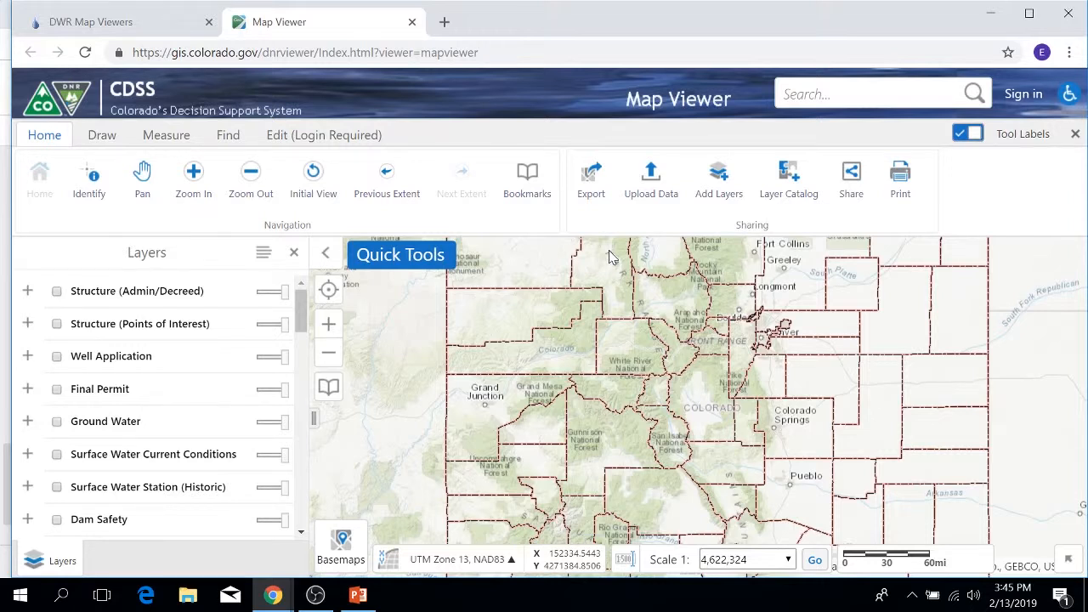
Search the map viewer for a well applicant's name, entering the last name first.
left_click(783, 93)
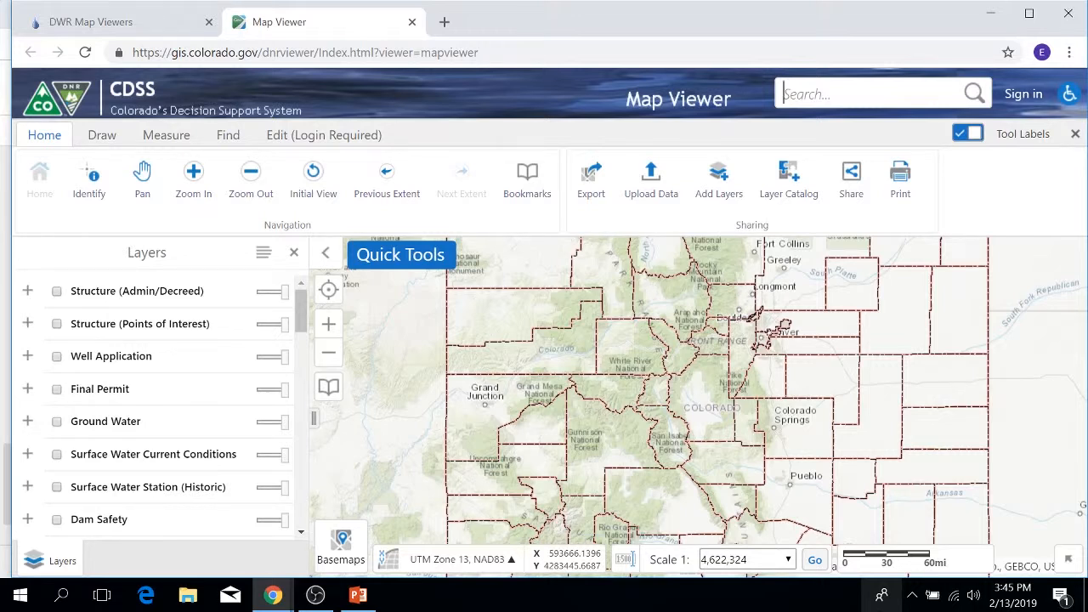
key("Return")
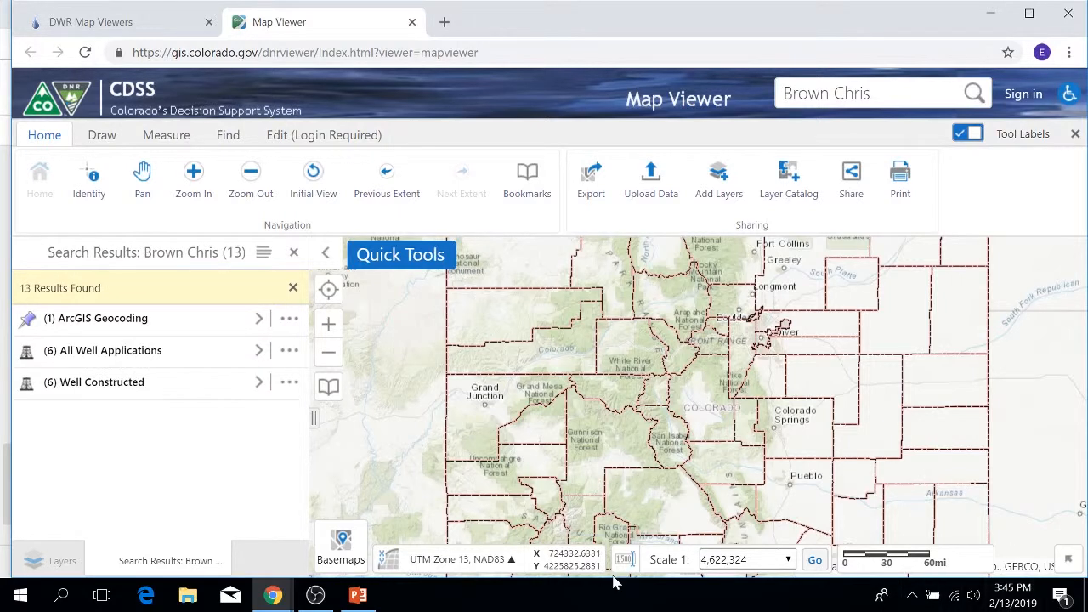
Review the applicant records under All Well Applications, then close the search results to return to the layer list.
left_click(259, 351)
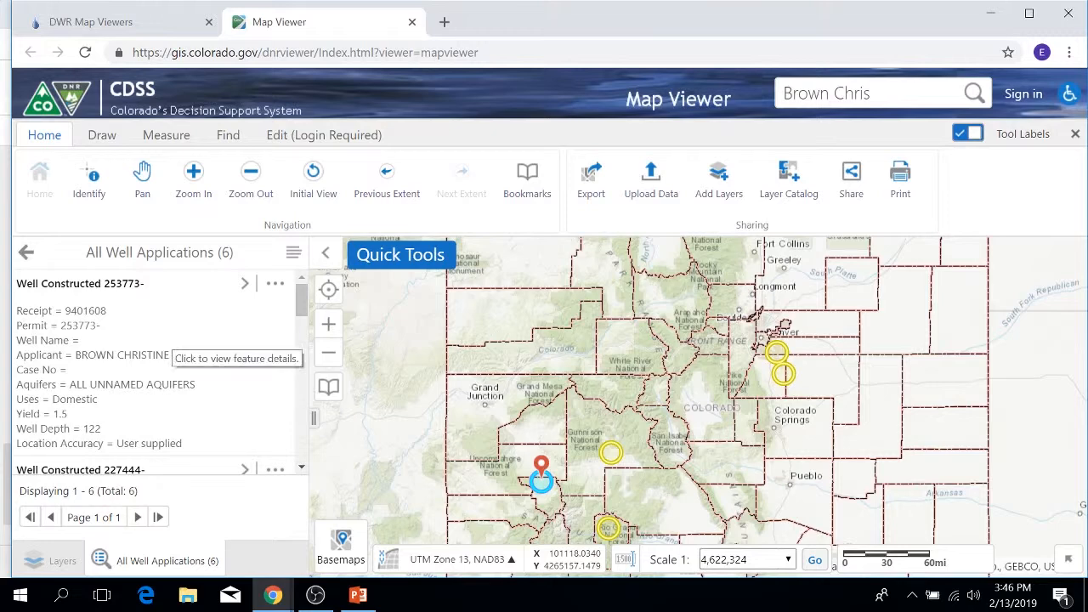
scroll(161, 357, "down", 2)
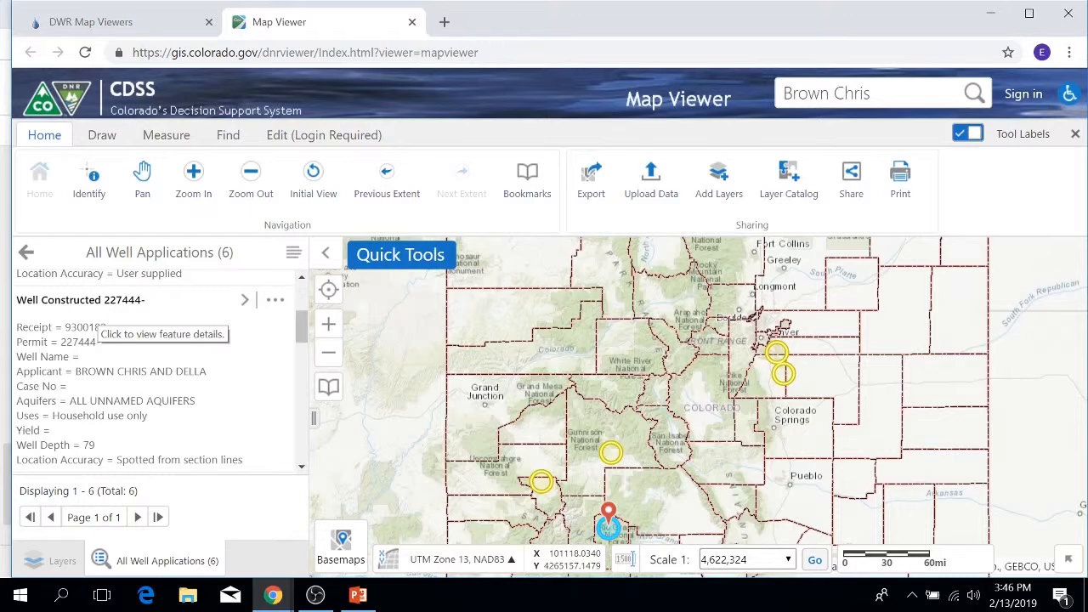
scroll(95, 327, "down", 2)
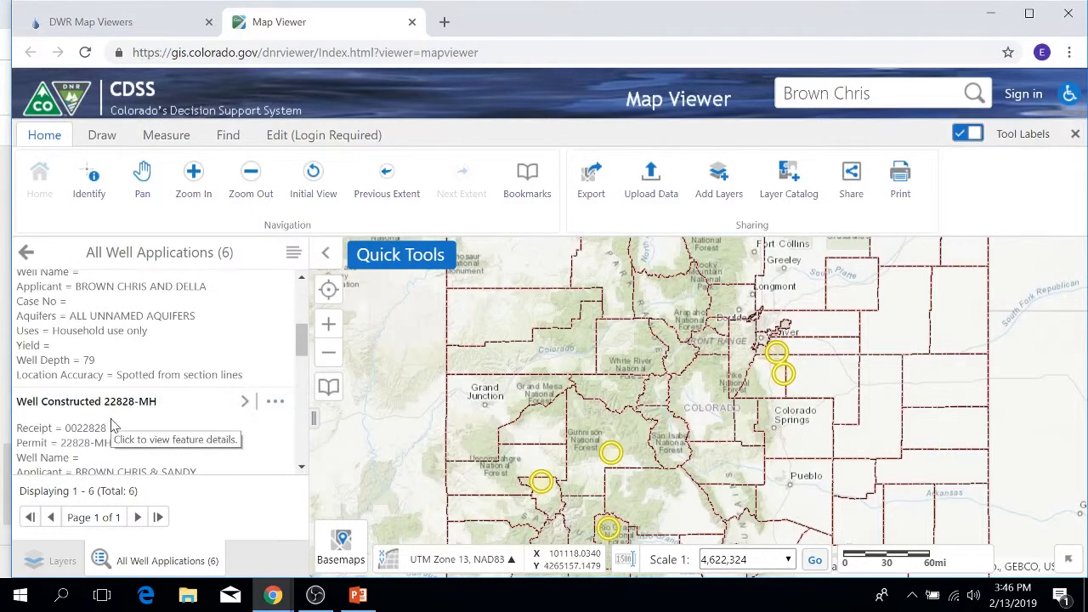
scroll(110, 412, "down", 2)
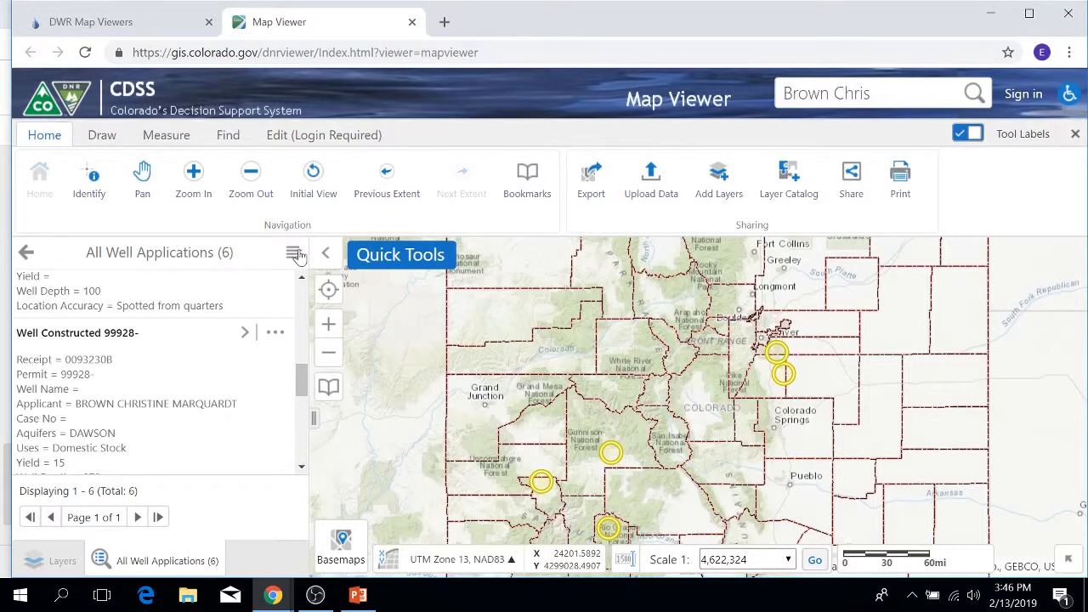
left_click(26, 251)
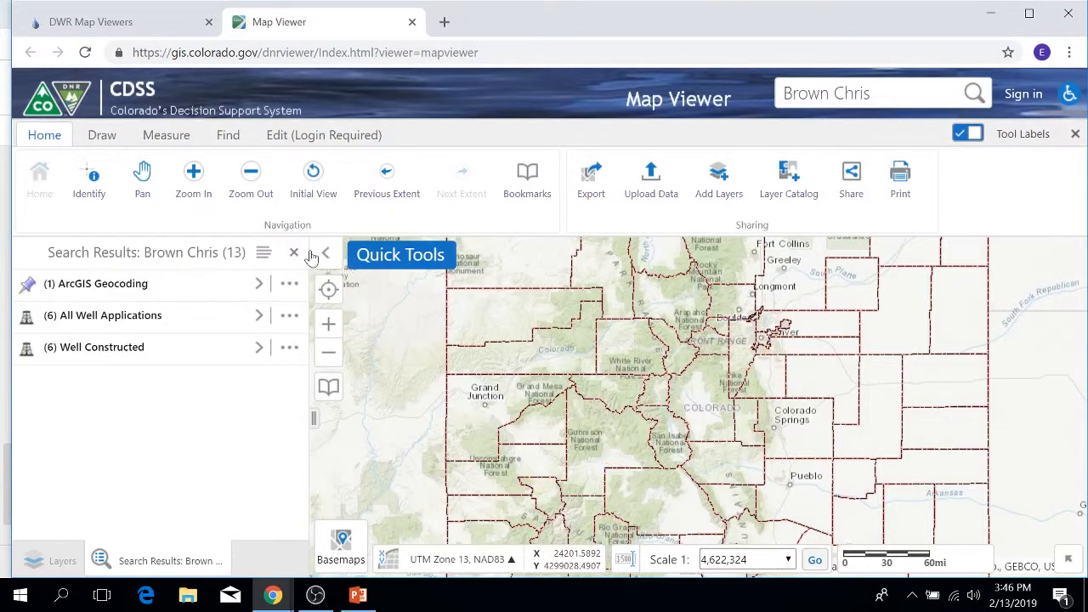
left_click(294, 253)
Replace the search text with the structure WDID 0100501 and run the search.
left_click_drag(870, 94, 647, 89)
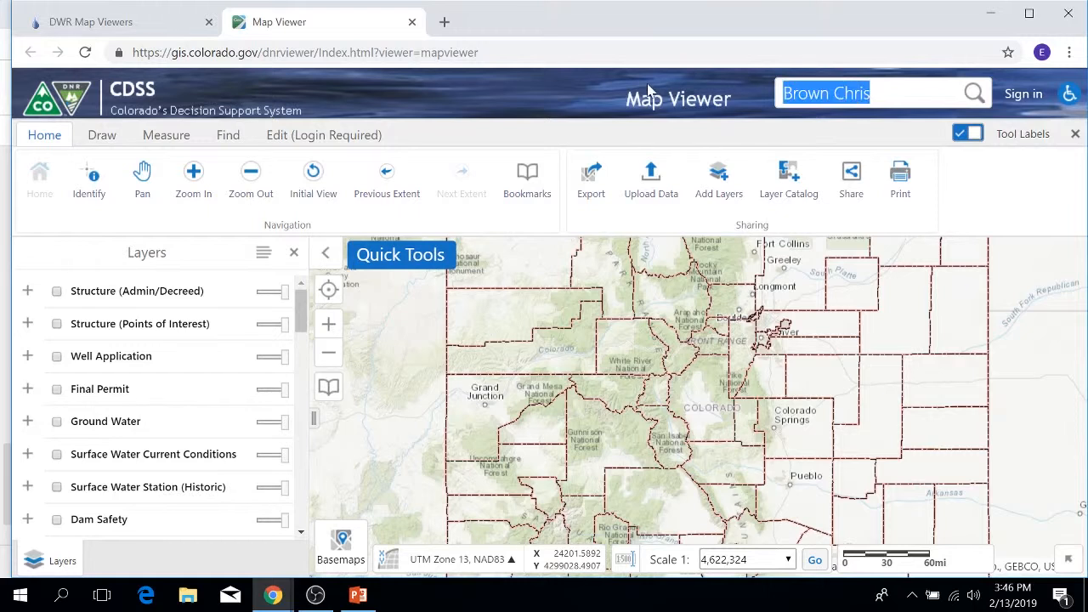
type("01")
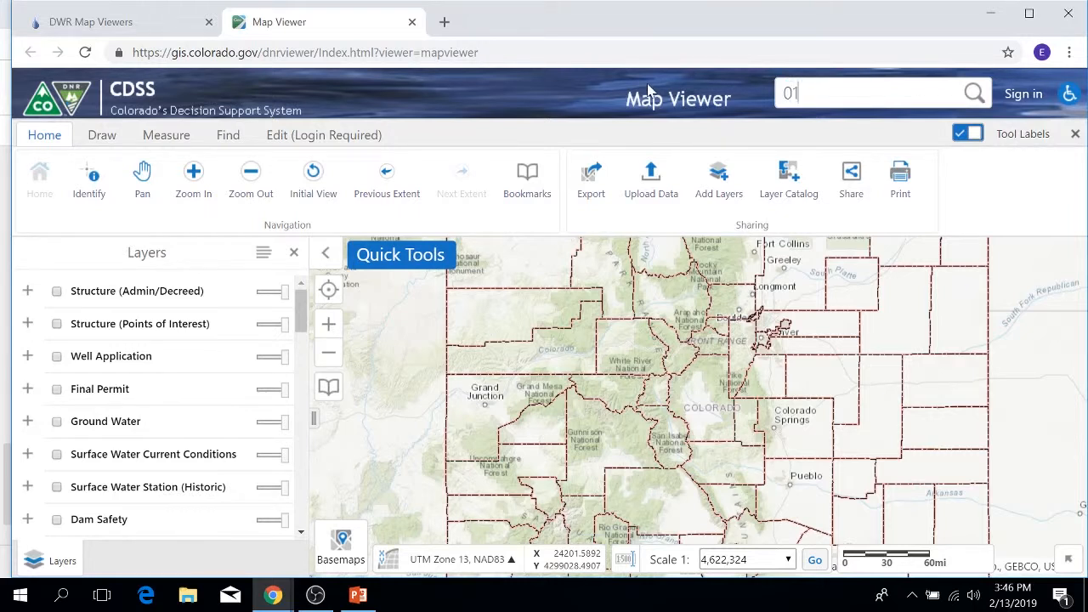
type("00501")
key("Return")
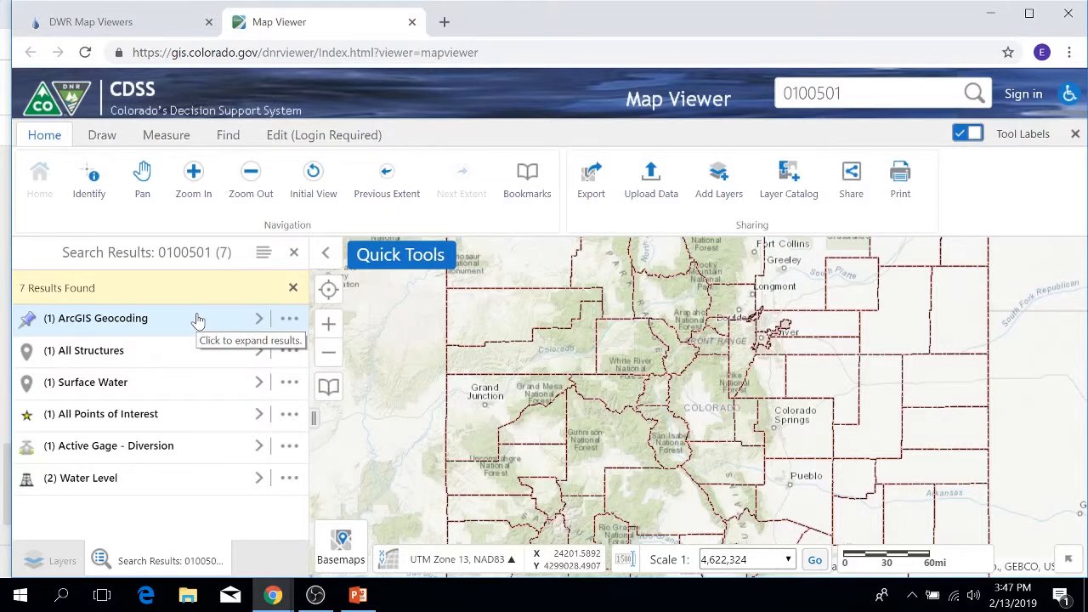
View the Surface Water result for WDID 0100501, then close the search results.
left_click(260, 383)
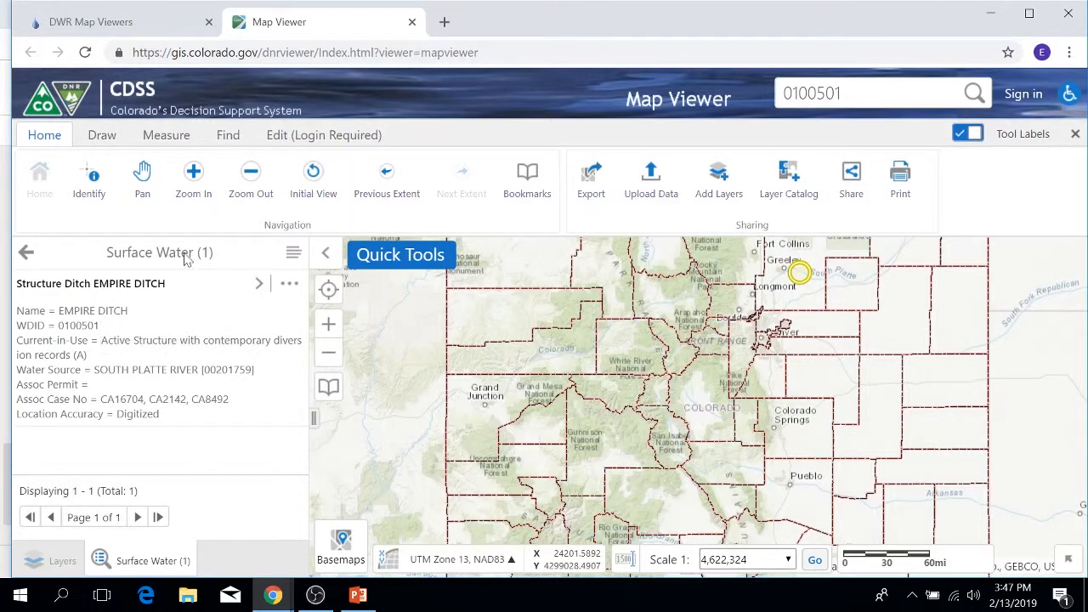
left_click(25, 251)
left_click(294, 251)
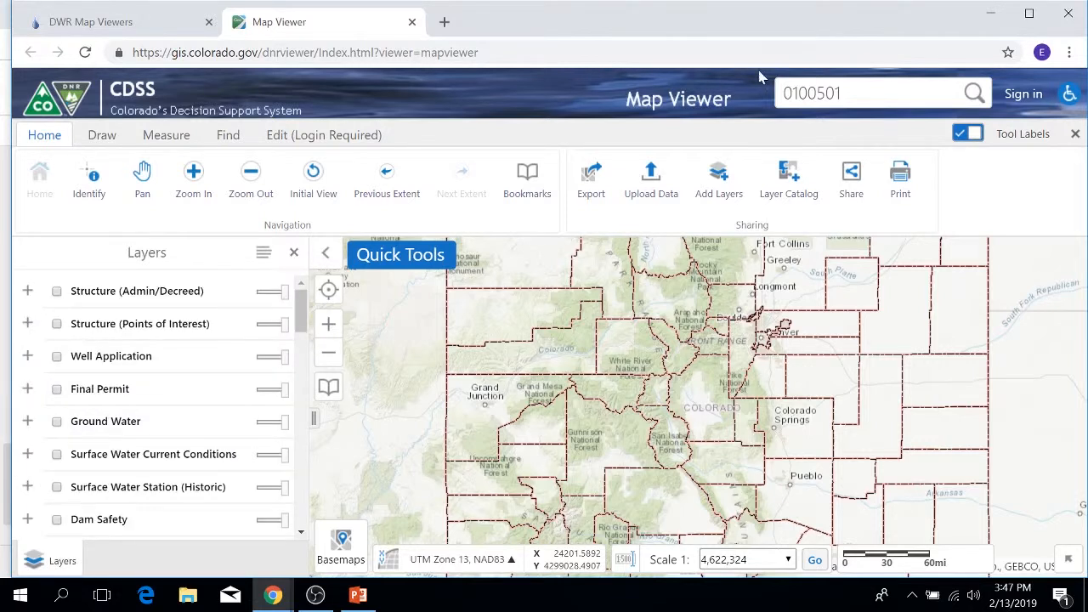
Replace the search text with 12345 and run the search.
left_click_drag(842, 94, 712, 85)
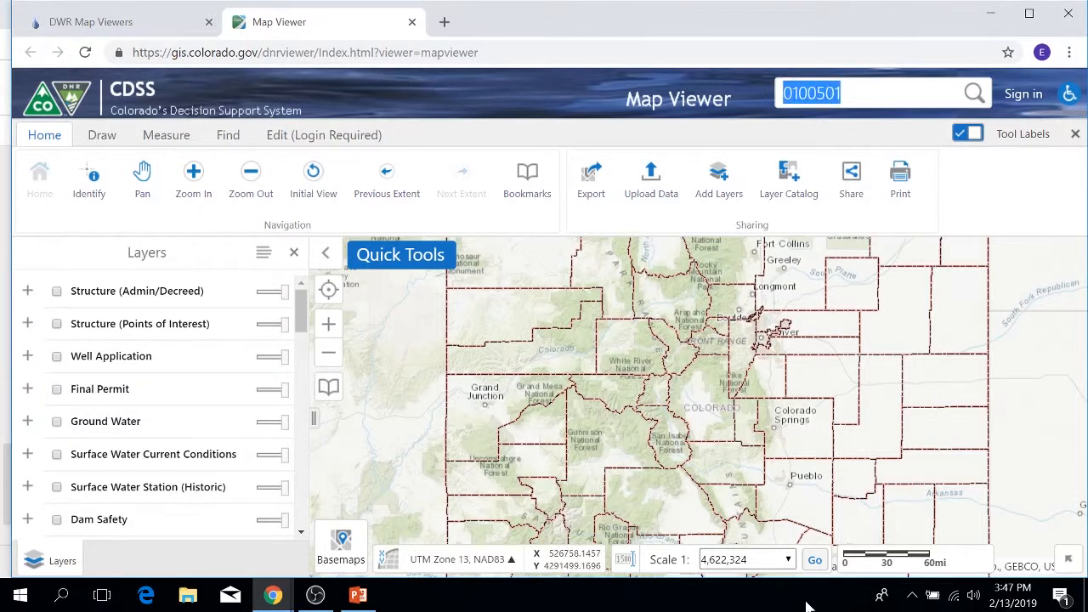
type("12345")
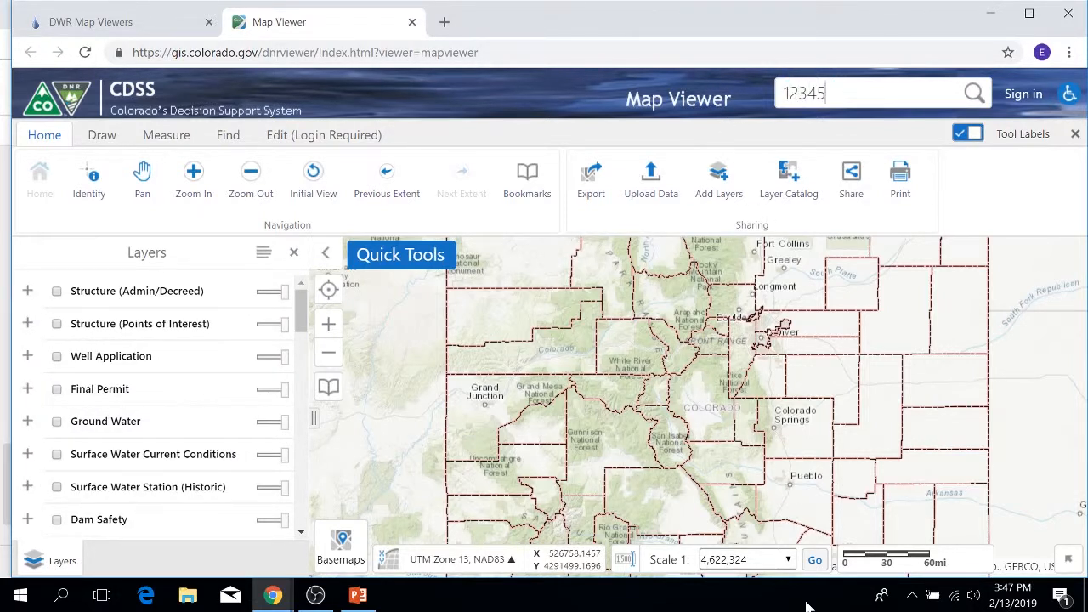
key("Return")
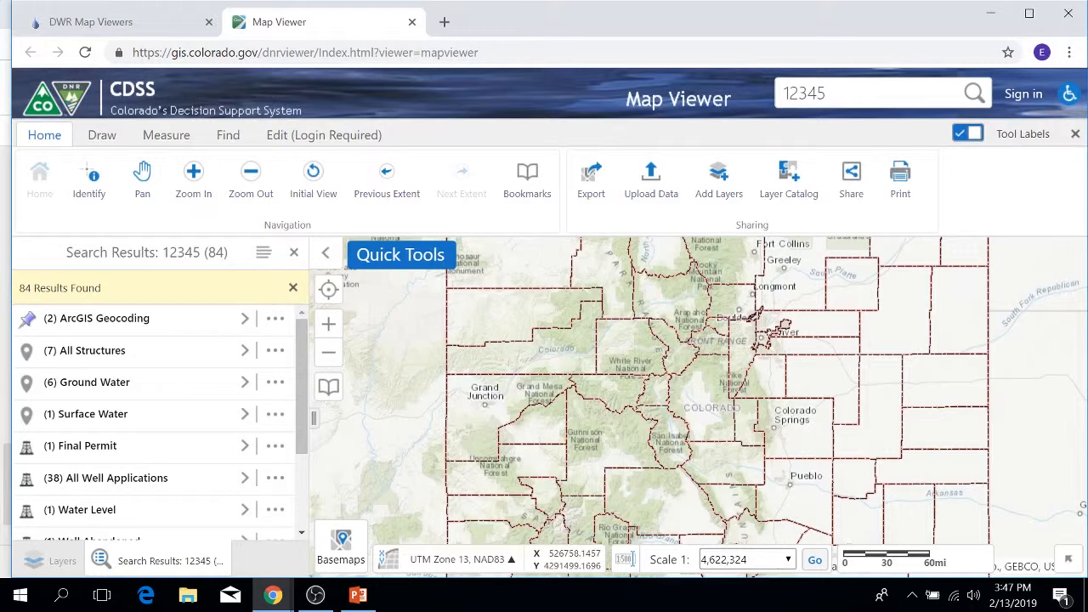
Review the Final Permit and All Structures results for 12345, then close the search results.
left_click(249, 458)
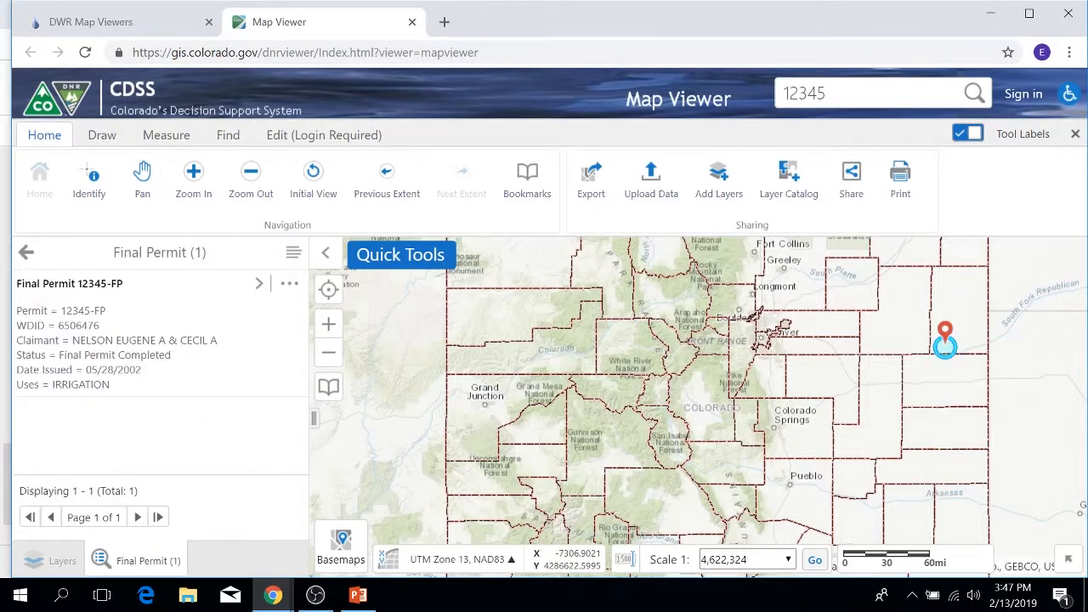
left_click(24, 253)
left_click(245, 315)
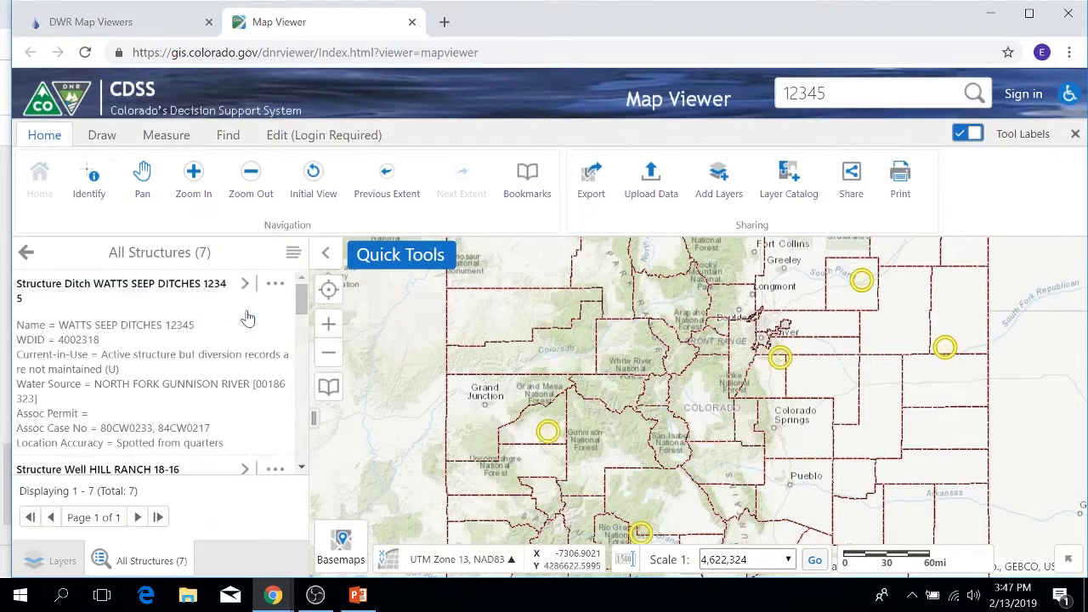
scroll(223, 336, "down", 1)
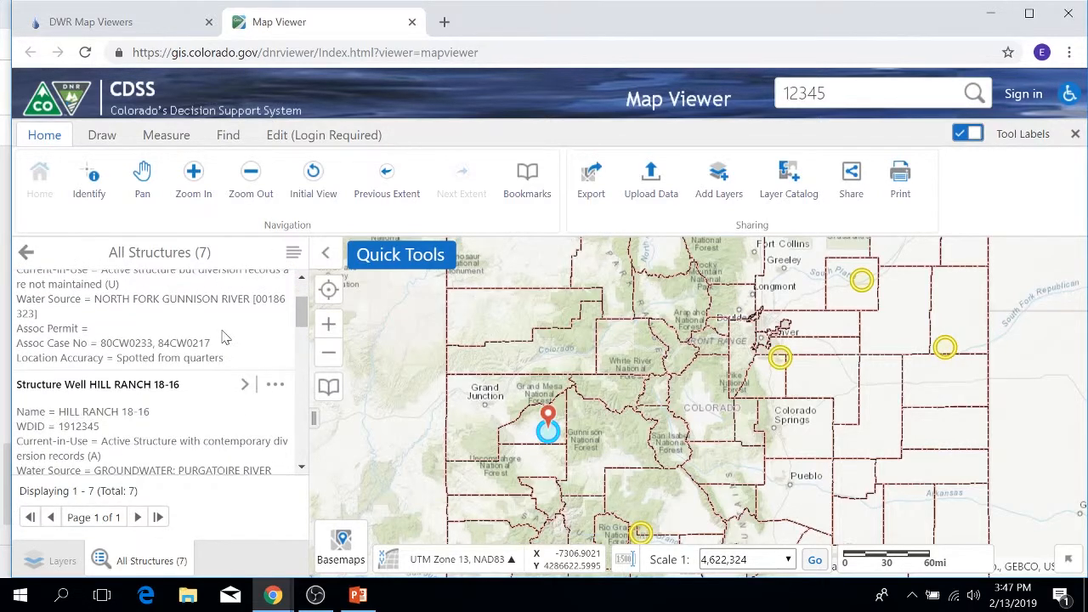
mouse_move(273, 595)
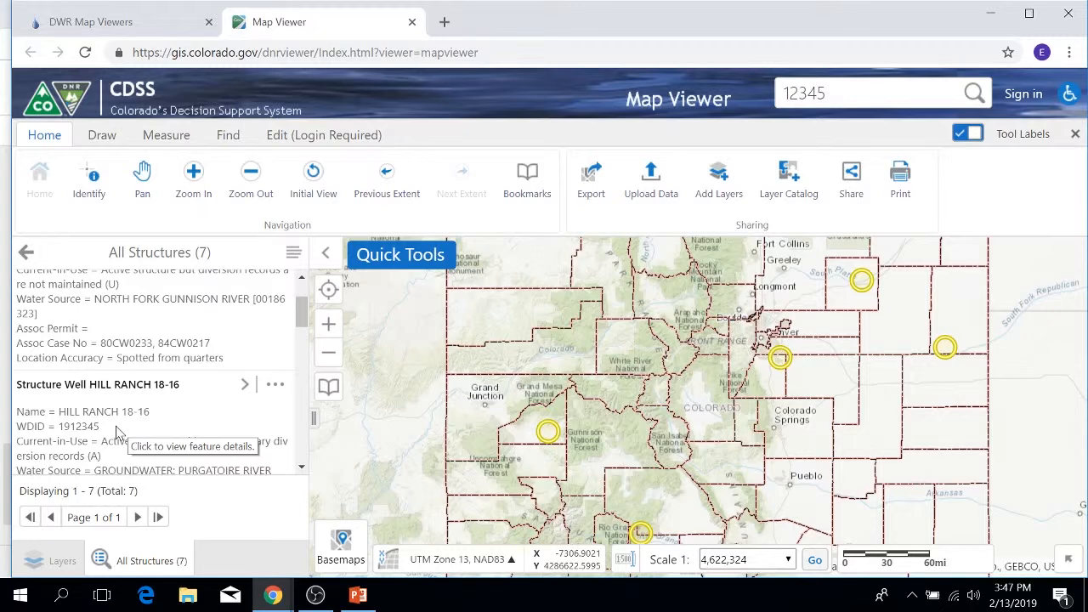
left_click(25, 252)
left_click(294, 253)
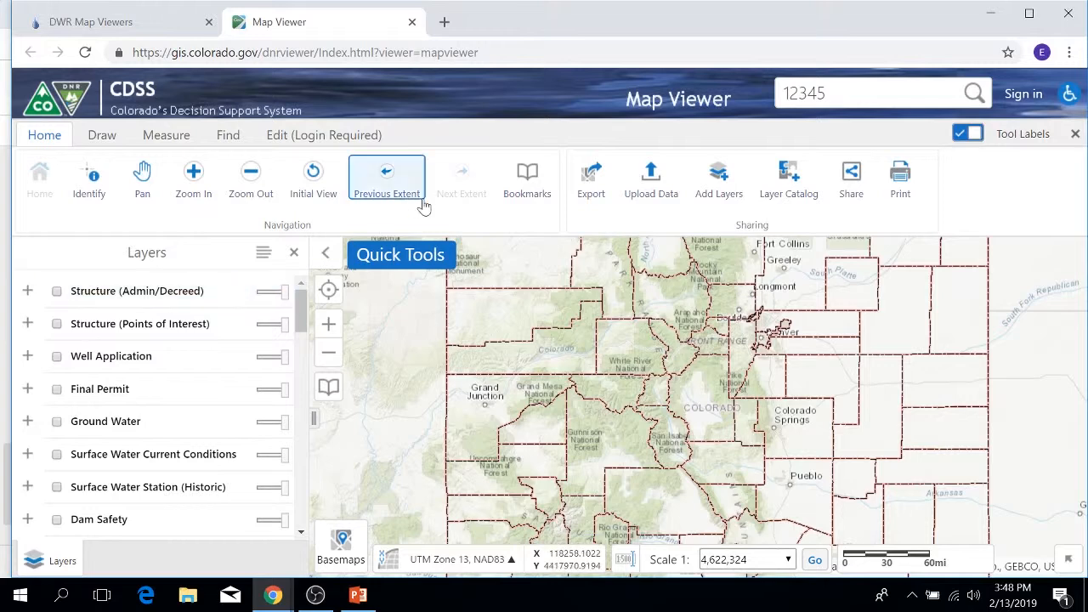
Look through the Quick Tools and open the PLSS Locator.
left_click(399, 261)
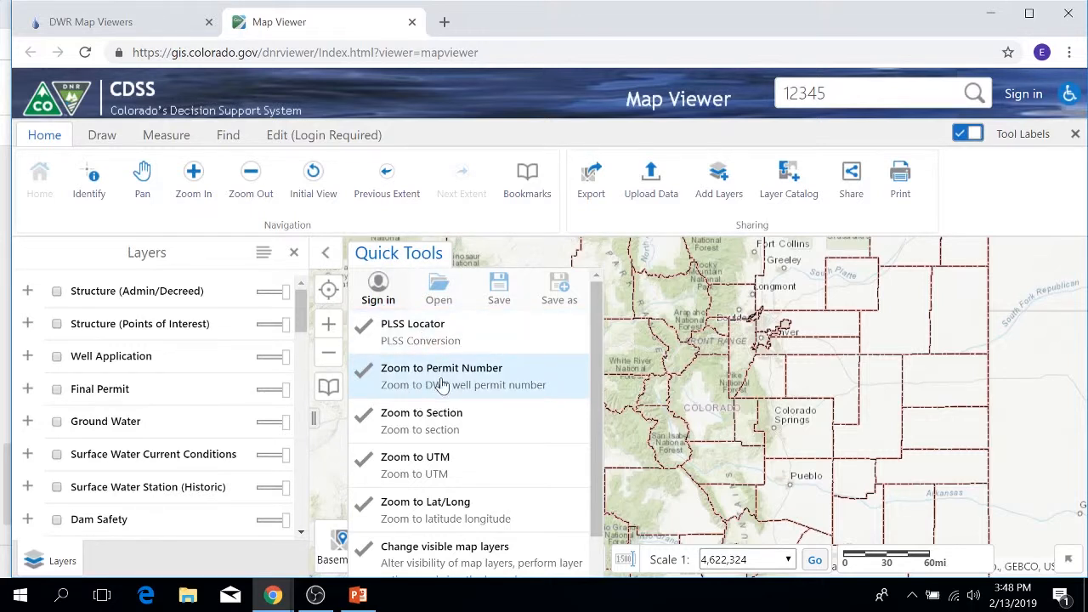
scroll(442, 432, "down", 1)
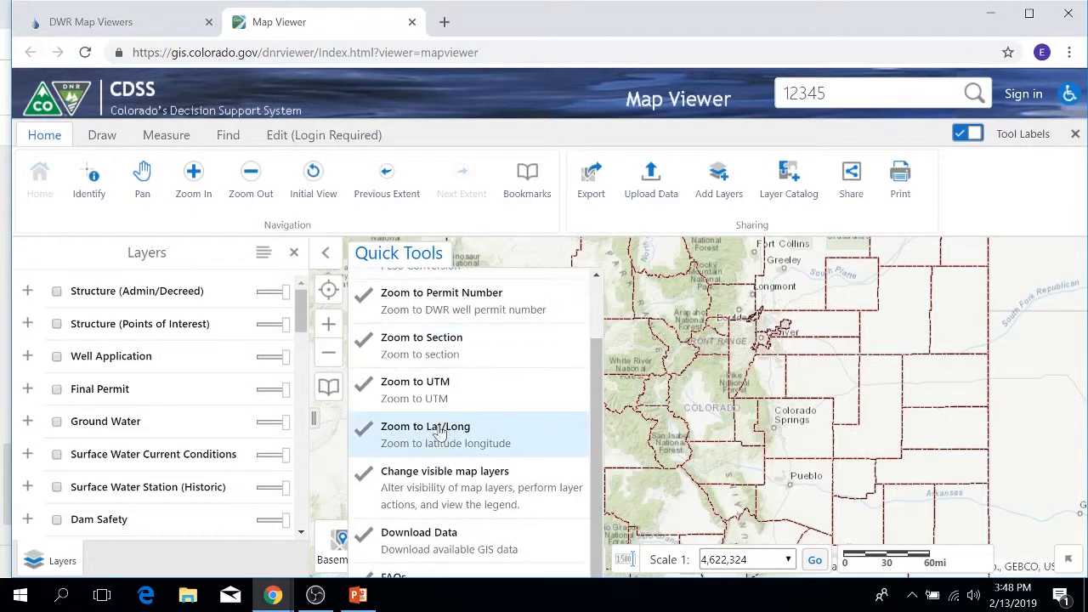
scroll(441, 429, "up", 1)
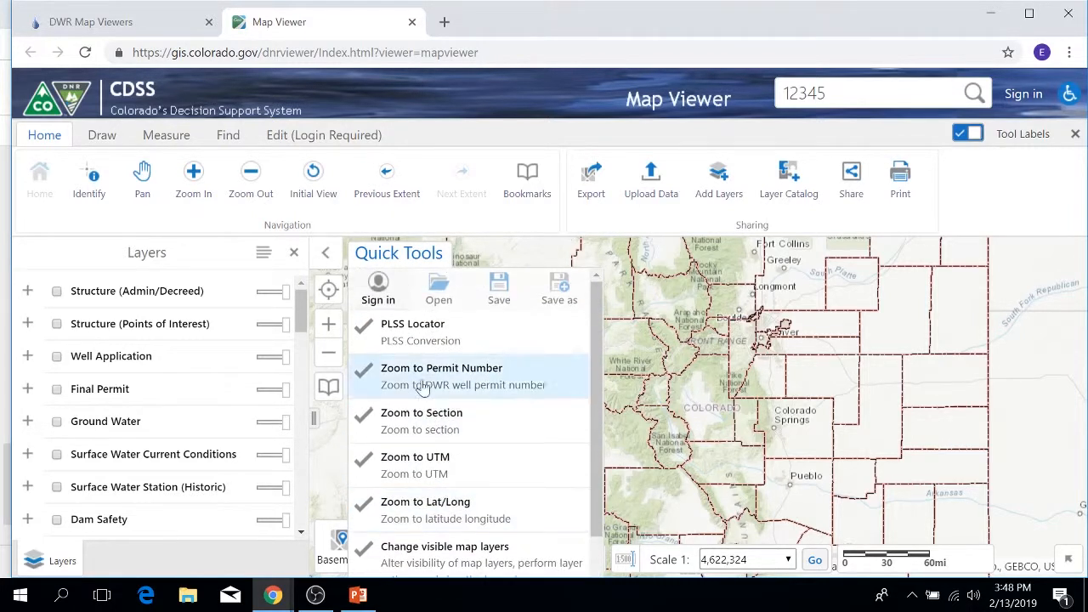
left_click(402, 331)
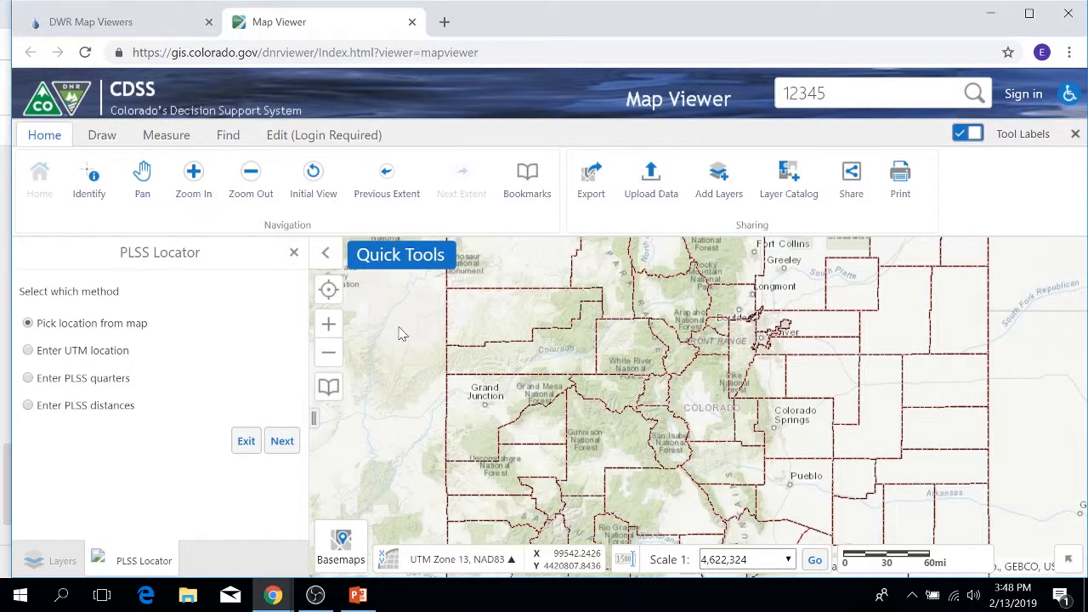
Using the Pick location from map method, locate a point north of Denver near E 62nd Ave and Union Pacific.
scroll(753, 340, "up", 2)
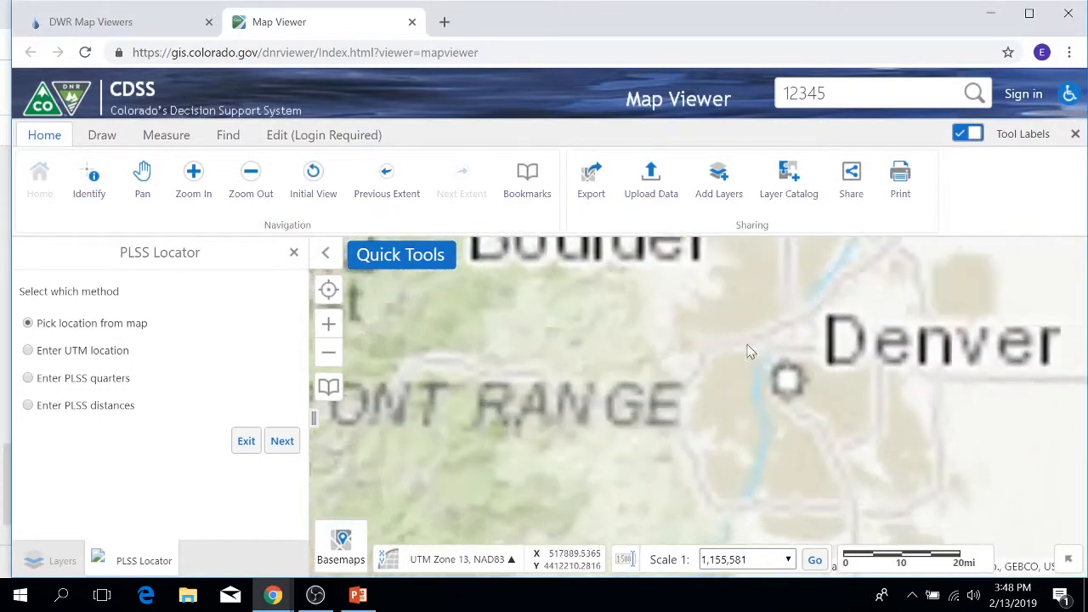
scroll(811, 323, "up", 2)
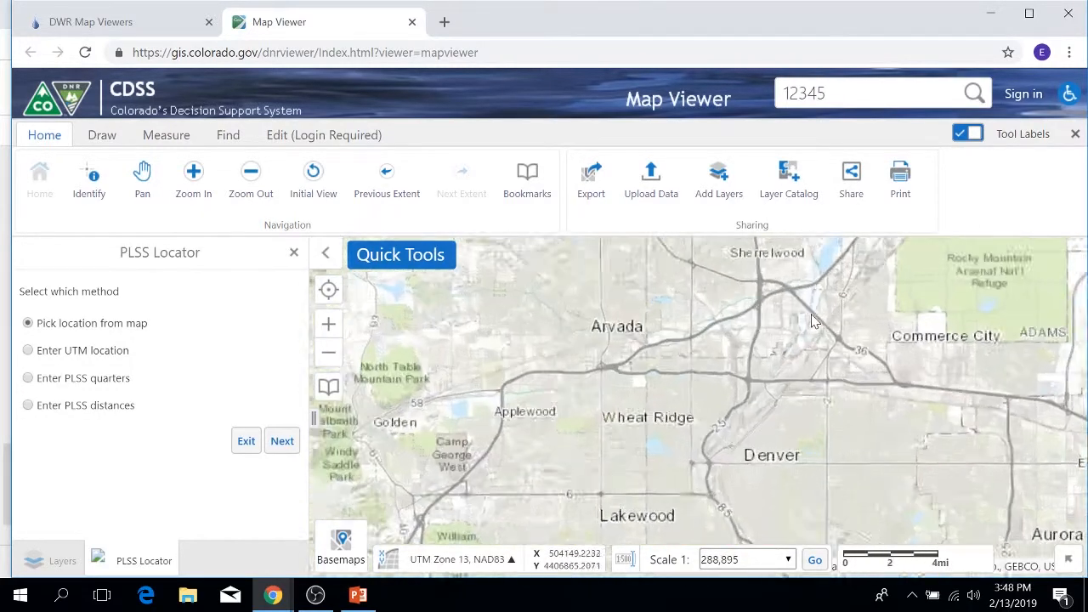
scroll(812, 323, "up", 3)
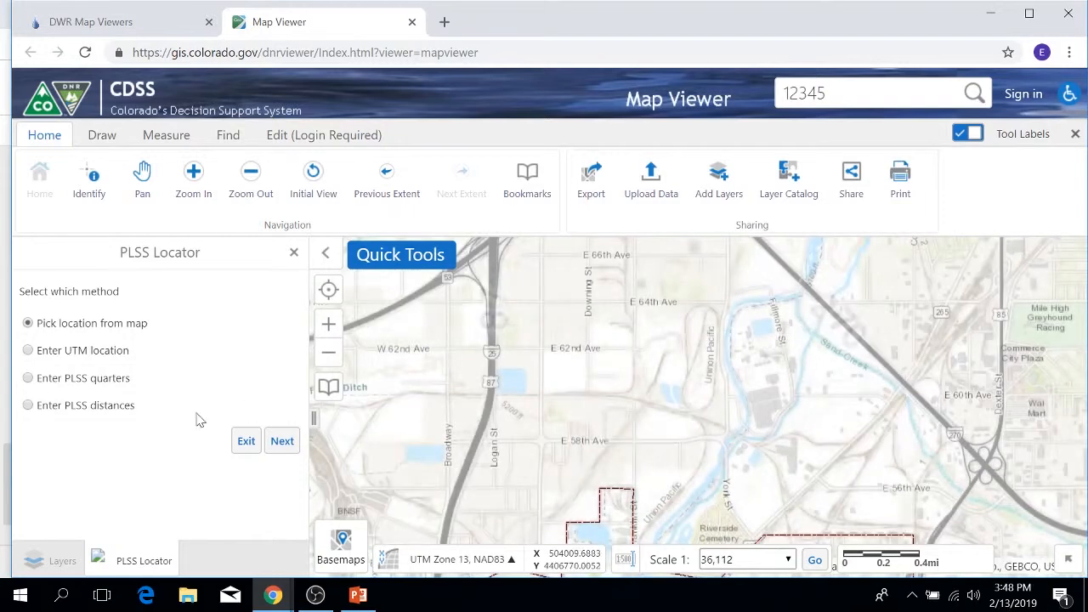
left_click(282, 441)
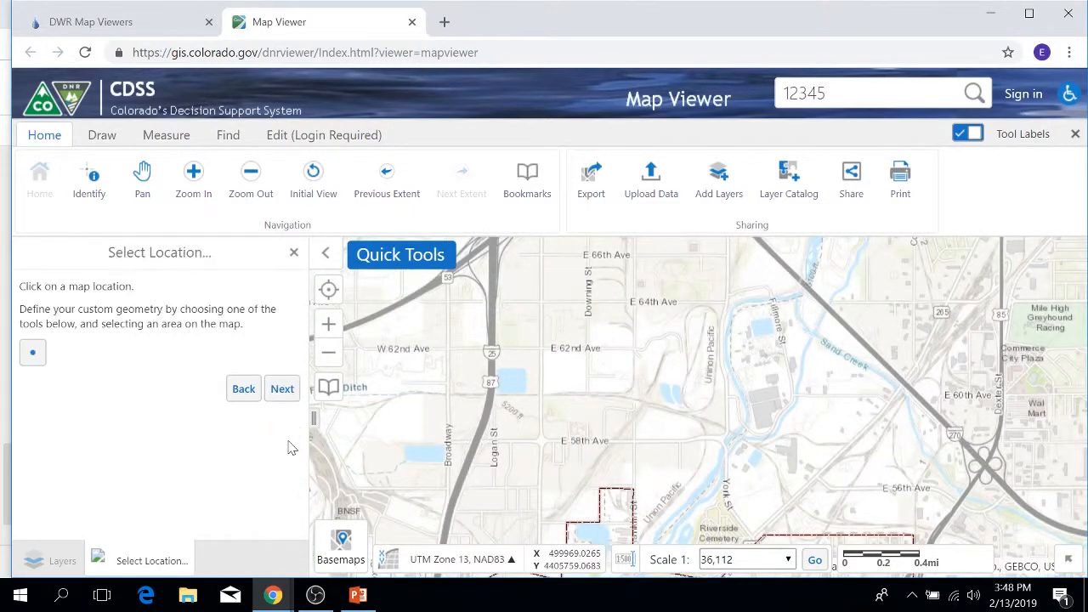
left_click(34, 356)
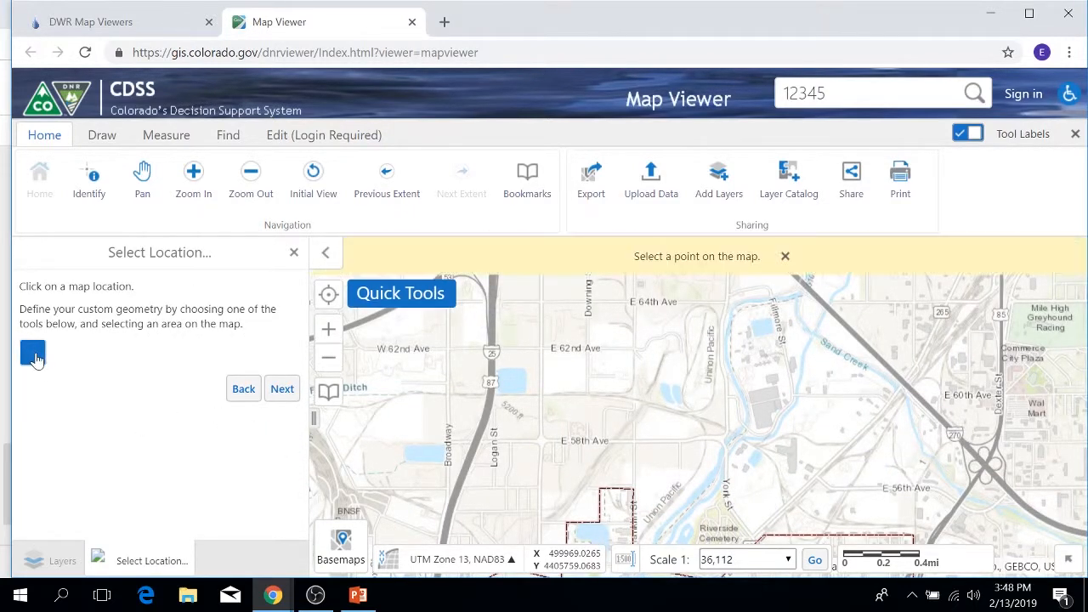
left_click(695, 342)
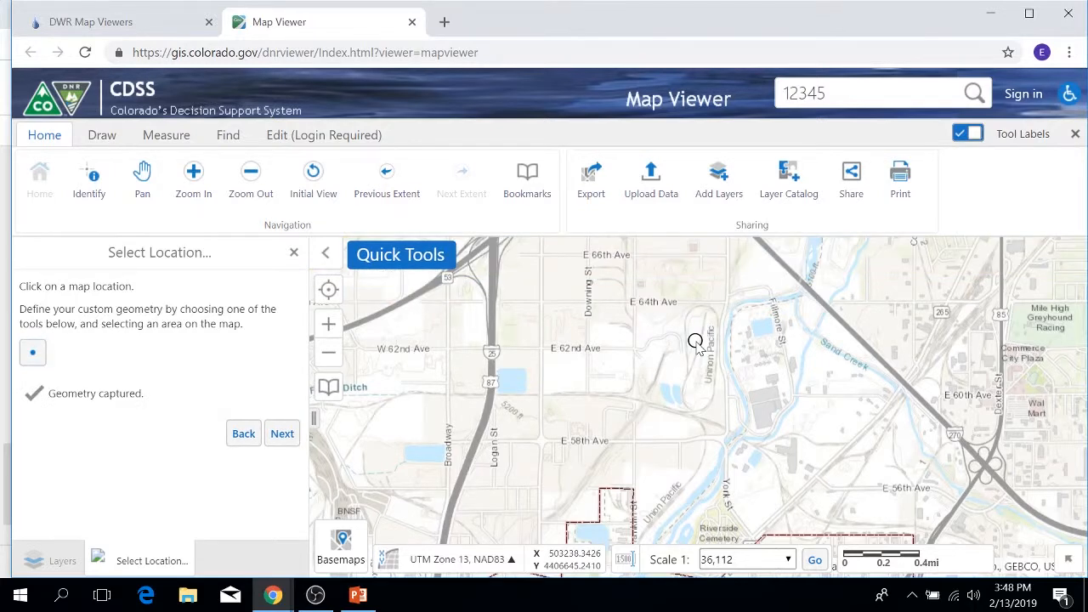
left_click(287, 435)
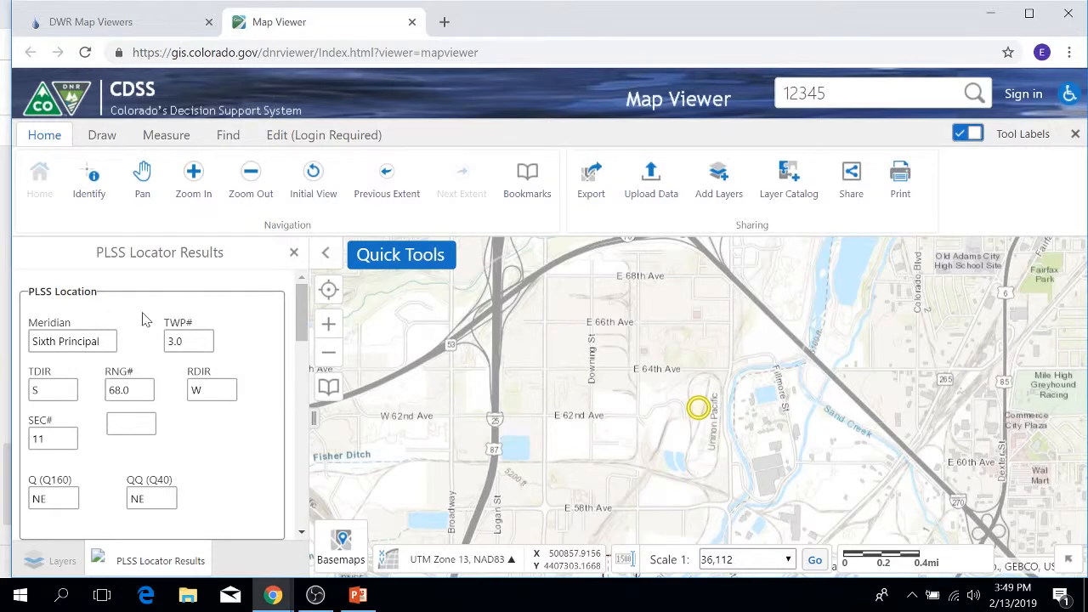
Examine the PLSS Locator results for the point, including PLSS location, UTM coordinates, latitude/longitude and boundary information.
scroll(144, 319, "down", 1)
scroll(144, 318, "down", 1)
scroll(157, 363, "up", 3)
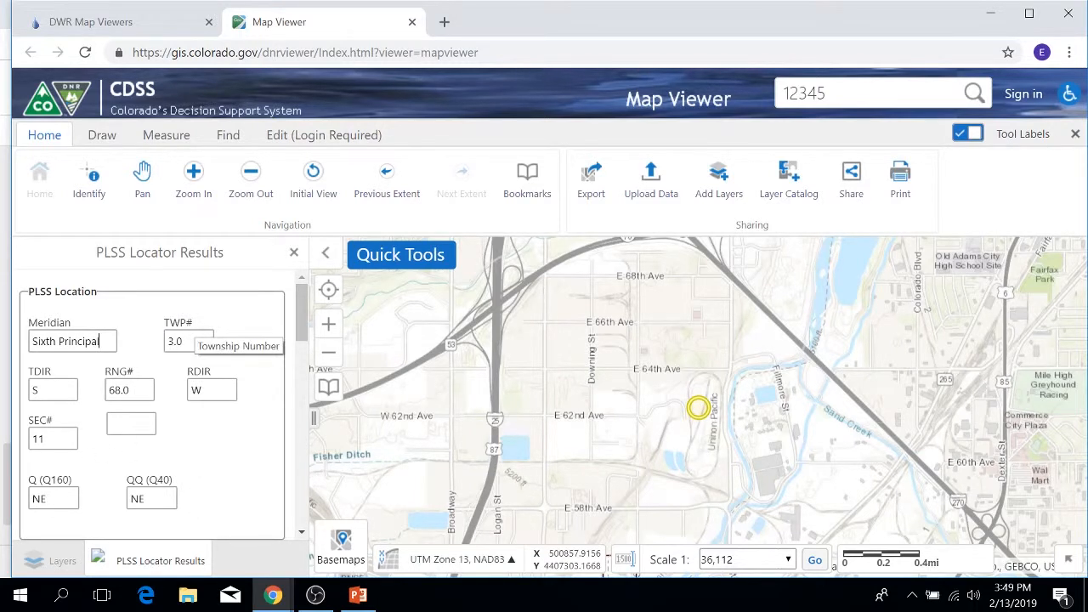
scroll(198, 352, "down", 3)
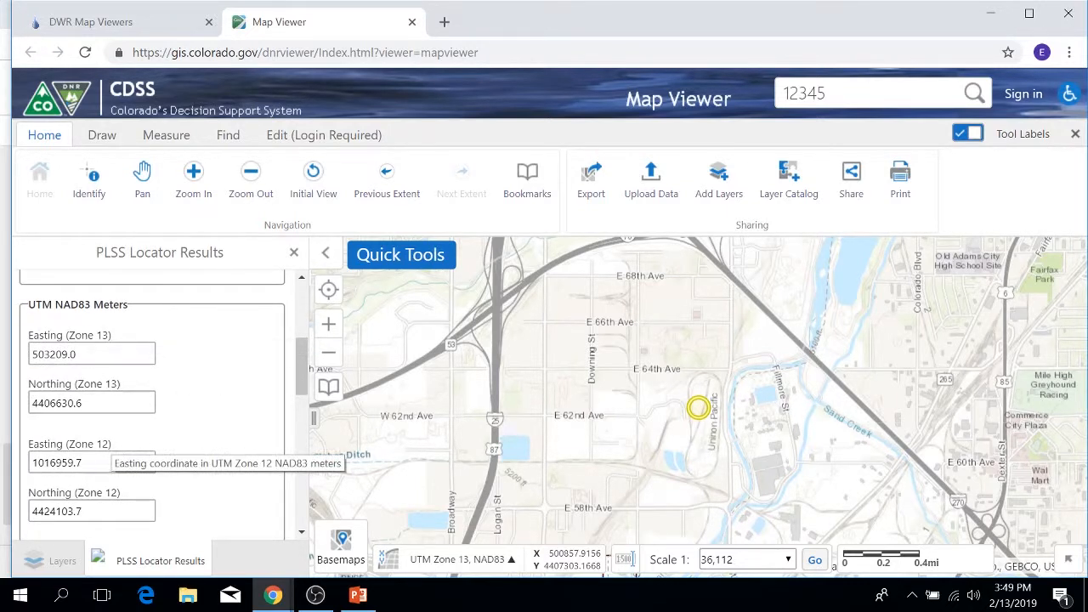
scroll(233, 420, "down", 3)
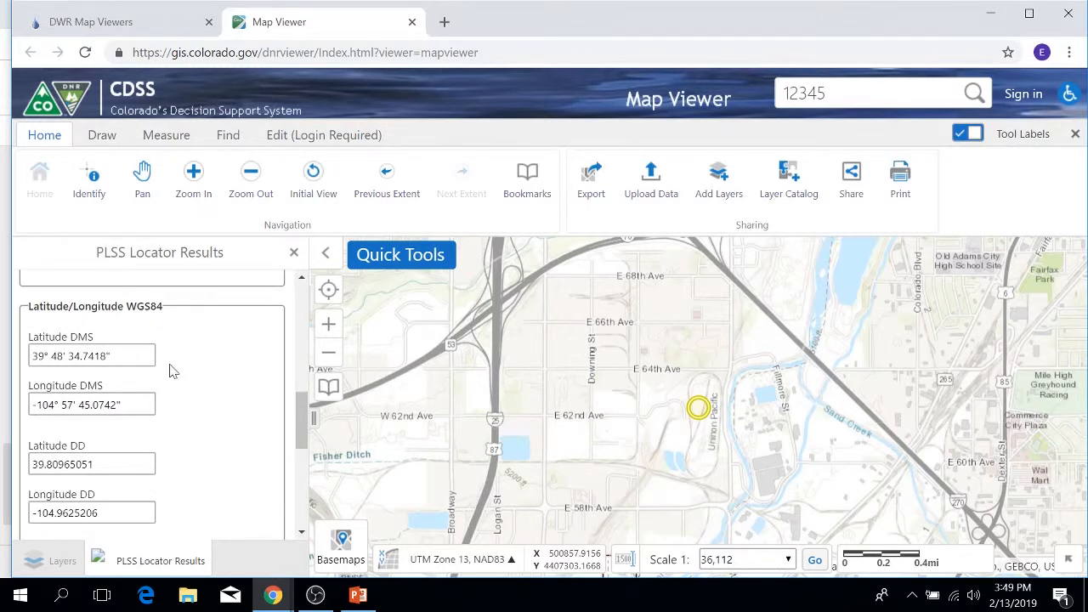
scroll(170, 370, "down", 6)
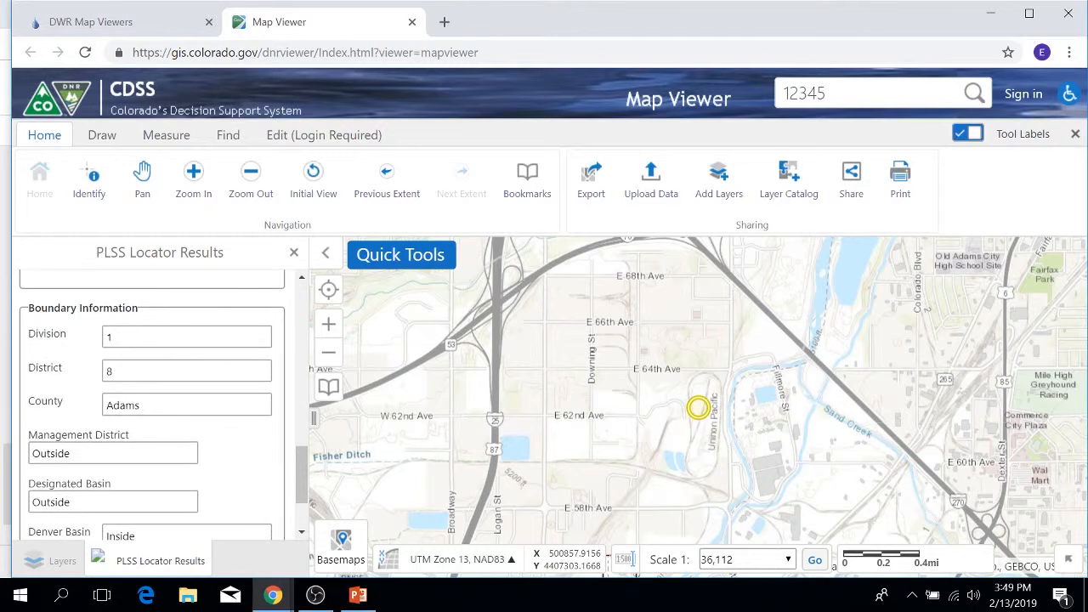
Review the remaining boundary information down to the HUC10 field, then close the PLSS Locator results.
scroll(153, 400, "up", 1)
scroll(206, 525, "down", 1)
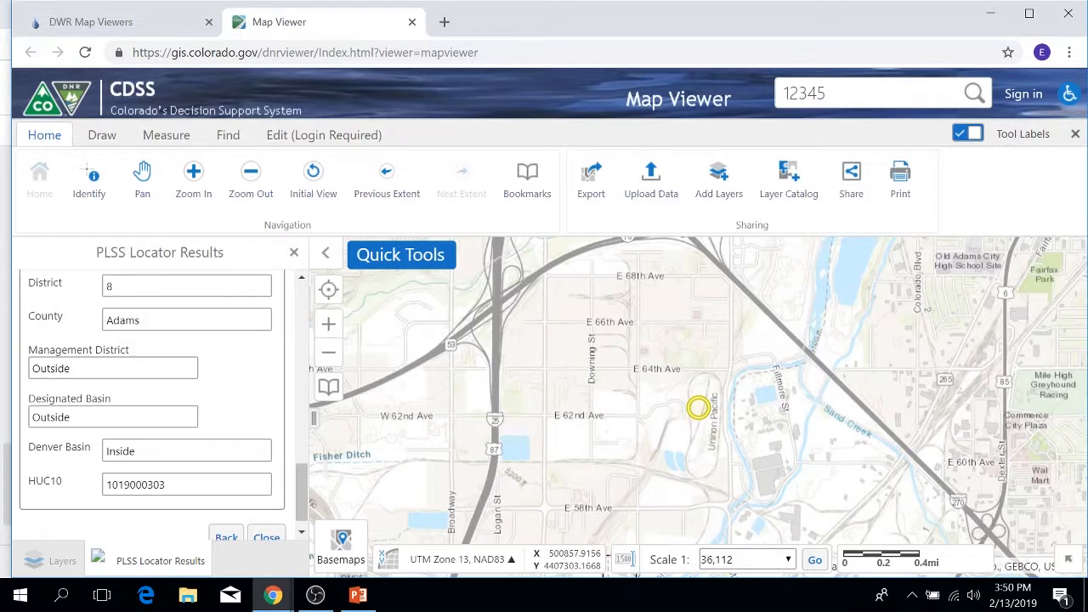
left_click(292, 255)
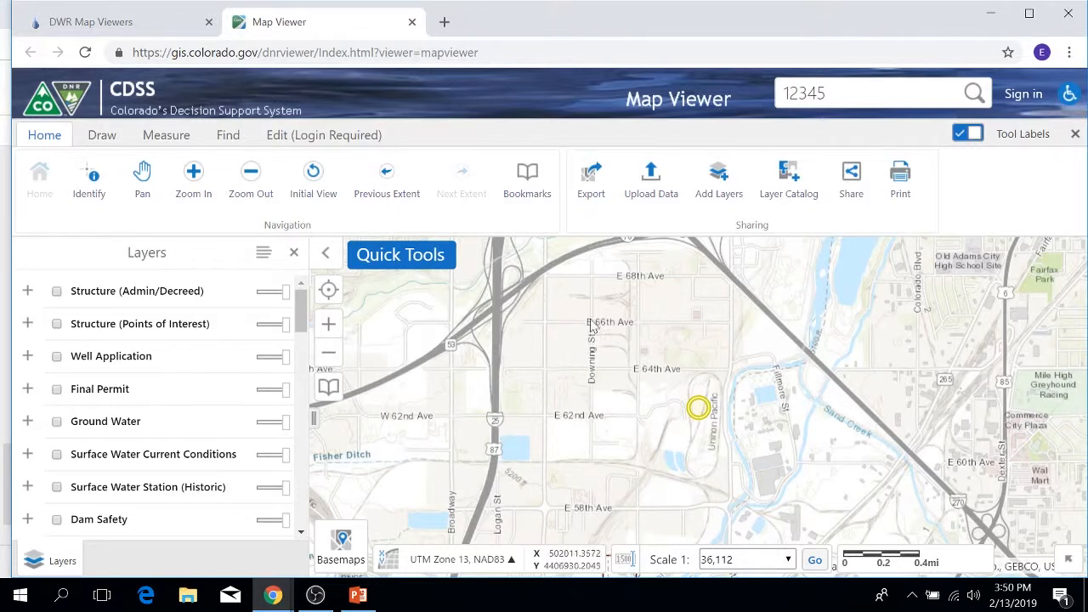
Turn on the Structure (Admin/Decreed) layer group and compare how its Surface Water structures display at different map scales around Denver.
left_click(31, 292)
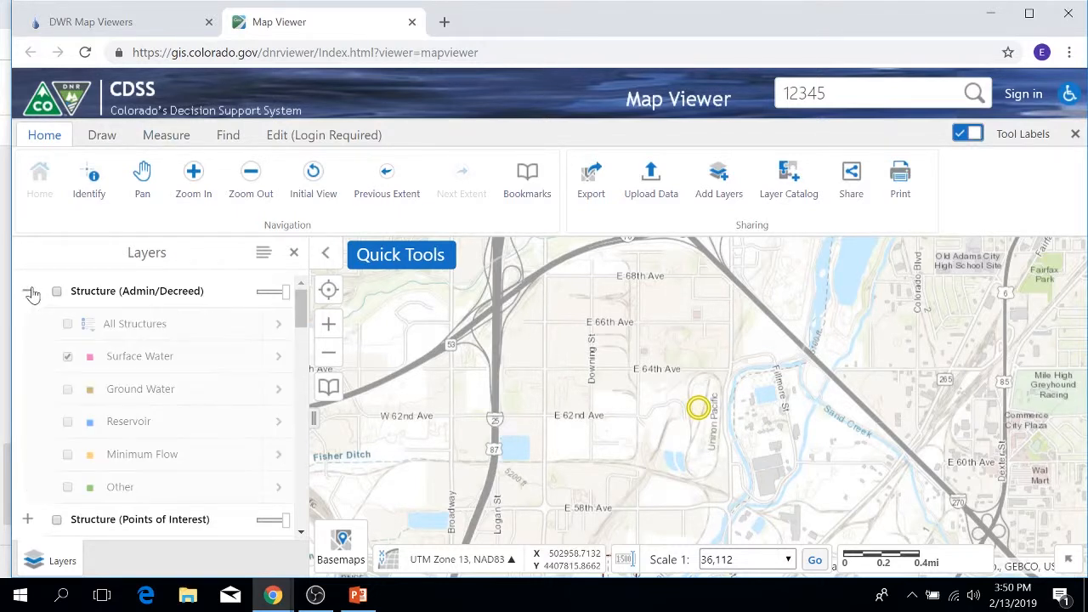
left_click(56, 291)
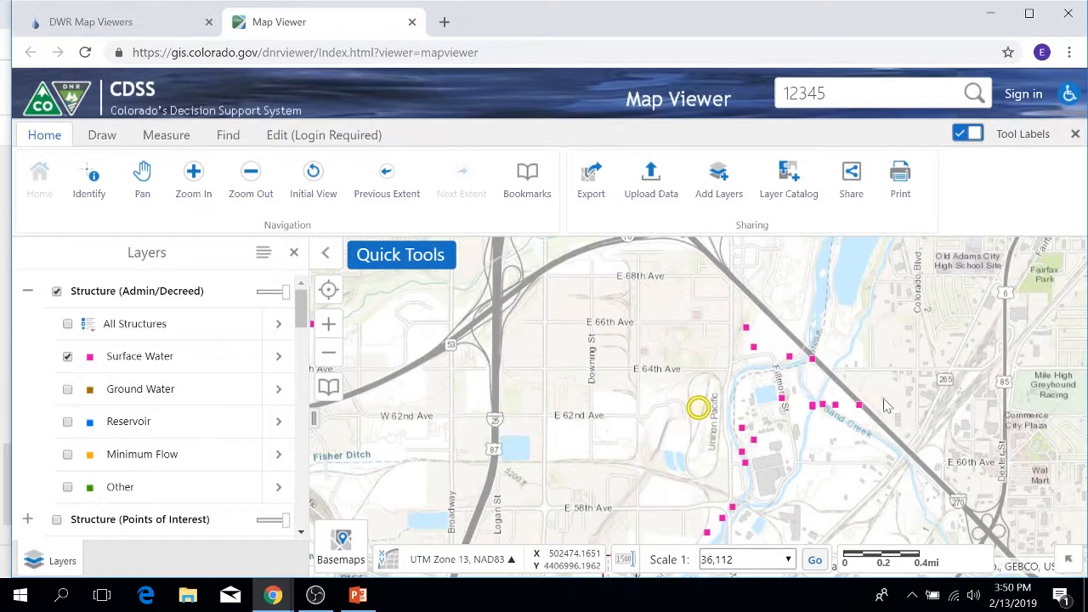
scroll(731, 384, "down", 3)
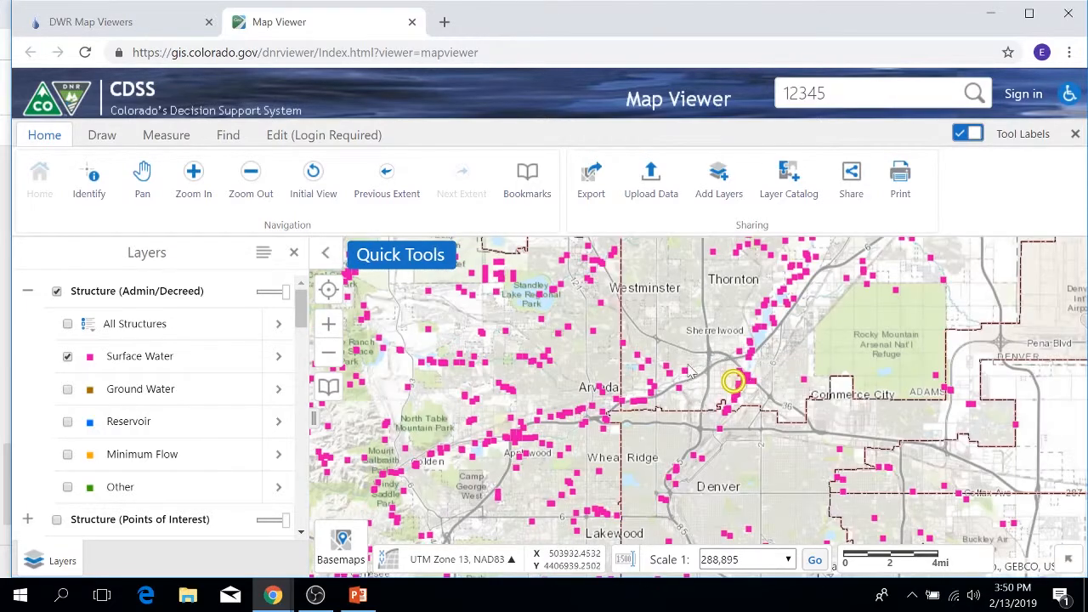
scroll(638, 389, "down", 2)
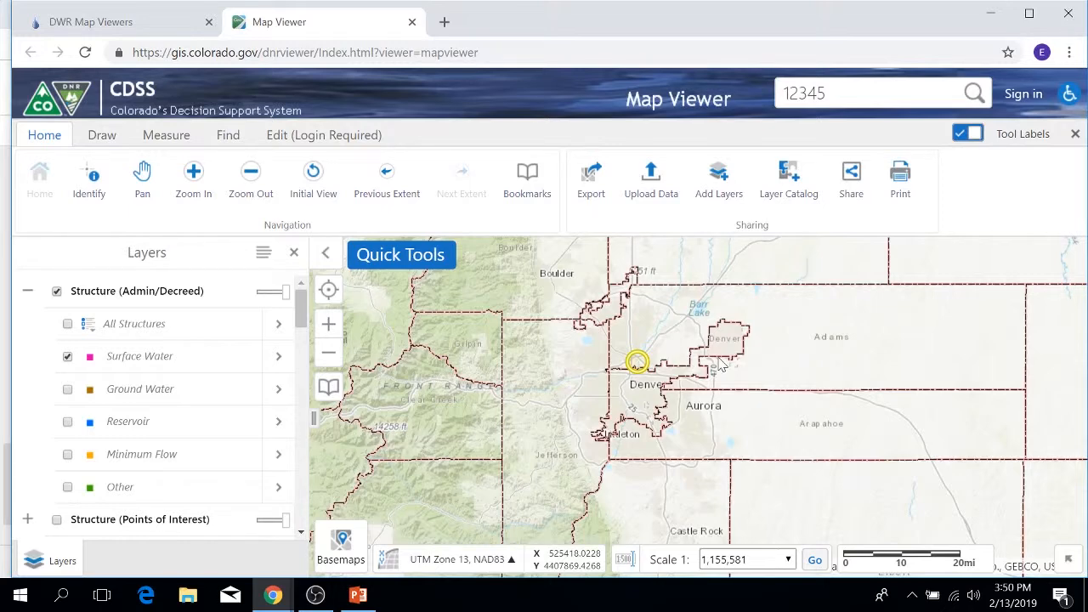
scroll(593, 392, "up", 1)
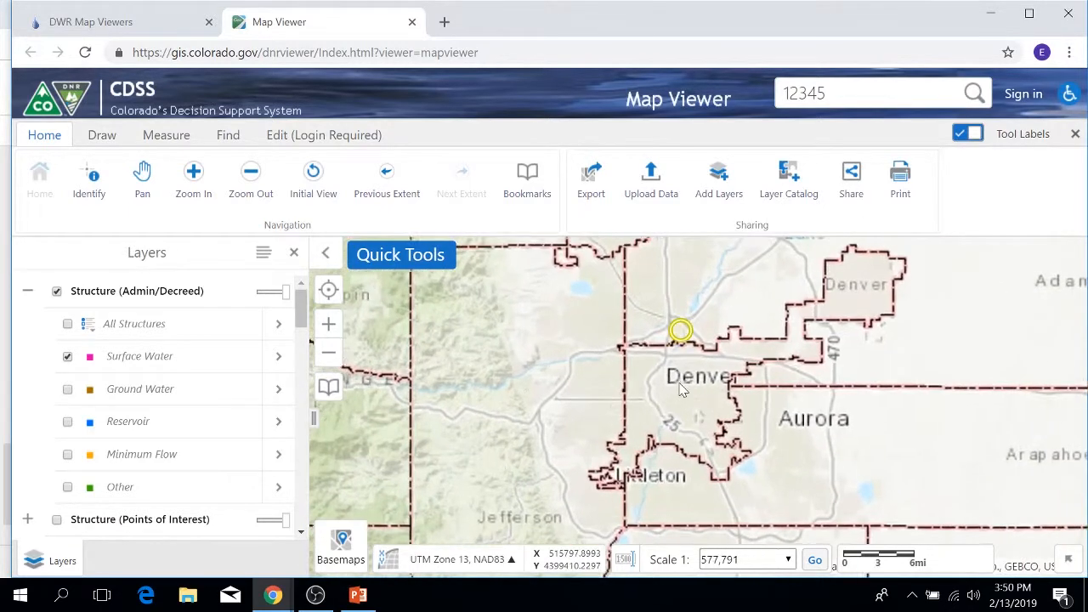
scroll(680, 389, "up", 1)
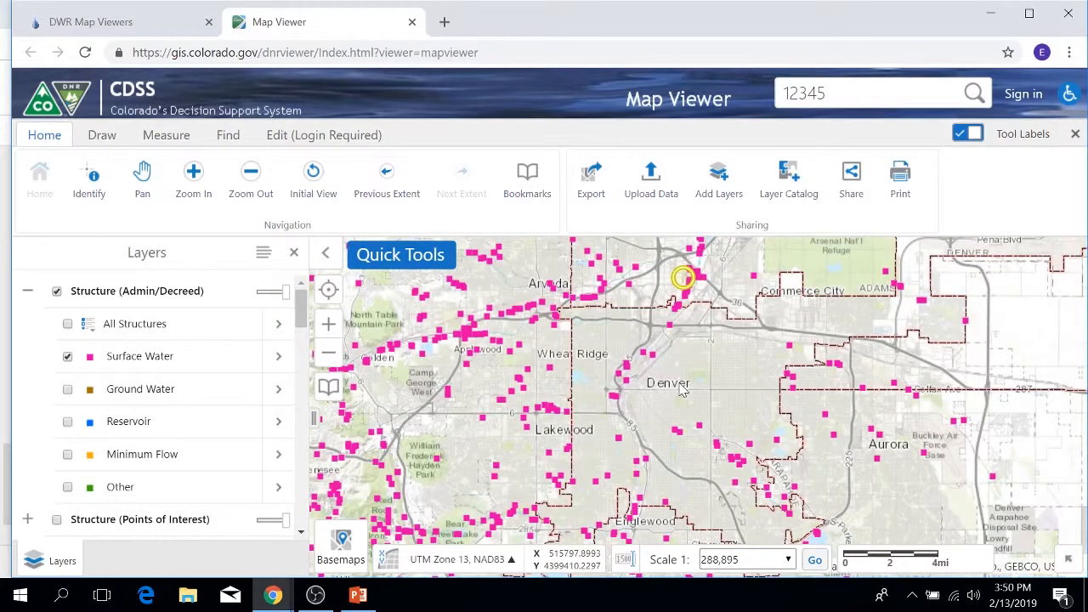
left_click(27, 290)
left_click(27, 290)
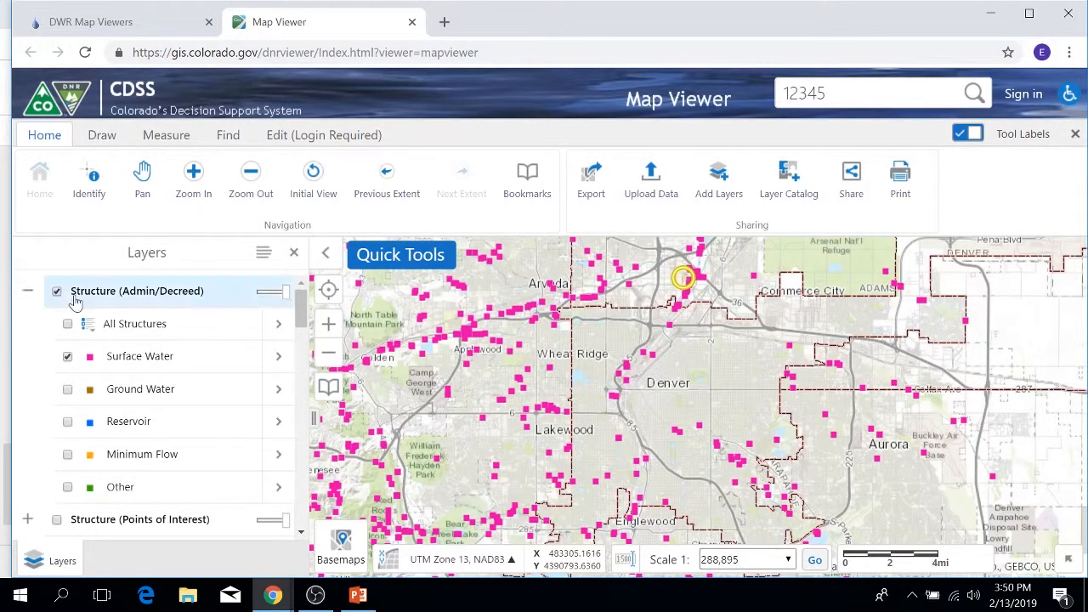
scroll(106, 320, "down", 1)
scroll(107, 320, "up", 1)
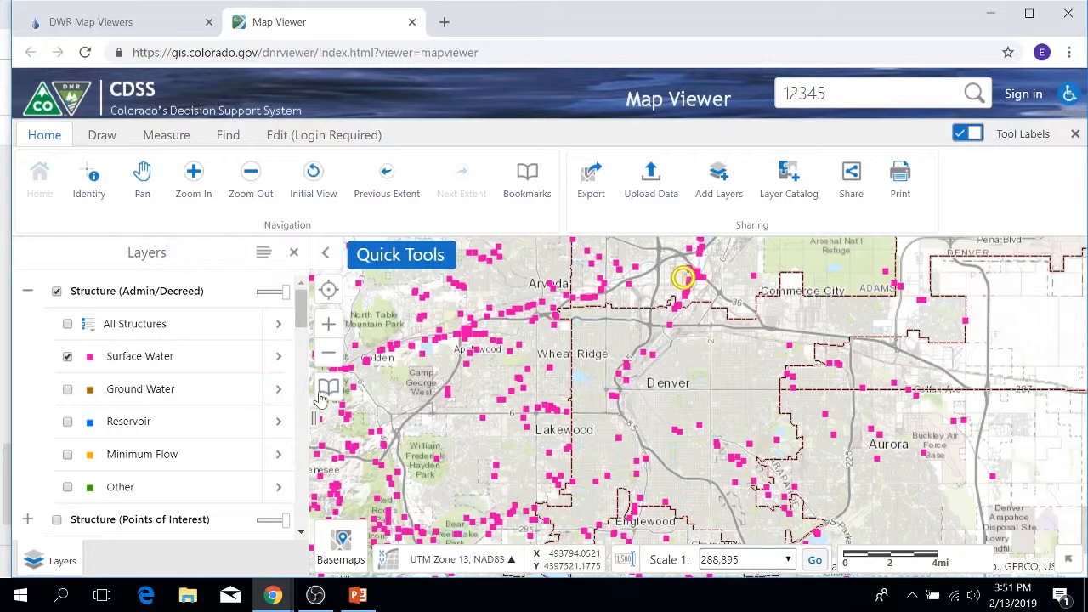
Identify the surface water structure just north of downtown Denver and check its County result before returning to the LOOMIS DITCH result.
scroll(636, 370, "up", 1)
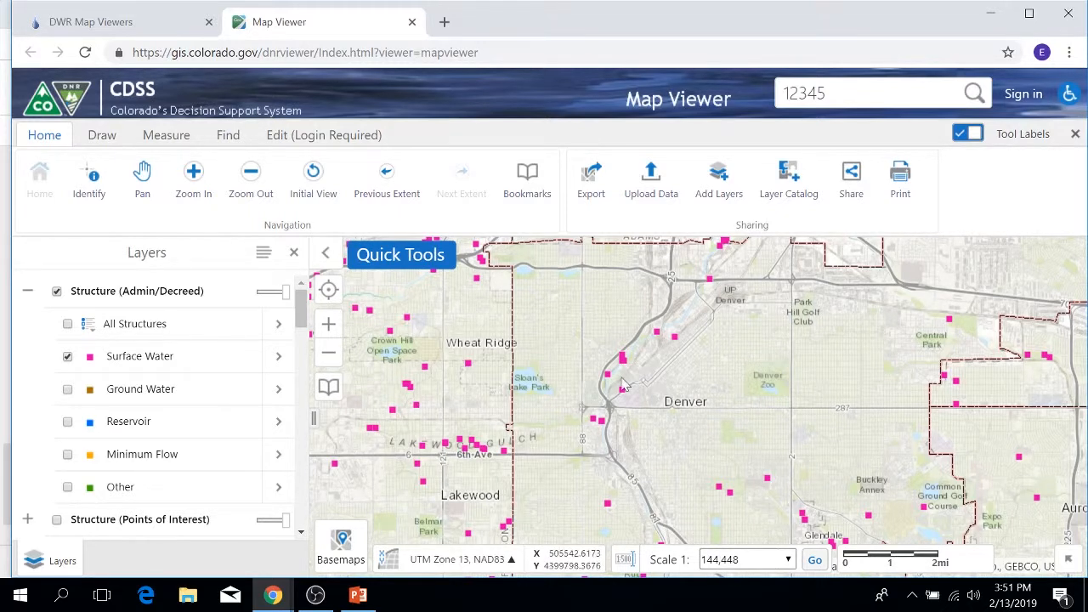
left_click(677, 339)
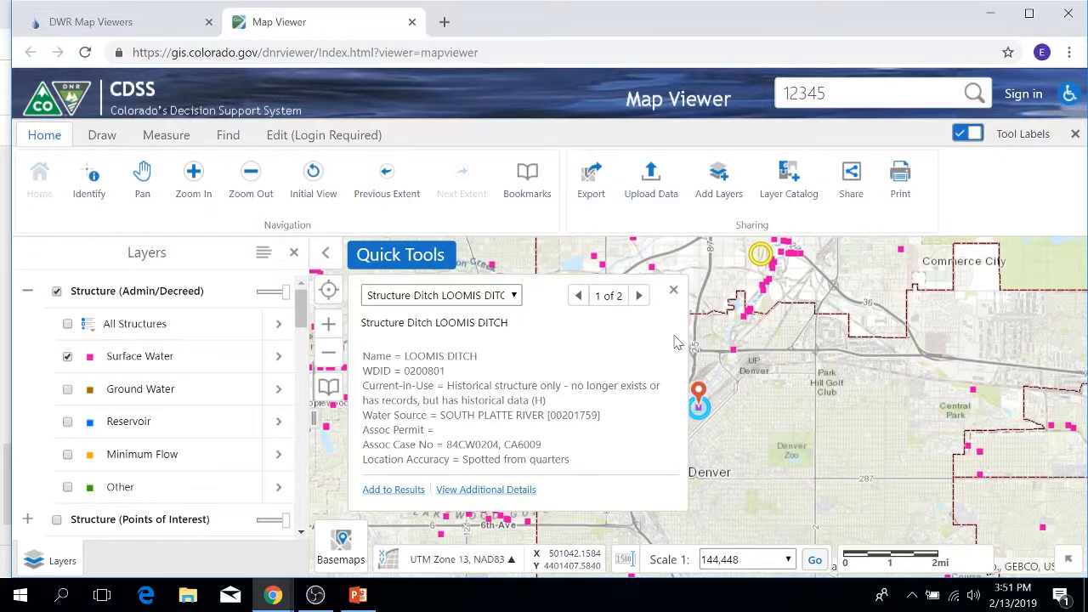
left_click(639, 296)
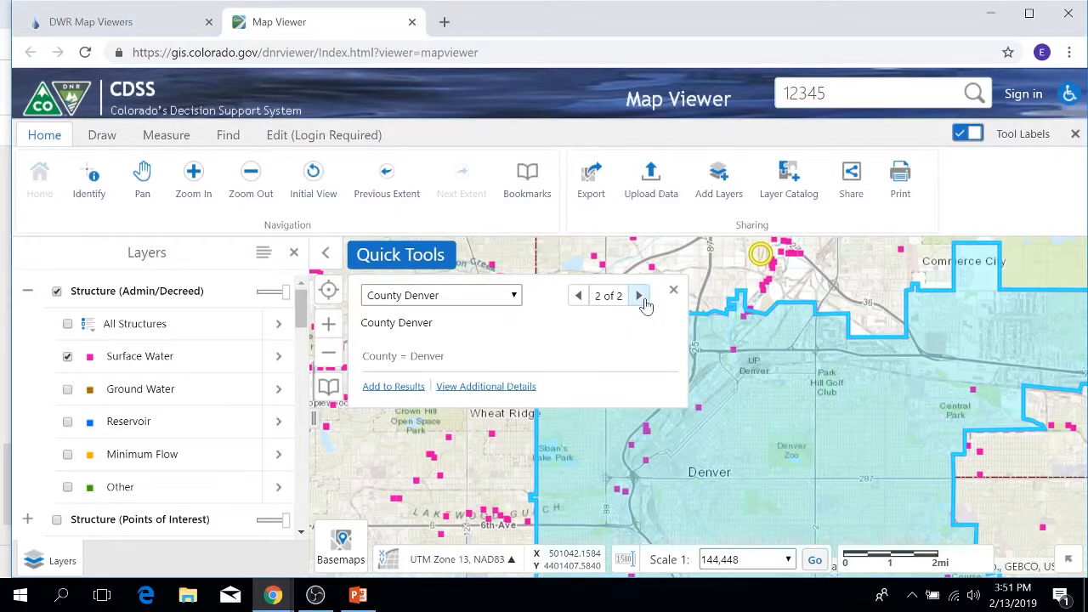
left_click(578, 298)
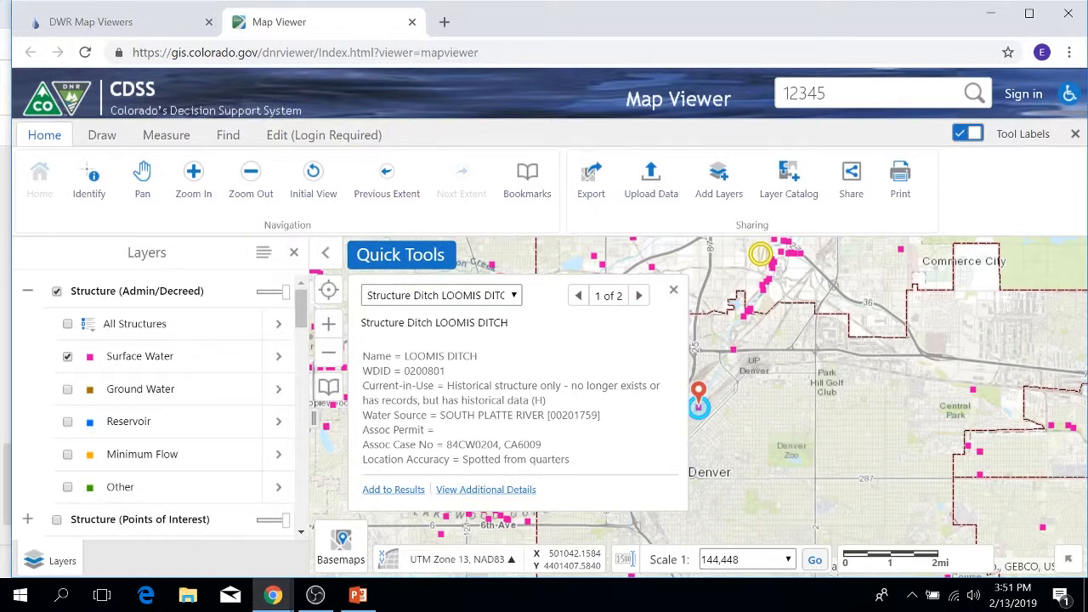
Open the additional details for LOOMIS DITCH and examine its attributes, including WDID, water source, associated case numbers and PLSS location.
left_click(500, 491)
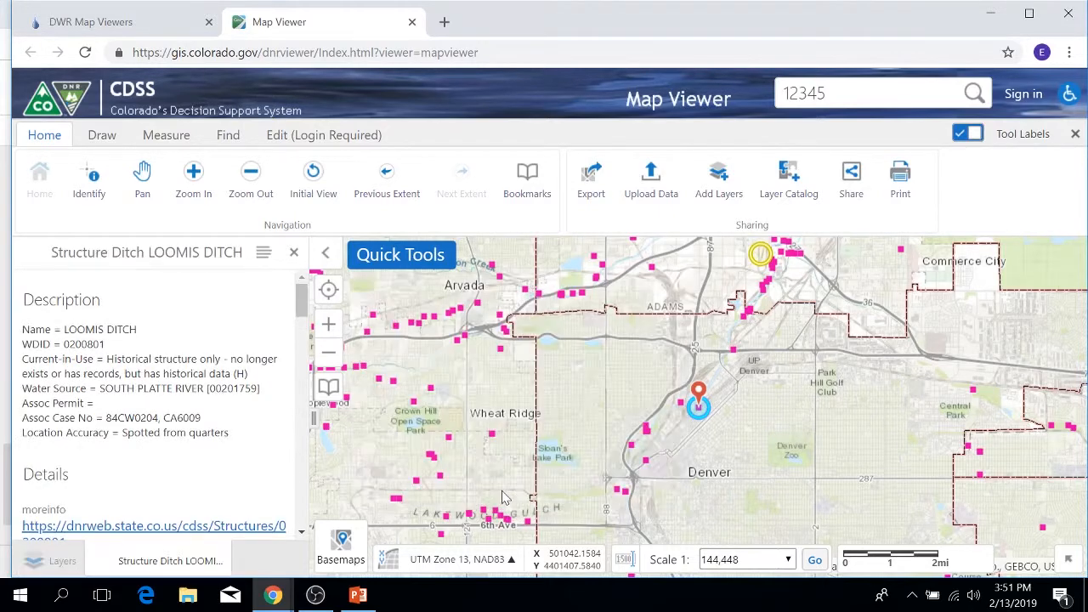
scroll(190, 422, "down", 2)
scroll(190, 422, "down", 1)
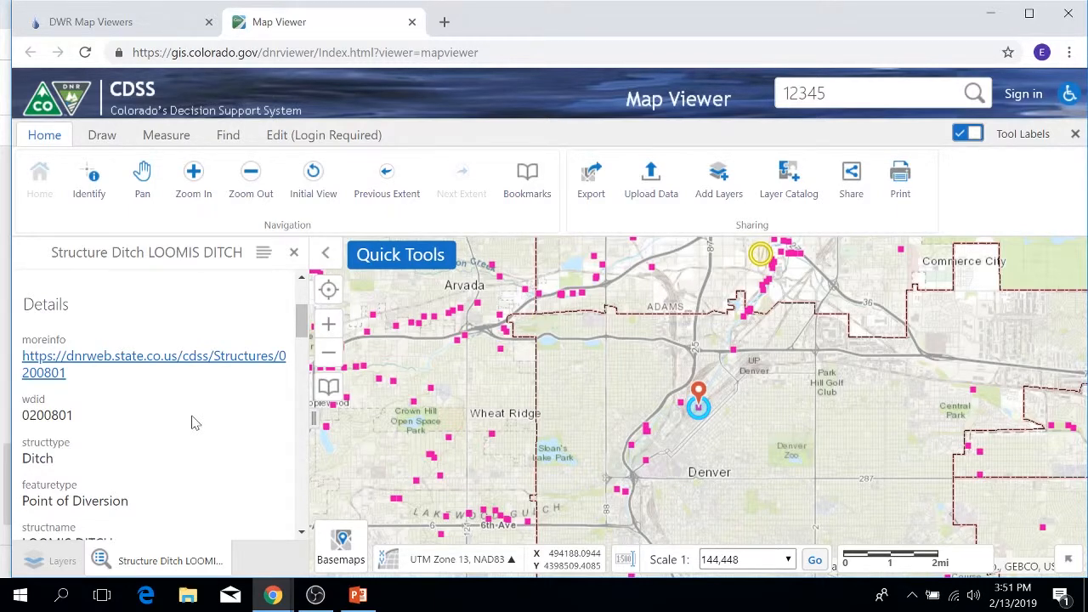
scroll(194, 421, "down", 3)
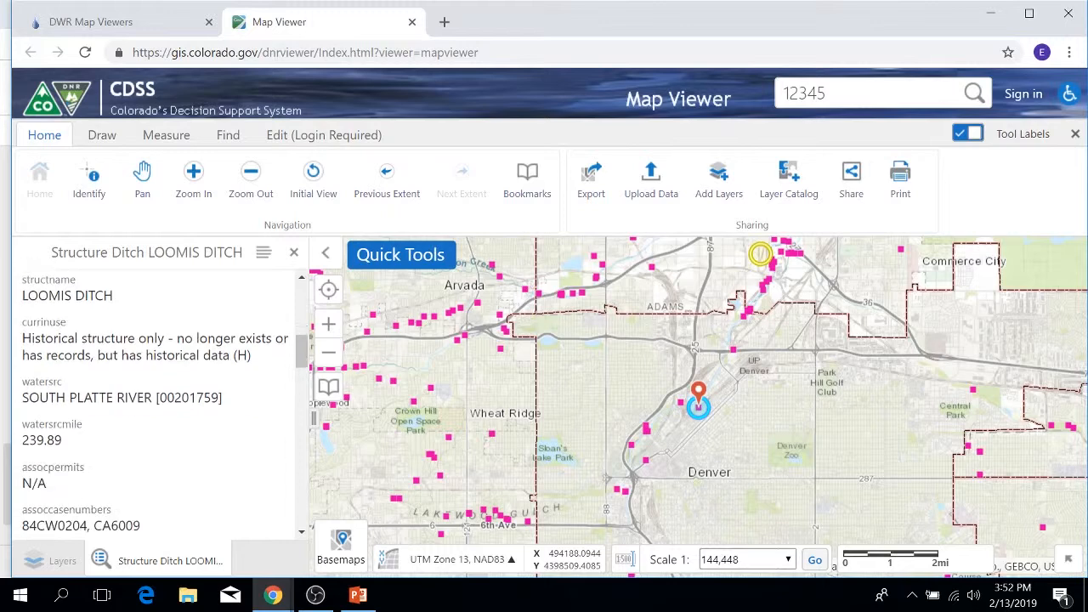
scroll(195, 413, "down", 1)
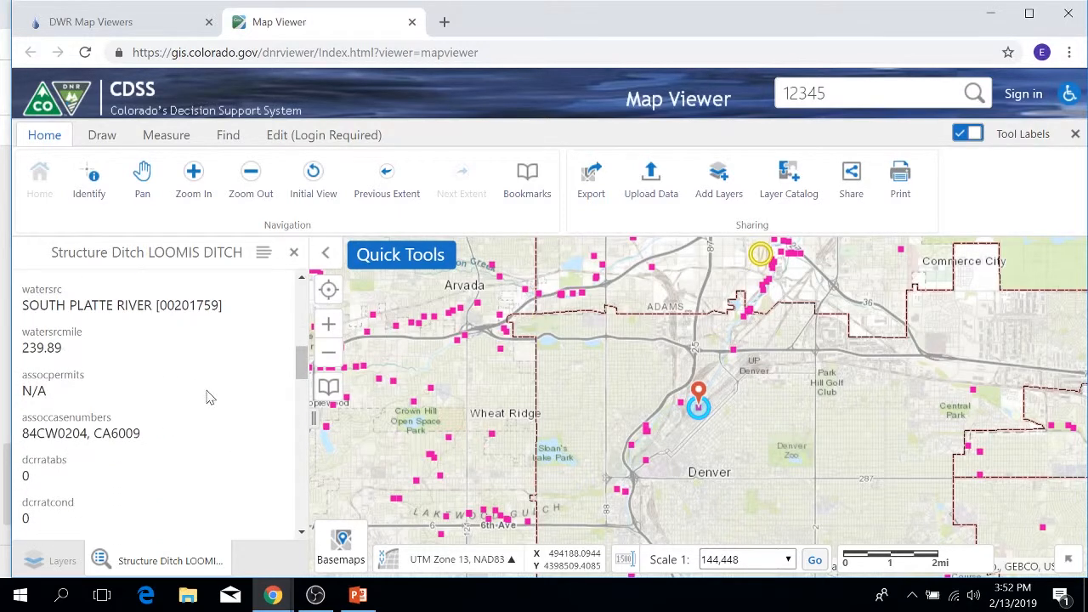
scroll(210, 397, "down", 3)
scroll(210, 398, "up", 2)
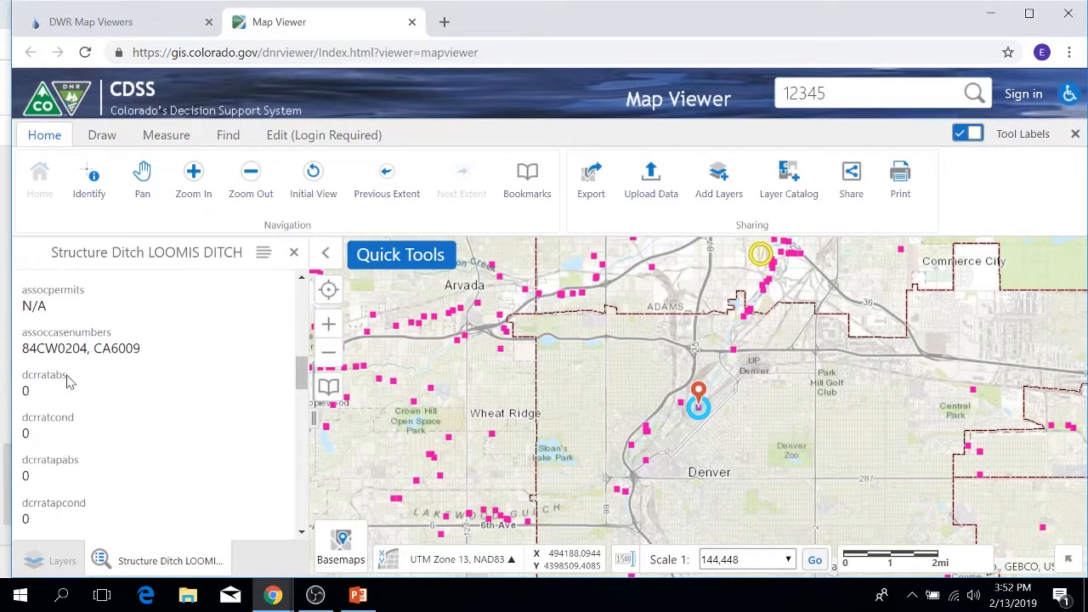
scroll(73, 383, "down", 2)
scroll(73, 382, "down", 10)
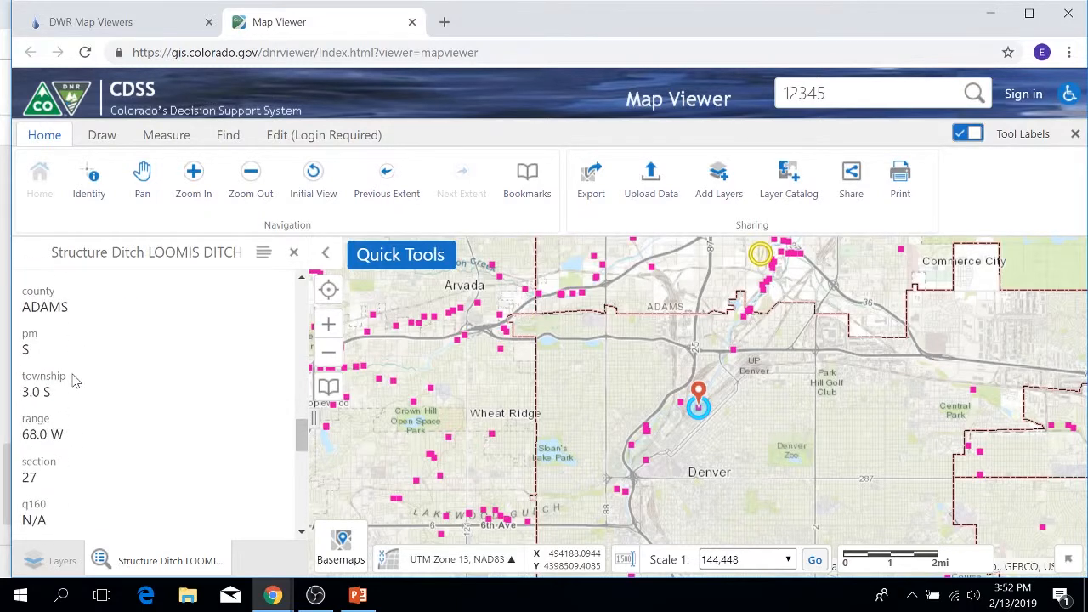
scroll(133, 413, "down", 1)
scroll(133, 413, "up", 12)
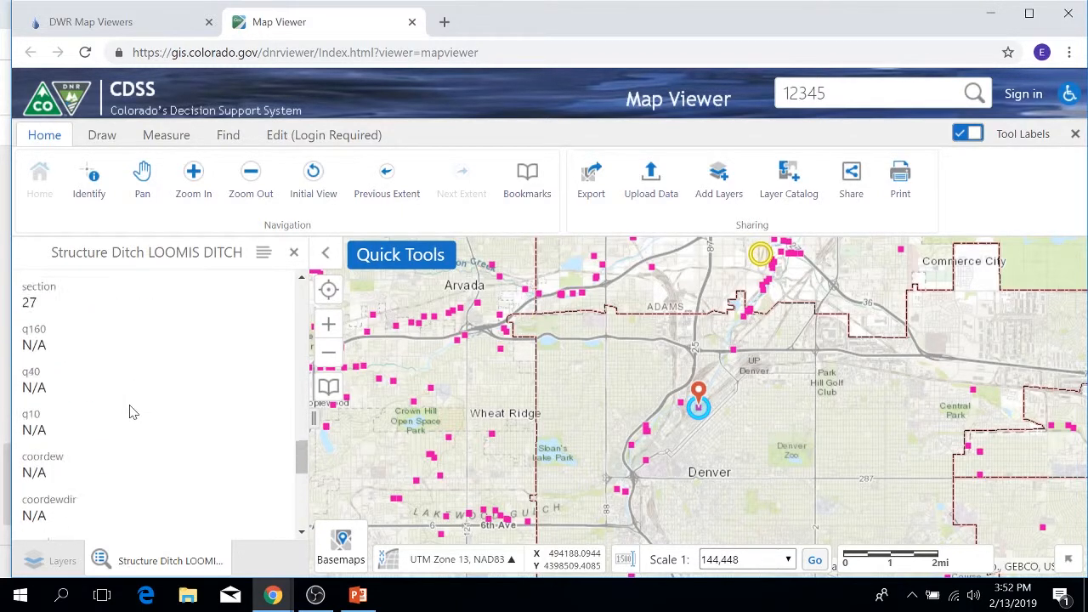
scroll(134, 413, "up", 6)
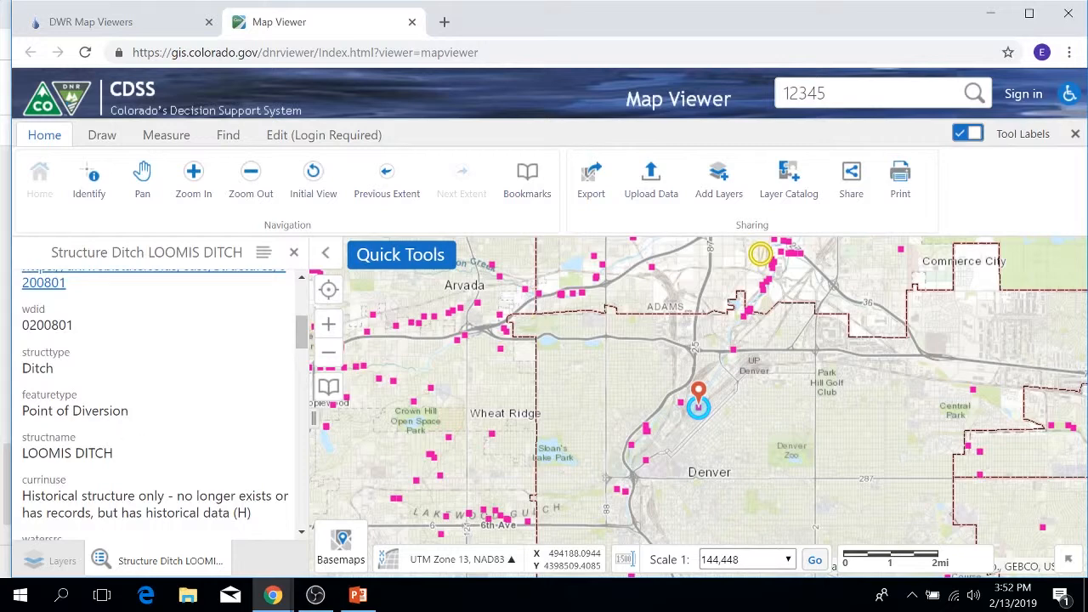
scroll(123, 437, "up", 2)
Open the moreinfo web page for LOOMIS DITCH, then close that page and the ditch details.
left_click(117, 440)
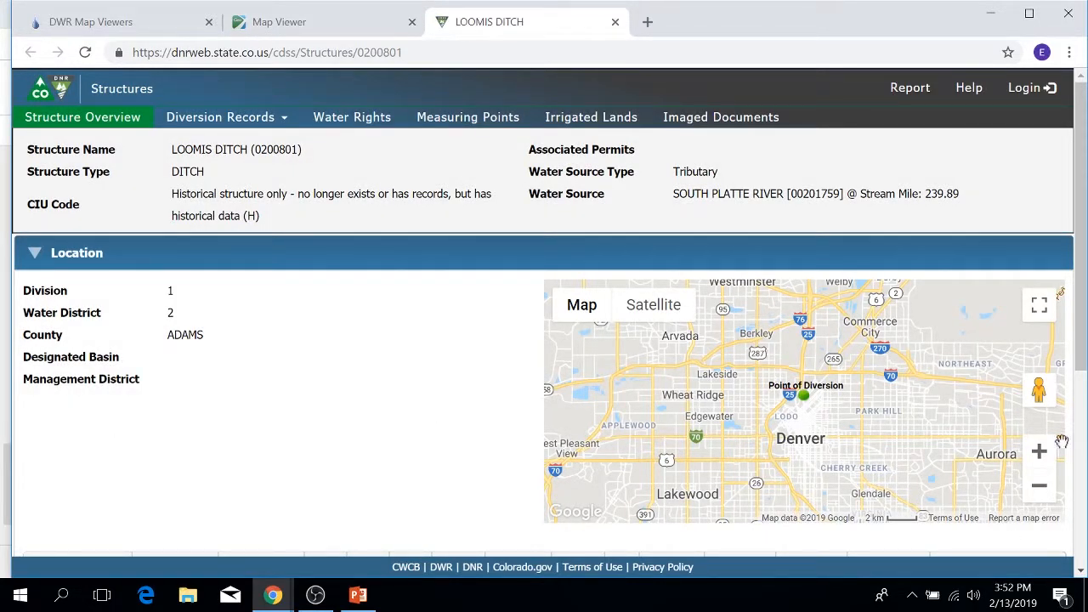
left_click(615, 21)
left_click(294, 255)
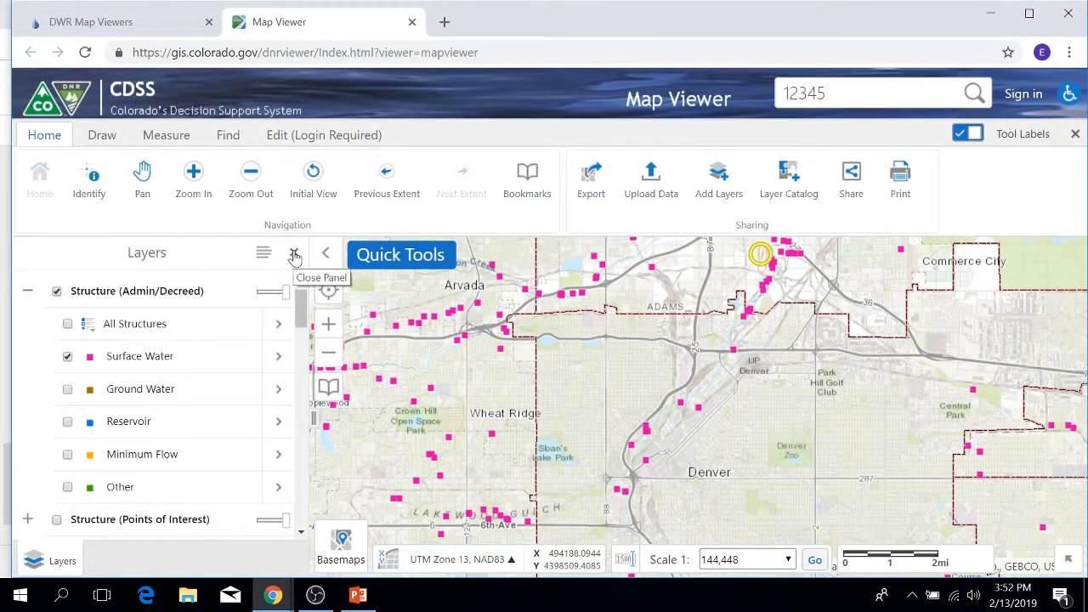
Browse the available map layers below the structure groups, looking inside the Ground Water and Dam Safety groups.
scroll(182, 316, "down", 3)
scroll(190, 316, "down", 2)
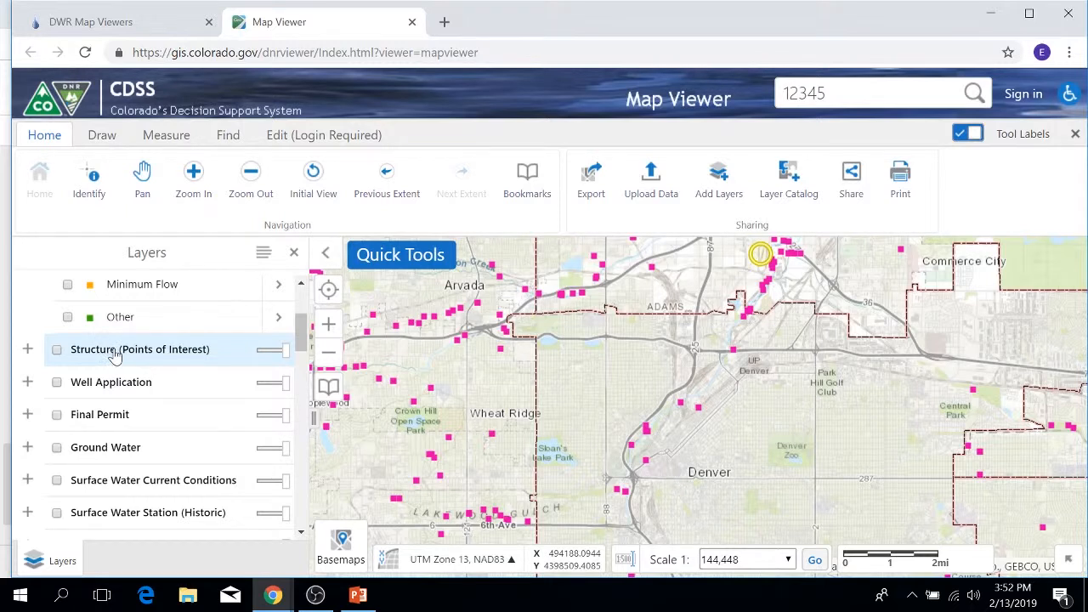
scroll(113, 359, "down", 2)
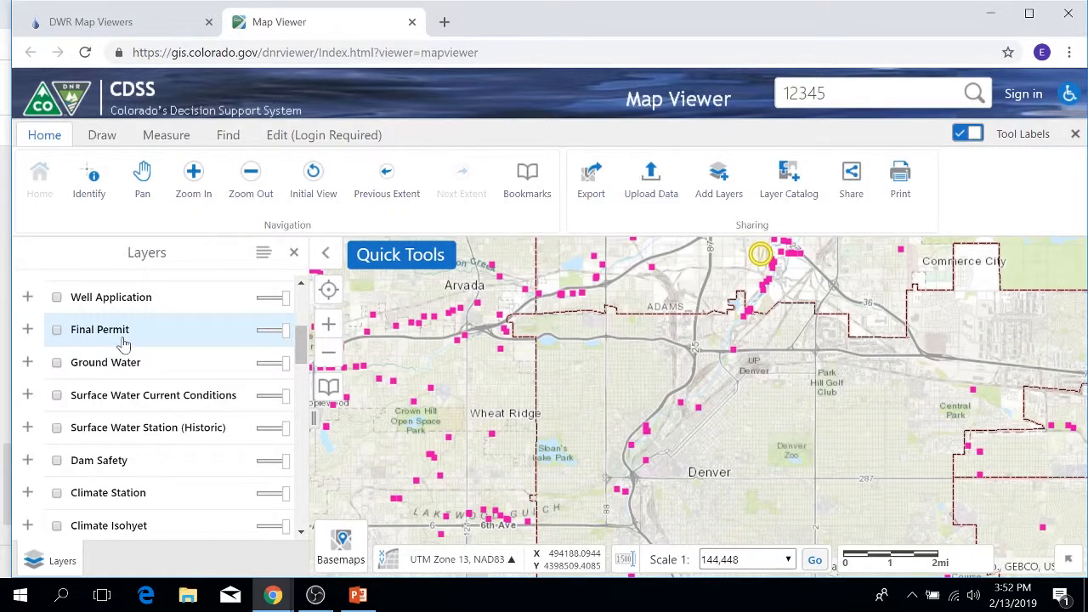
left_click(27, 362)
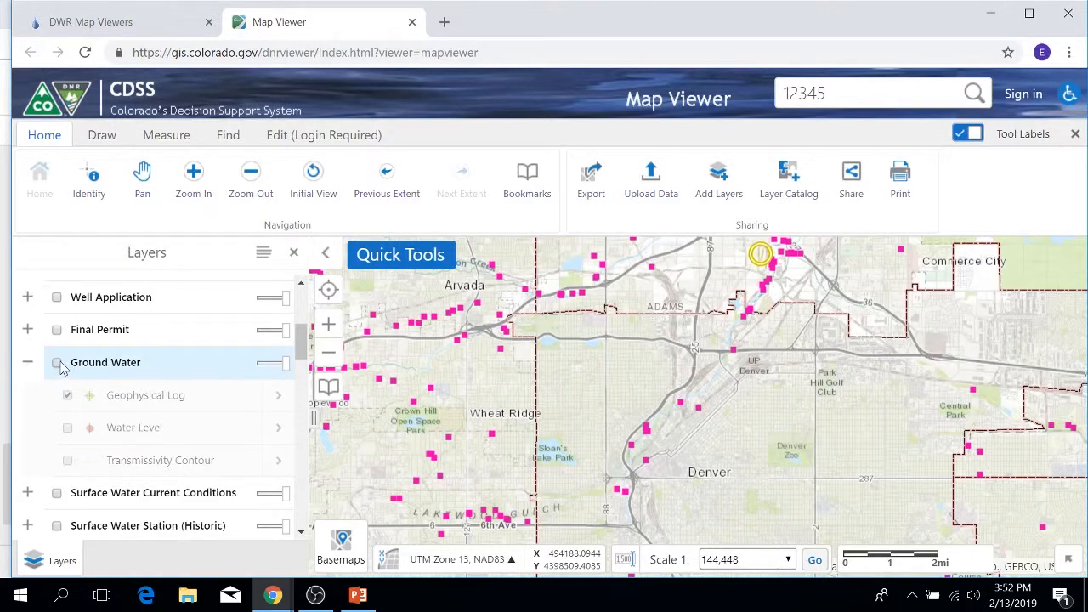
left_click(27, 362)
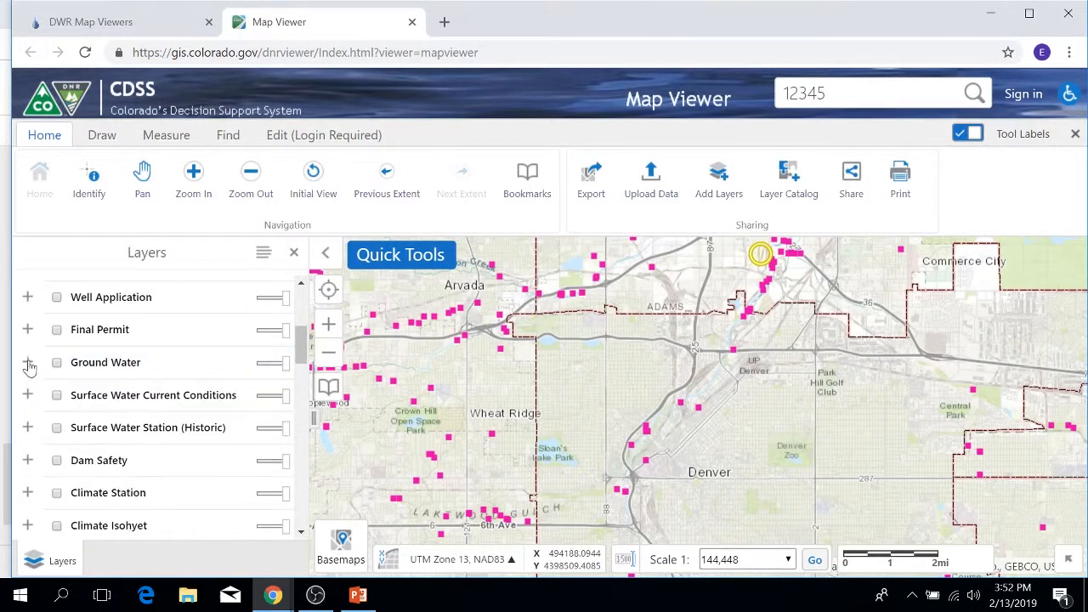
left_click(22, 366)
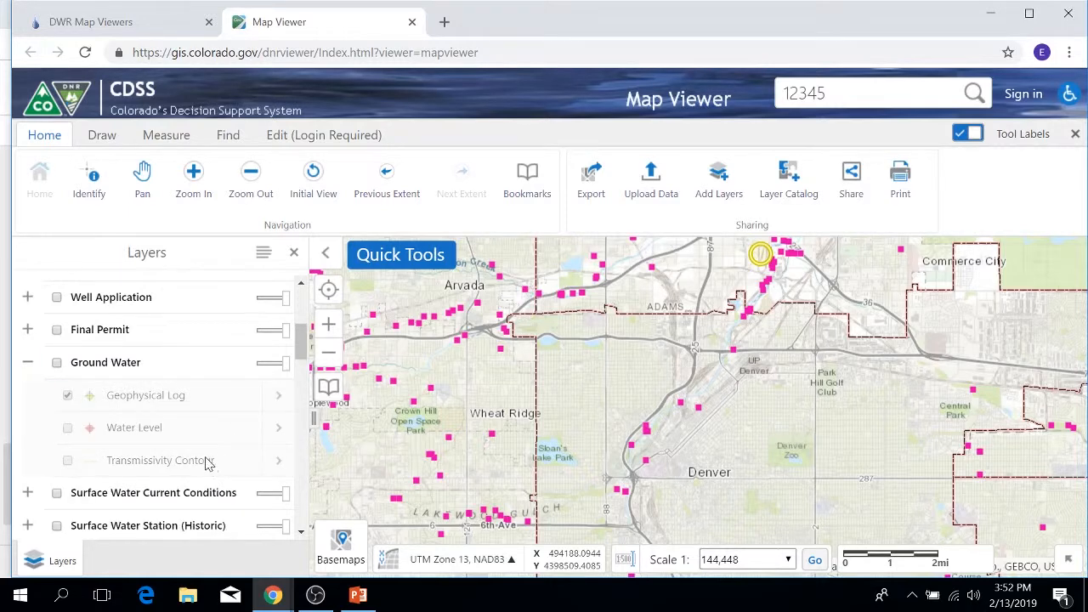
left_click(25, 363)
scroll(111, 371, "down", 1)
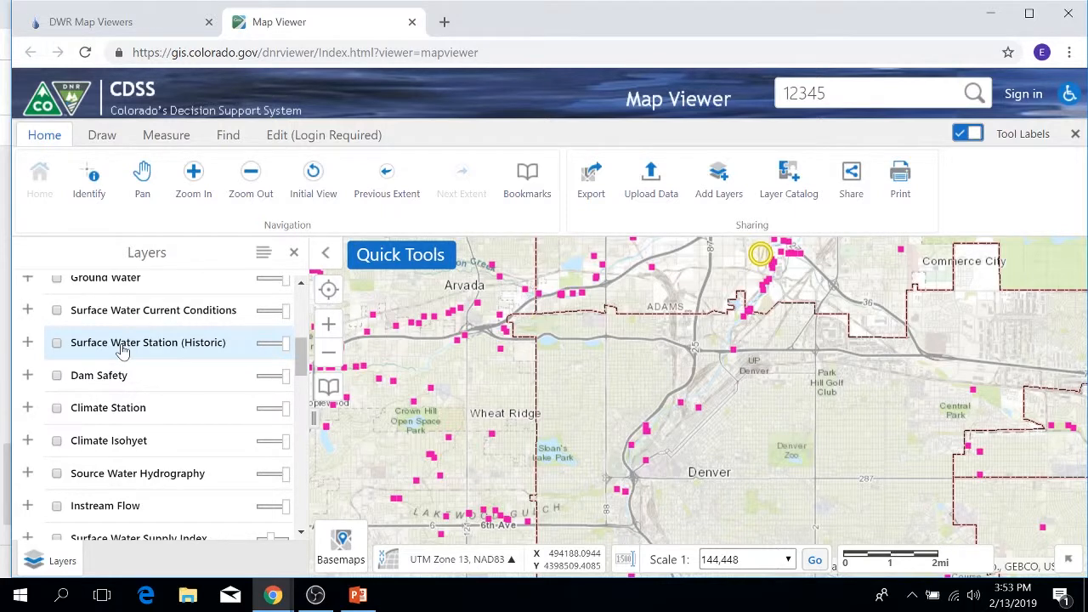
left_click(27, 377)
left_click(26, 377)
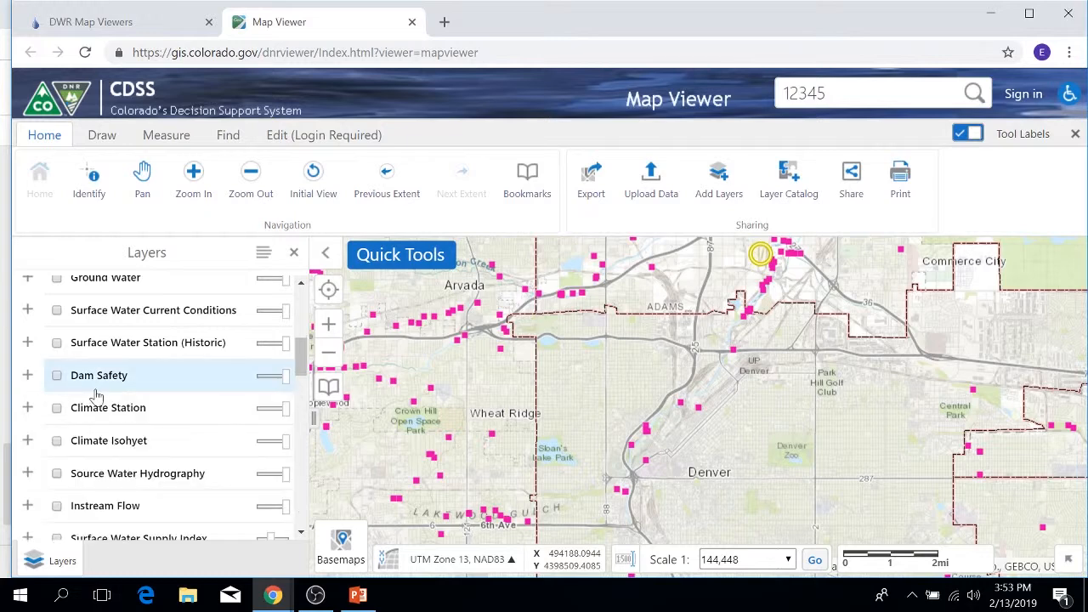
Turn on the Source Water Hydrography group with its Confluence Point and Source Water Route Framework layers, then collapse the group.
scroll(115, 393, "down", 1)
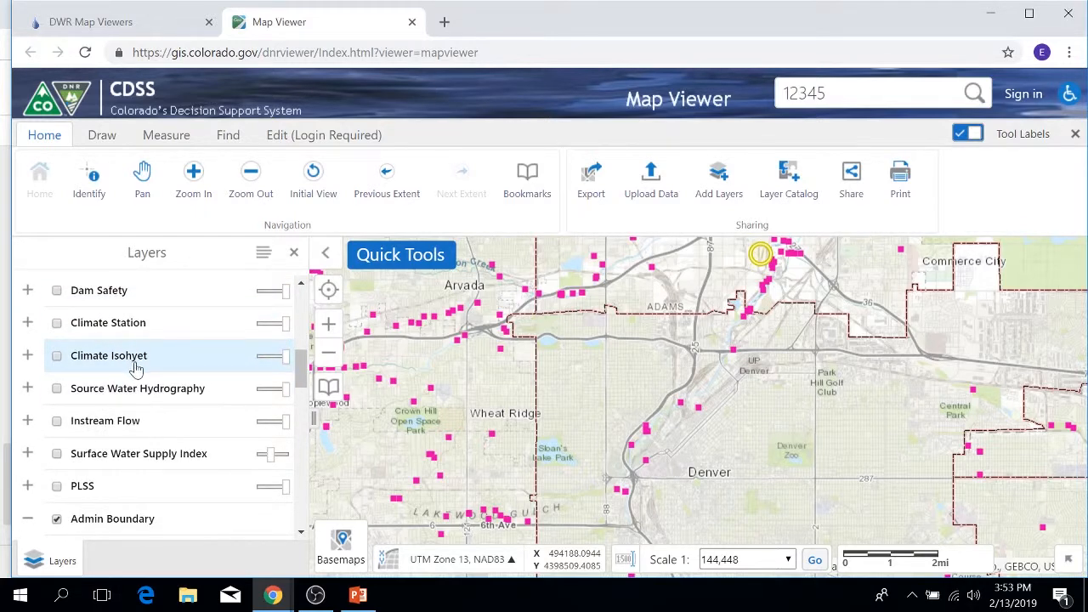
left_click(27, 388)
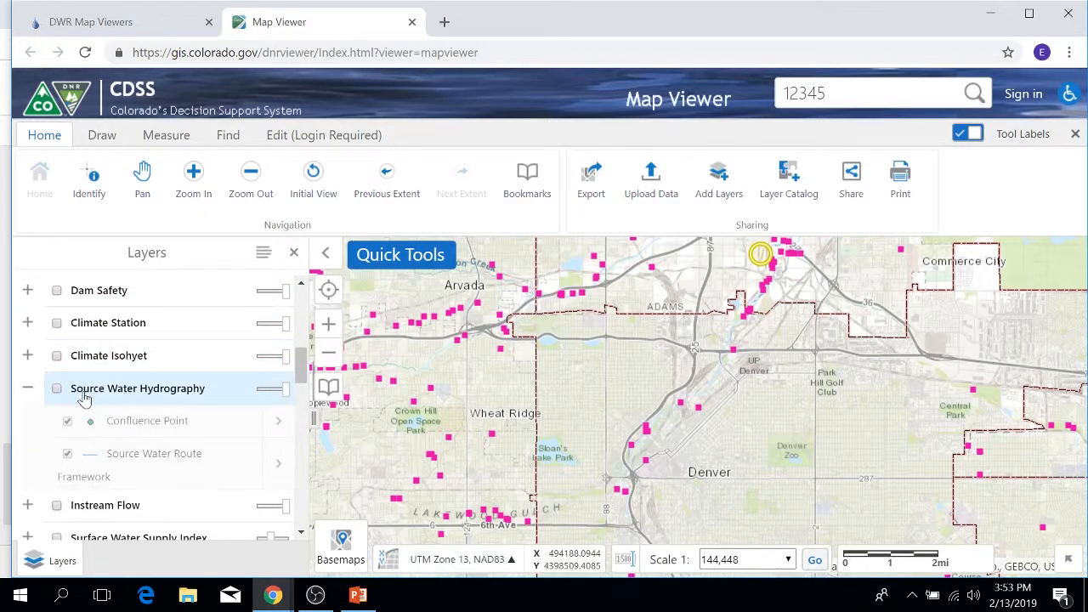
left_click(56, 389)
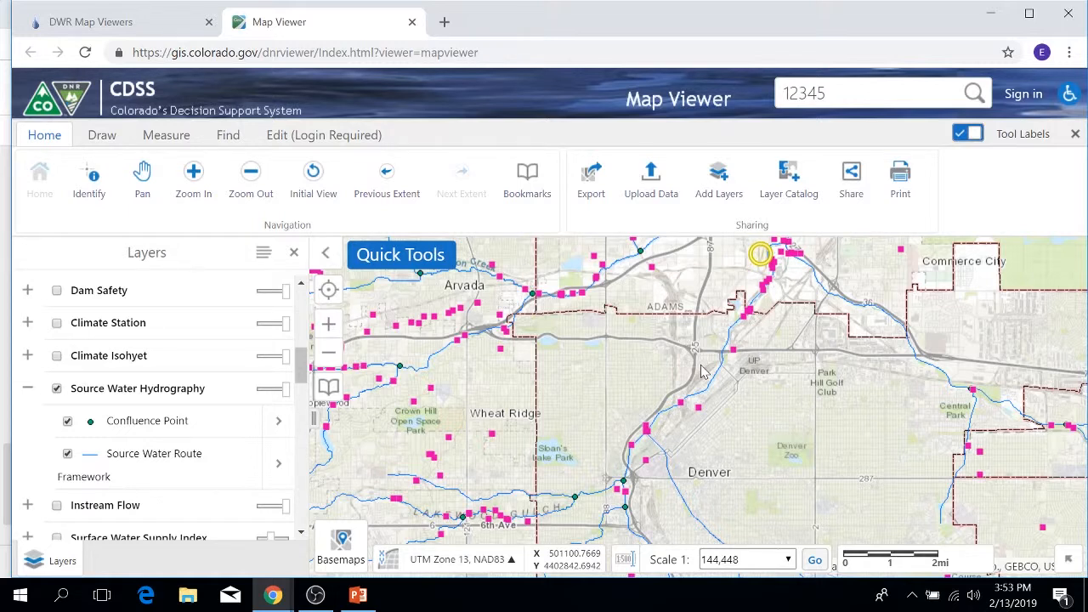
left_click(27, 388)
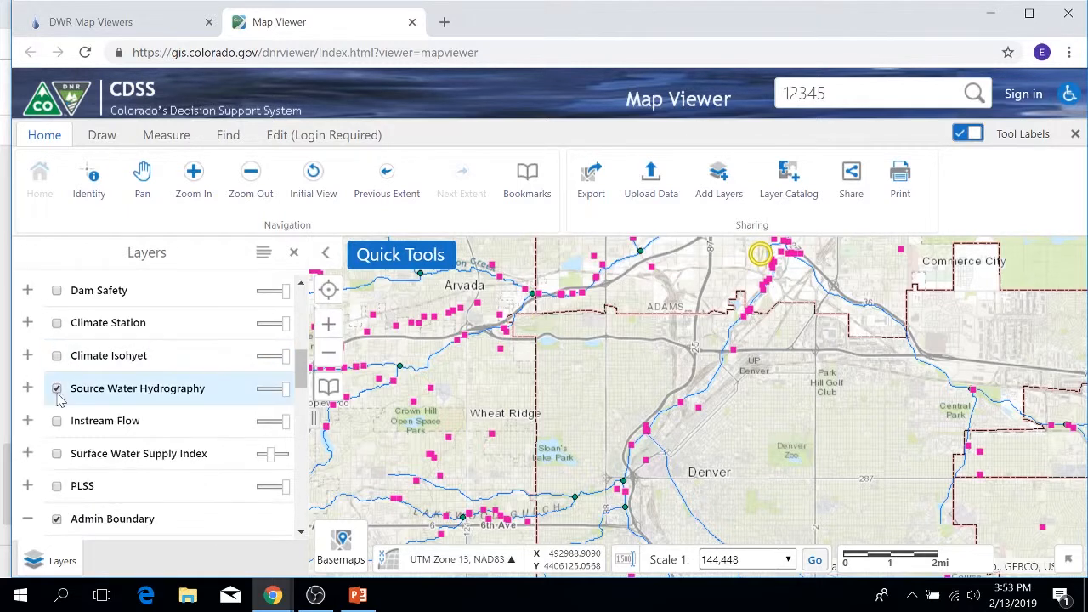
Turn off the Source Water Hydrography group and browse the layer list down to the Admin Boundary layers.
left_click(56, 389)
scroll(56, 415, "down", 2)
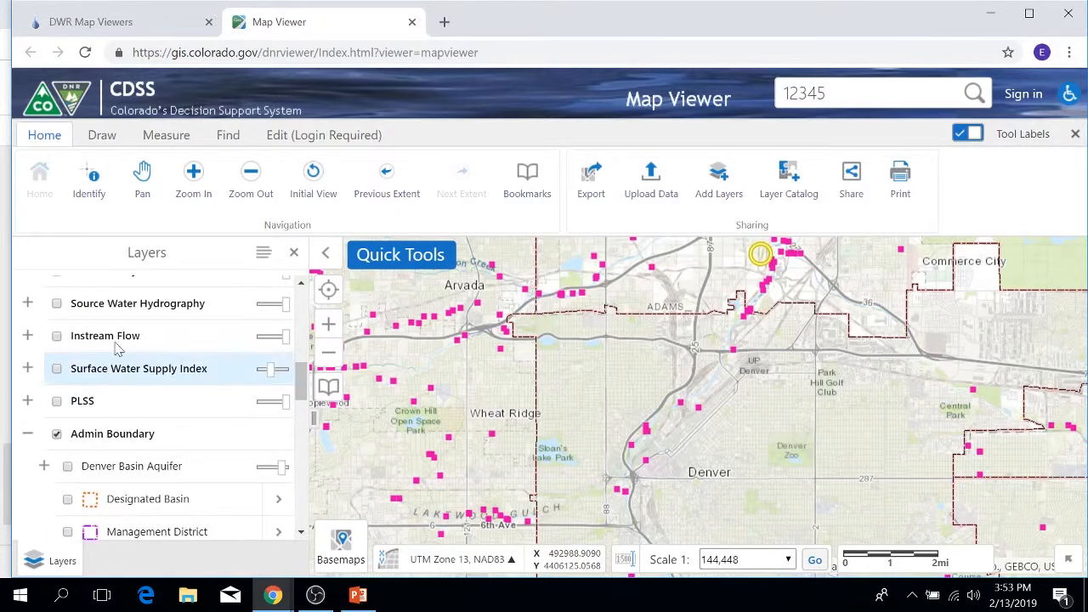
scroll(121, 344, "down", 2)
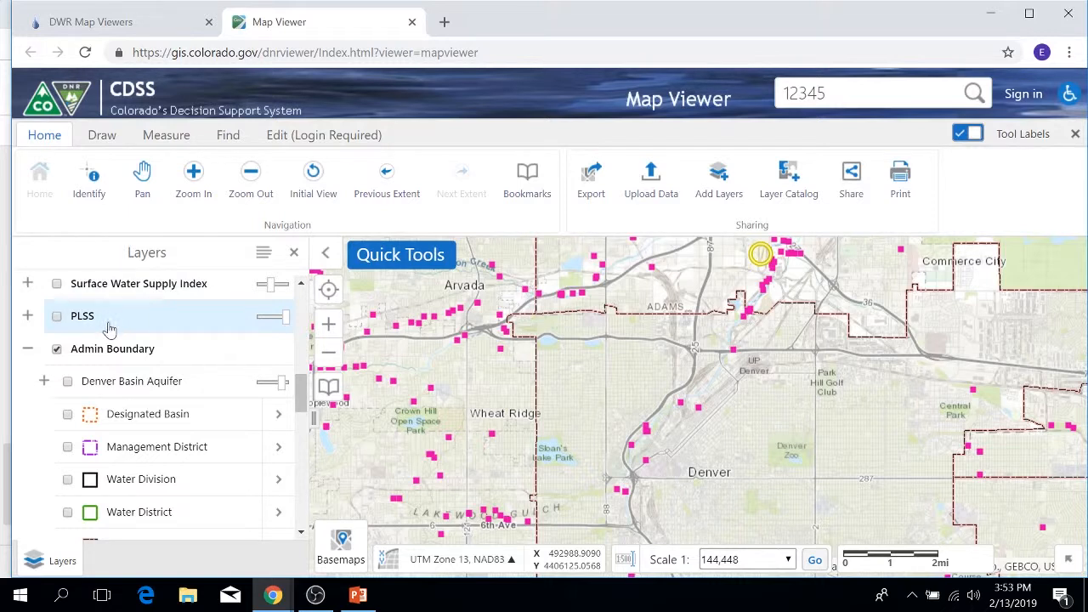
scroll(117, 347, "down", 2)
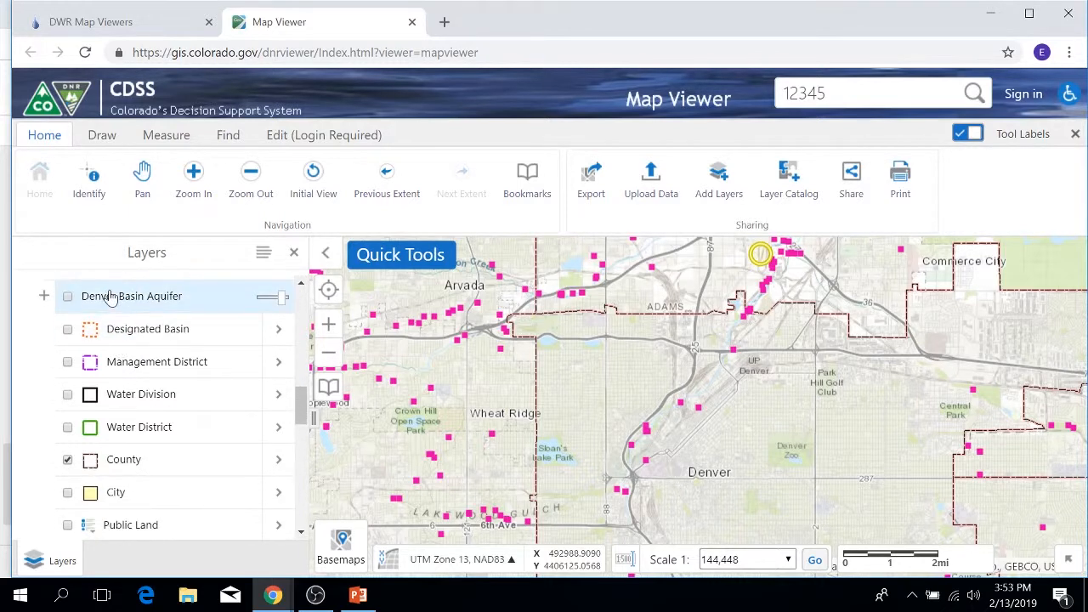
scroll(85, 323, "up", 2)
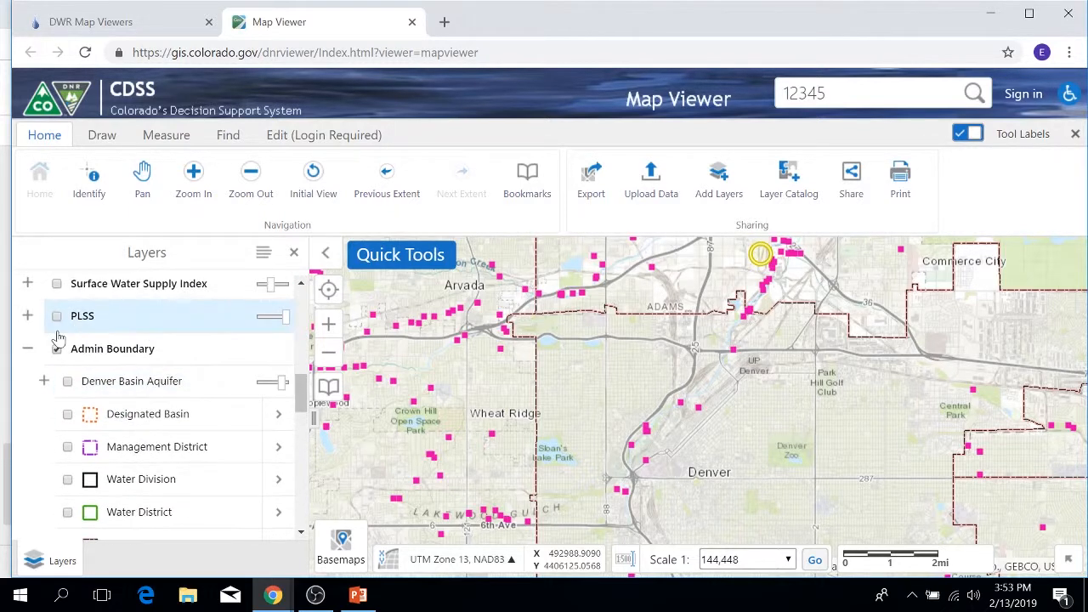
Turn on the Denver Basin Aquifer layer in the Admin Boundary group and show the whole aquifer extent on the map.
left_click(56, 348)
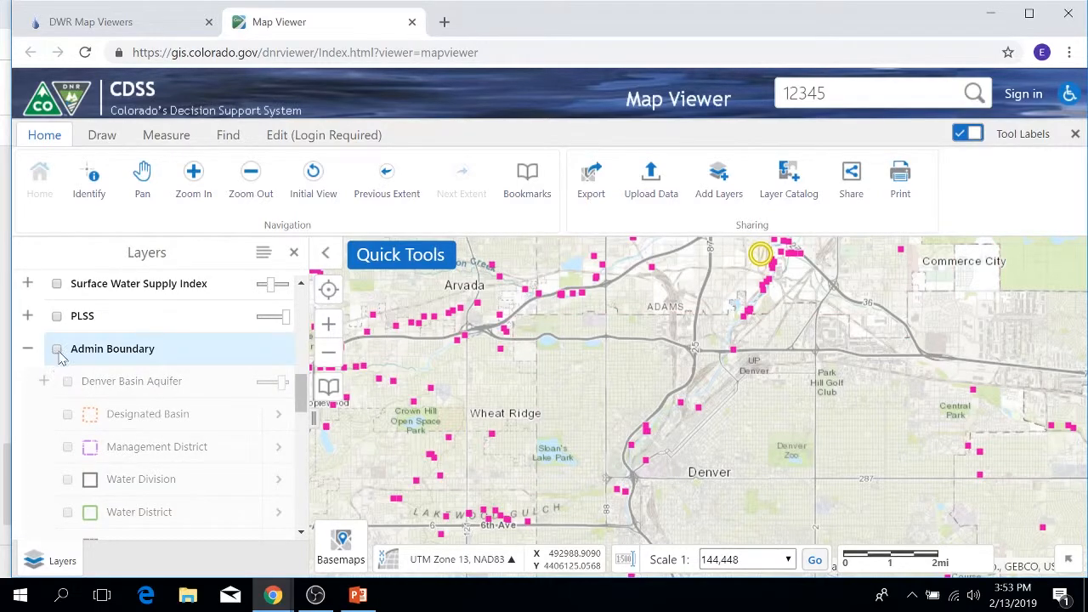
left_click(68, 381)
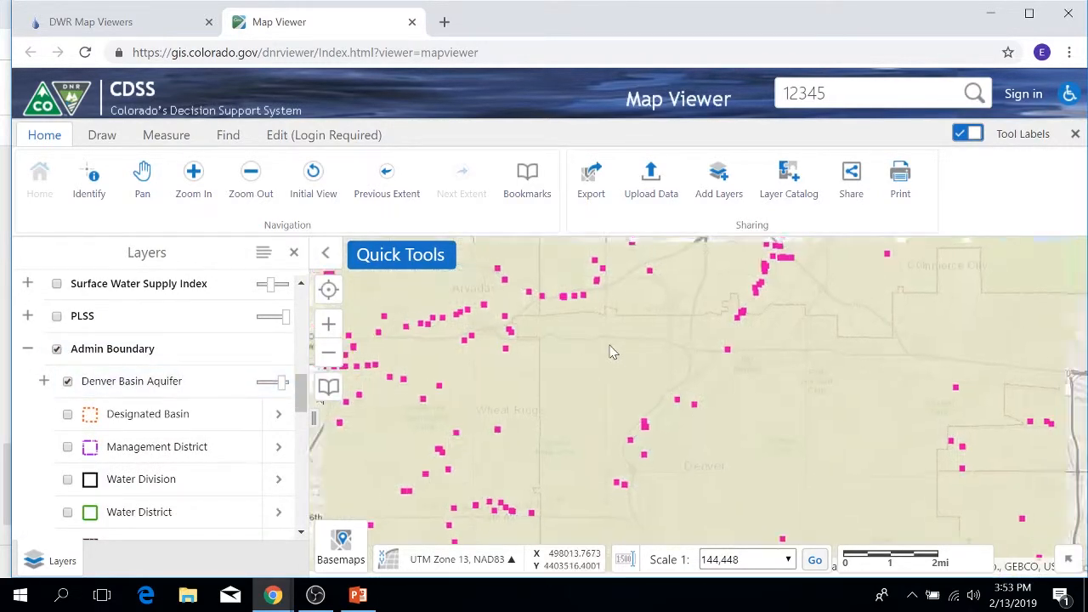
scroll(612, 350, "down", 2)
scroll(612, 350, "down", 1)
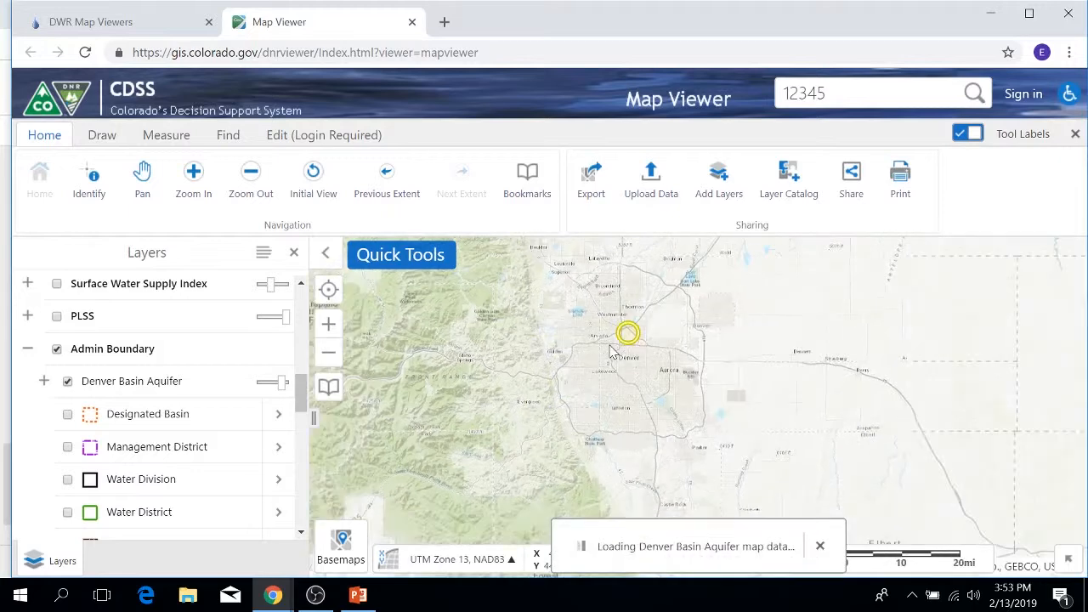
scroll(612, 350, "down", 1)
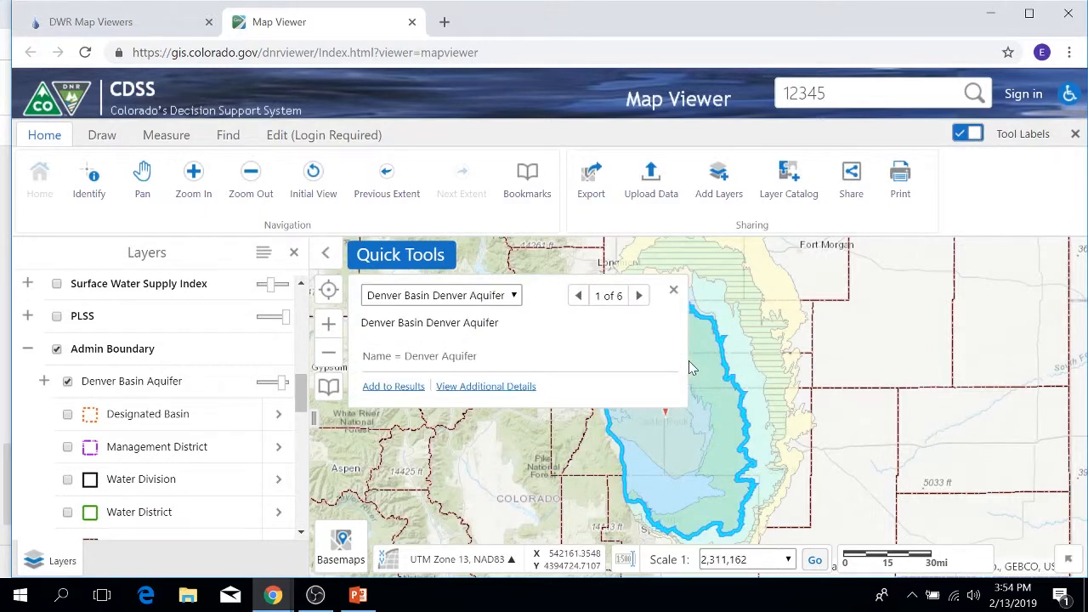
Page through the identified Denver Basin aquifers to the Laramie Formation, then close the results and turn off the Denver Basin Aquifer layer.
left_click(639, 296)
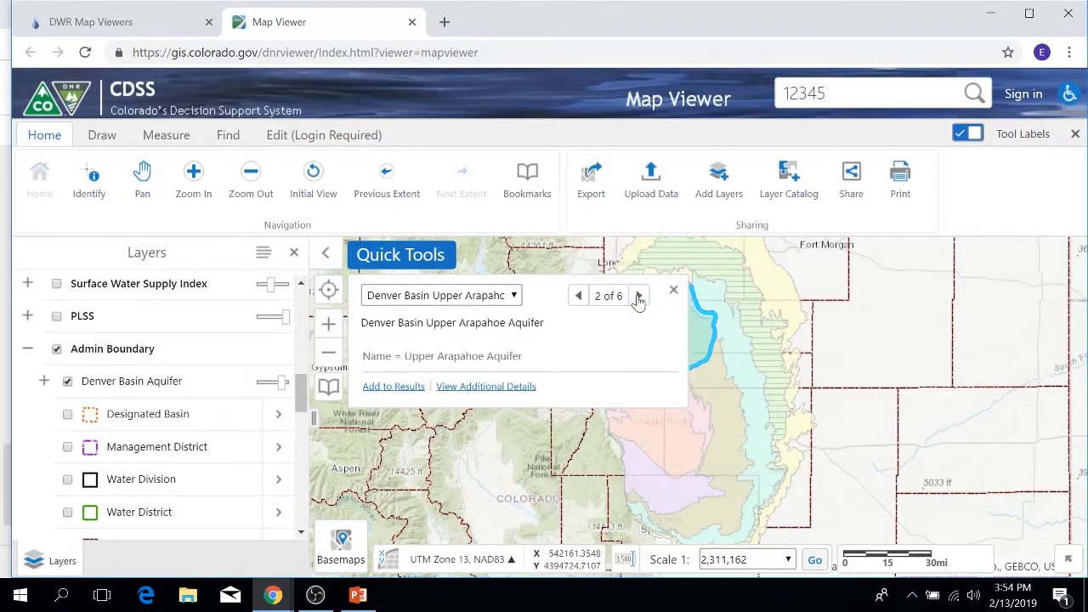
left_click(638, 296)
left_click(638, 296)
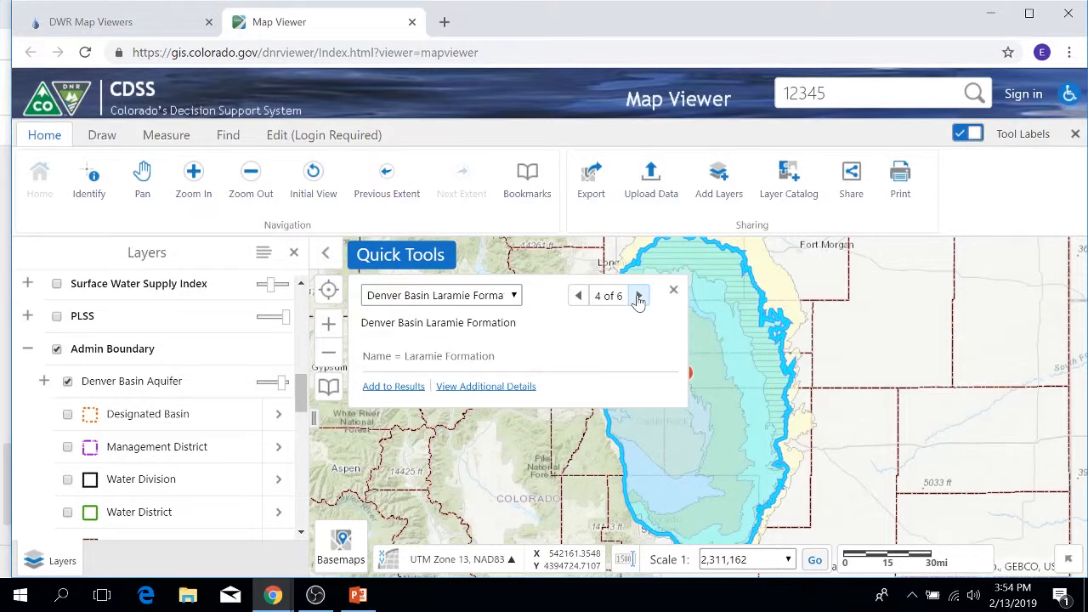
left_click(674, 291)
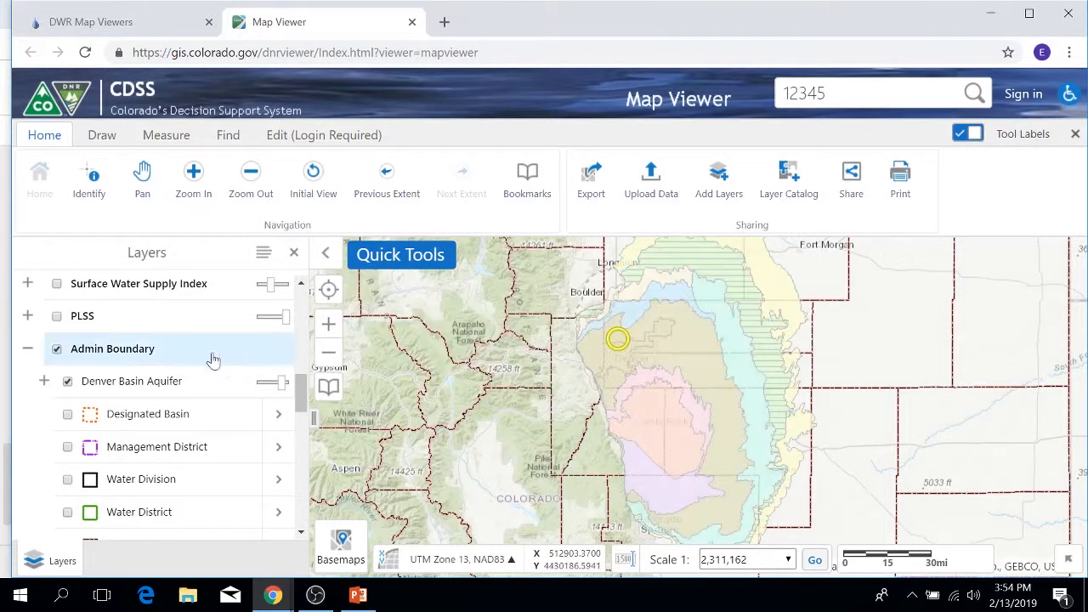
left_click(68, 382)
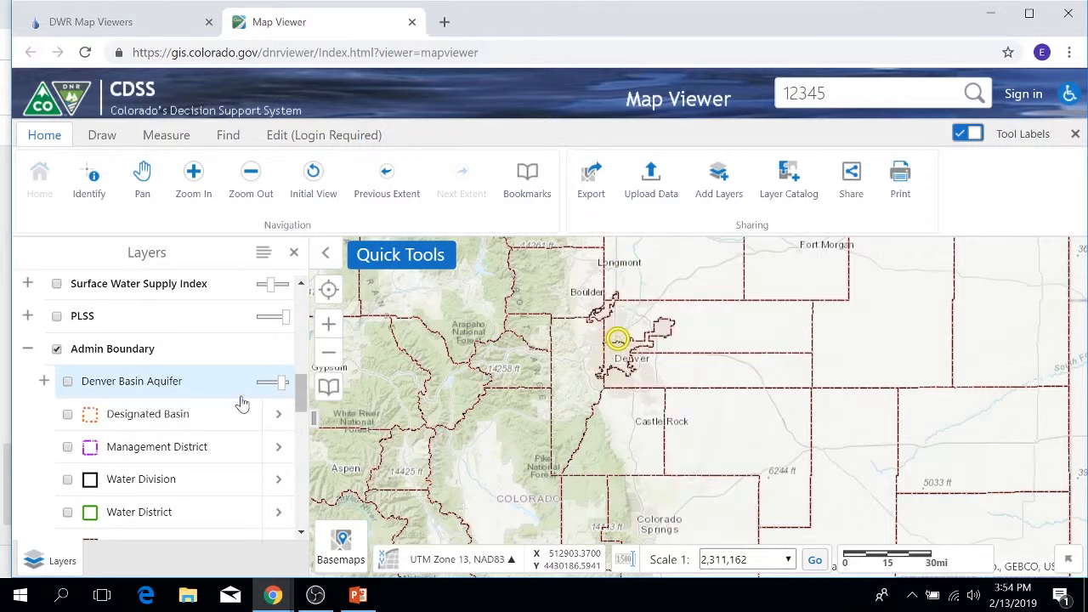
Expand and turn on the DWR Admin Data group below Admin Boundary and look over its layers.
scroll(241, 403, "down", 2)
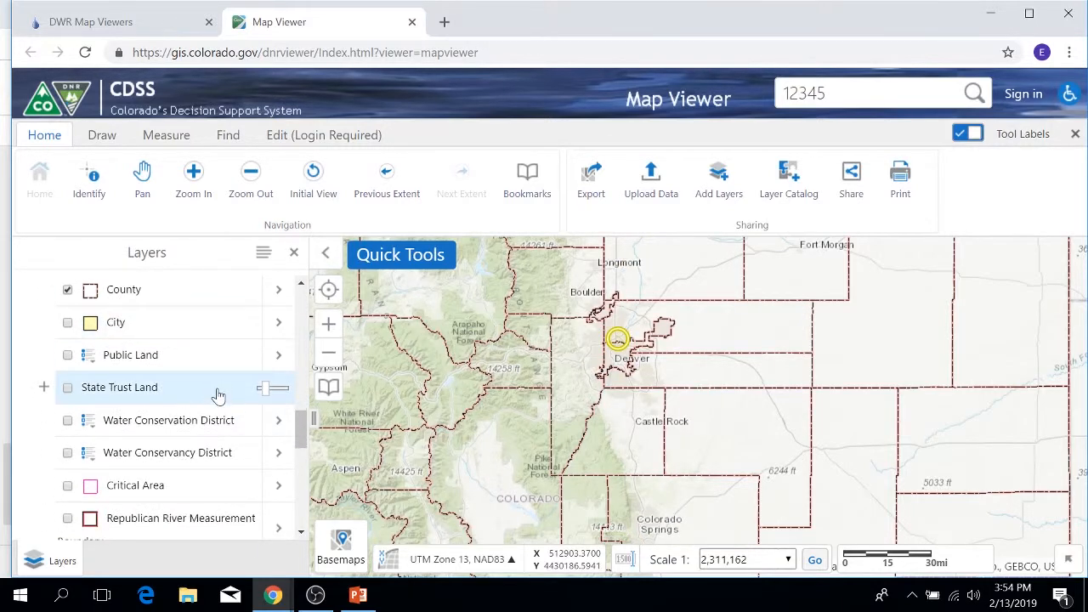
scroll(219, 395, "down", 1)
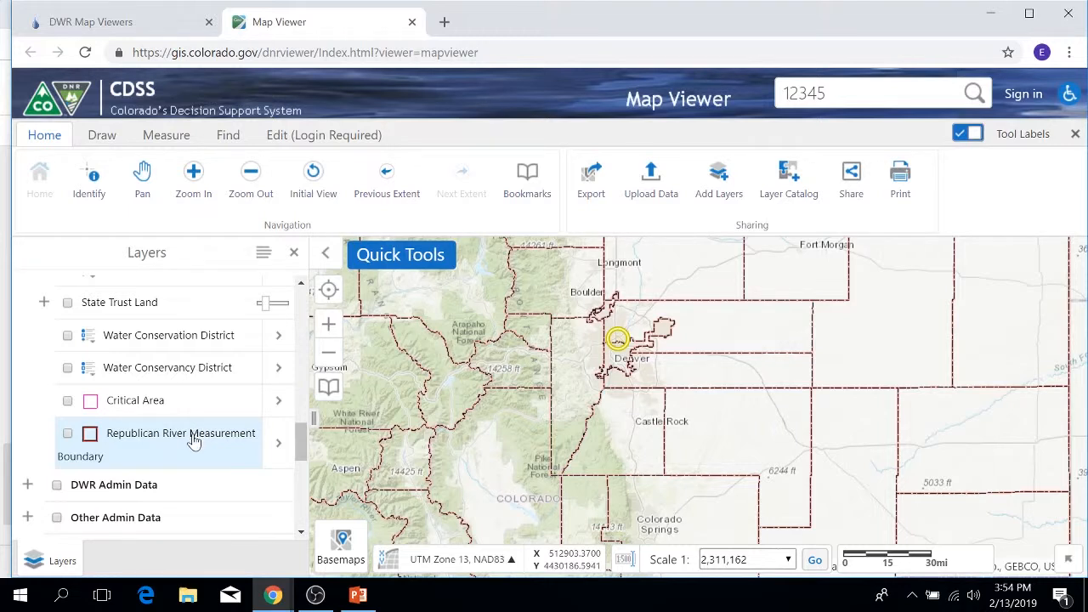
scroll(199, 468, "down", 3)
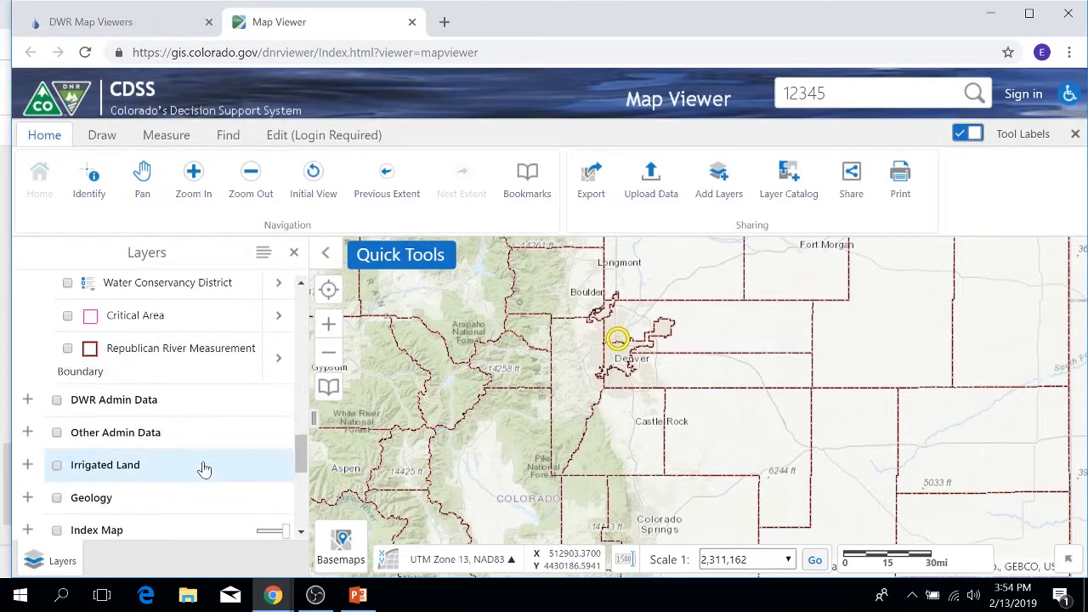
left_click(28, 316)
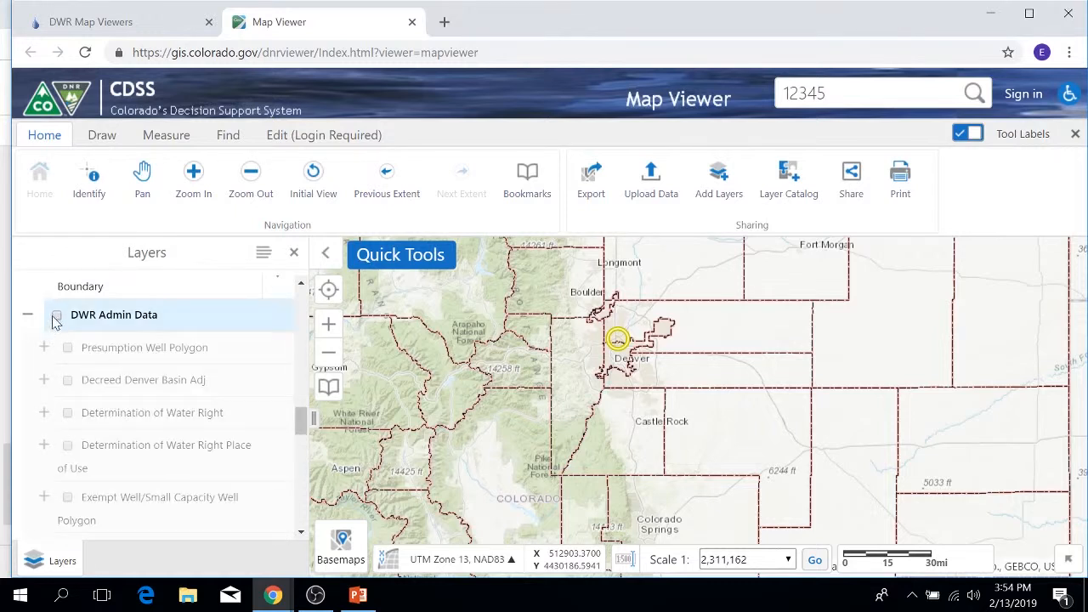
left_click(57, 315)
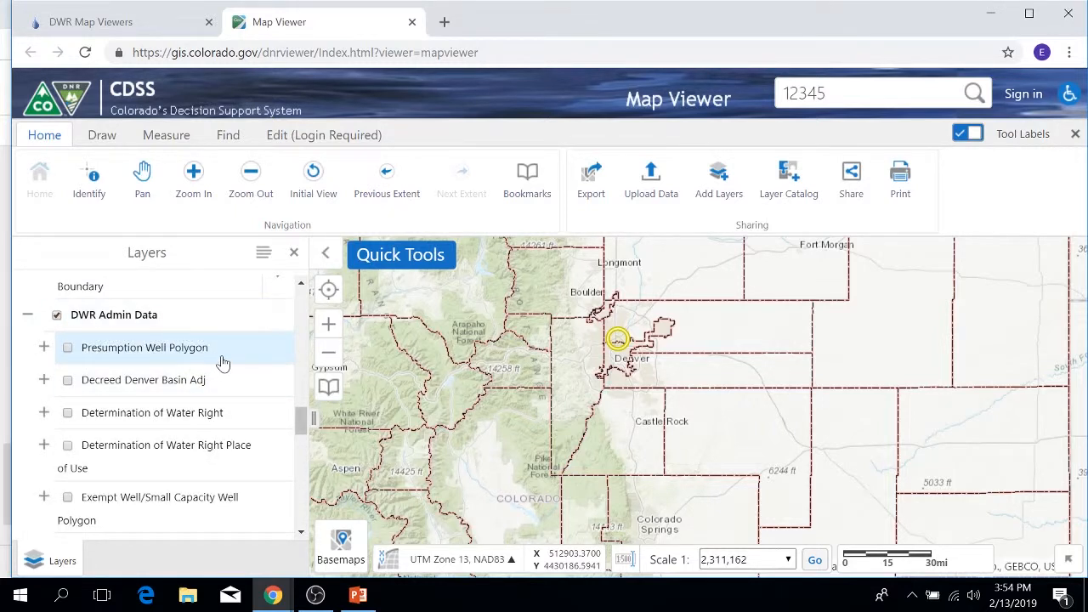
scroll(221, 364, "down", 1)
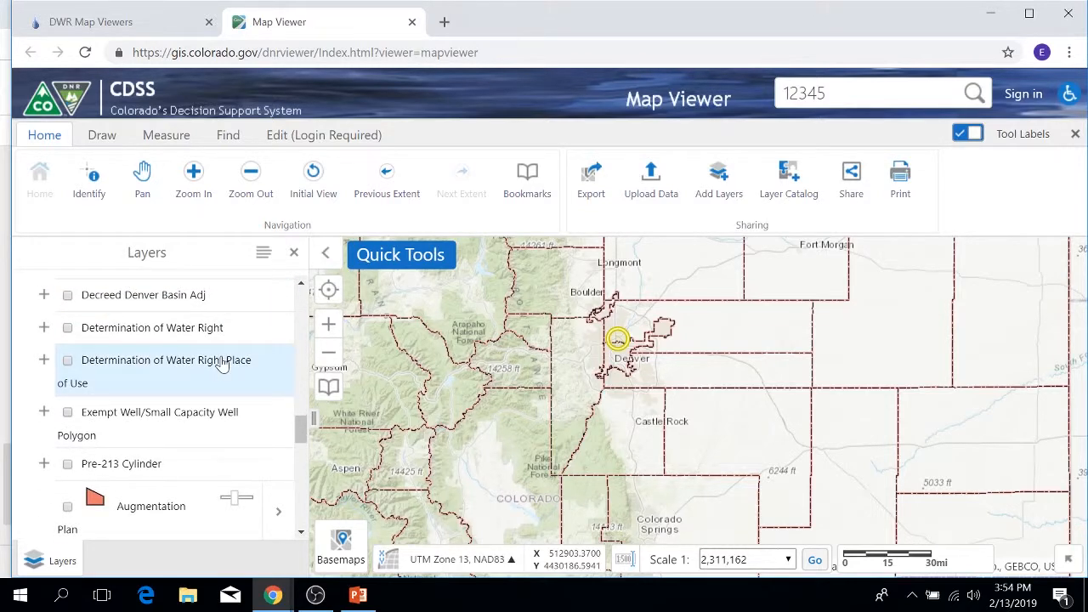
scroll(198, 364, "up", 1)
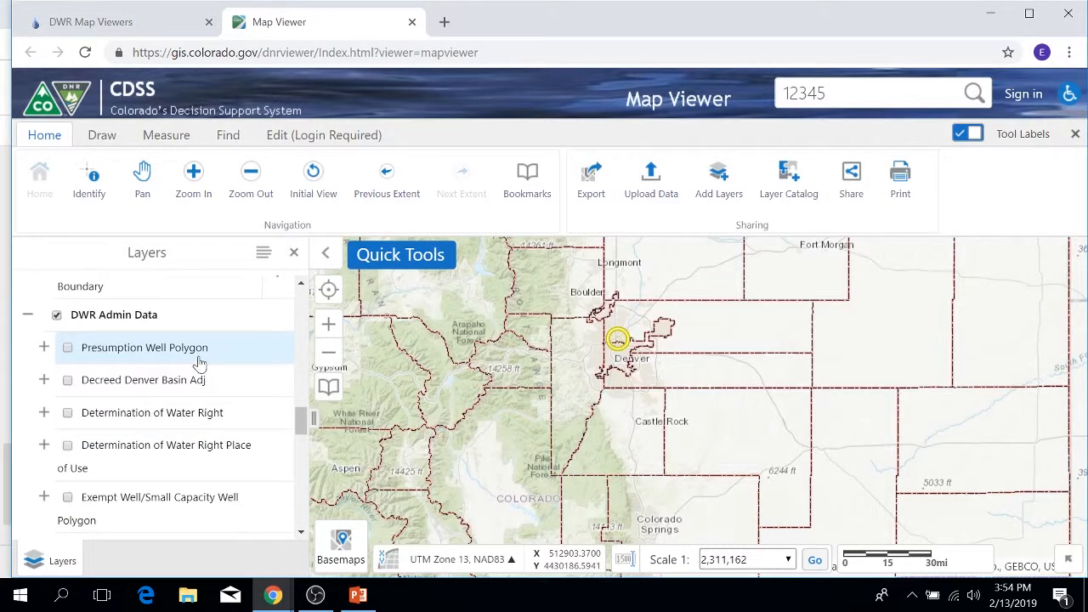
Expand and turn on the Presumption Well Polygon layers, then turn off and collapse the DWR Admin Data group.
left_click(44, 348)
left_click(67, 348)
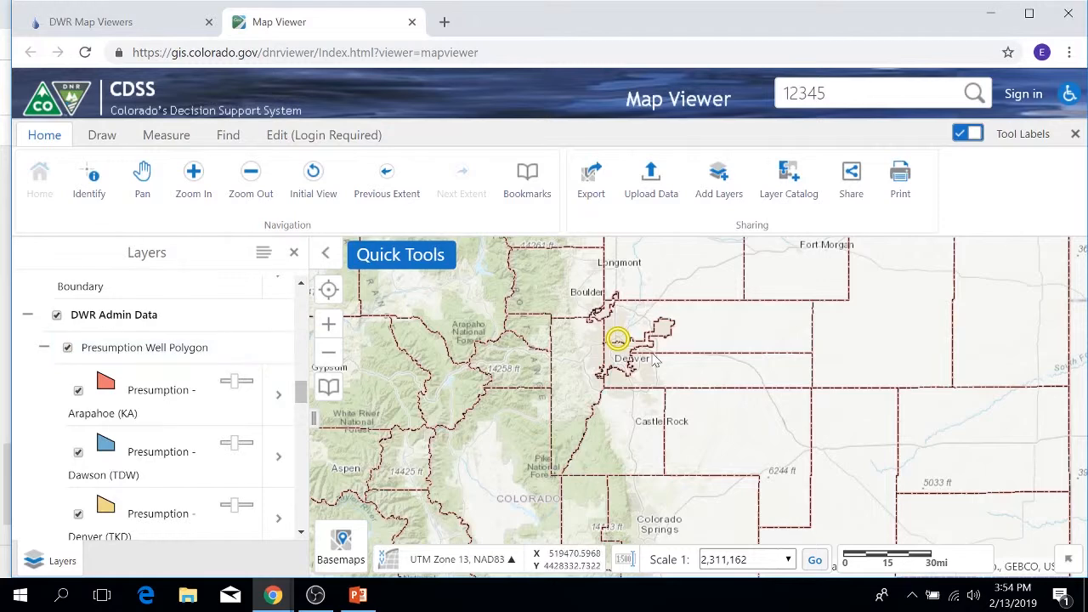
scroll(655, 361, "up", 2)
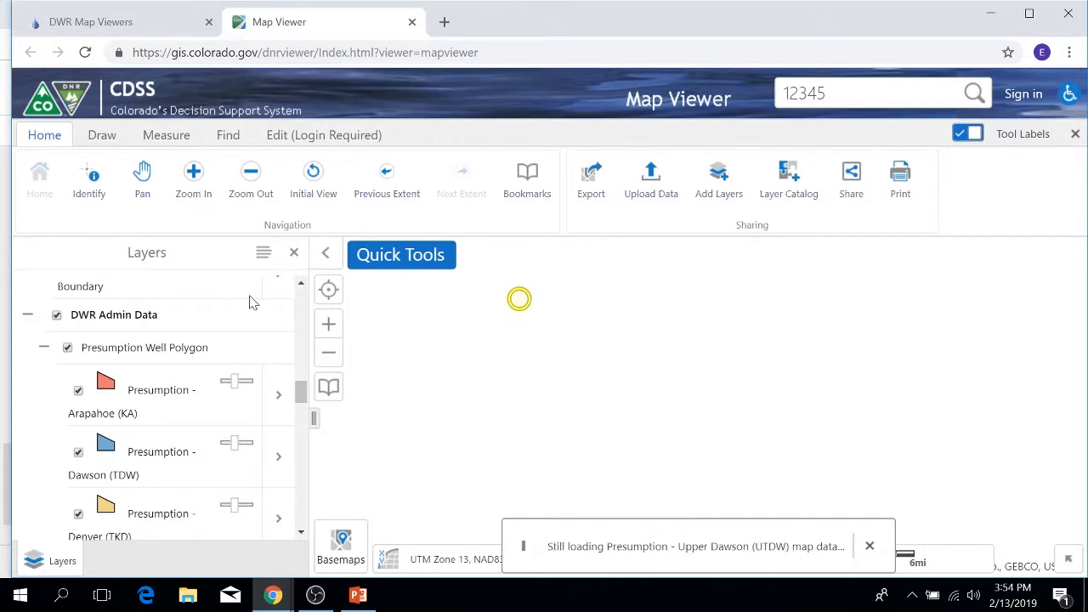
left_click(57, 316)
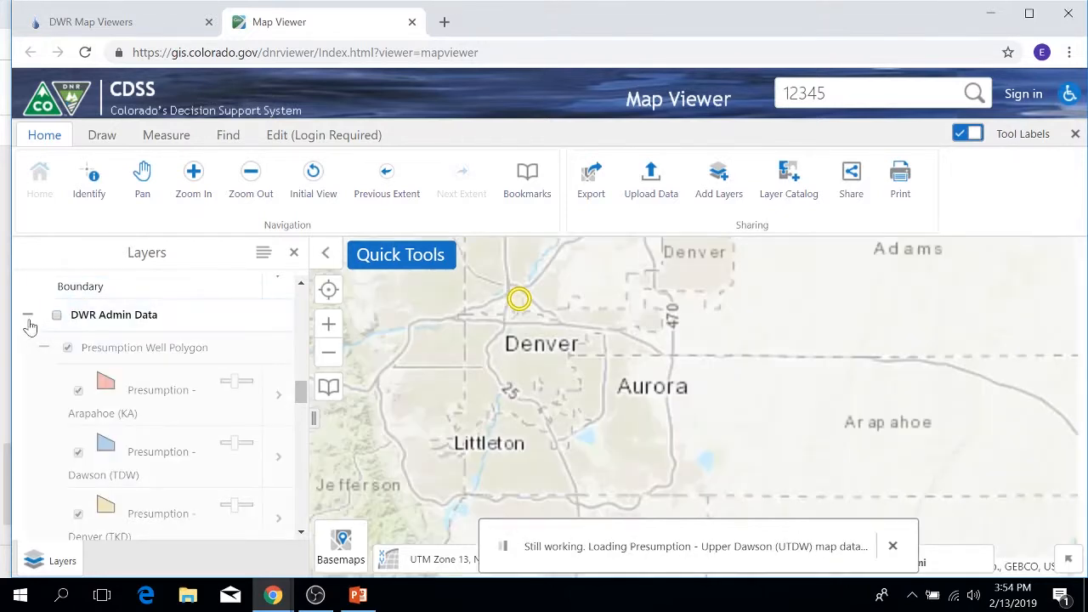
left_click(28, 316)
Turn on the Irrigated Land group, review its Water Division layers, and collapse the group.
scroll(102, 336, "down", 2)
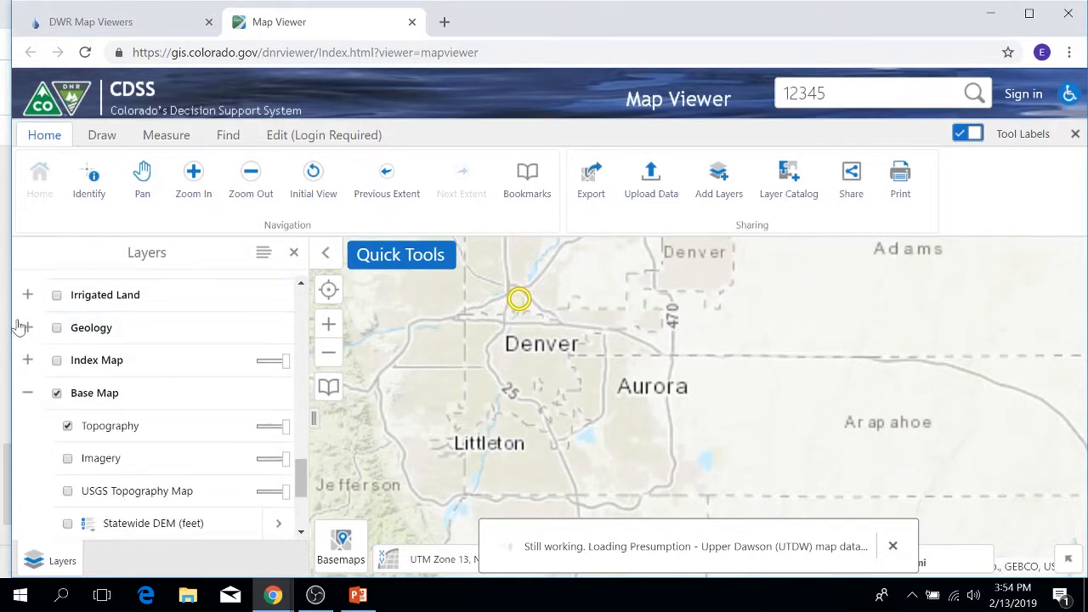
left_click(27, 295)
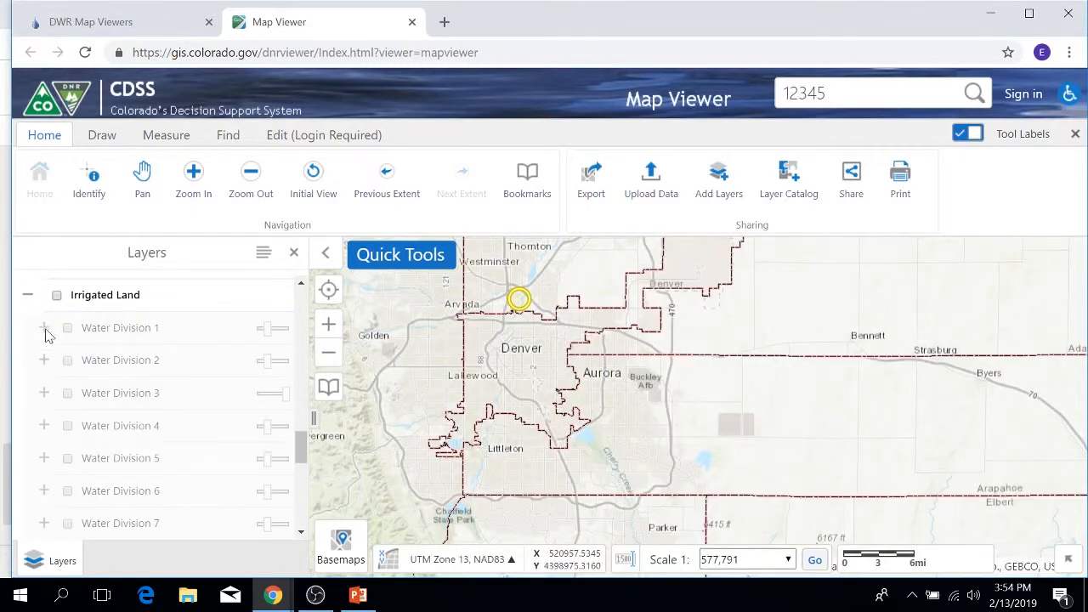
left_click(57, 296)
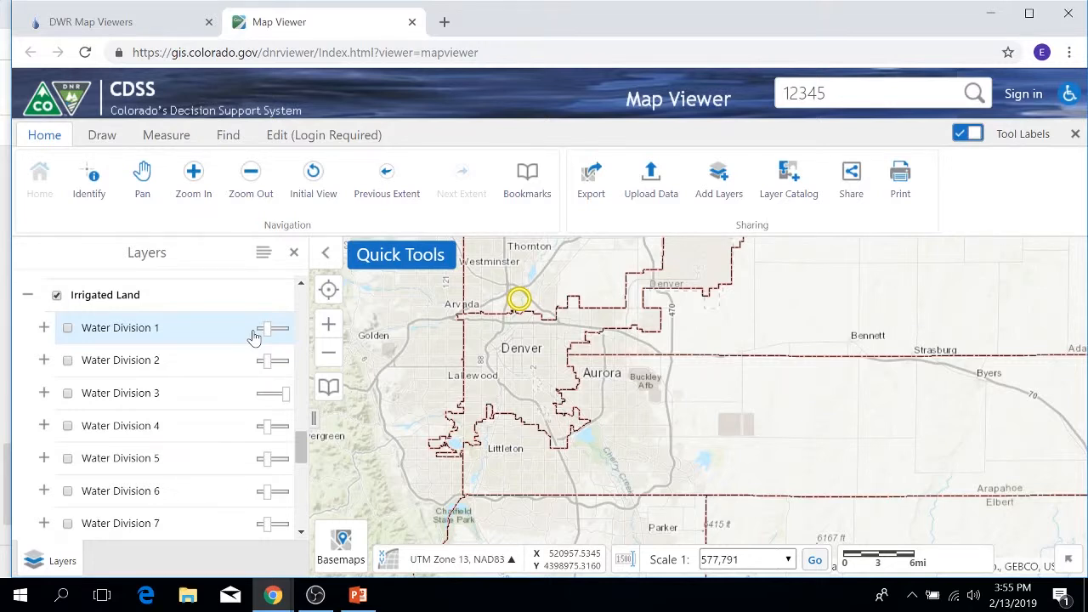
left_click(27, 295)
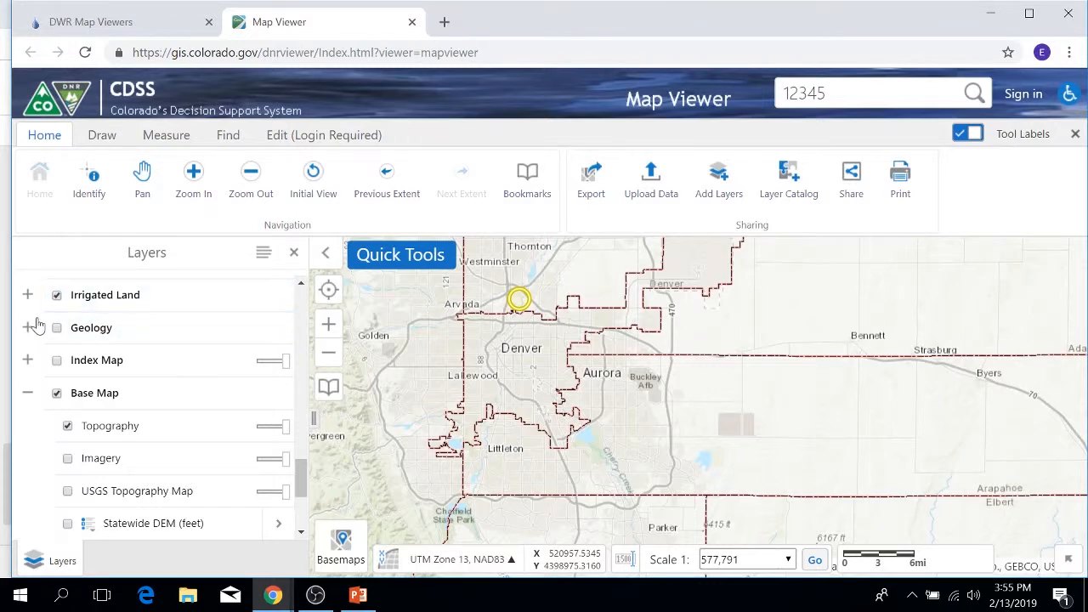
Show the Colorado Geology (Tweto) layer across the map's initial view, then turn off and collapse the Geology group.
left_click(27, 330)
left_click(56, 328)
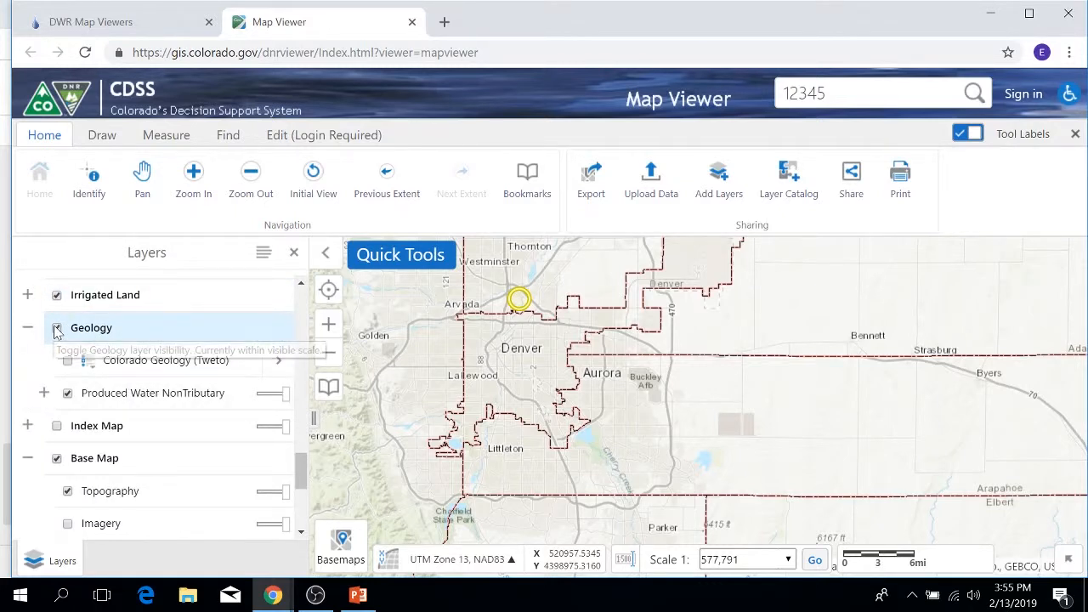
left_click(67, 360)
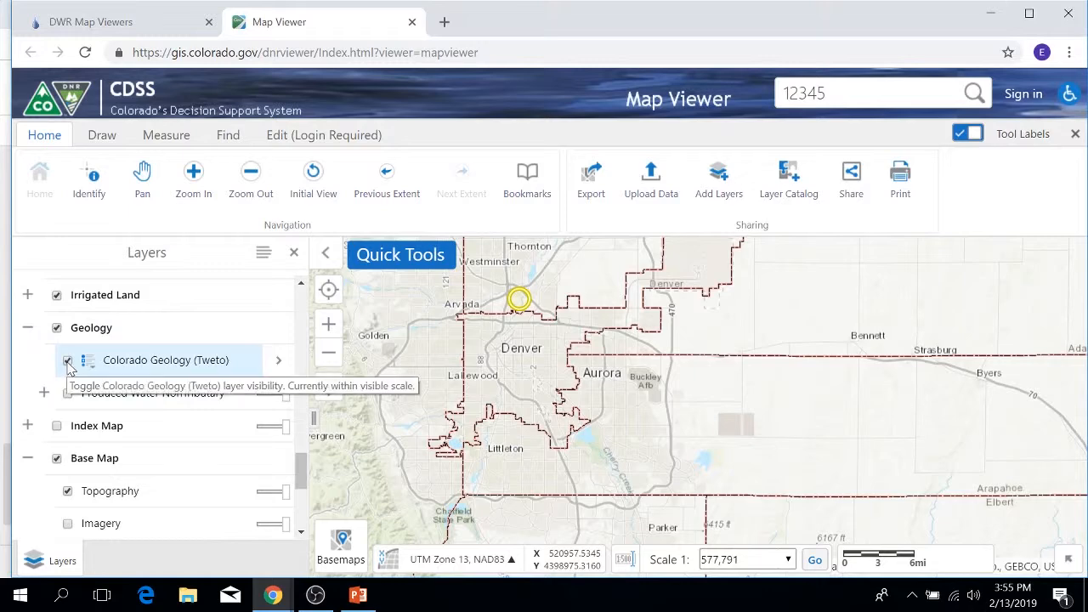
left_click(313, 178)
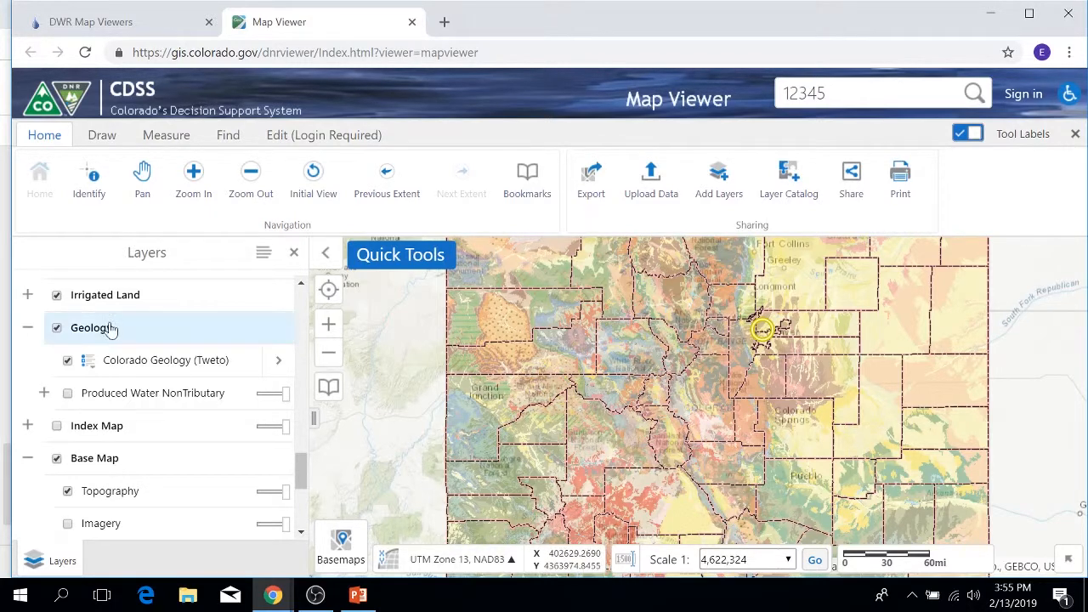
left_click(56, 329)
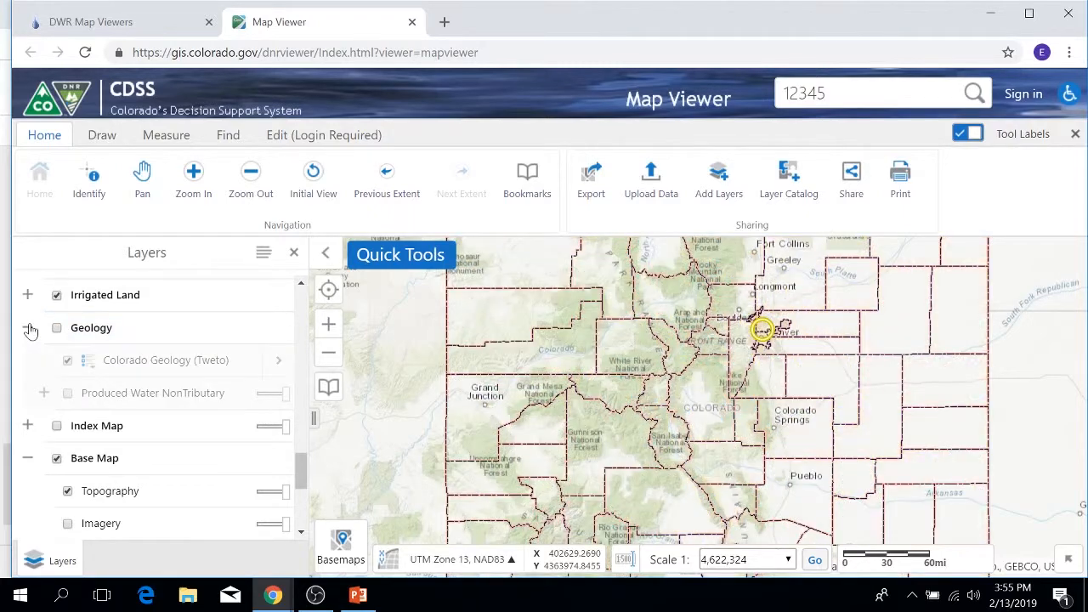
left_click(27, 328)
Turn on the Index Map group and display its Photo Index and Quad Index outlines around Roxborough State Park.
left_click(29, 360)
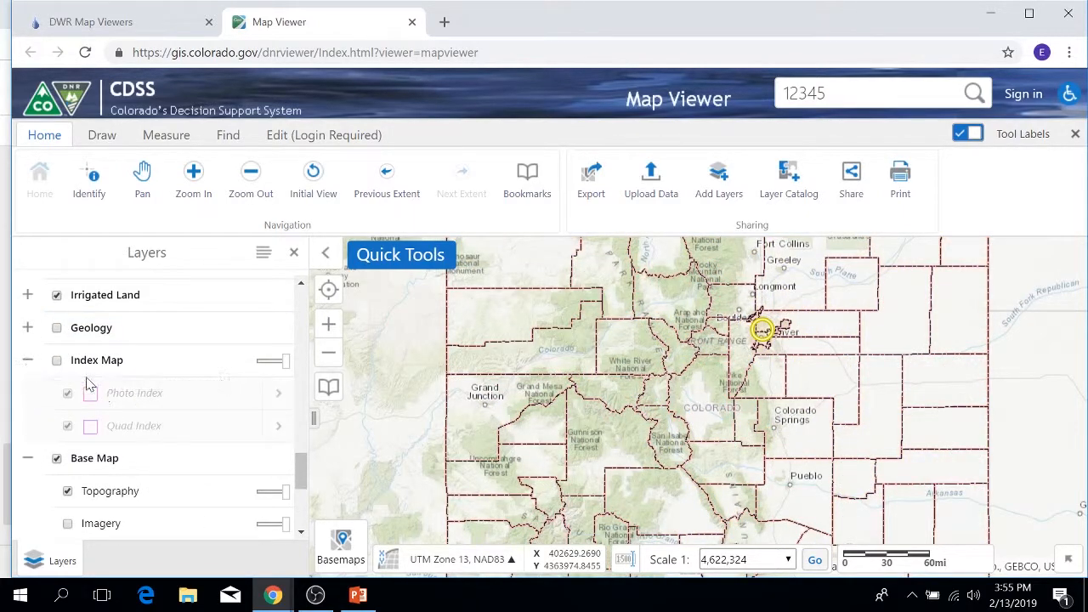
scroll(765, 372, "up", 1)
scroll(765, 371, "up", 3)
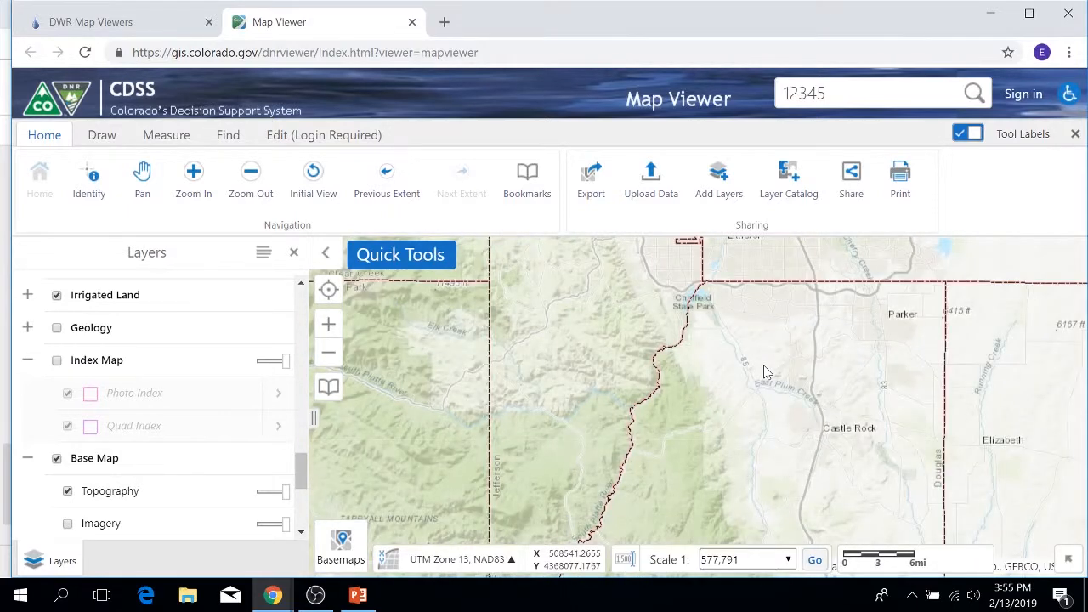
scroll(751, 376, "up", 1)
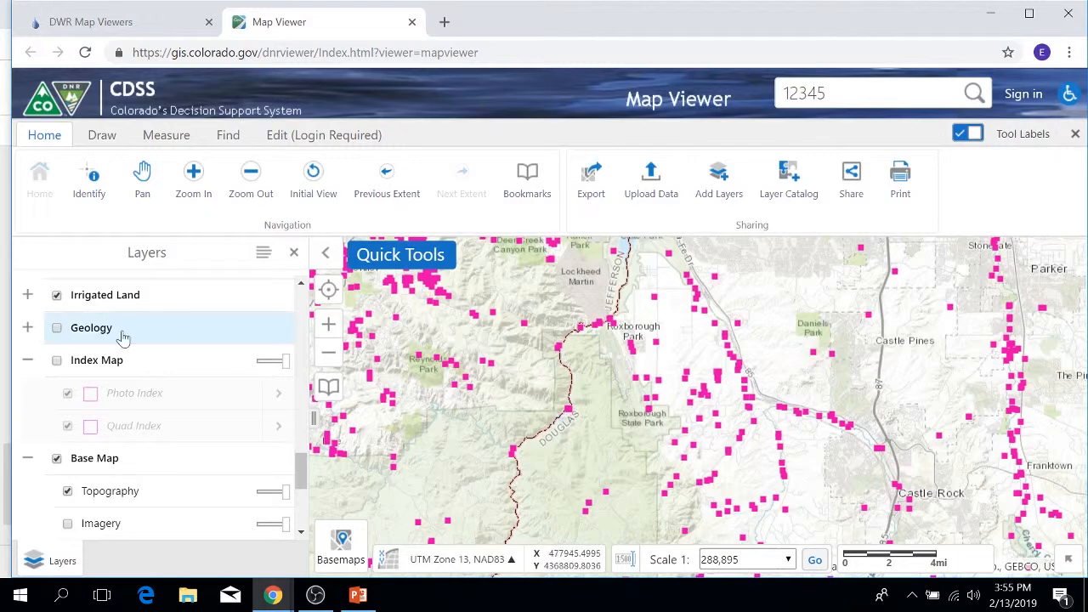
left_click(57, 360)
scroll(640, 390, "up", 1)
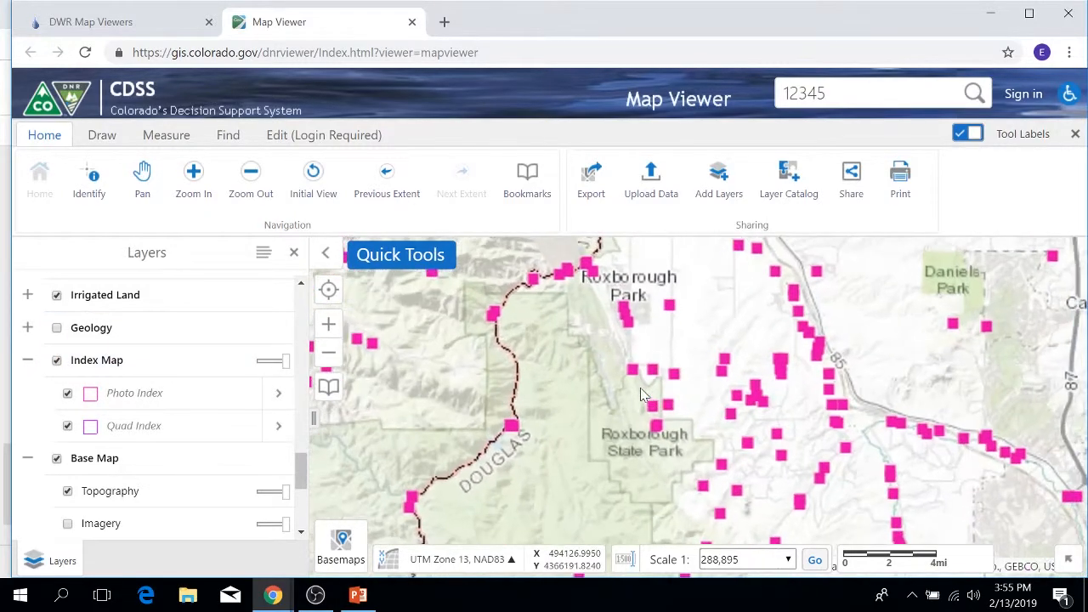
scroll(643, 399, "up", 1)
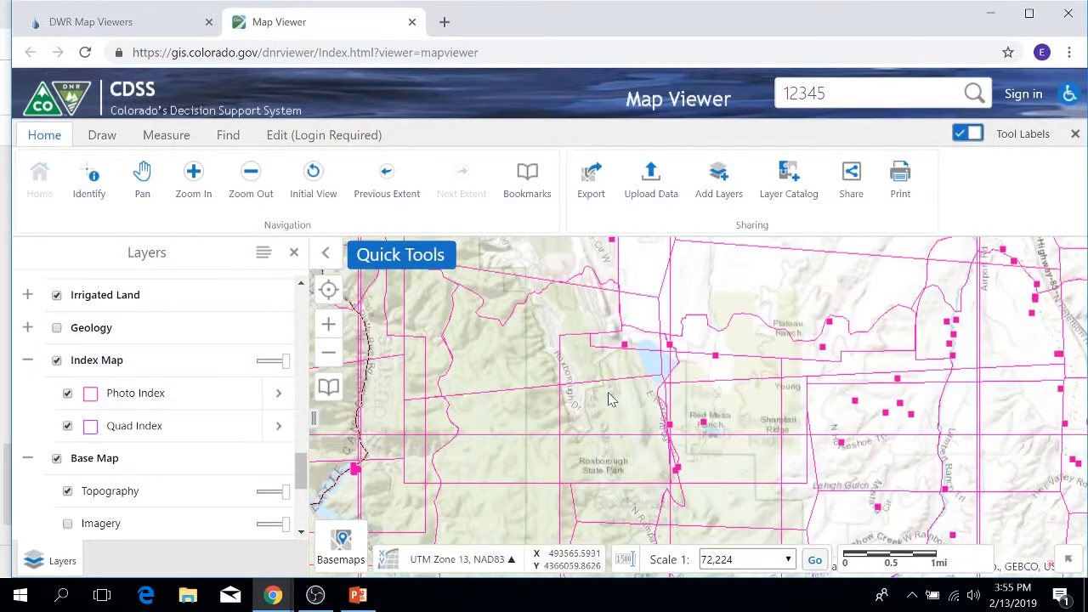
Identify the features at a point just north of Roxborough State Park, view the Photo Index record, and close the details.
left_click(608, 399)
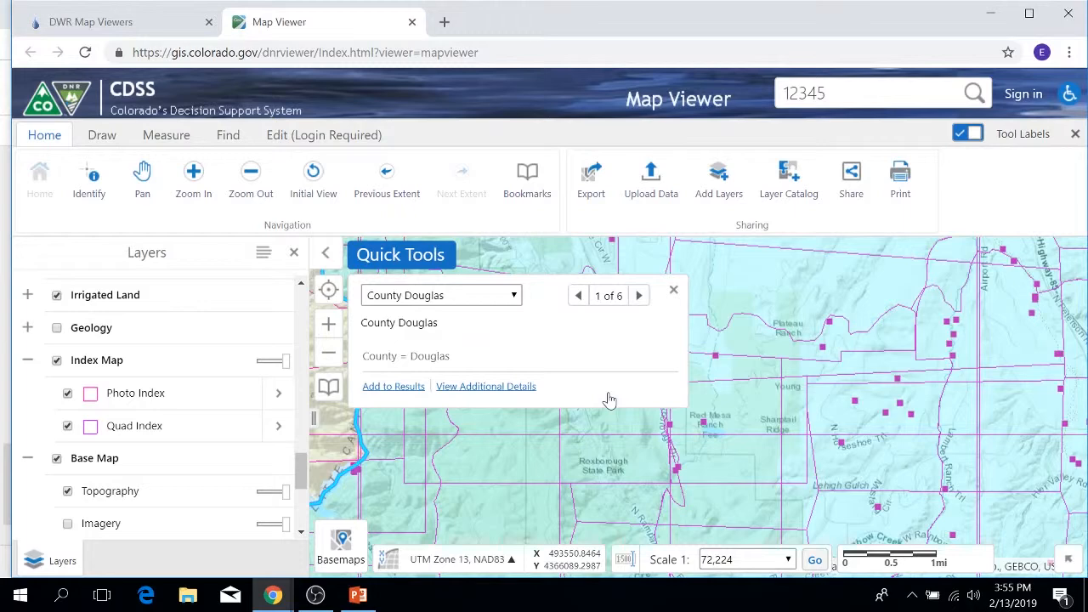
left_click(640, 296)
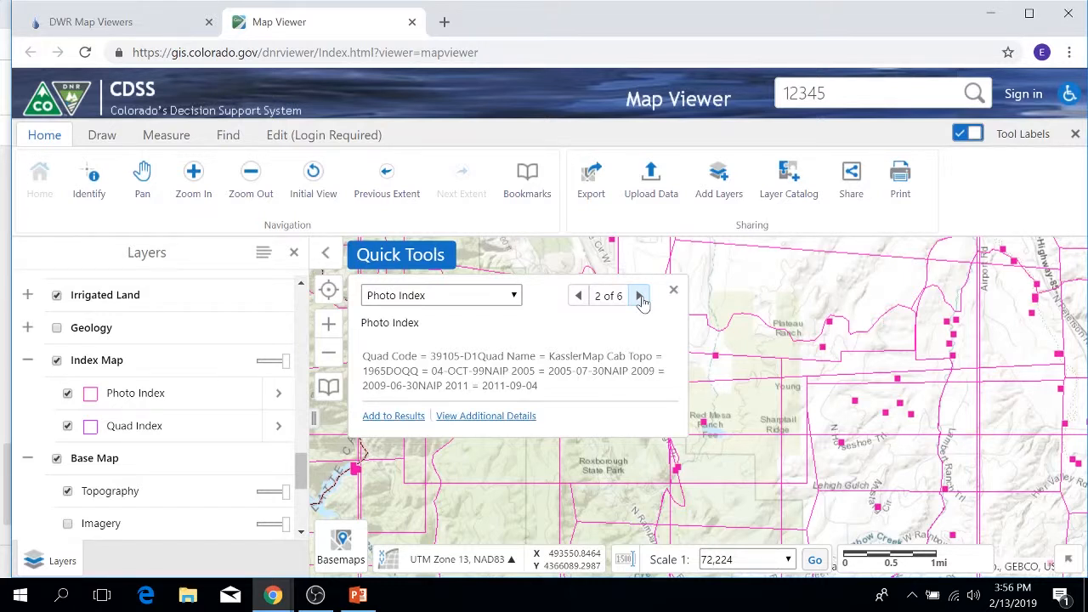
left_click(673, 290)
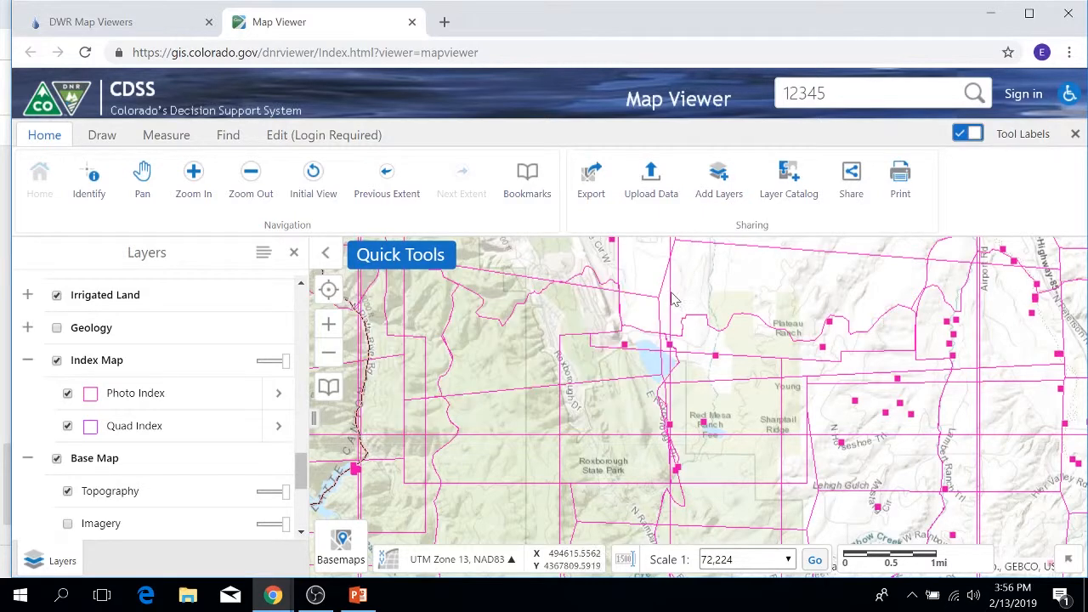
Turn off the Index Map group, expand Historical Imagery, and review the remaining layer groups.
left_click(54, 362)
scroll(68, 365, "down", 2)
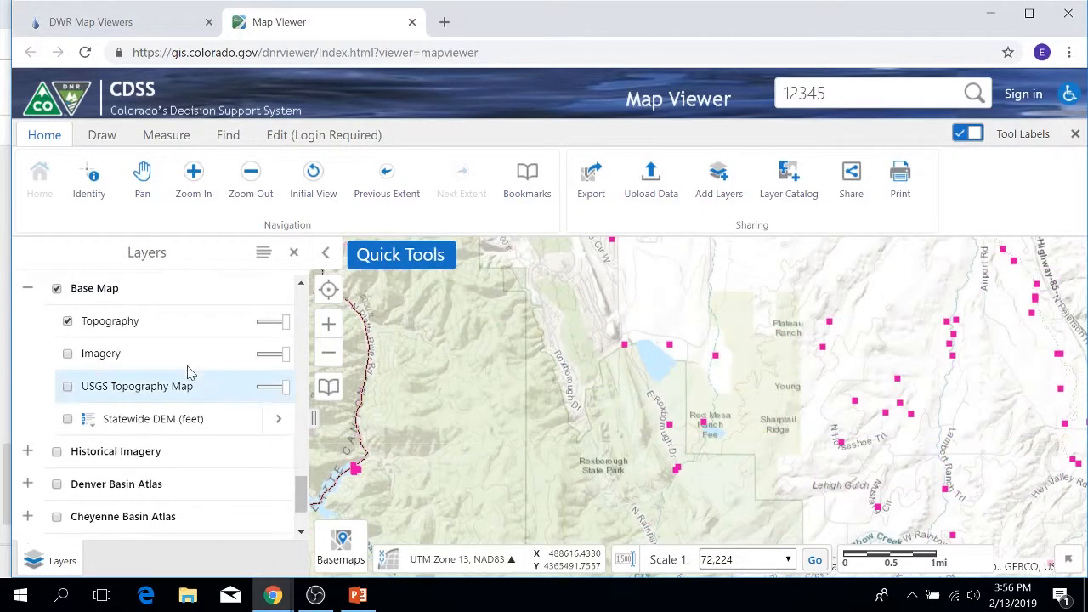
left_click(29, 453)
scroll(226, 364, "down", 4)
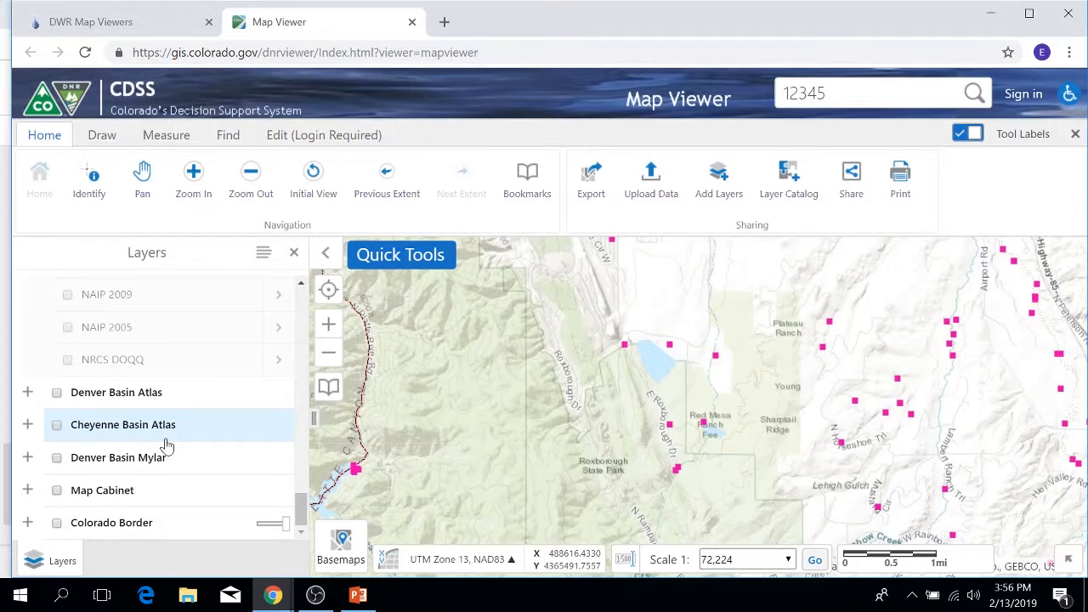
scroll(218, 415, "up", 15)
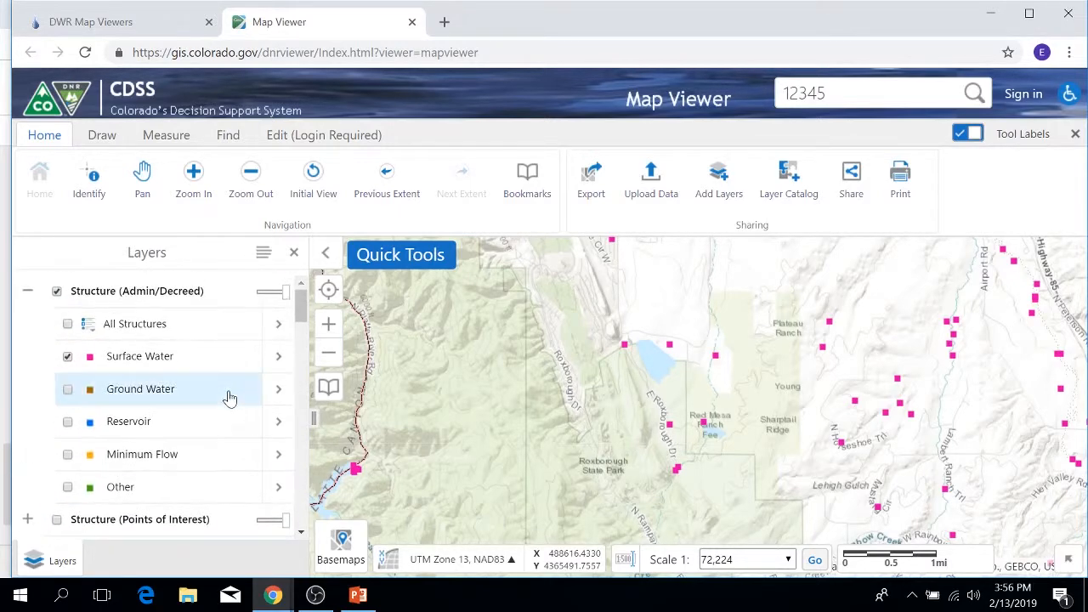
Review the National Hydrography and Watershed Boundary Dataset layers in the layer catalog, then close it without adding any.
left_click(787, 189)
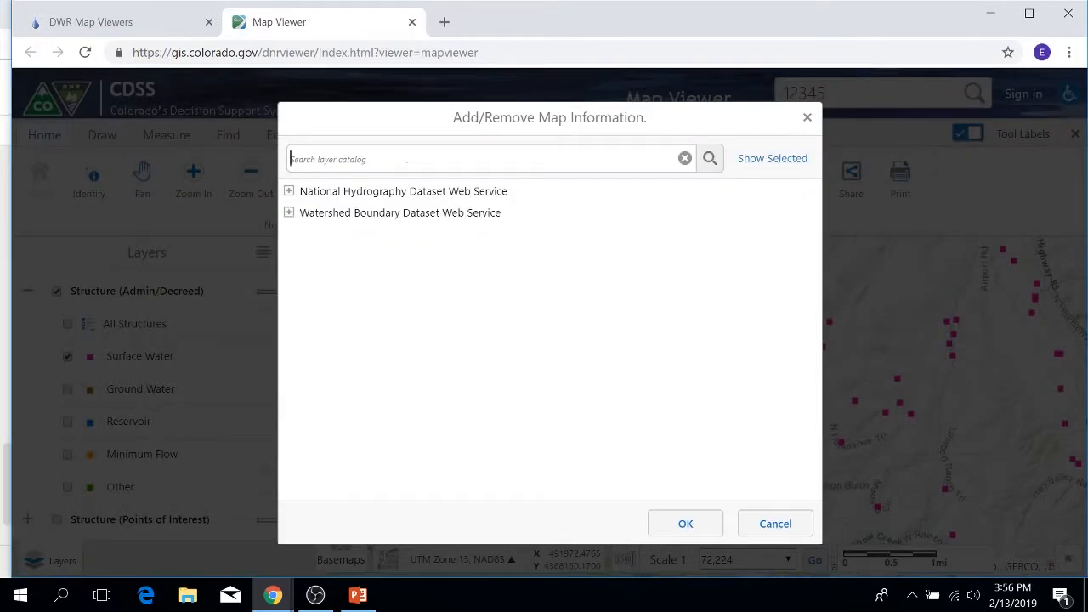
left_click(289, 191)
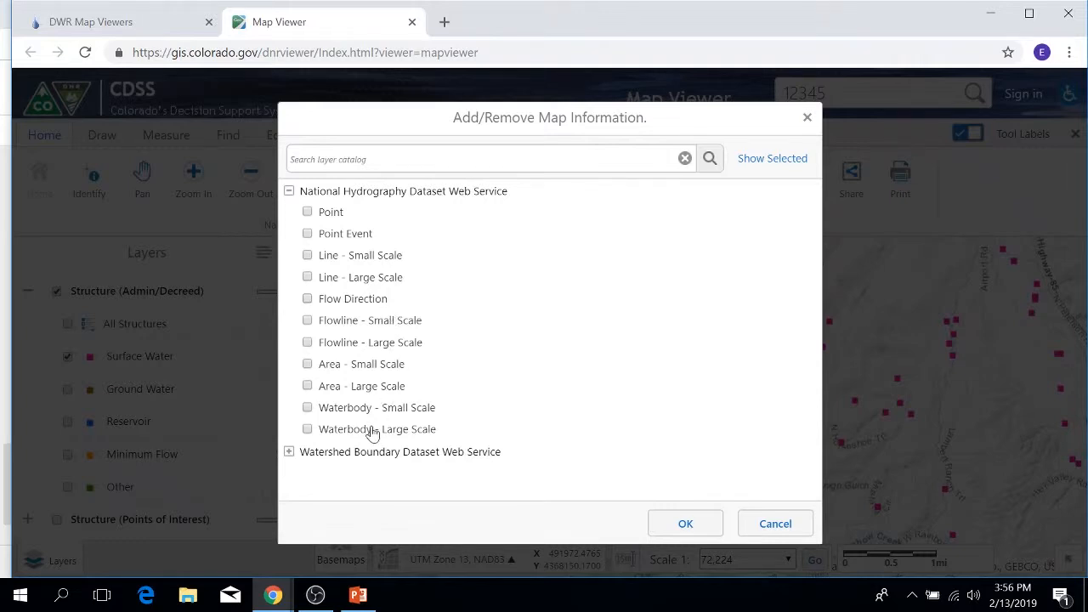
left_click(289, 190)
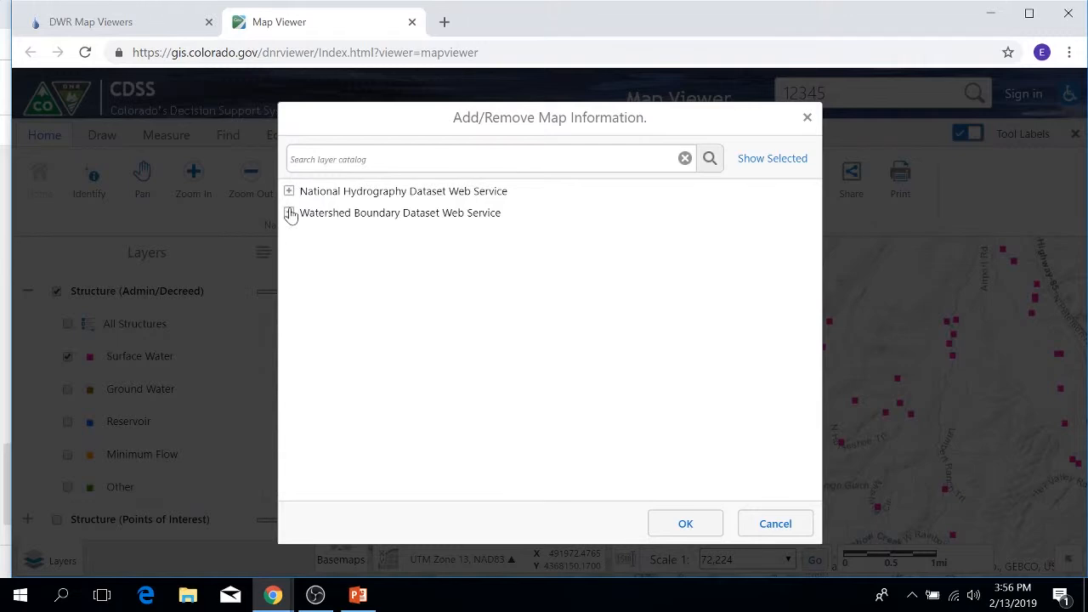
left_click(289, 213)
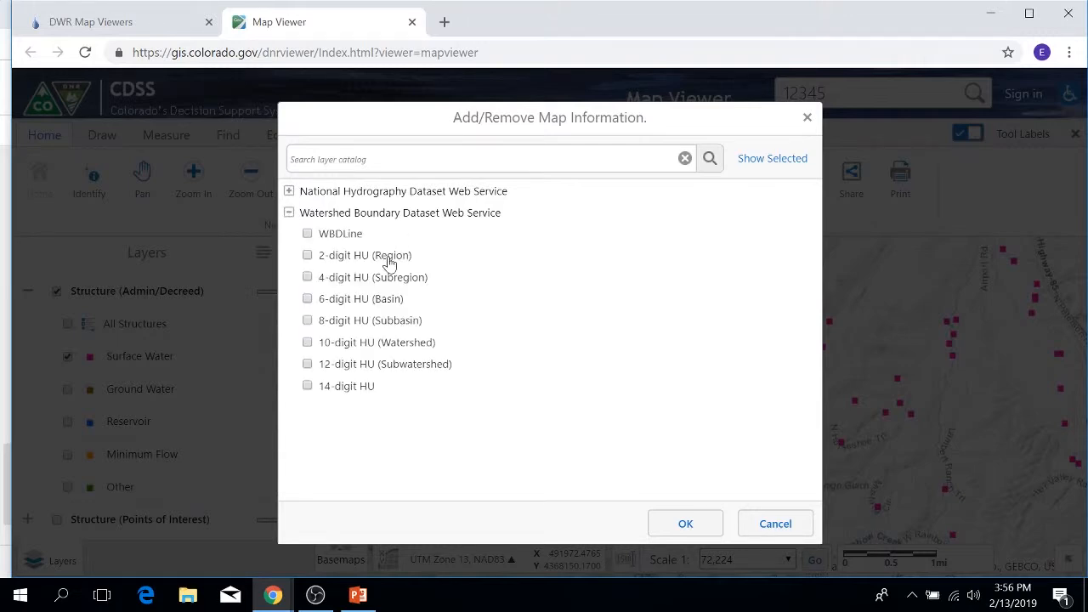
left_click(289, 213)
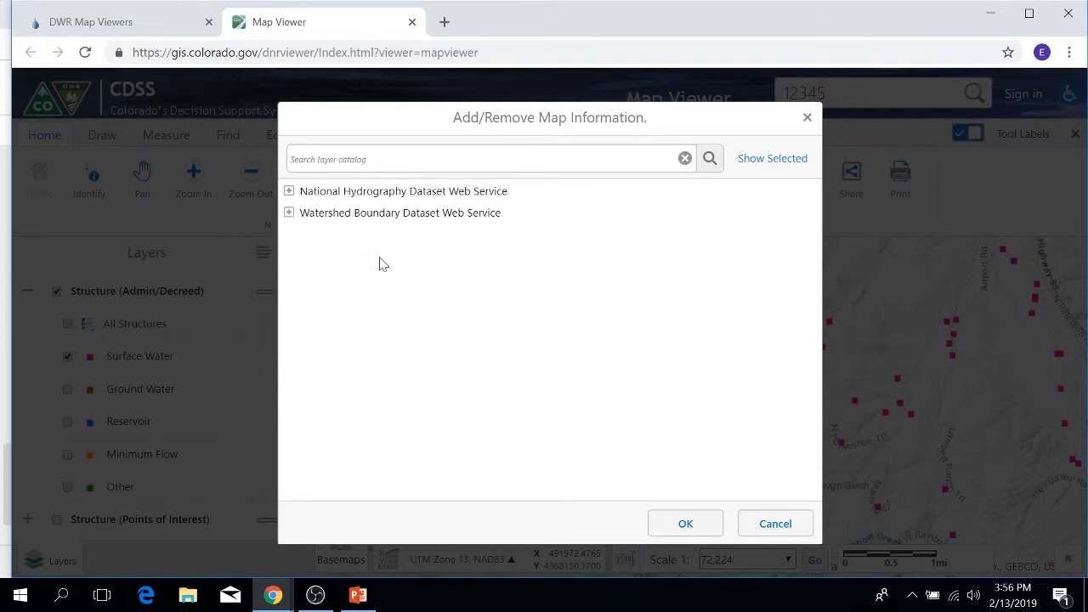
left_click(774, 523)
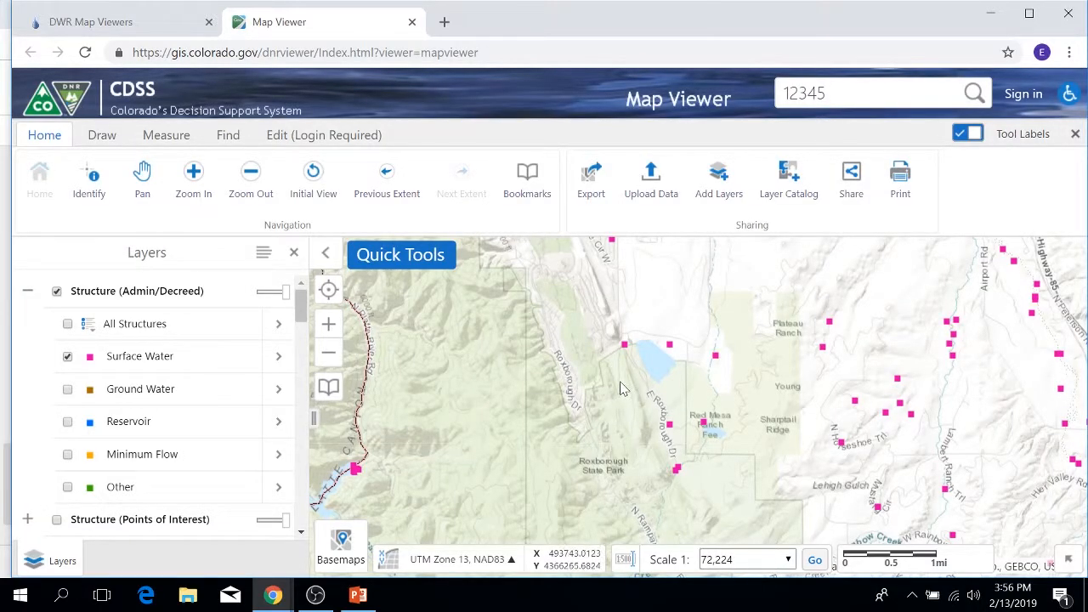
Turn on the Well Application group for the area east of Roxborough State Park.
scroll(622, 389, "down", 1)
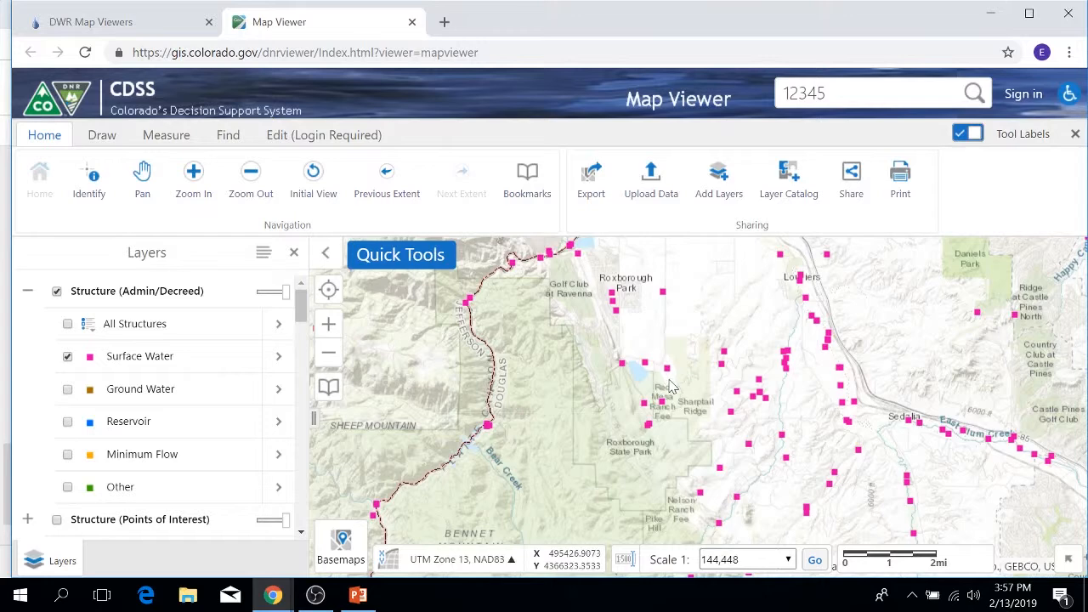
scroll(669, 386, "up", 1)
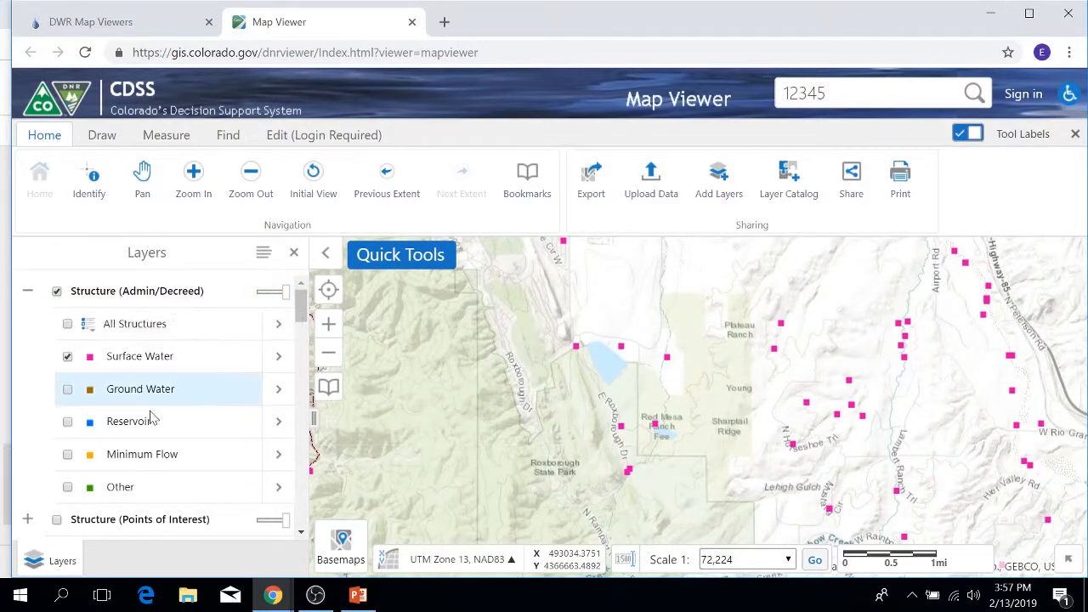
scroll(177, 422, "down", 1)
scroll(177, 421, "down", 2)
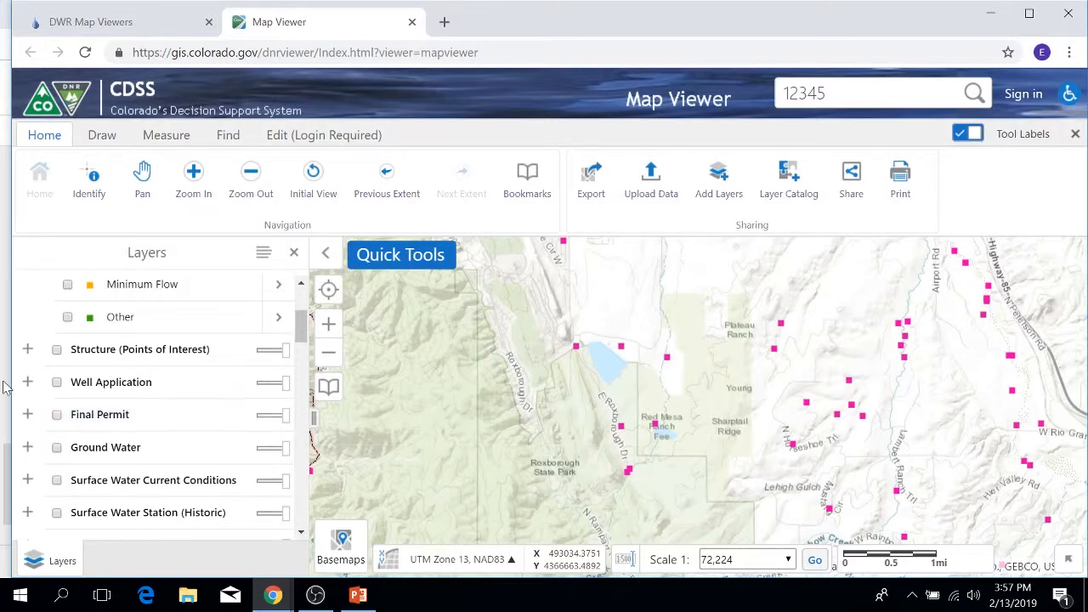
left_click(56, 382)
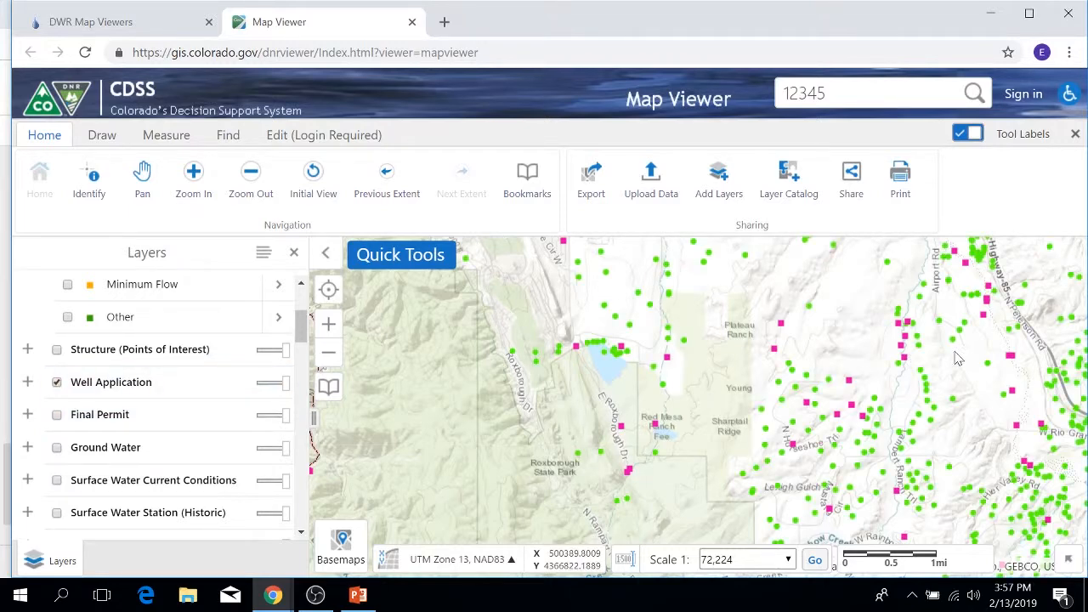
scroll(956, 357, "up", 1)
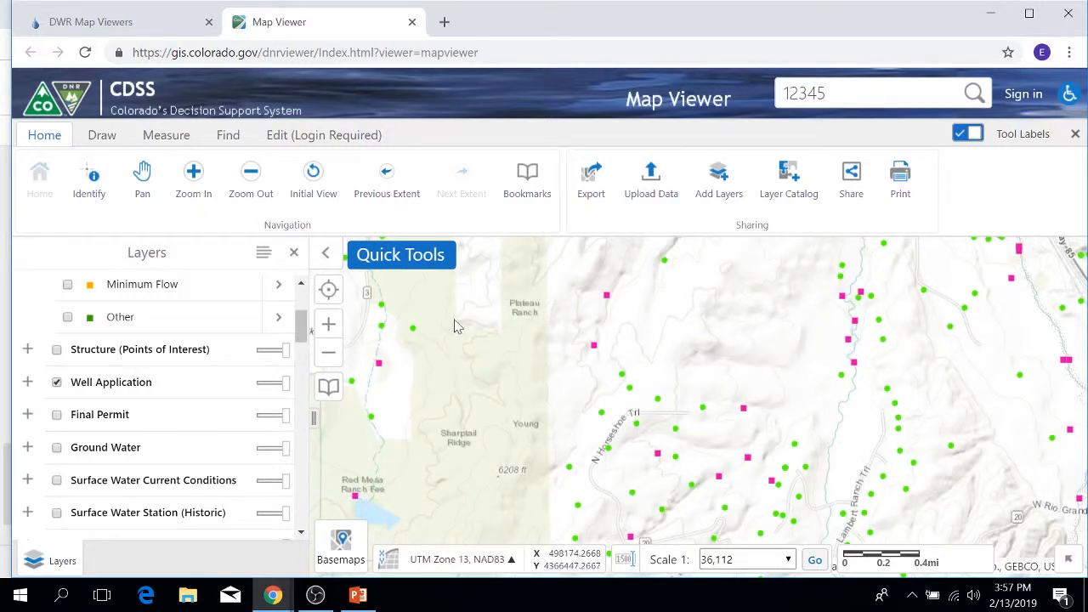
Identify all features within a rectangle around the creek west of Airport Rd and show the results as a table.
left_click(77, 190)
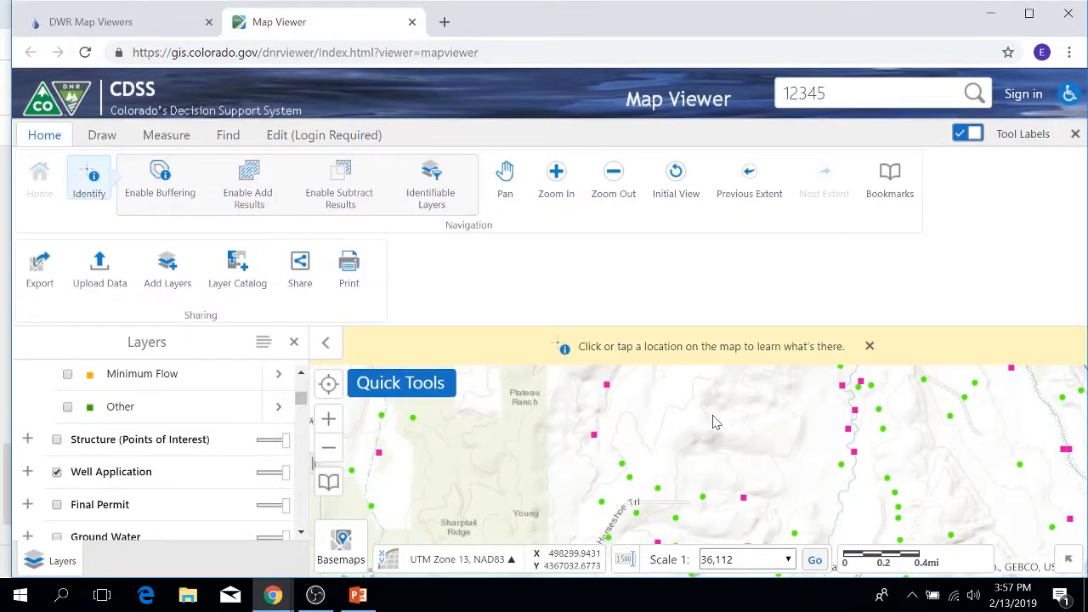
scroll(714, 423, "down", 1)
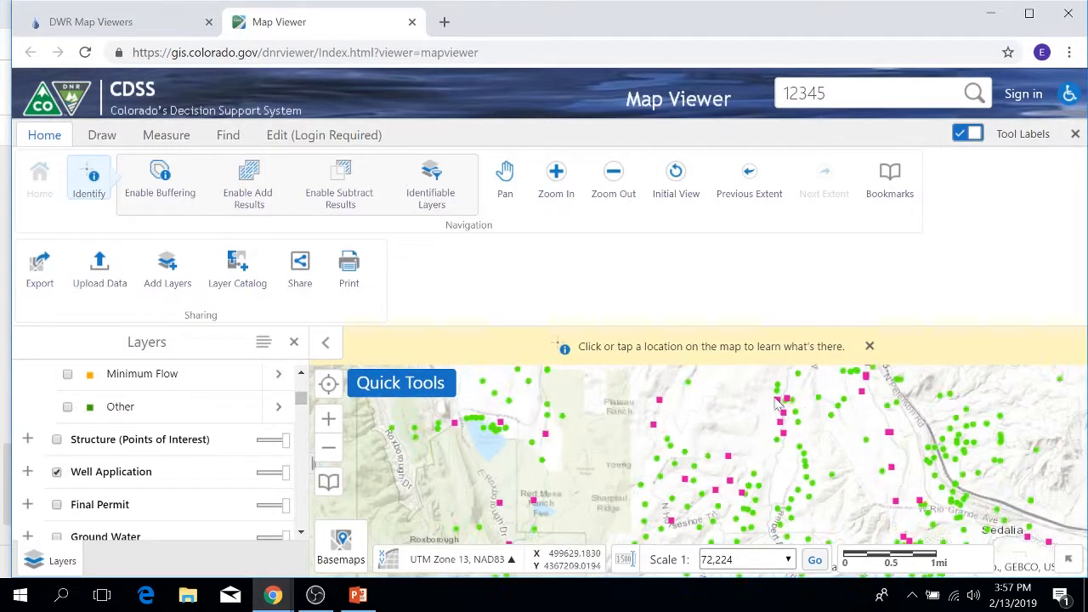
left_click_drag(746, 369, 818, 446)
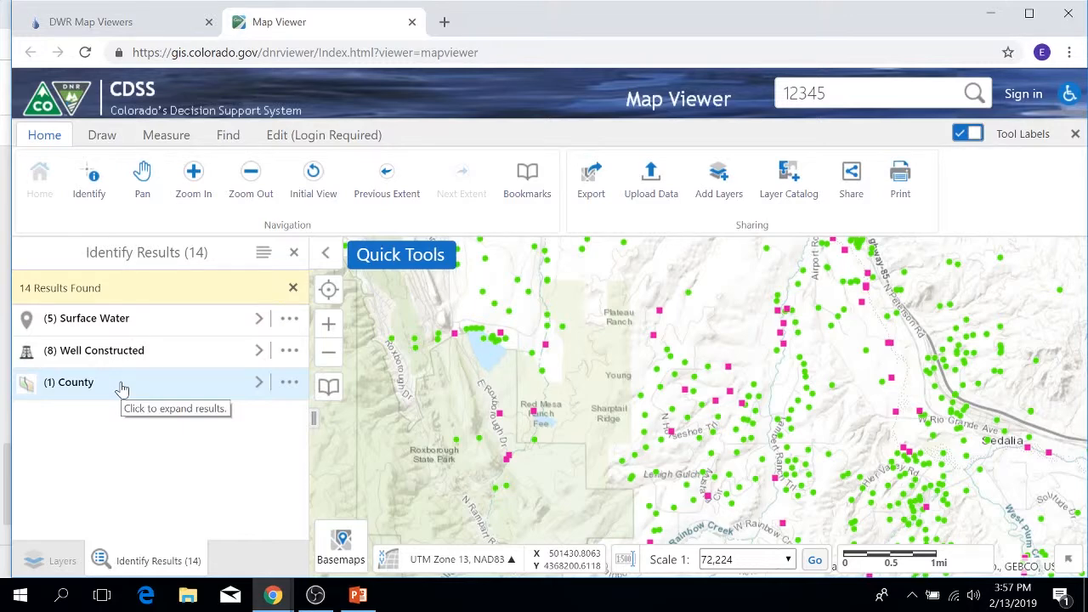
left_click(264, 256)
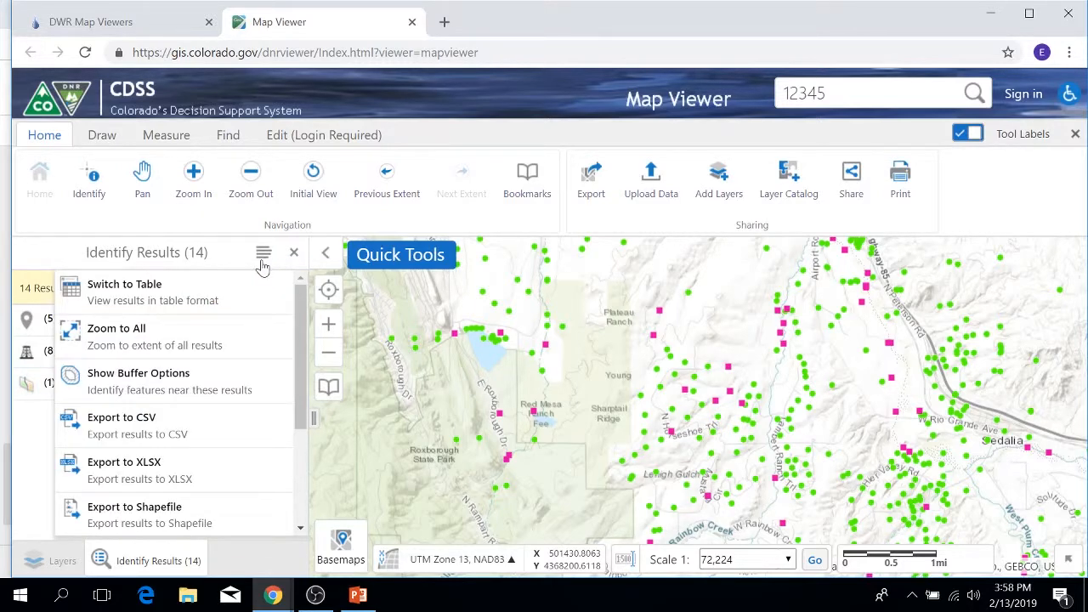
left_click(208, 303)
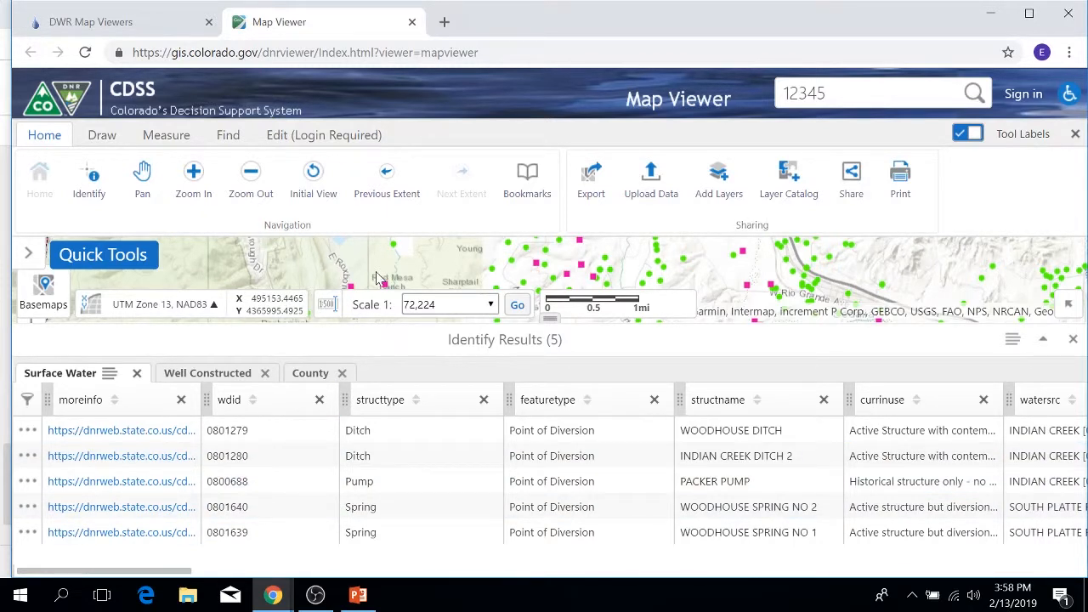
Hide the tool labels, show the Well Constructed results with their map locations, and select the first record.
left_click(970, 134)
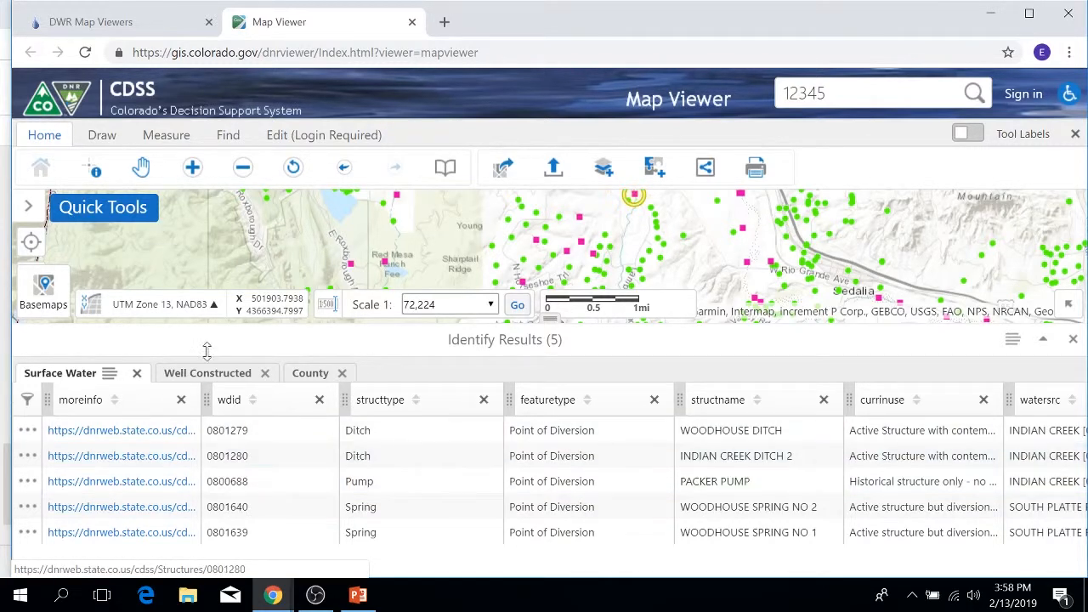
left_click(192, 376)
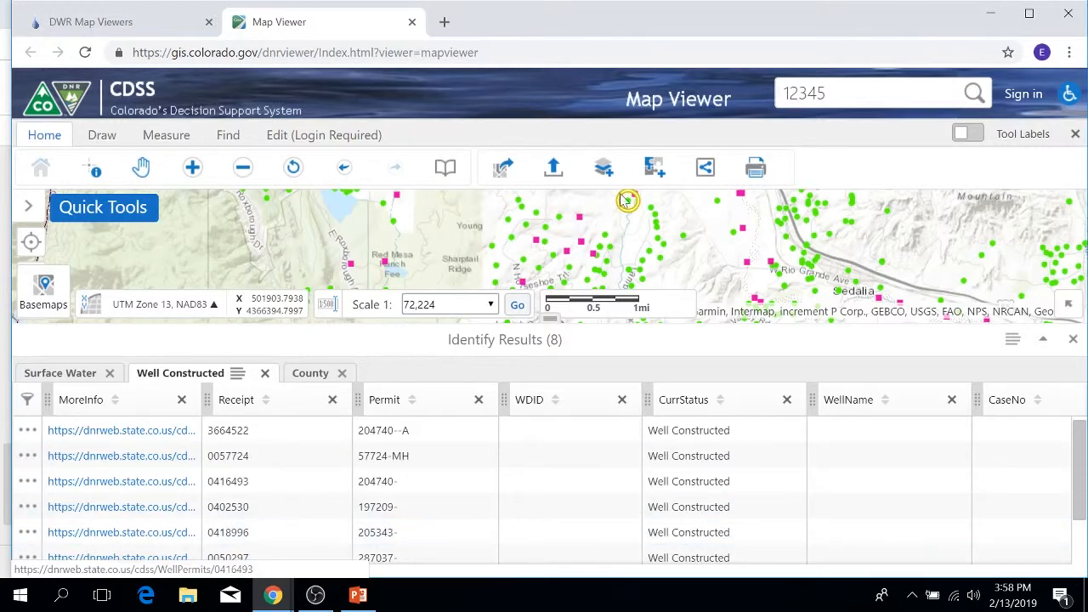
left_click_drag(578, 223, 573, 246)
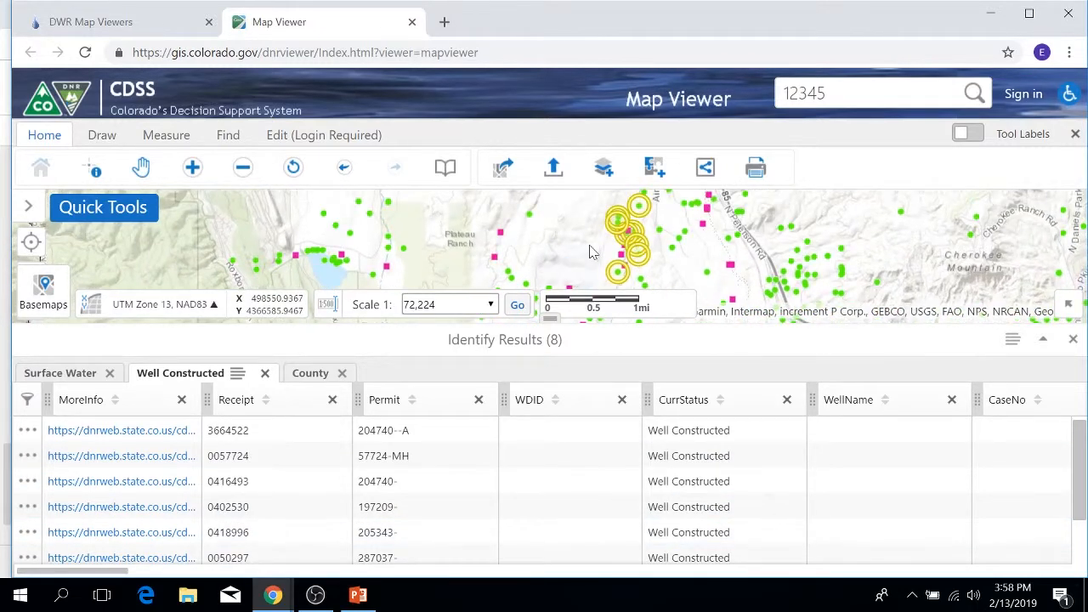
left_click(233, 430)
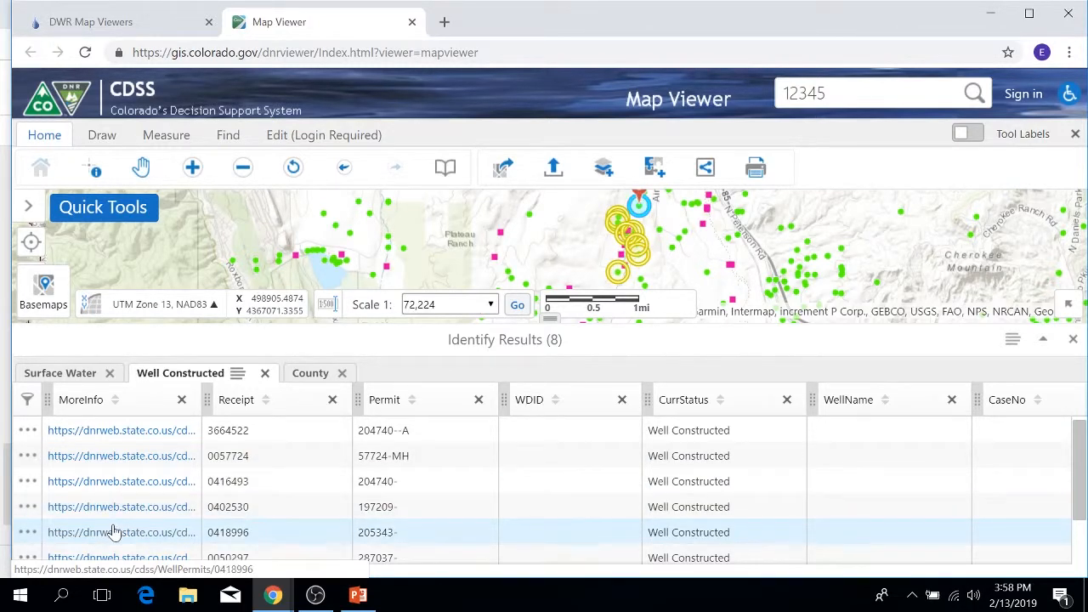
Review the available actions for the identify results, including buffering and export to CSV, XLSX and Shapefile.
left_click(1012, 341)
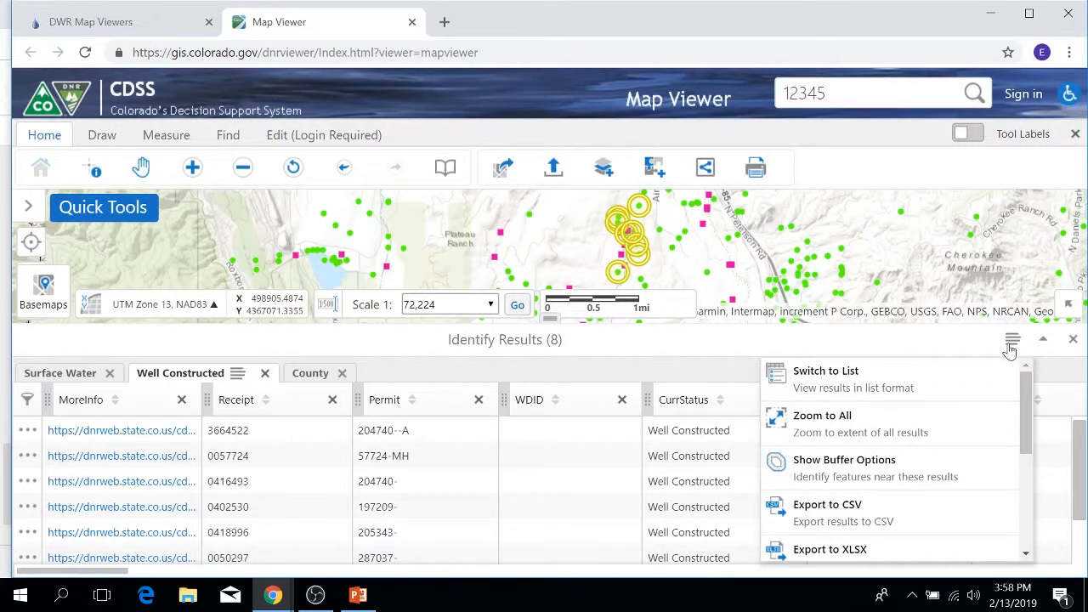
scroll(967, 408, "down", 2)
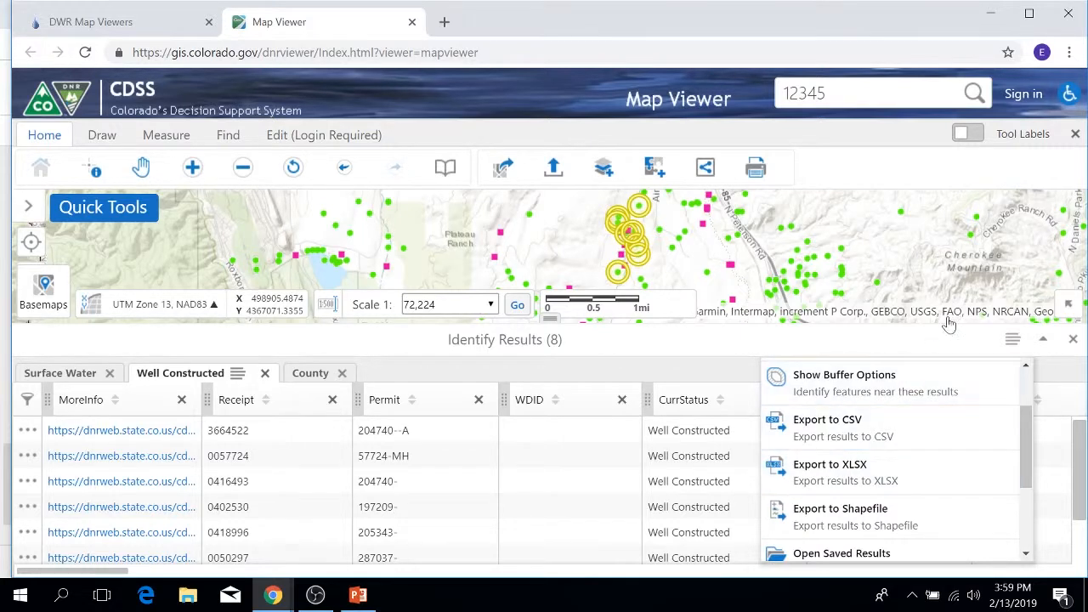
left_click(1013, 341)
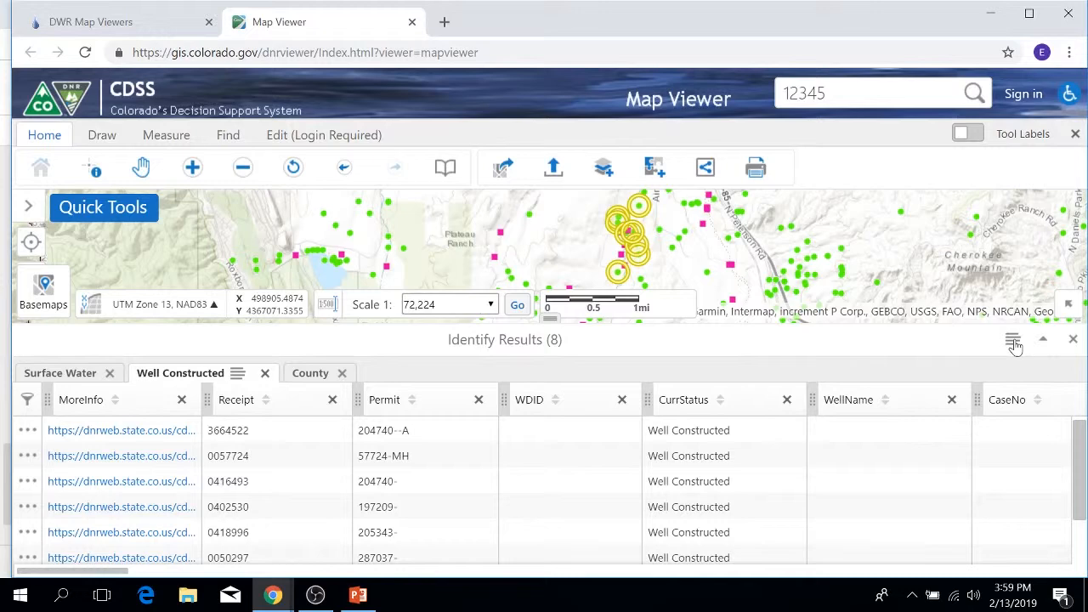
Switch the identify results back to list format, return to the overall result groups, and close the results.
left_click(1013, 341)
left_click_drag(1027, 436, 1019, 392)
left_click(867, 381)
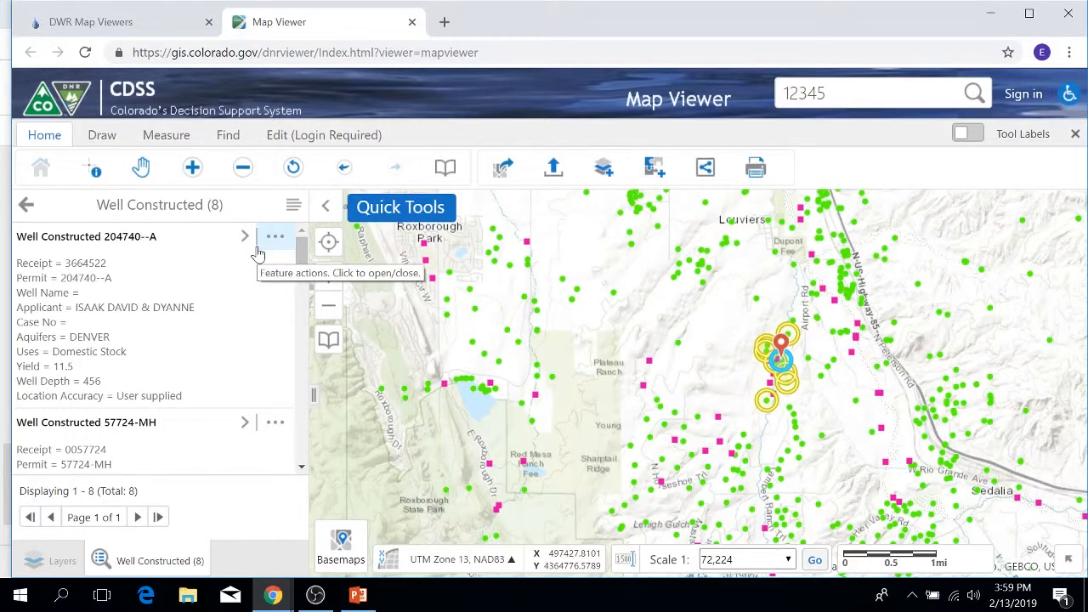
left_click(28, 207)
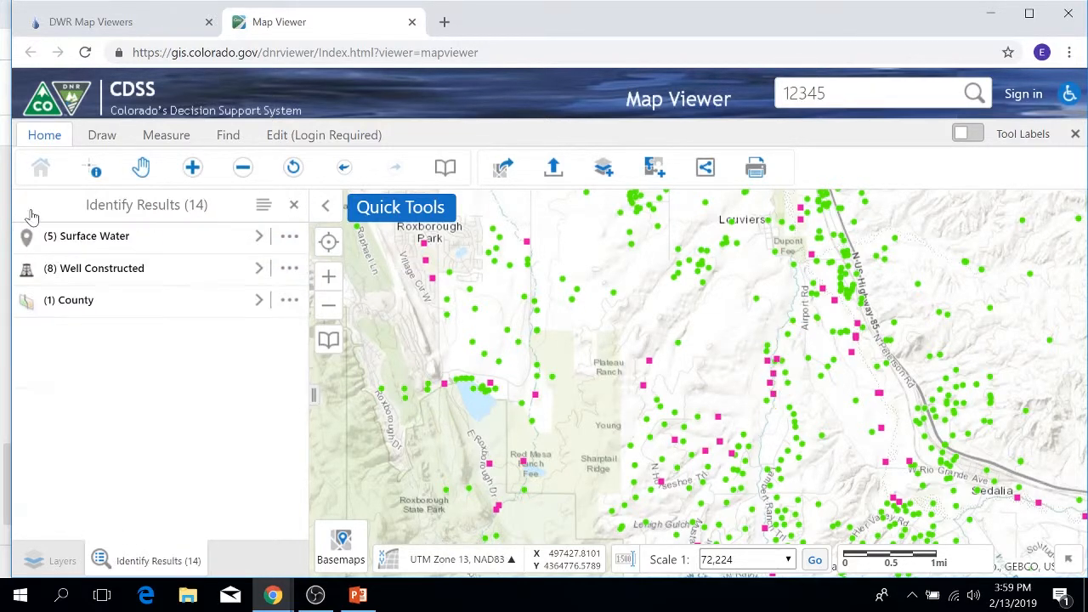
left_click(293, 210)
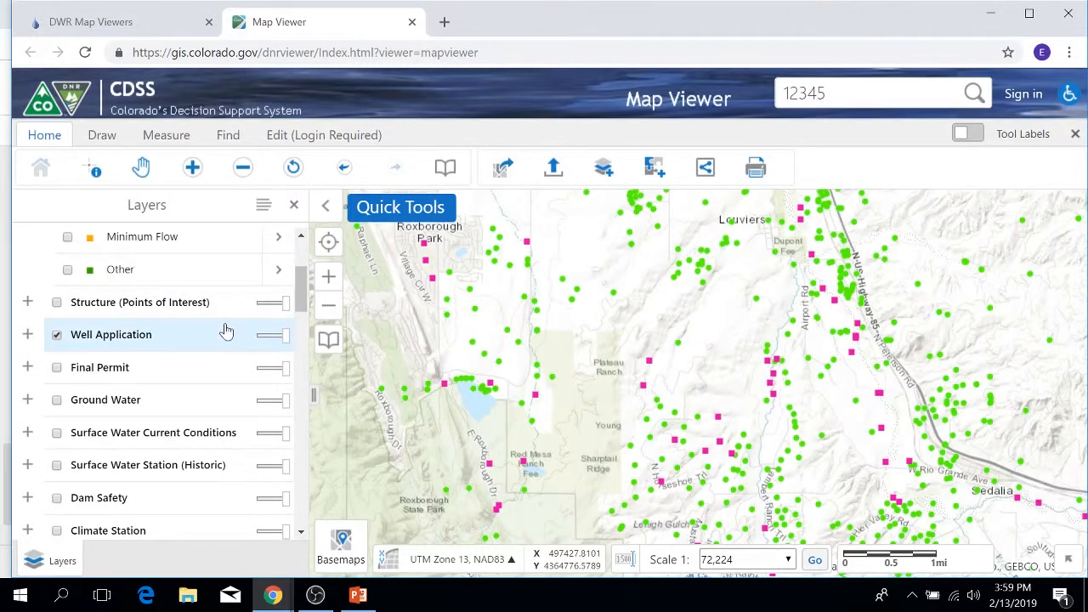
Turn on the tool labels and review the image formats offered for exporting a map image, closing the export without creating an image.
scroll(226, 332, "up", 2)
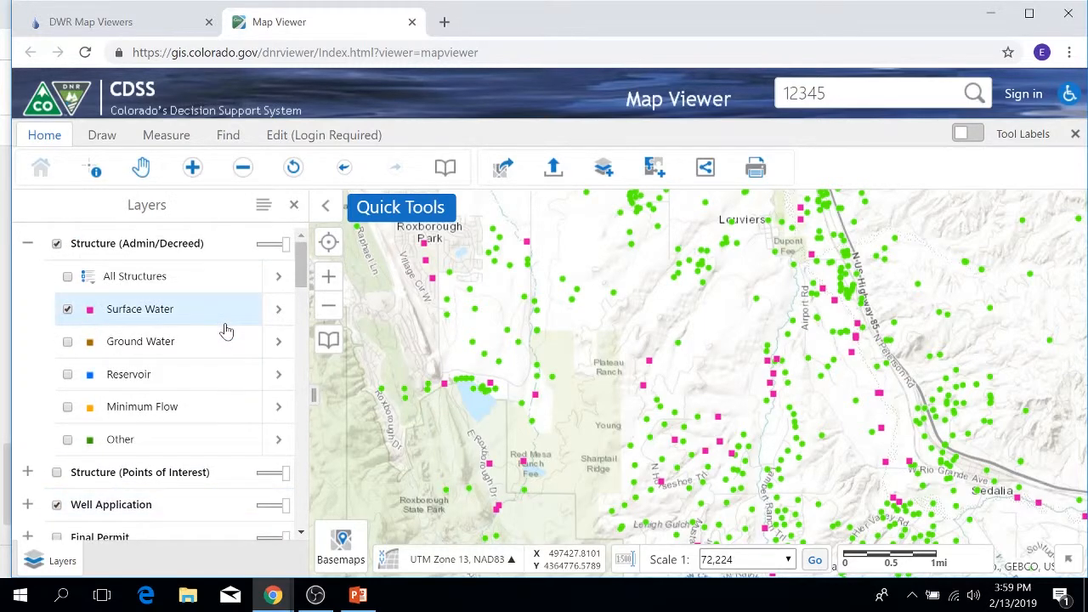
left_click(964, 134)
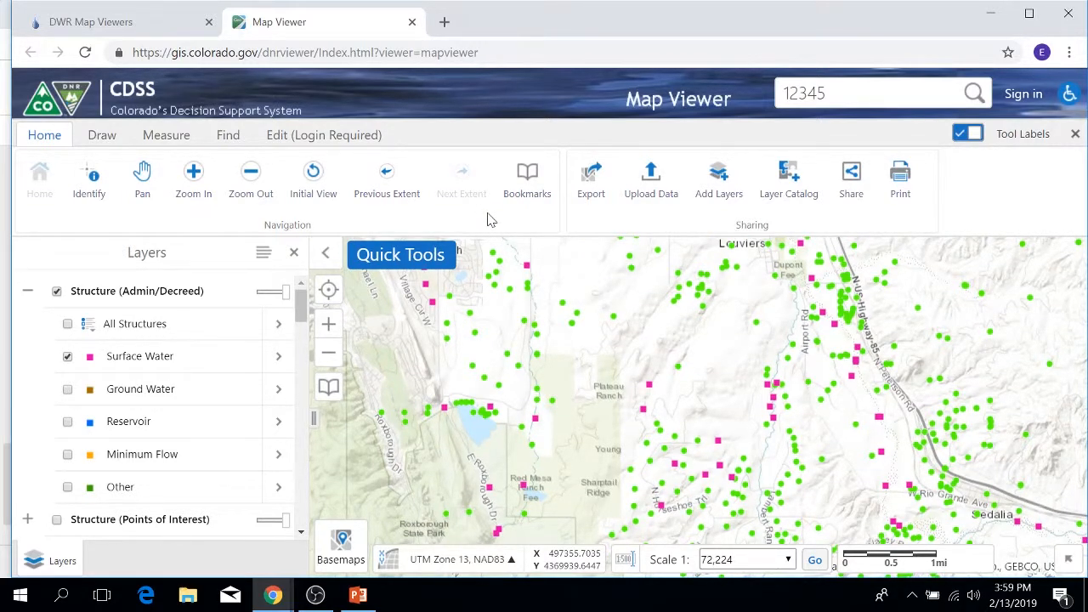
left_click(595, 194)
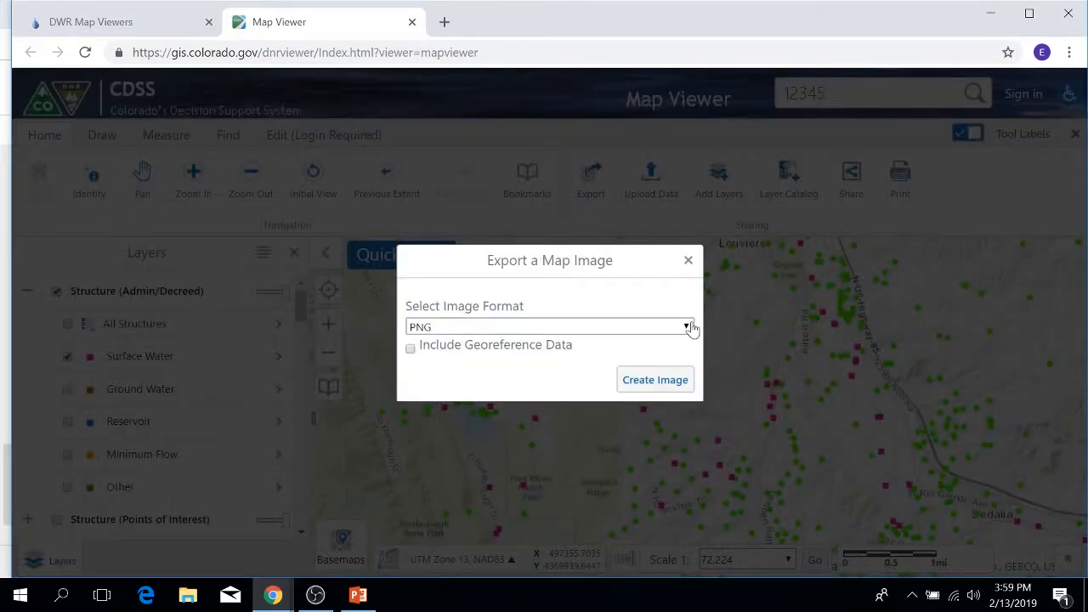
left_click(688, 328)
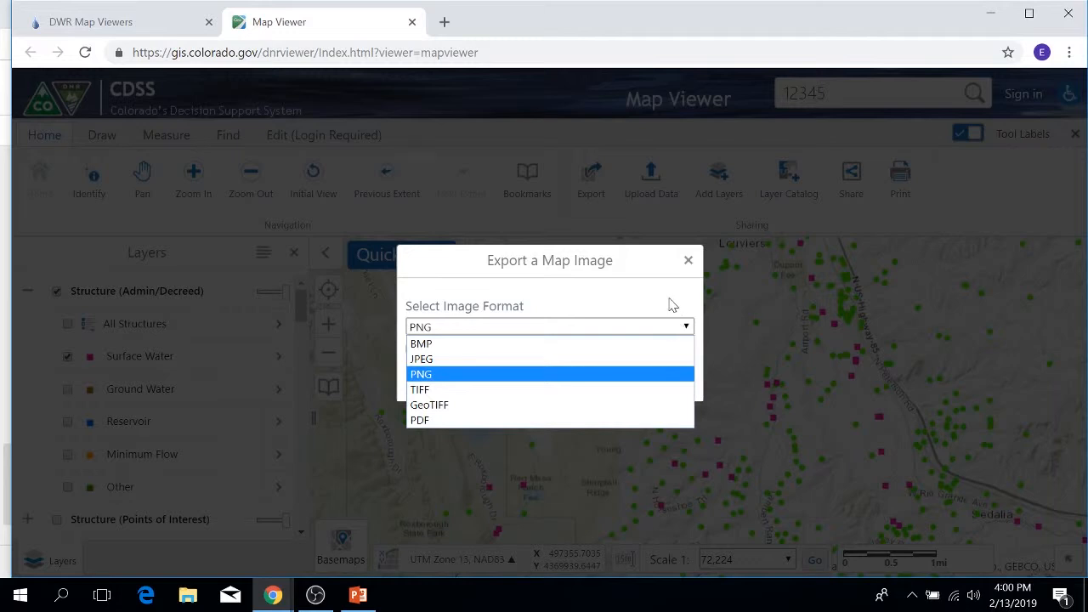
left_click(689, 262)
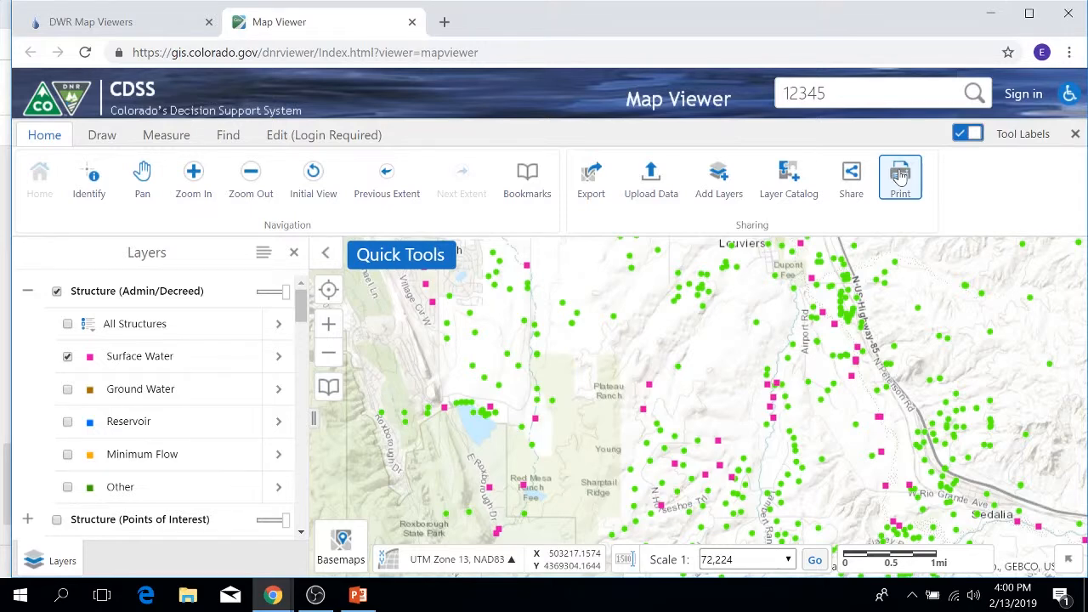
Review the supported file types for uploading data and the search for adding map service layers, closing both without adding anything.
left_click(668, 178)
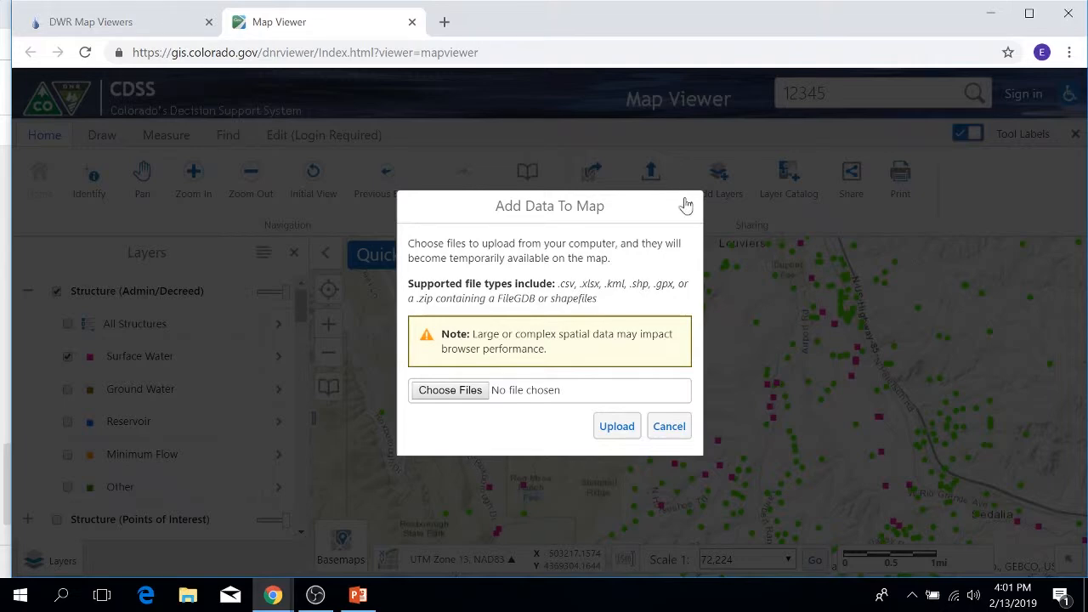
left_click(688, 207)
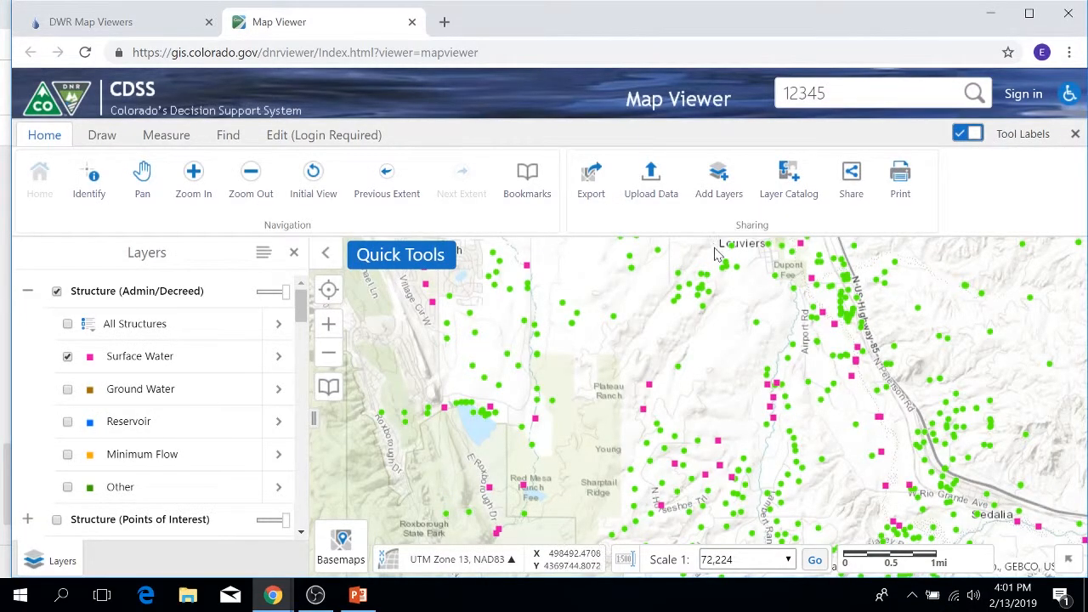
left_click(713, 196)
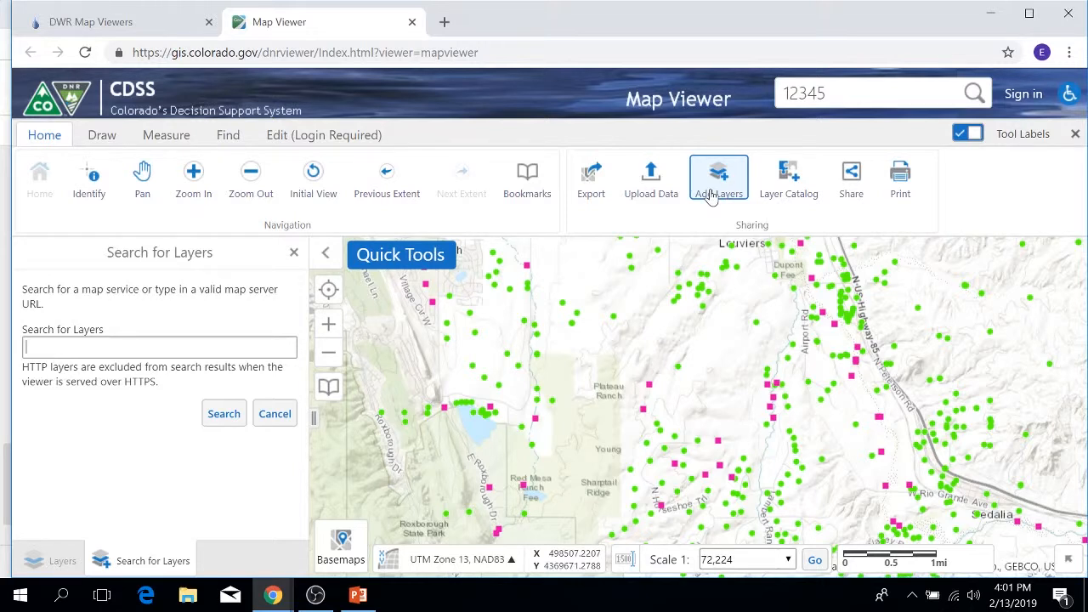
left_click(294, 252)
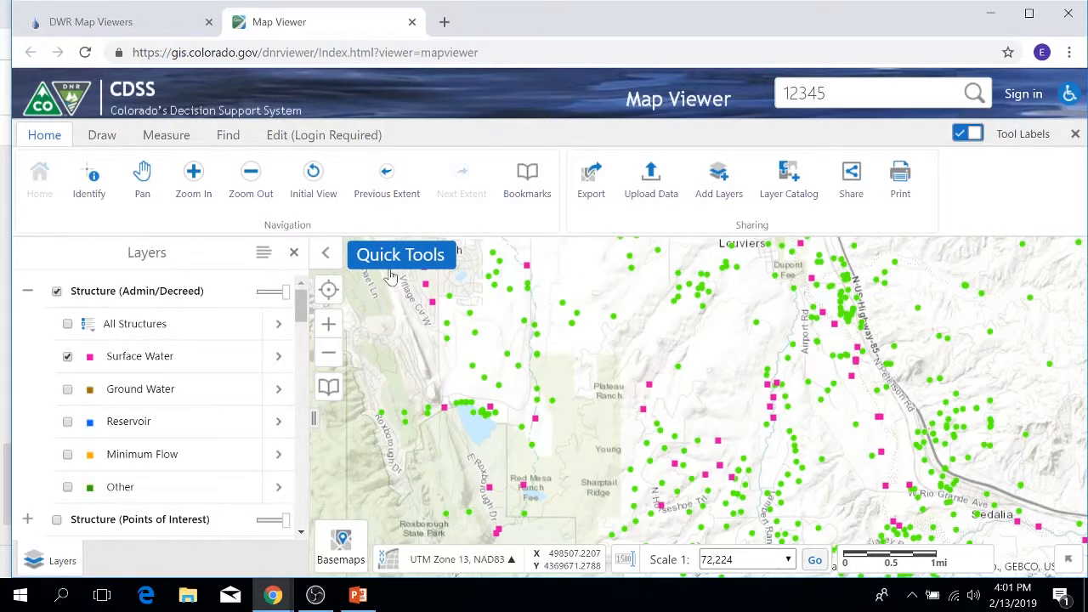
Zoom the map out to a scale of 1:144,448 and choose the Topography basemap.
scroll(672, 349, "down", 1)
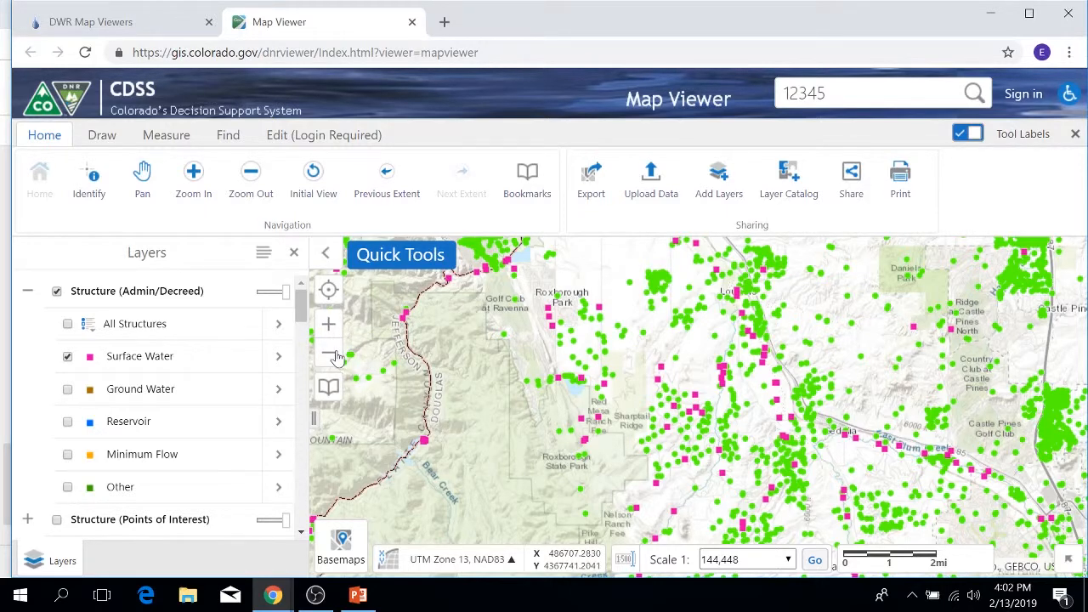
left_click(344, 546)
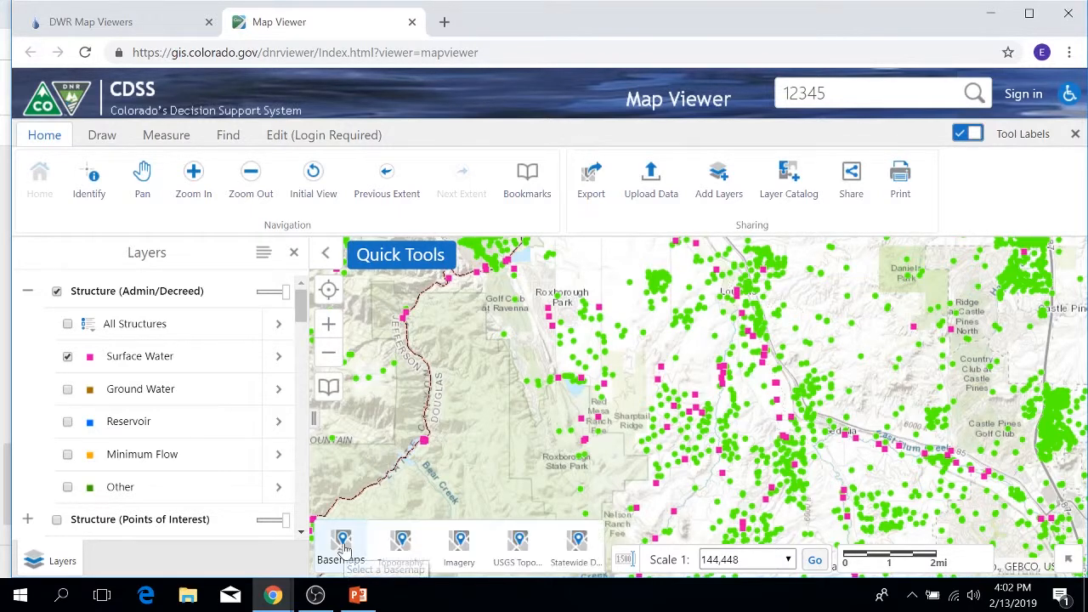
left_click(422, 552)
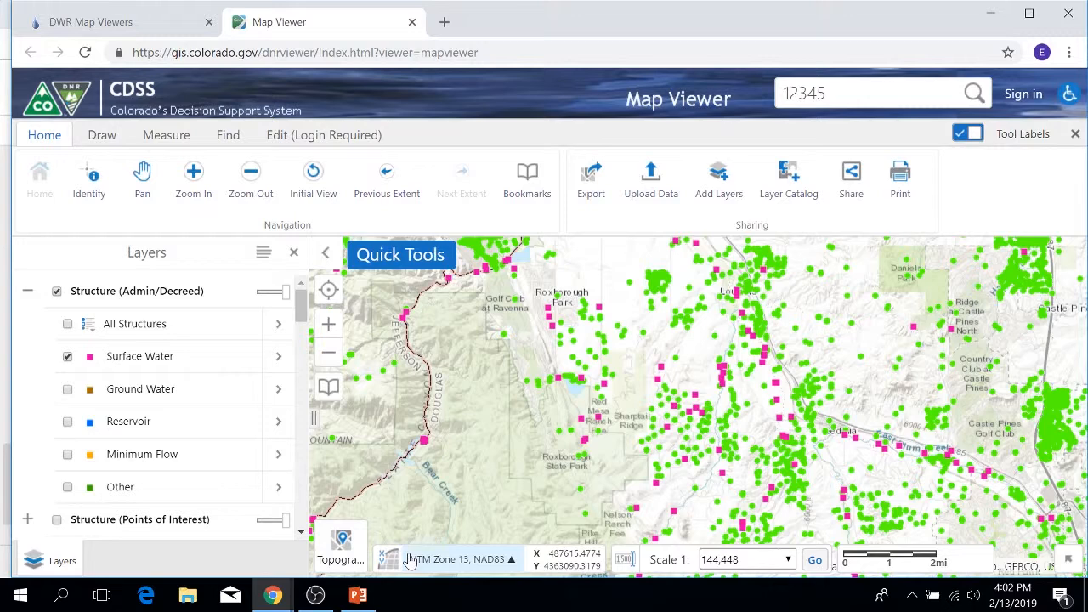
Try the USGS Topo basemap at a closer scale of 1:36,112 and switch back to Topography.
left_click(343, 541)
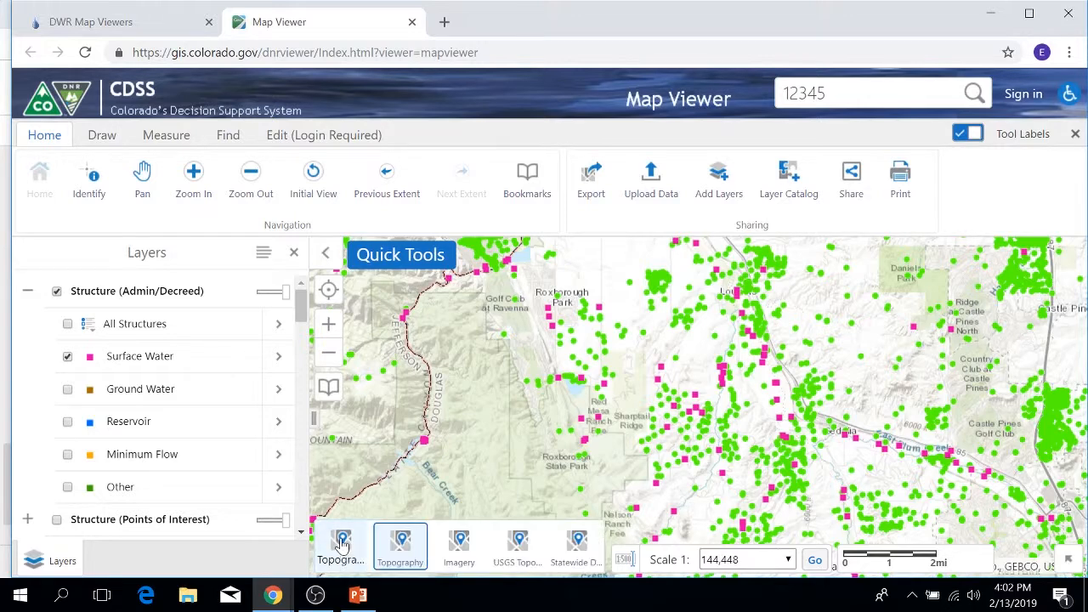
left_click(510, 551)
scroll(662, 400, "up", 2)
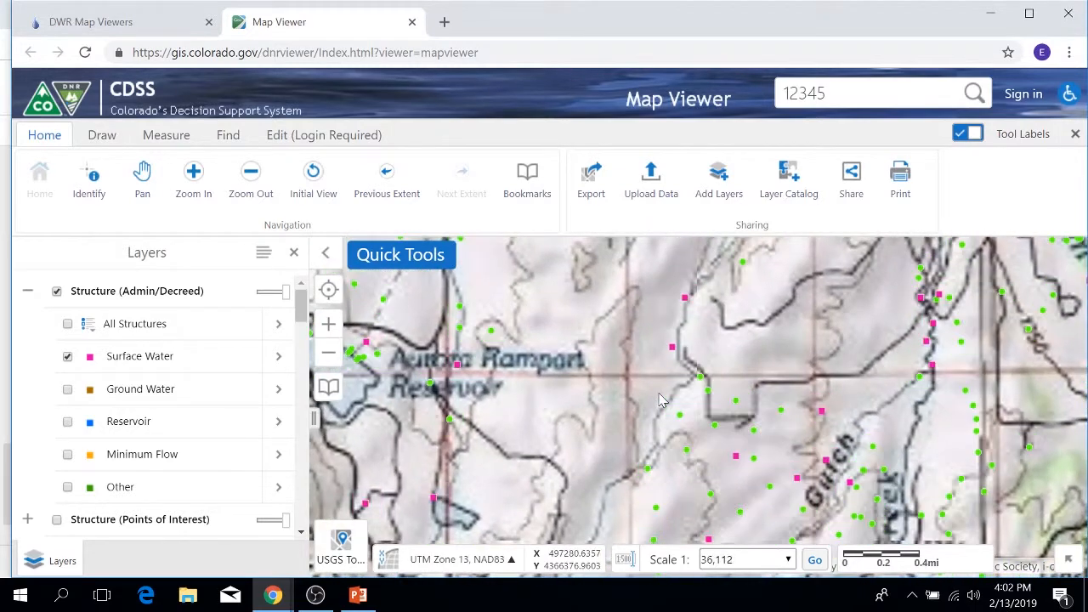
left_click(341, 551)
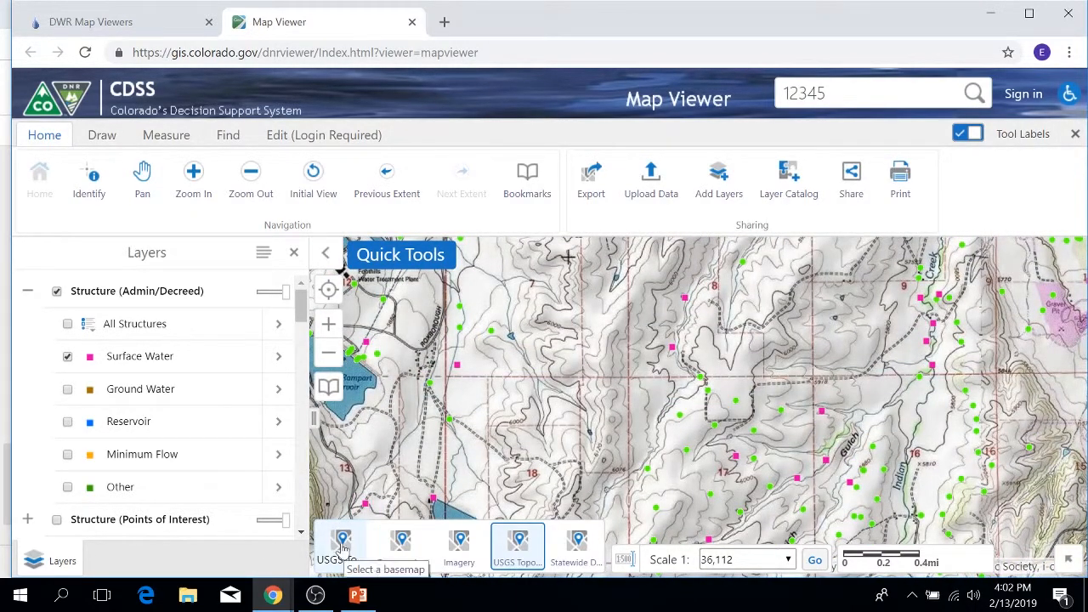
left_click(400, 551)
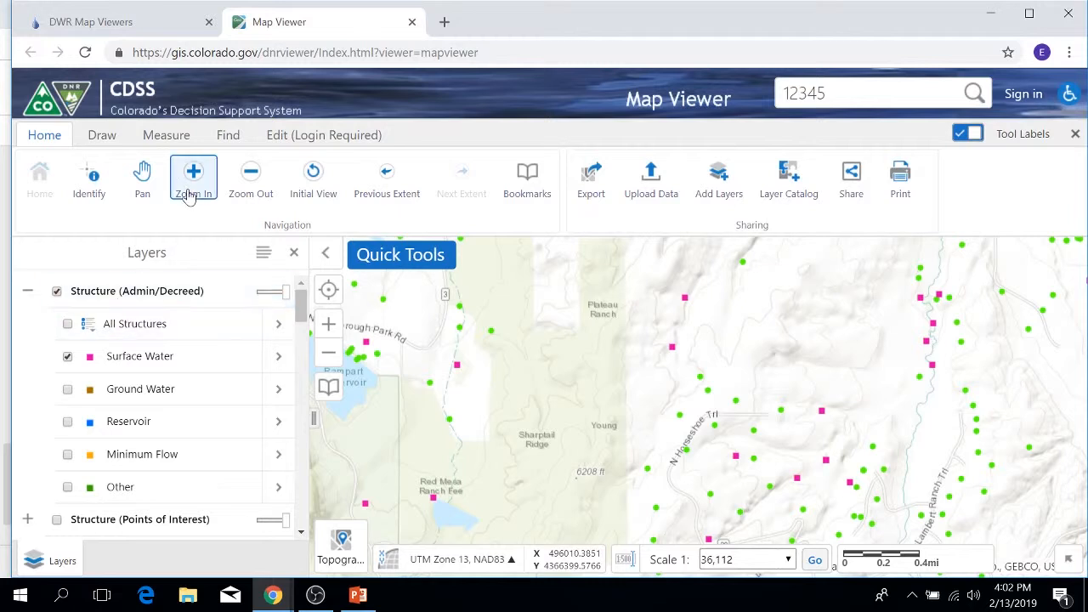
Draw a small circle on the map just south of the Plateau Ranch label and leave the Circle tool.
left_click(99, 137)
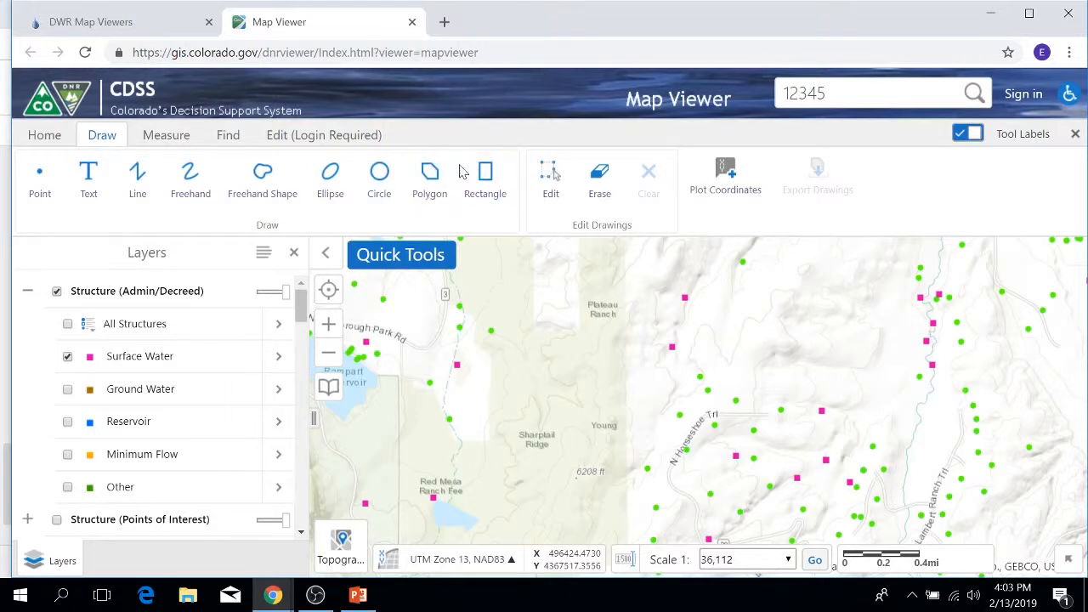
left_click_drag(634, 348, 577, 352)
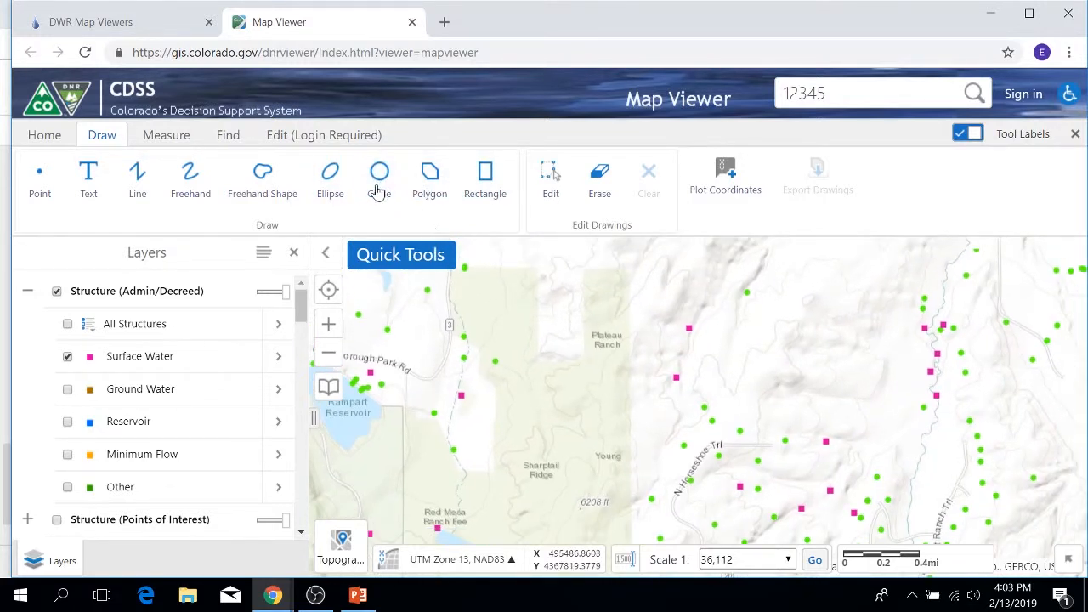
left_click(379, 176)
left_click_drag(610, 399, 614, 400)
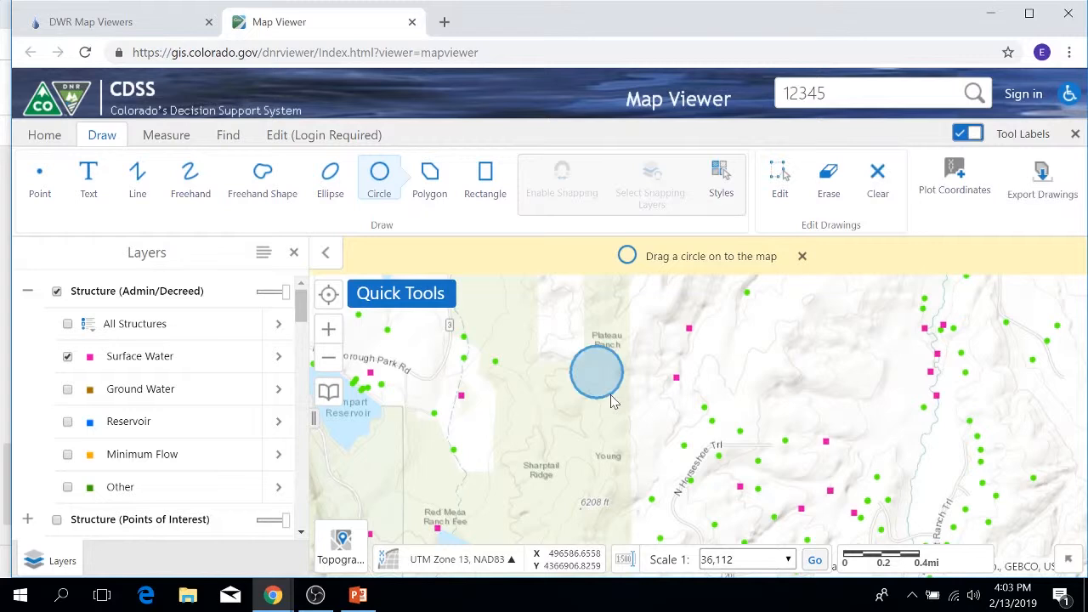
left_click(379, 176)
left_click(375, 176)
left_click(378, 174)
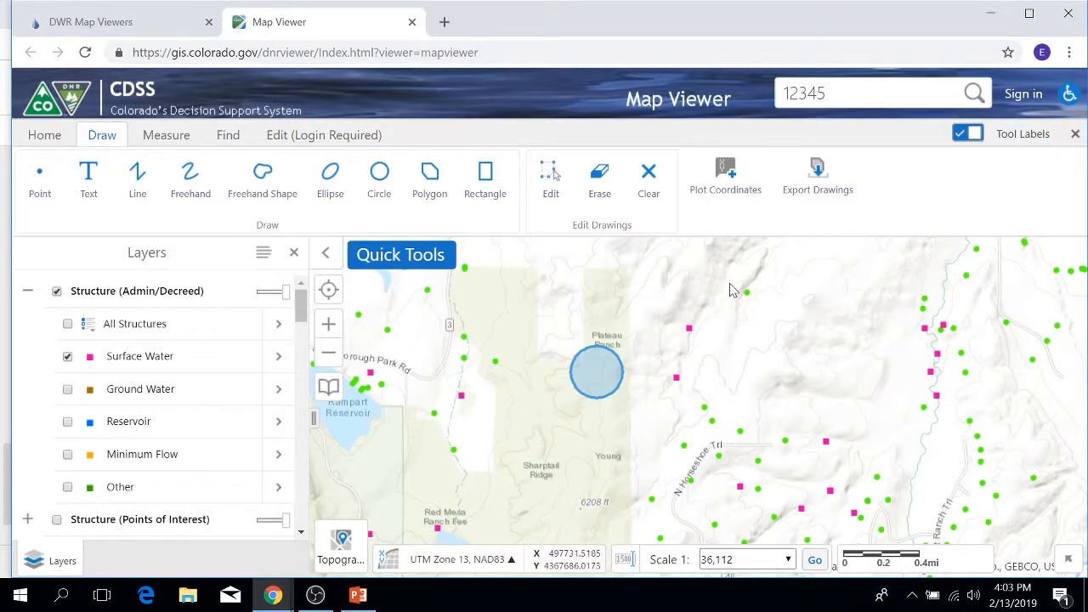
Plot a coordinate in UTM Zone 13, NAD83 on the map east of Plateau Ranch, at about X 497894, Y 4366877.
left_click(721, 186)
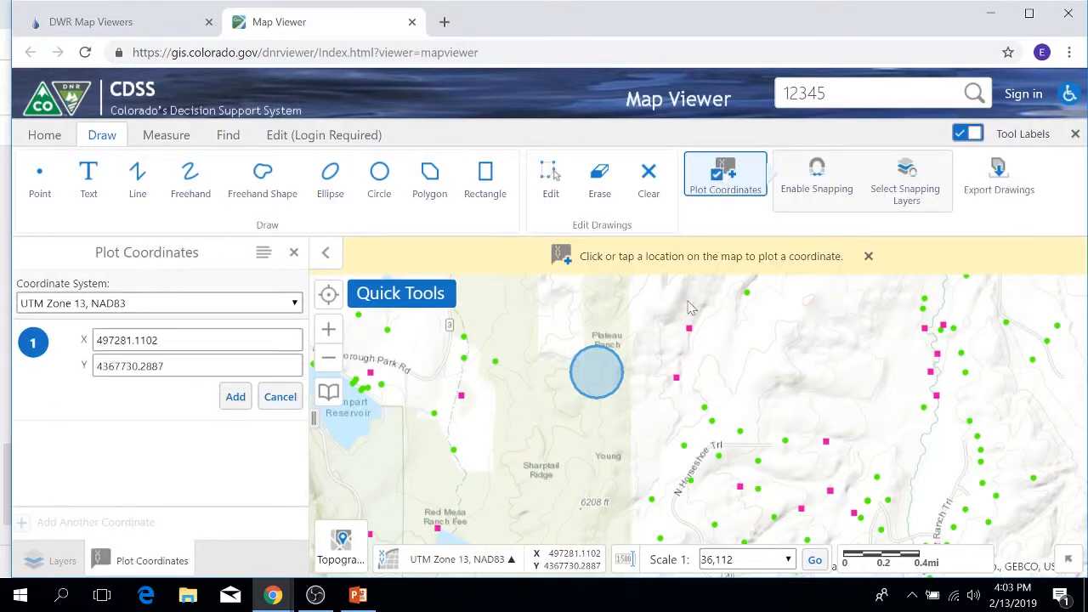
left_click(293, 304)
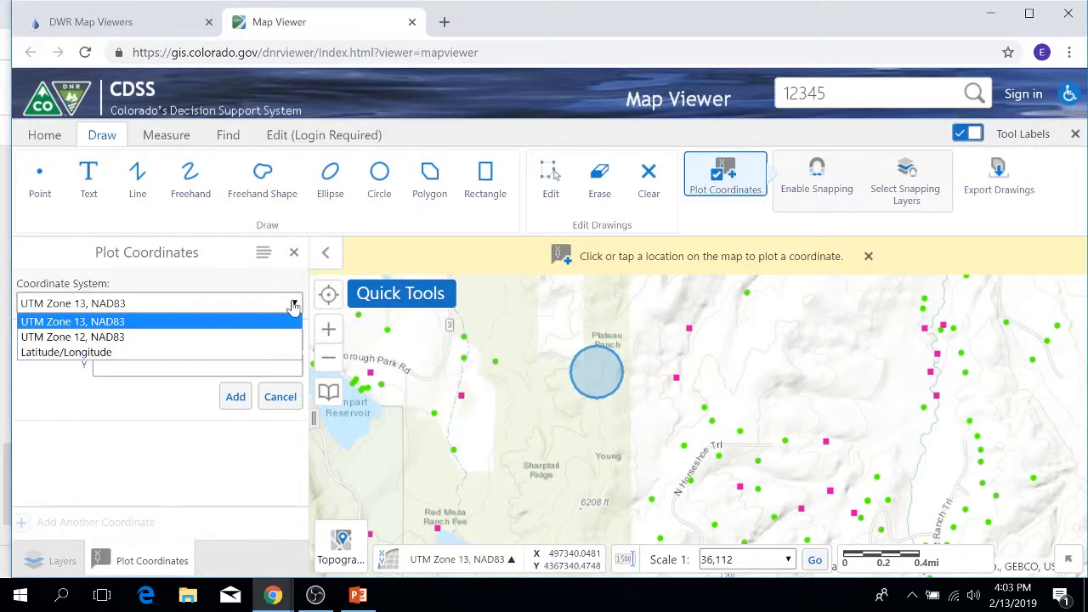
left_click(292, 304)
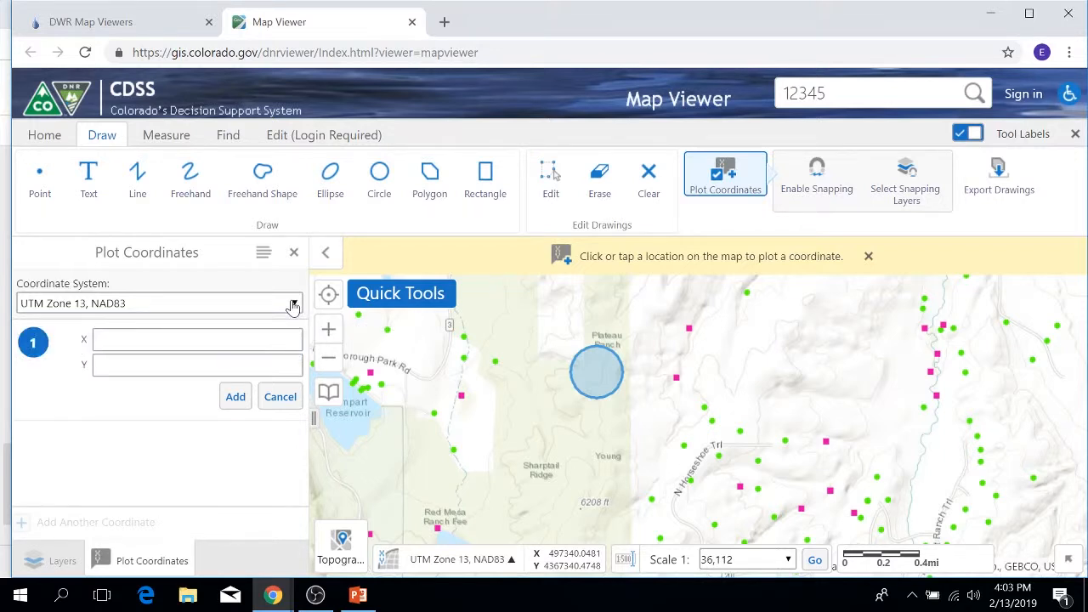
left_click(686, 332)
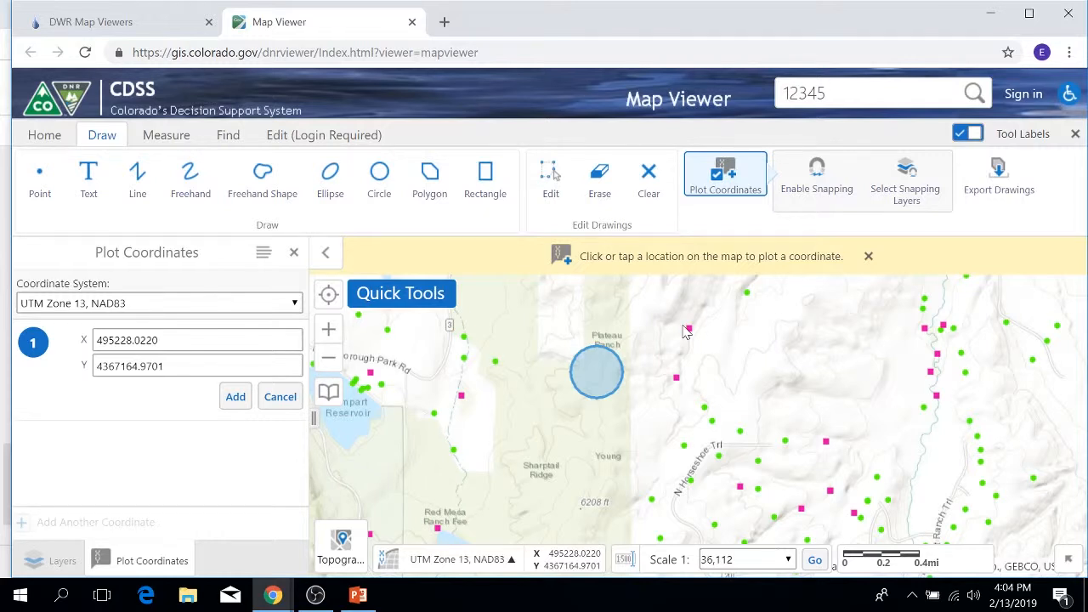
left_click(749, 382)
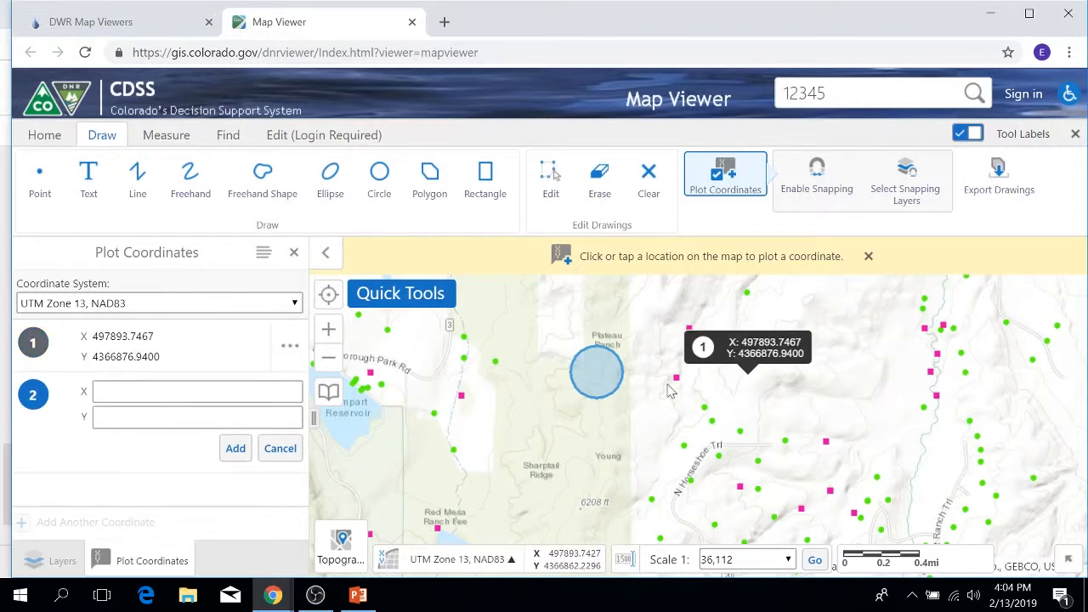
Switch the plotting coordinate system to Latitude/Longitude and plot two more points, at about 39.4492° N, 105.0322° W and 39.4473° N, 105.0350° W.
left_click(293, 304)
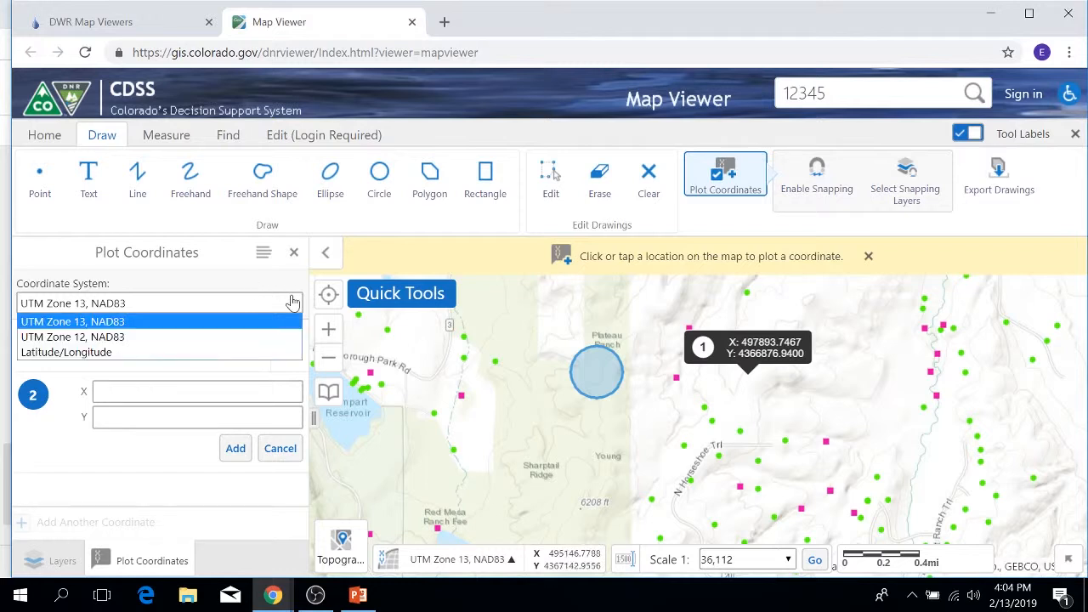
left_click(57, 352)
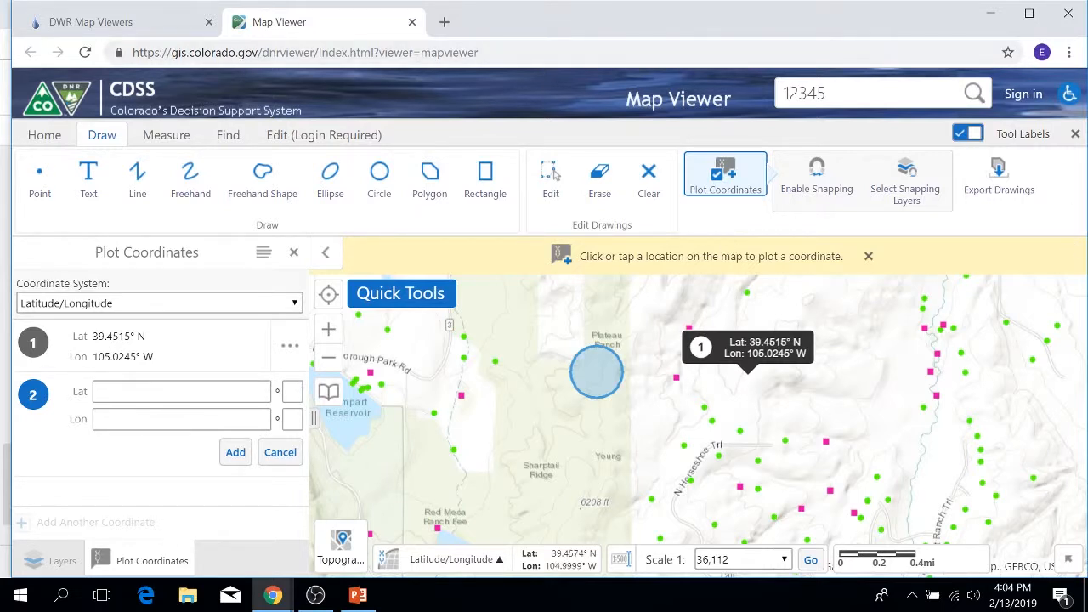
left_click(672, 413)
left_click(649, 435)
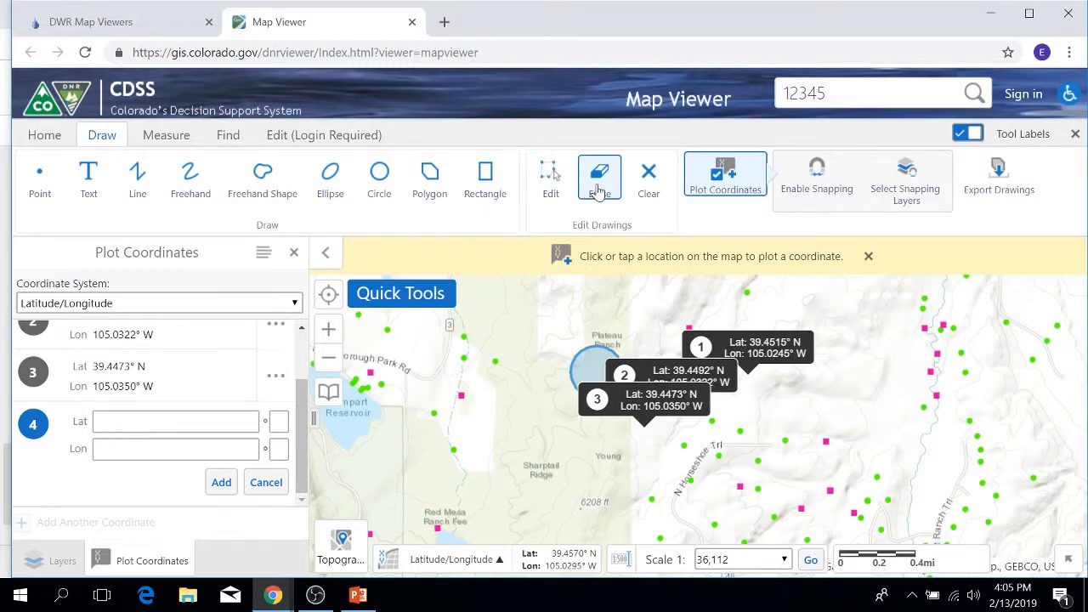
Erase the first plotted coordinate, clear all remaining drawings from the map, and close the coordinate plotting.
left_click(599, 191)
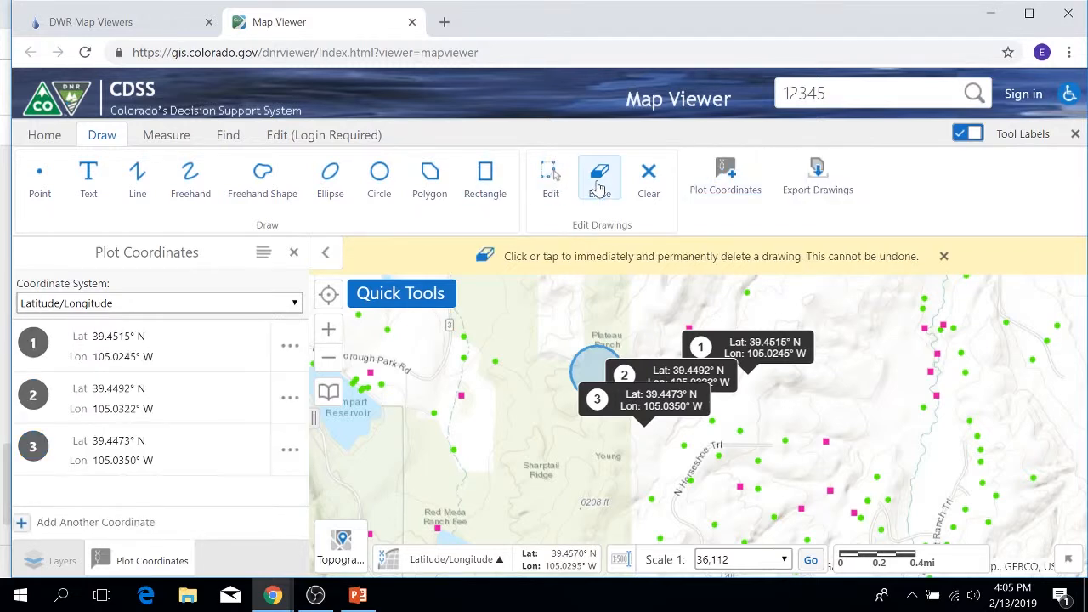
left_click(752, 348)
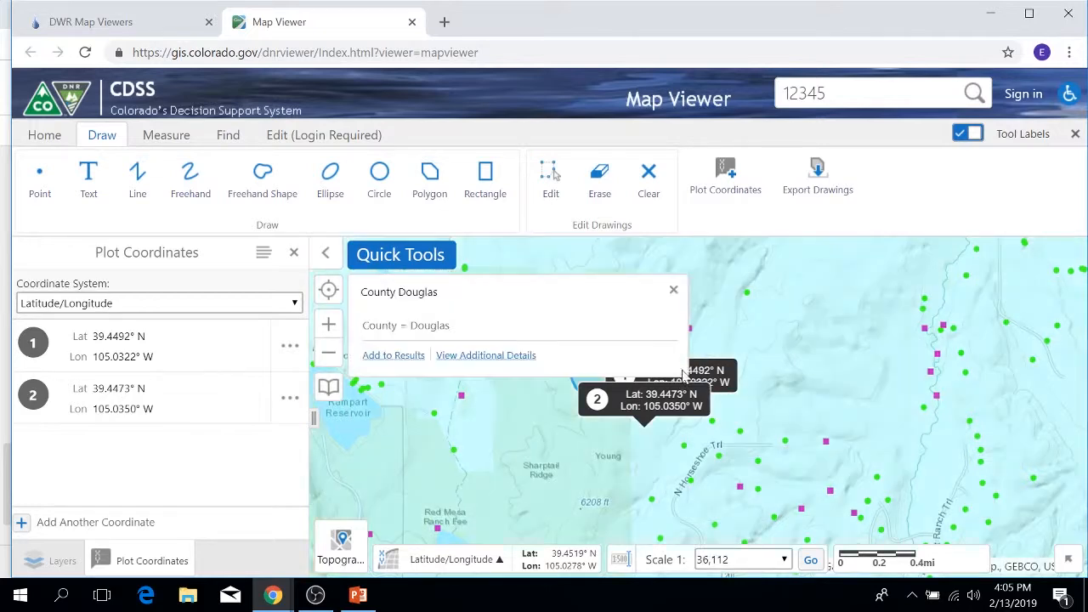
left_click(673, 289)
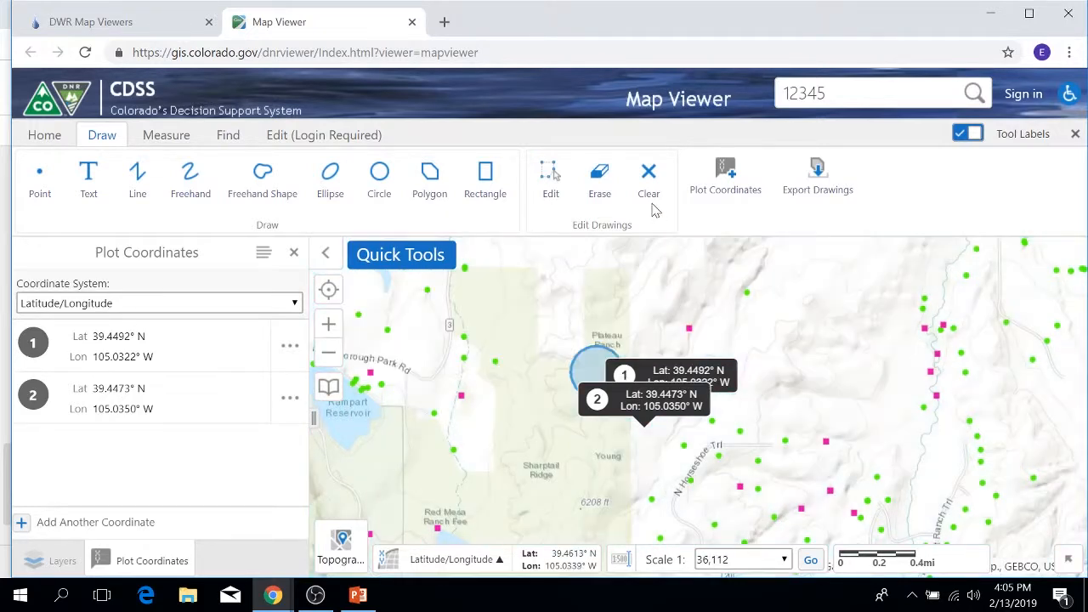
left_click(645, 195)
left_click(658, 362)
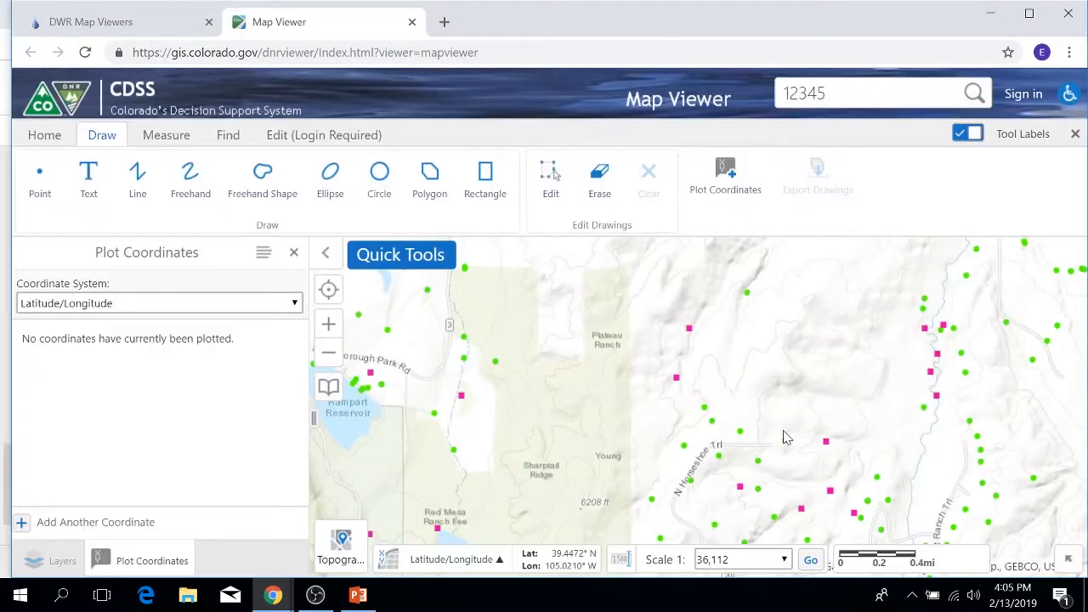
left_click(294, 252)
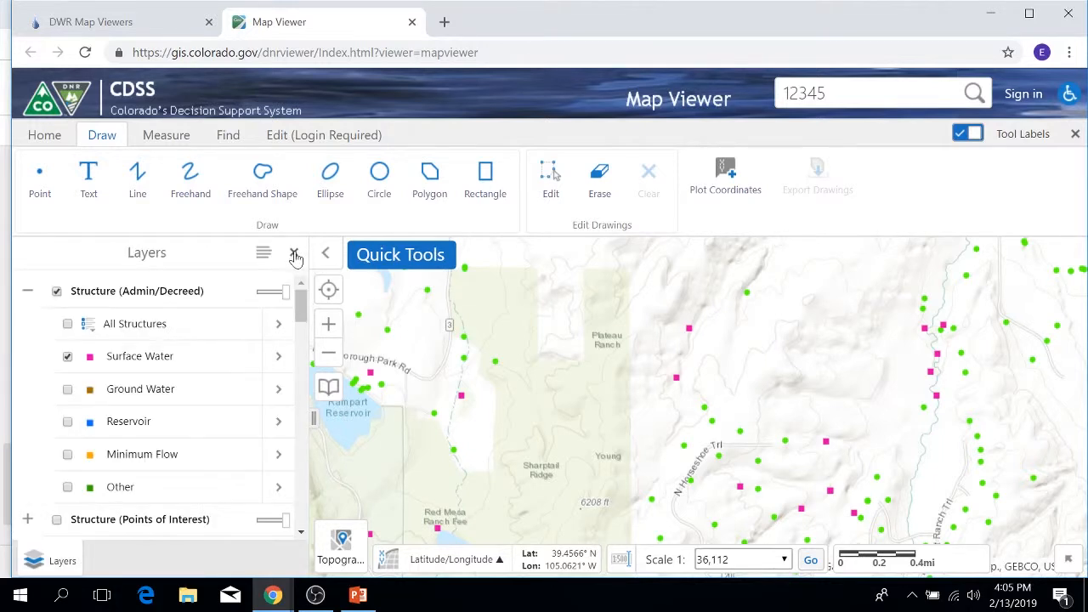
Draw a rectangle just west of the Plateau Ranch label and a larger circle east of it.
left_click(485, 178)
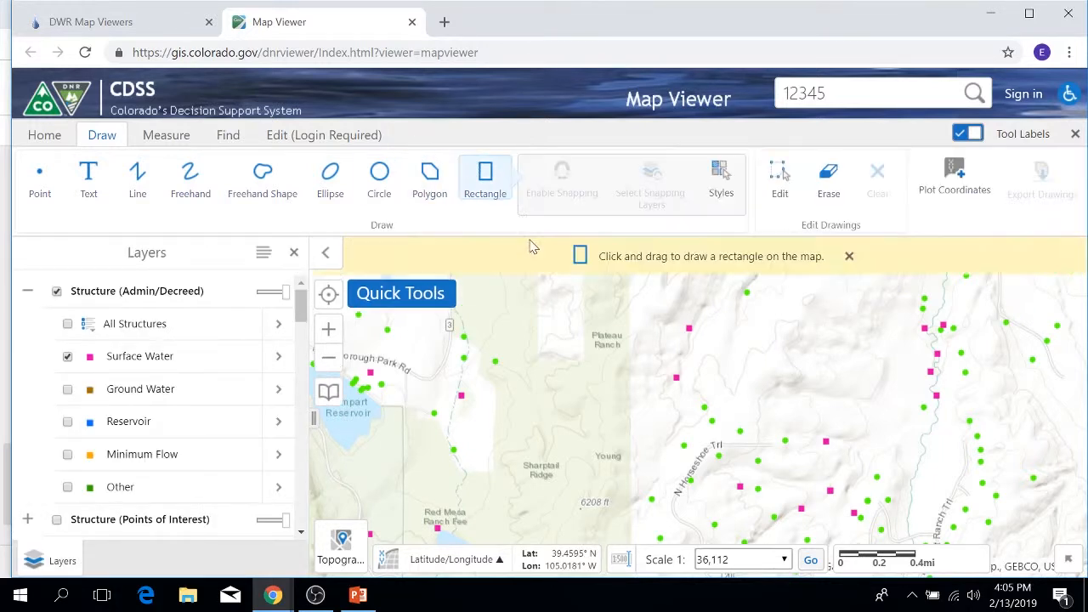
left_click_drag(525, 299, 594, 380)
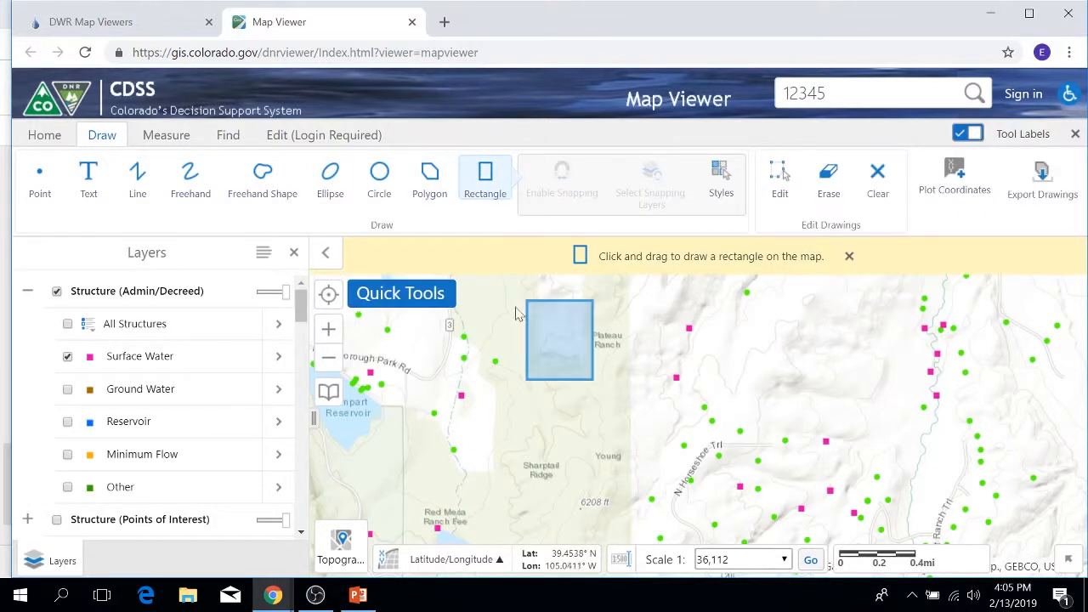
left_click(379, 178)
left_click_drag(707, 361, 740, 400)
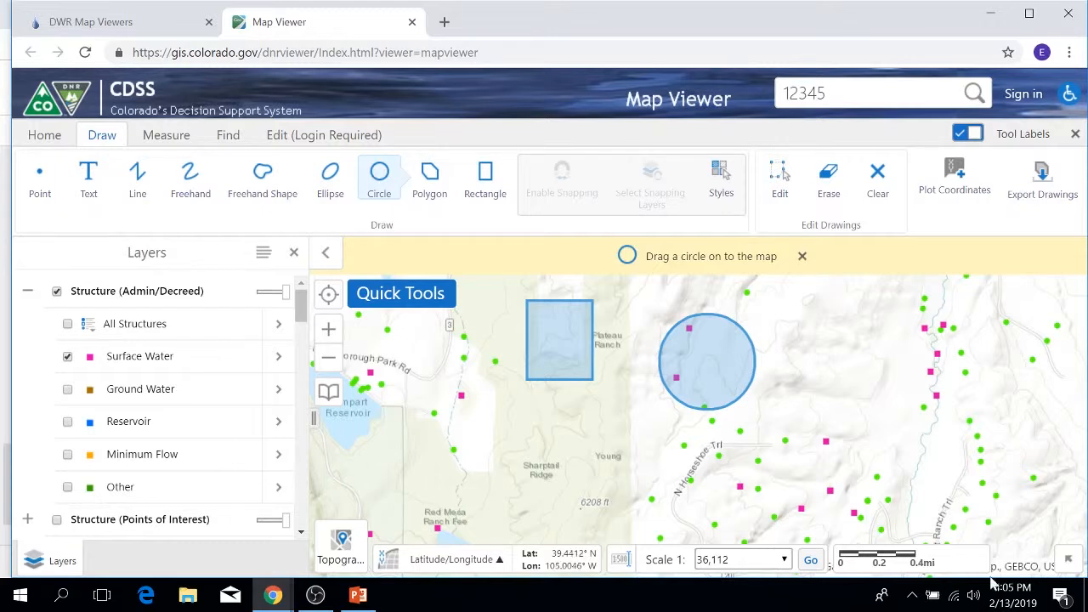
Stop drawing circles and clear all drawings from the map.
left_click(801, 256)
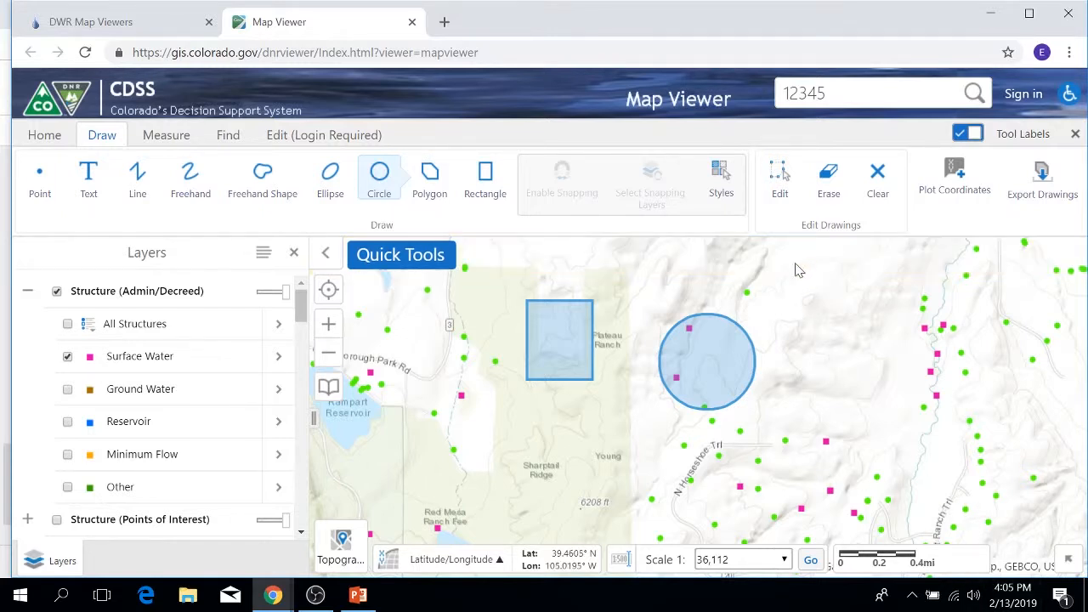
left_click(877, 177)
left_click(656, 364)
Measure the distance along a bent line from north of Sharptail Ridge to just above Plateau Ranch, and set the distance unit to miles.
left_click(166, 134)
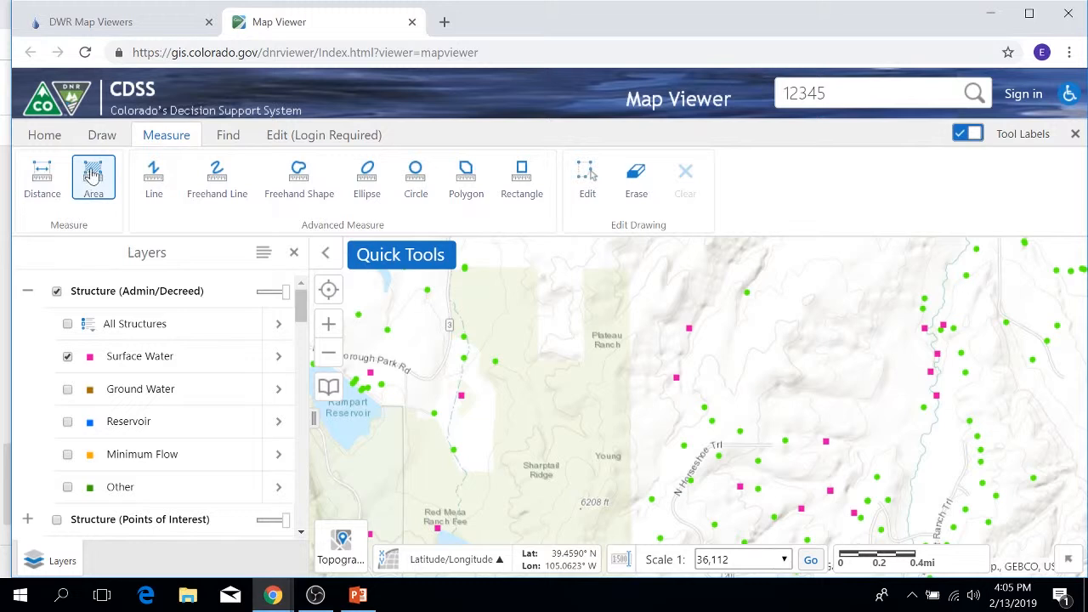
left_click(45, 167)
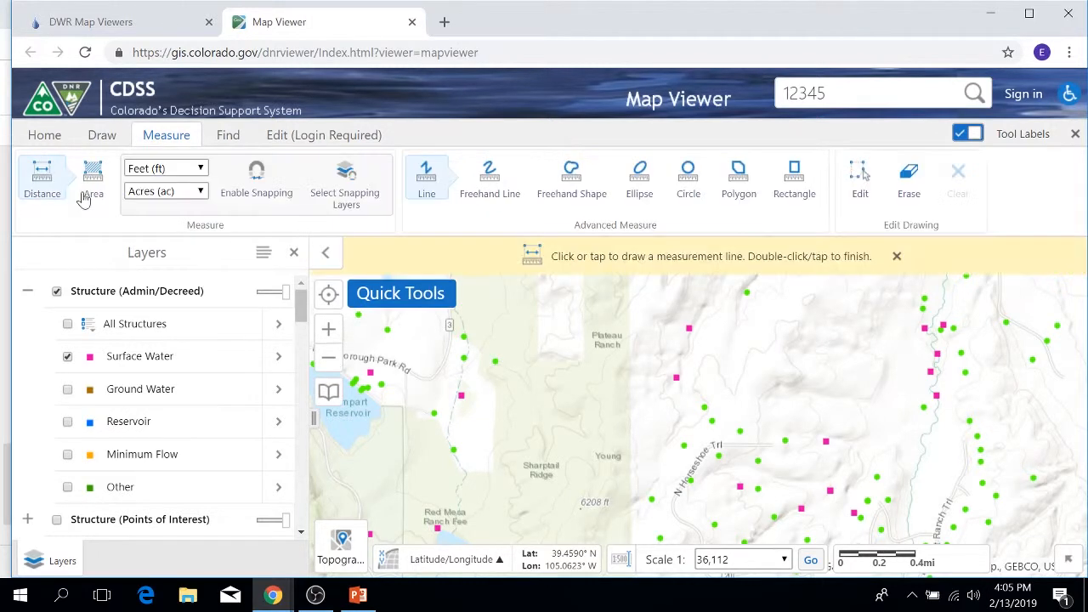
left_click(544, 412)
left_click(574, 391)
left_click(591, 364)
left_click(587, 326)
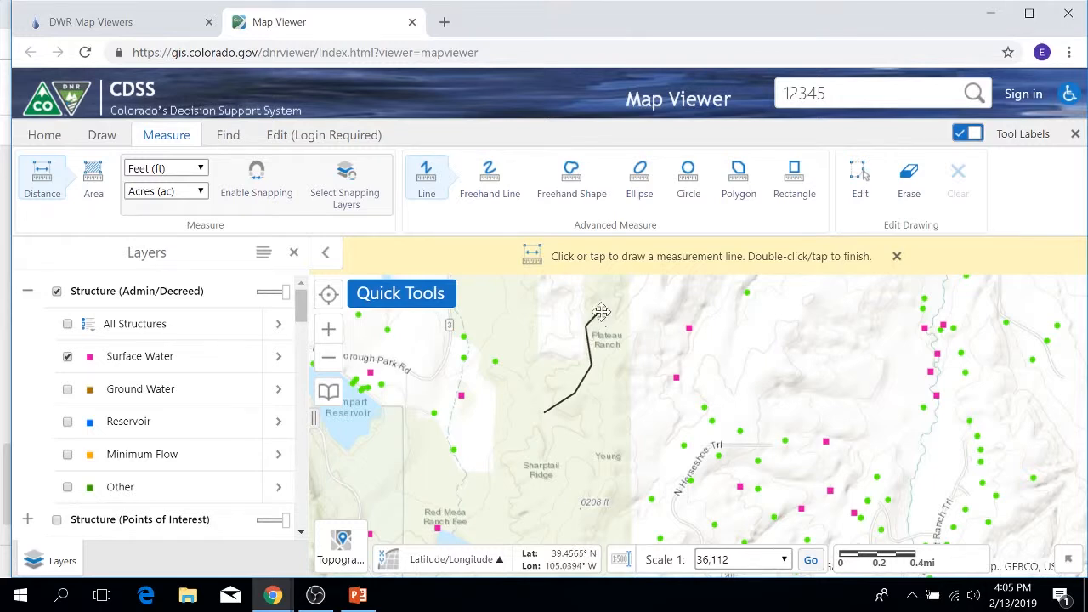
double_click(625, 312)
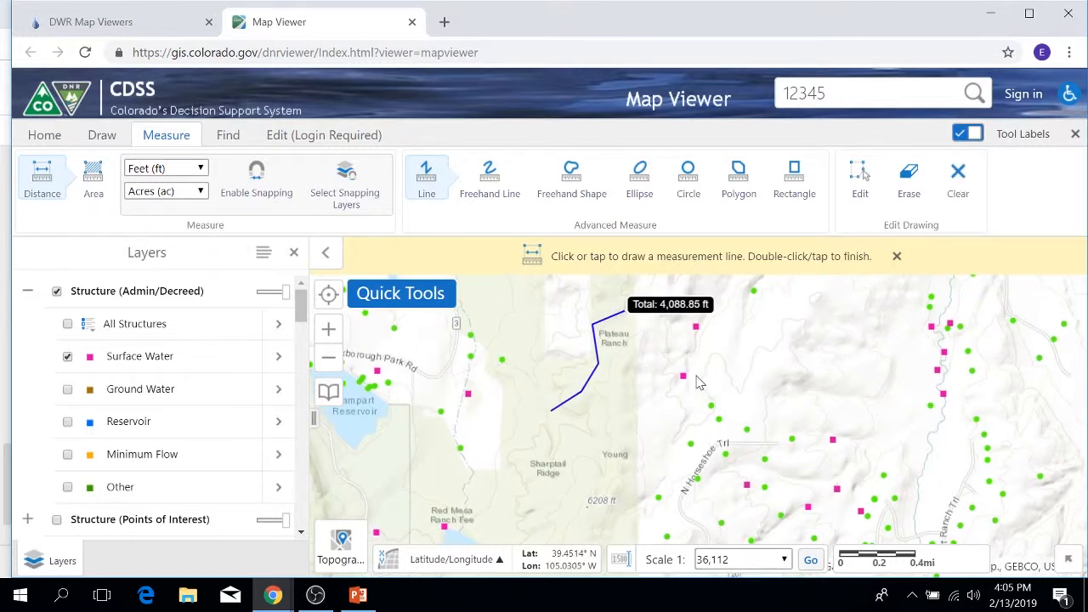
left_click(196, 168)
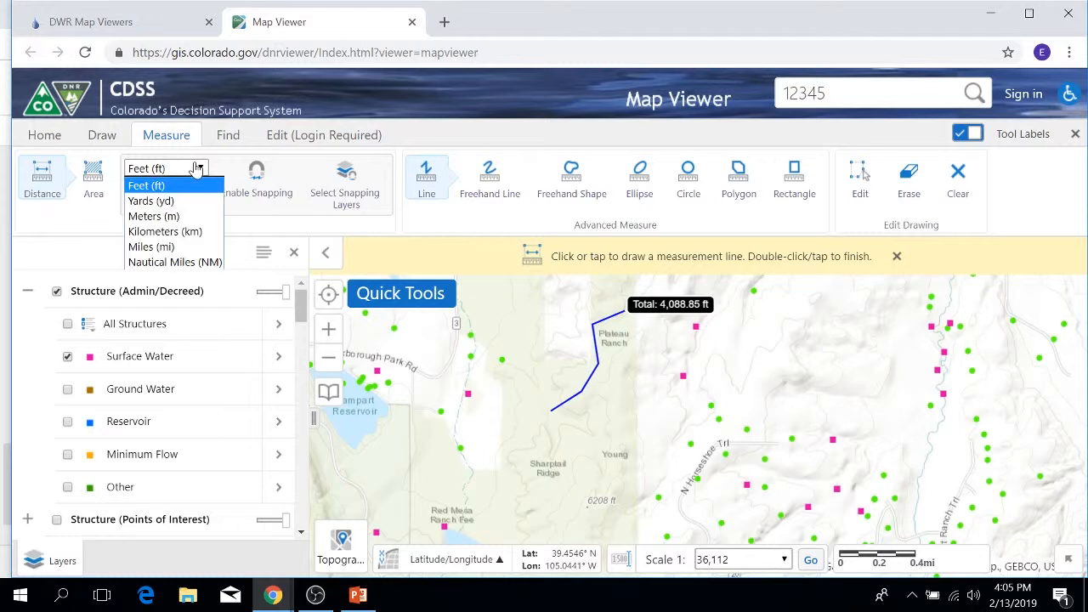
left_click(165, 246)
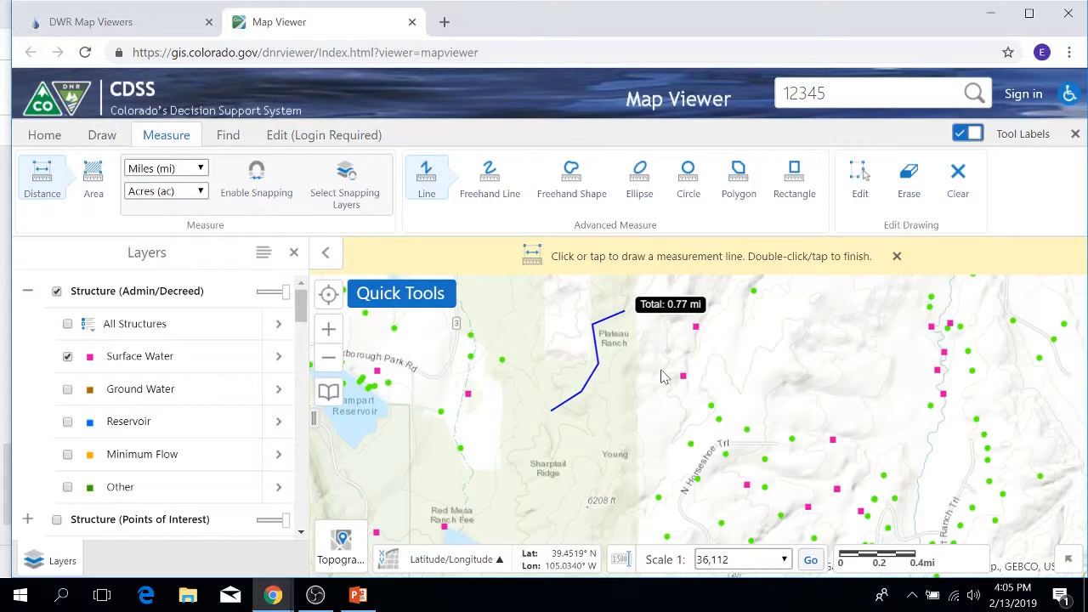
Measure the area of a multi-sided polygon just northeast of N Horseshoe Trl.
left_click(93, 178)
left_click(815, 387)
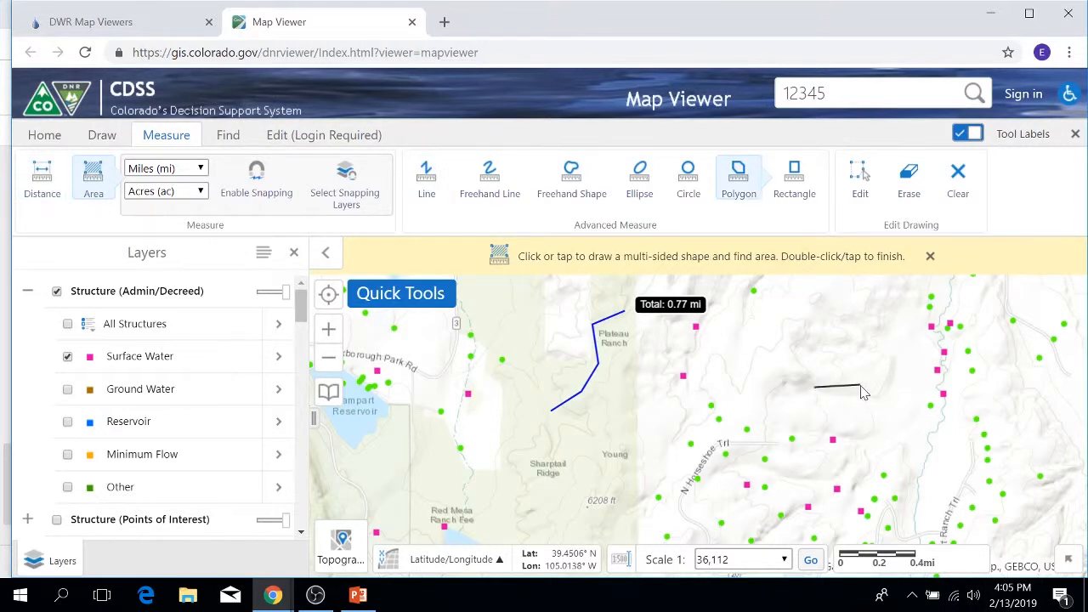
left_click(863, 422)
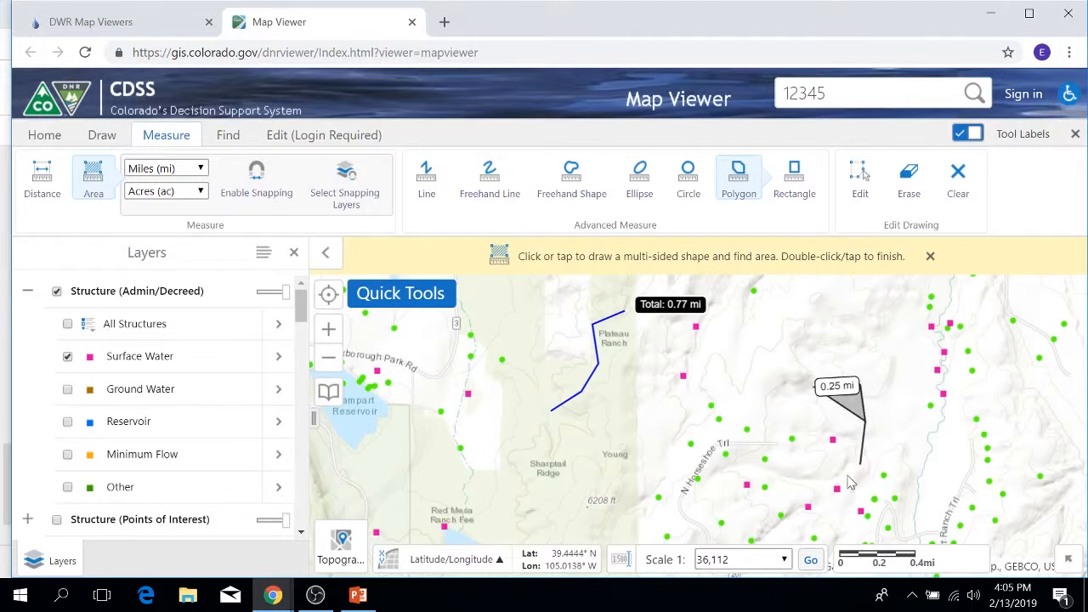
left_click(803, 485)
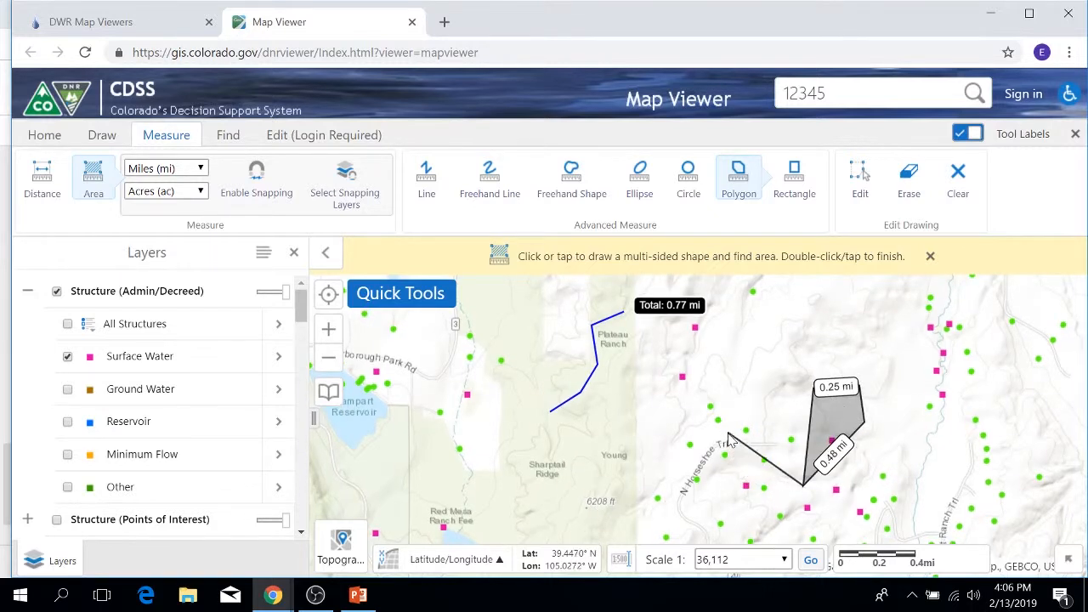
left_click(724, 422)
double_click(729, 391)
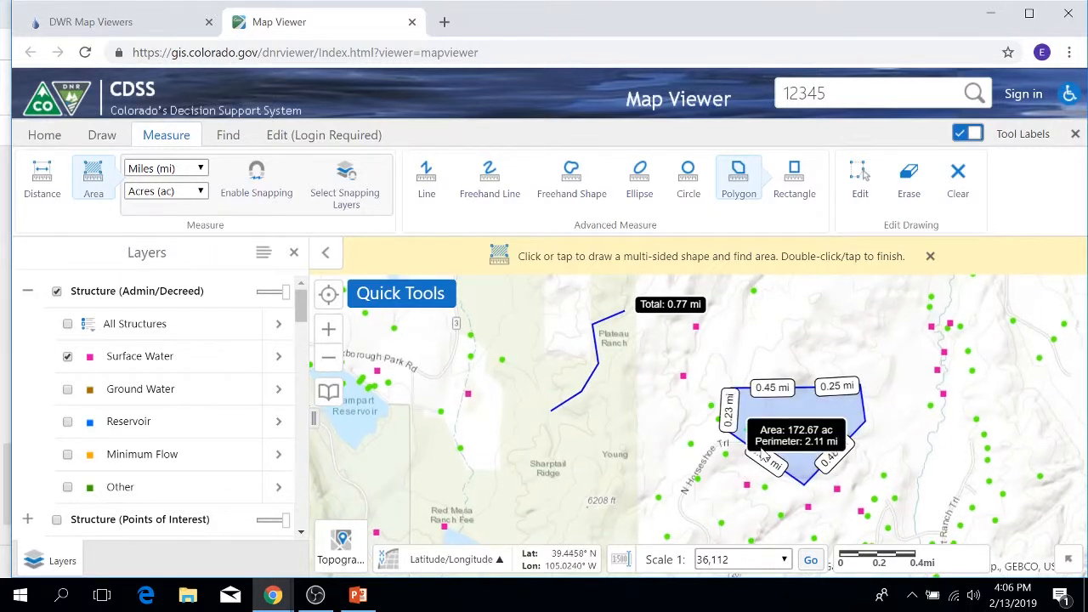
Show the polygon's area in square miles, and finally set the area unit to square feet.
left_click(202, 193)
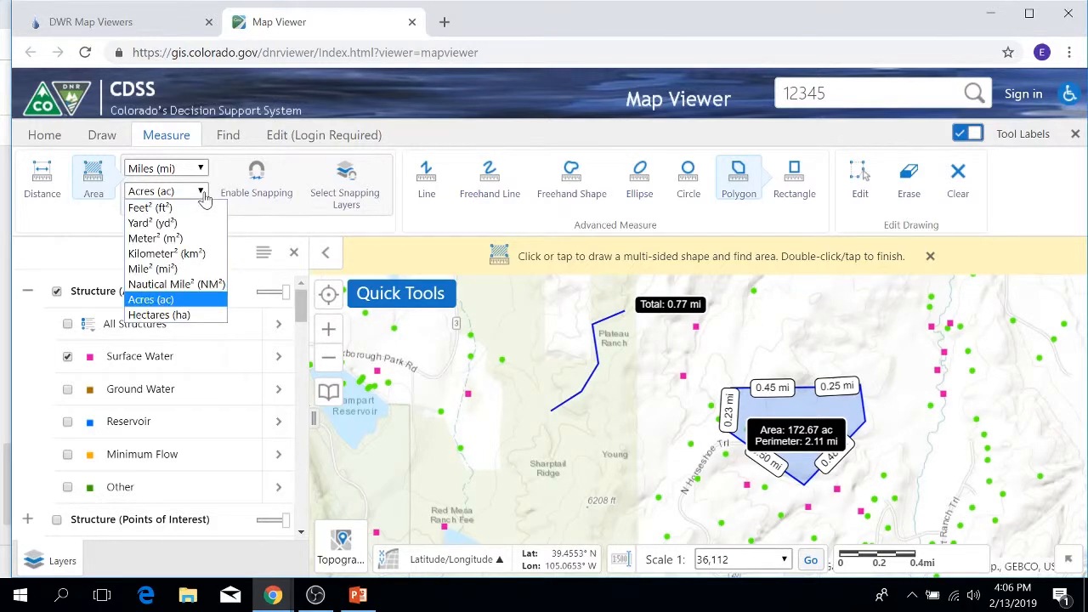
left_click(146, 271)
left_click(190, 196)
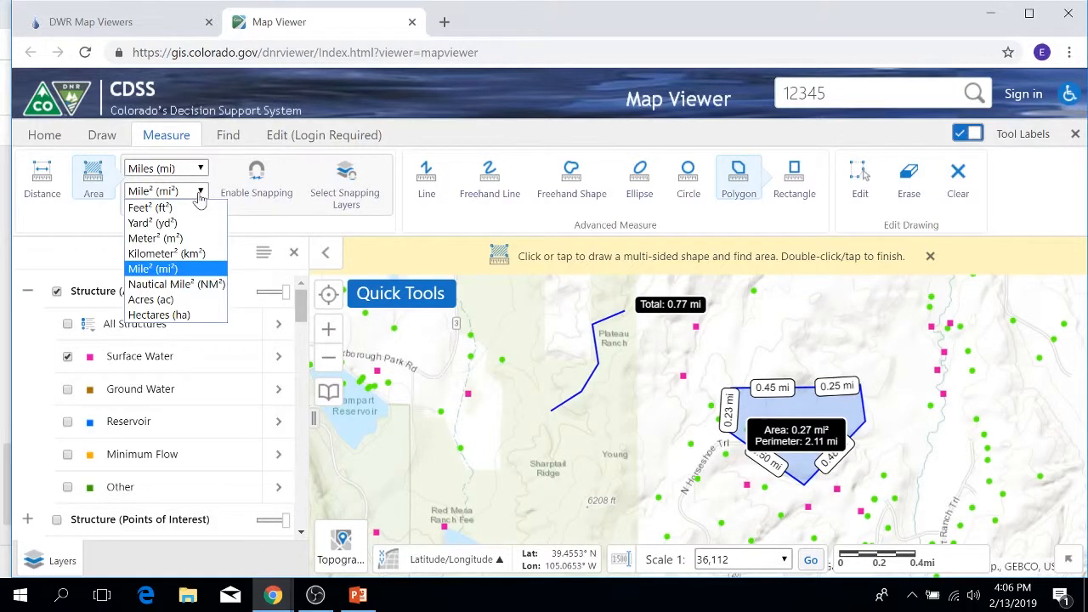
left_click(150, 208)
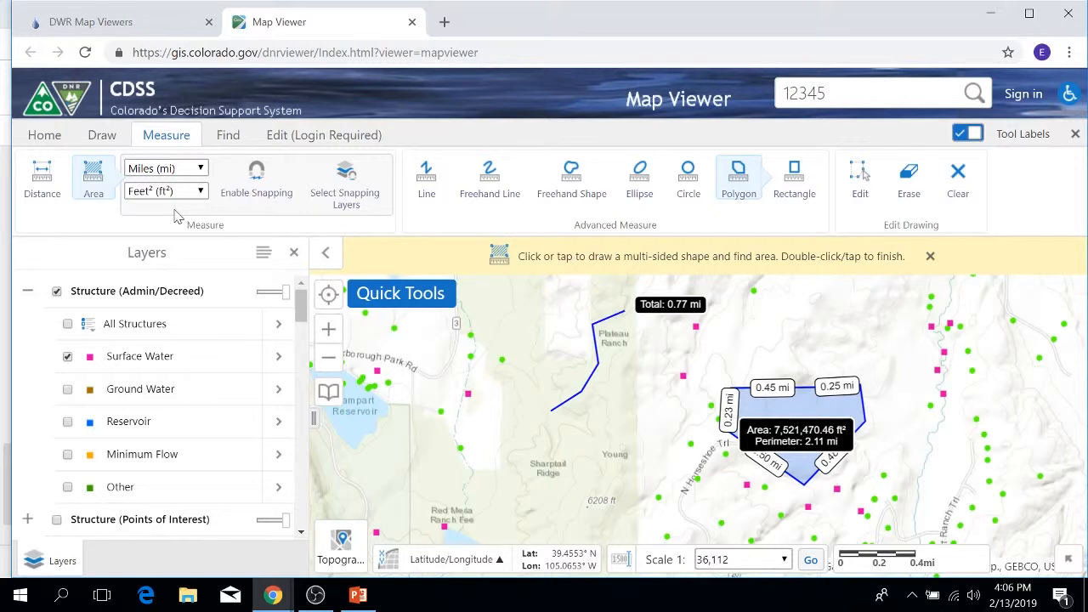
Measure a winding freehand line from north of Red Mesa Ranch to Roxborough Park Rd, and clear all measurements from the map.
left_click(498, 194)
mouse_move(474, 457)
left_mouse_down()
mouse_move(463, 386)
mouse_move(544, 343)
mouse_move(491, 311)
mouse_move(388, 374)
mouse_move(370, 338)
left_mouse_up()
mouse_move(358, 595)
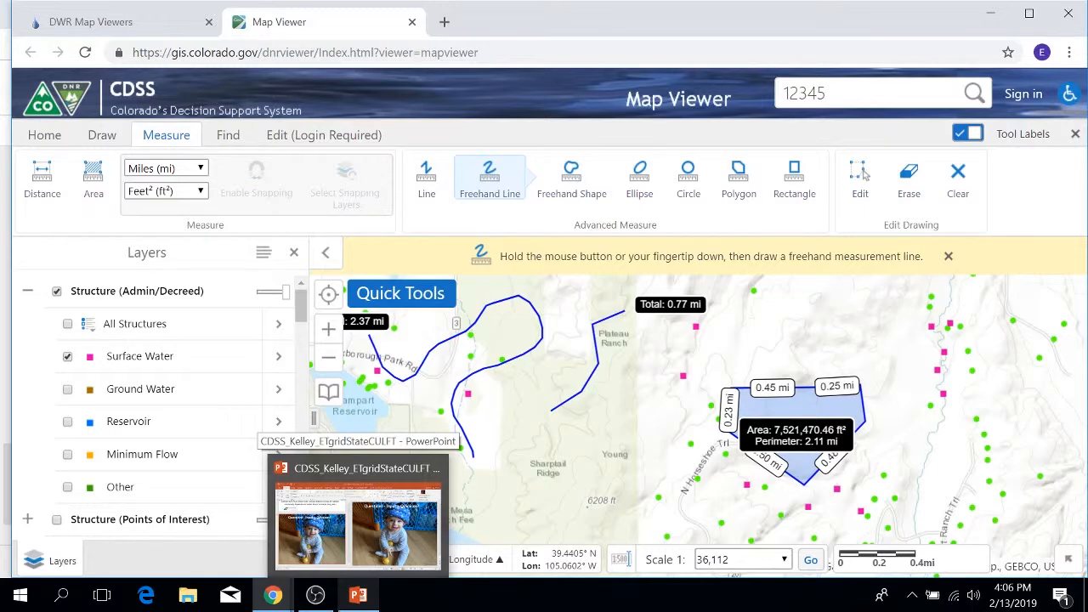
left_click(954, 192)
left_click(661, 367)
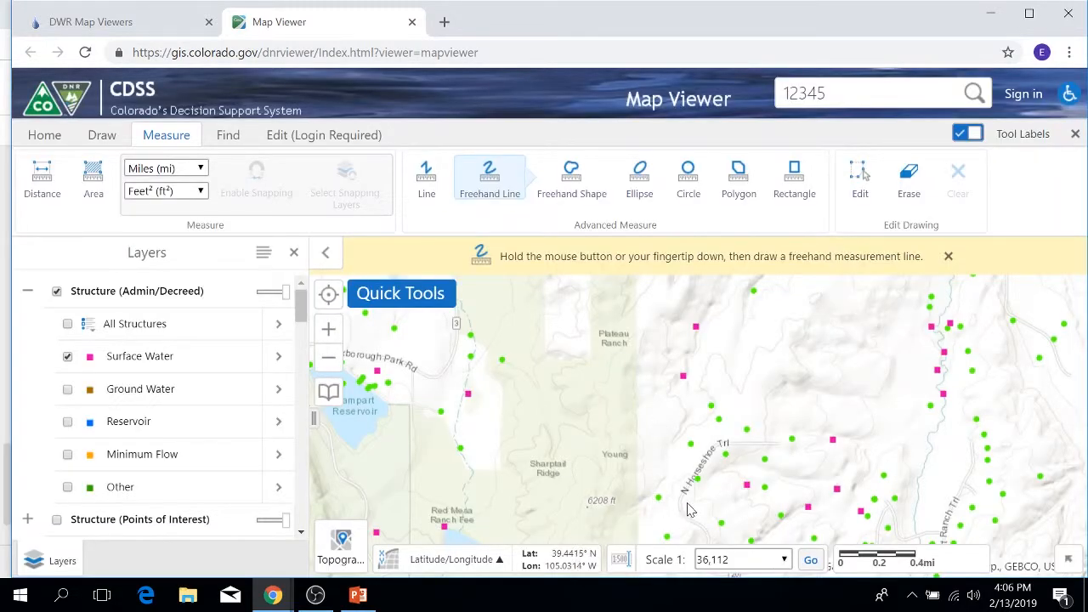
Turn off the freehand line measurement and clear the stray measurement line crossing the Roxborough area.
left_click(229, 136)
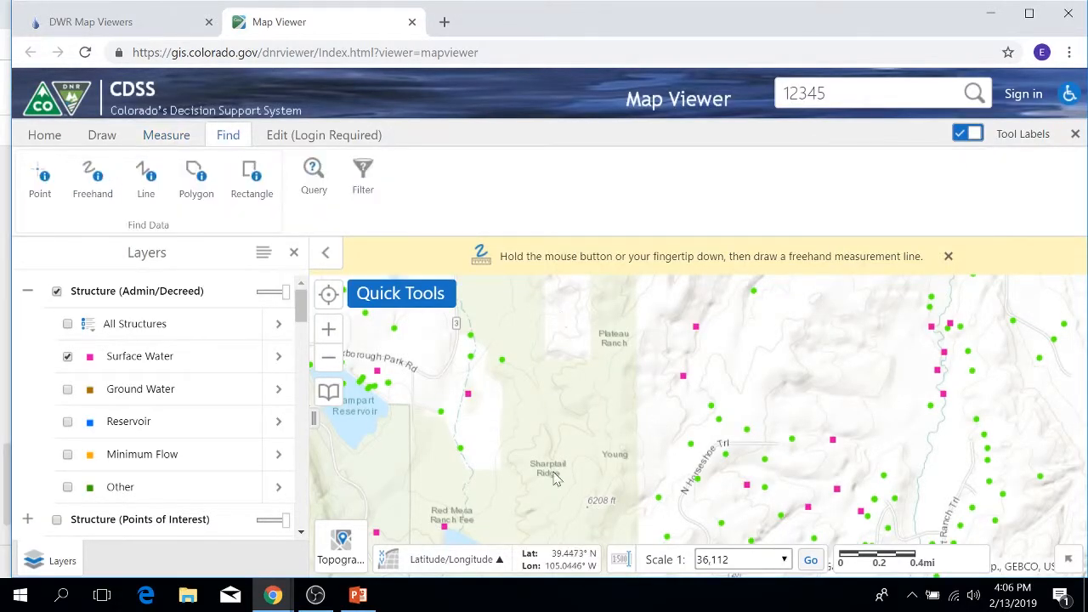
left_click(947, 256)
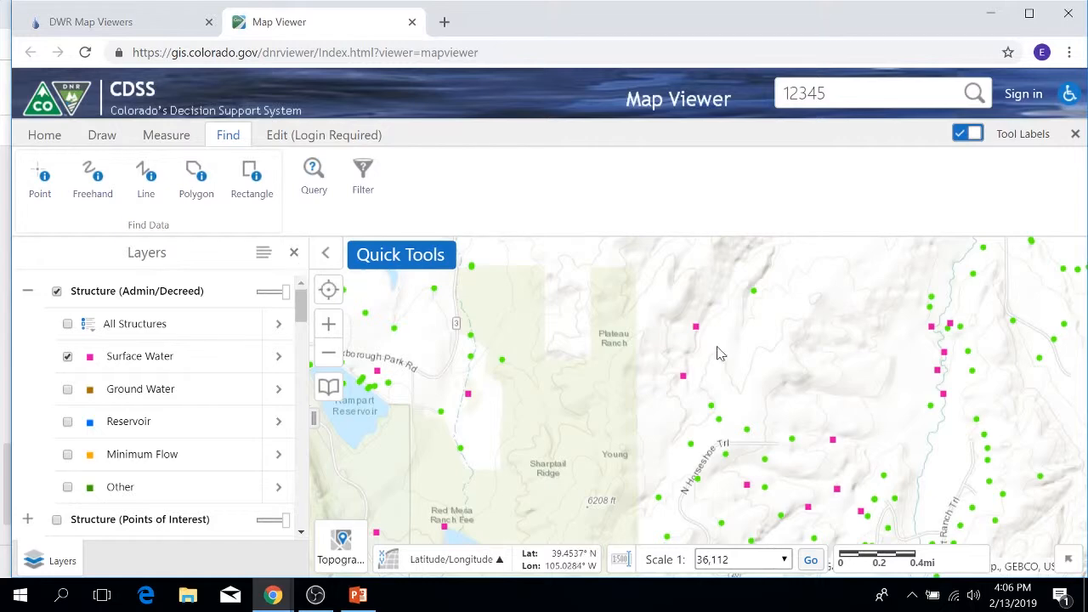
scroll(719, 357, "down", 2)
scroll(719, 365, "down", 1)
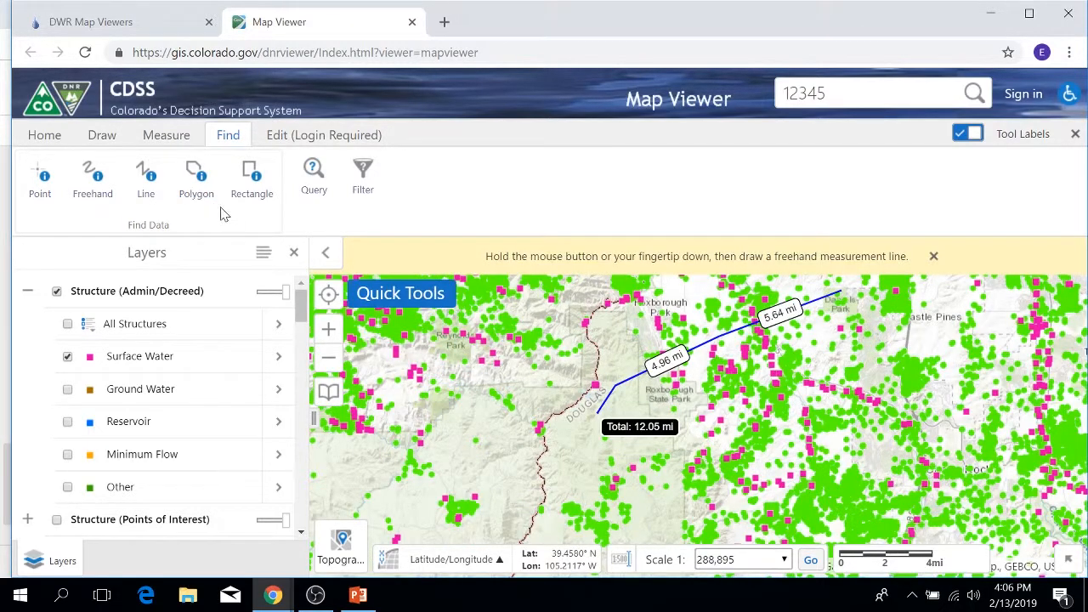
left_click(168, 136)
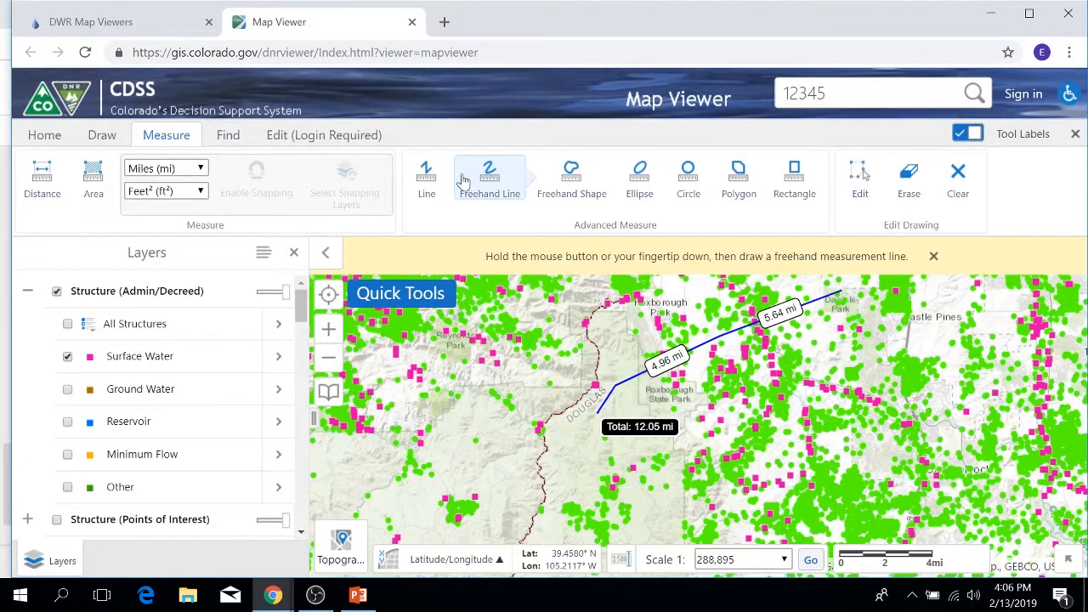
left_click(490, 176)
left_click(680, 176)
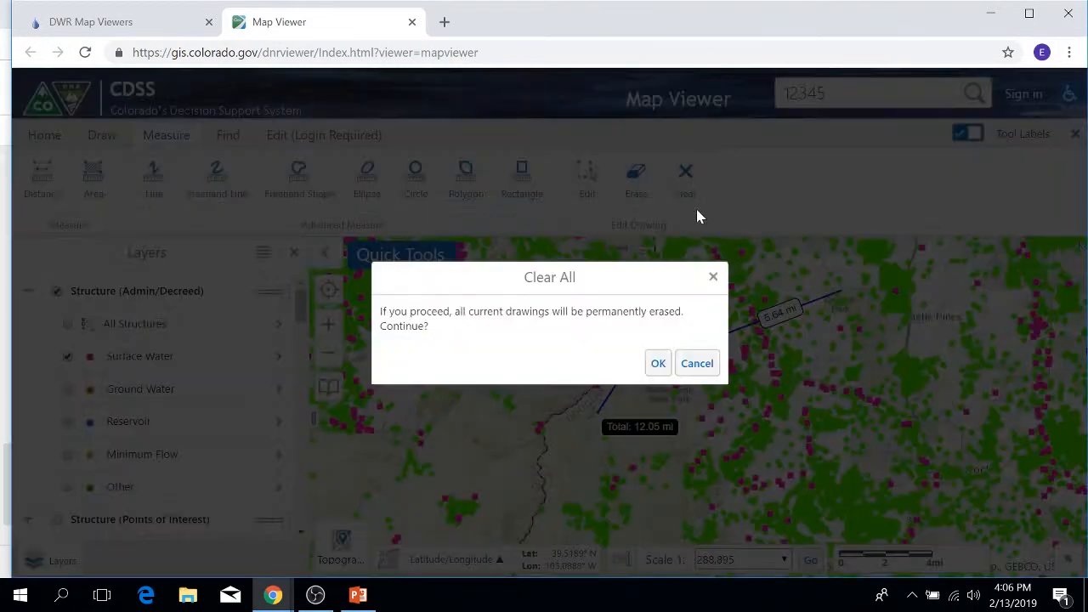
left_click(660, 363)
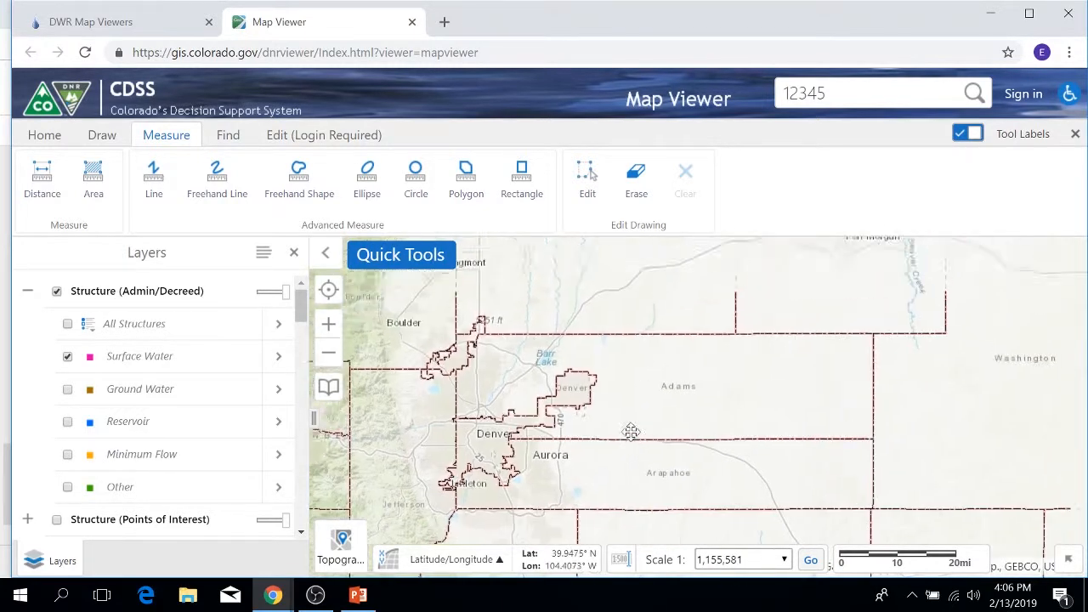
Hide the Structure (Admin/Decreed) layer group, with the map framed on the South Platte River between Orchard and Weldona.
left_click_drag(870, 346, 707, 425)
scroll(694, 437, "up", 2)
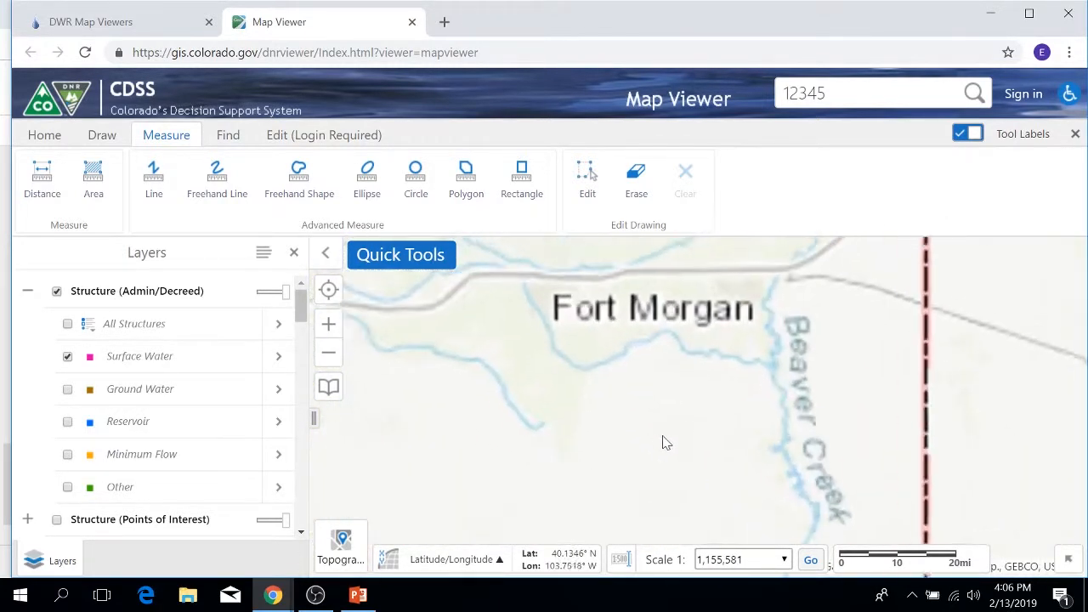
left_click_drag(597, 406, 828, 454)
scroll(671, 437, "up", 1)
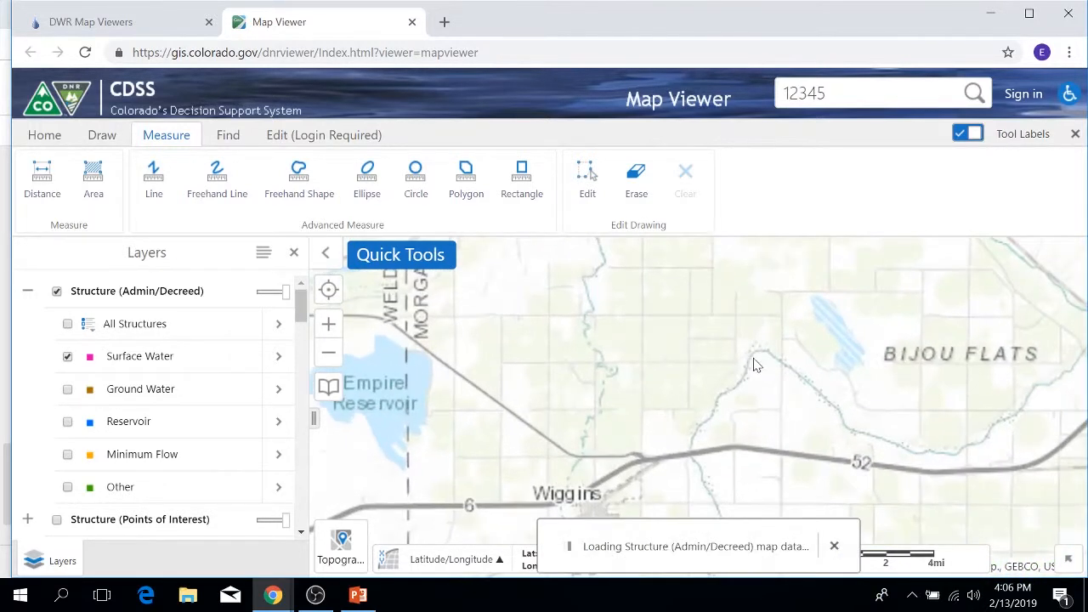
scroll(697, 371, "down", 1)
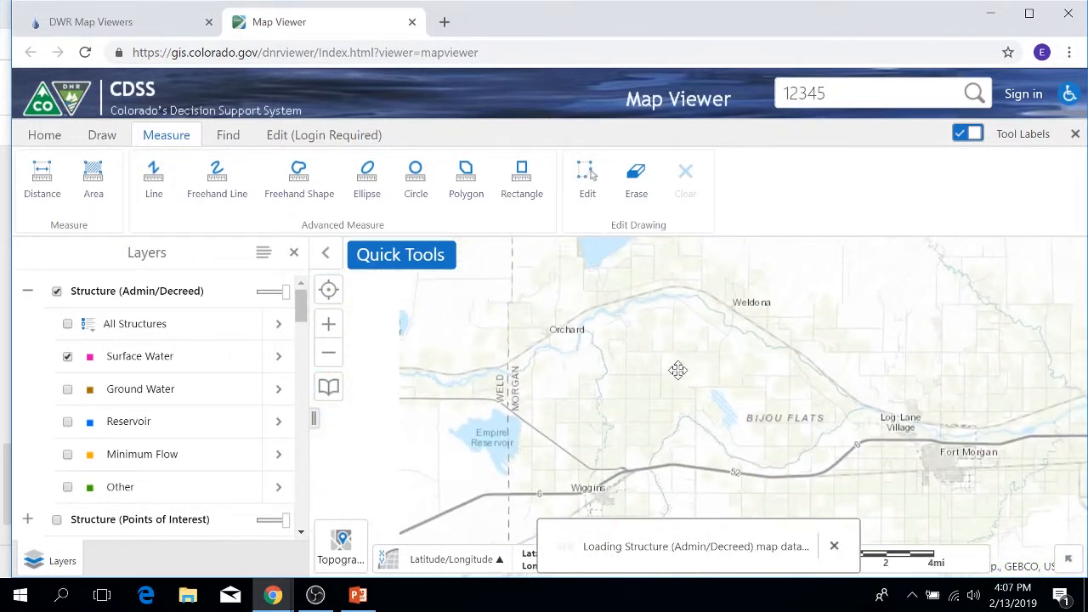
left_click(227, 137)
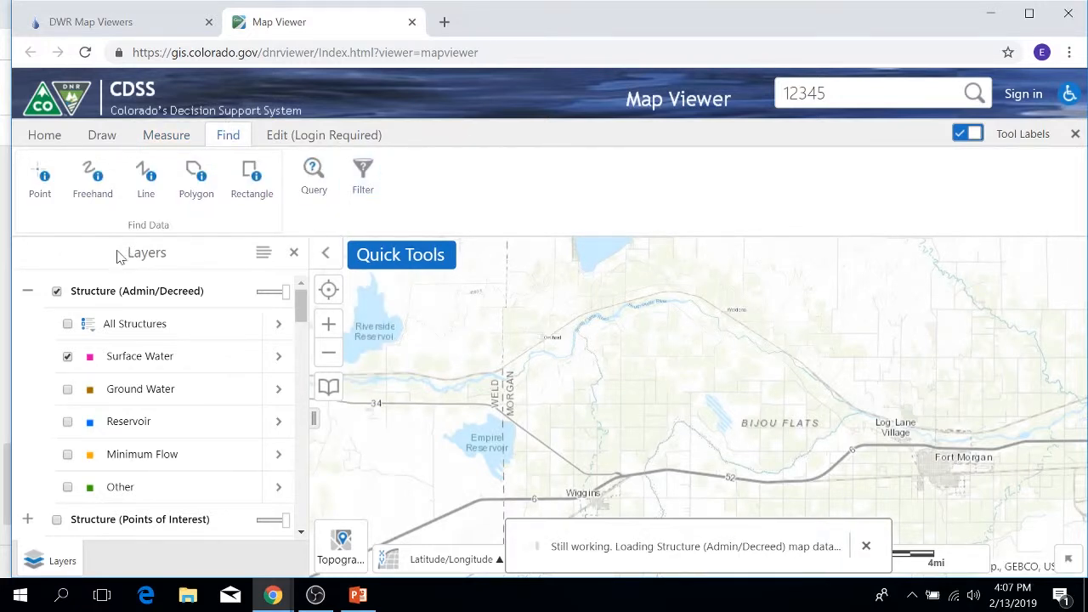
left_click(57, 291)
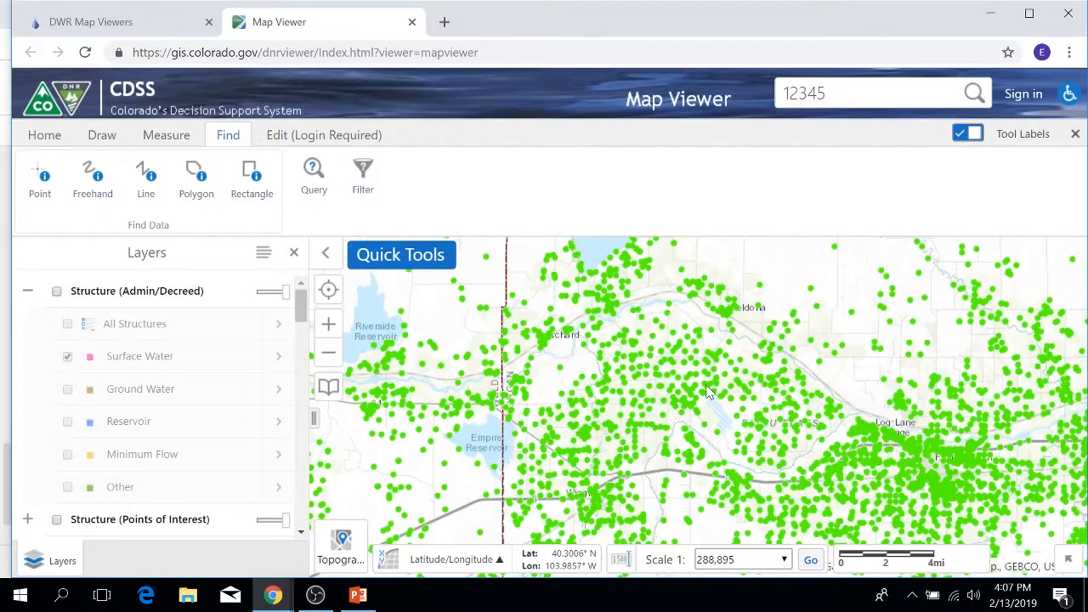
scroll(705, 387, "up", 1)
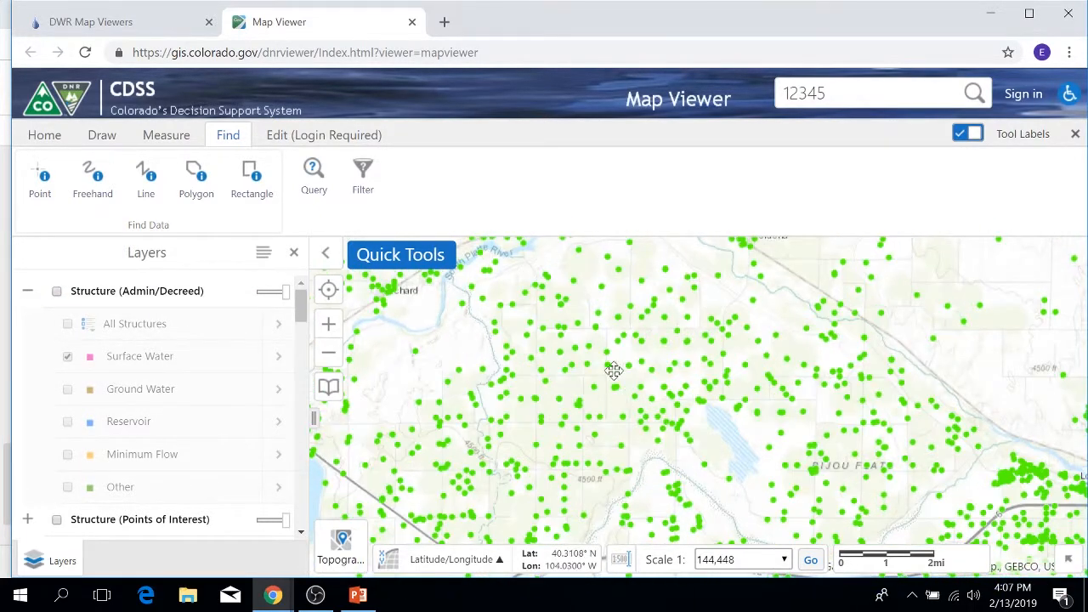
left_click_drag(611, 369, 659, 433)
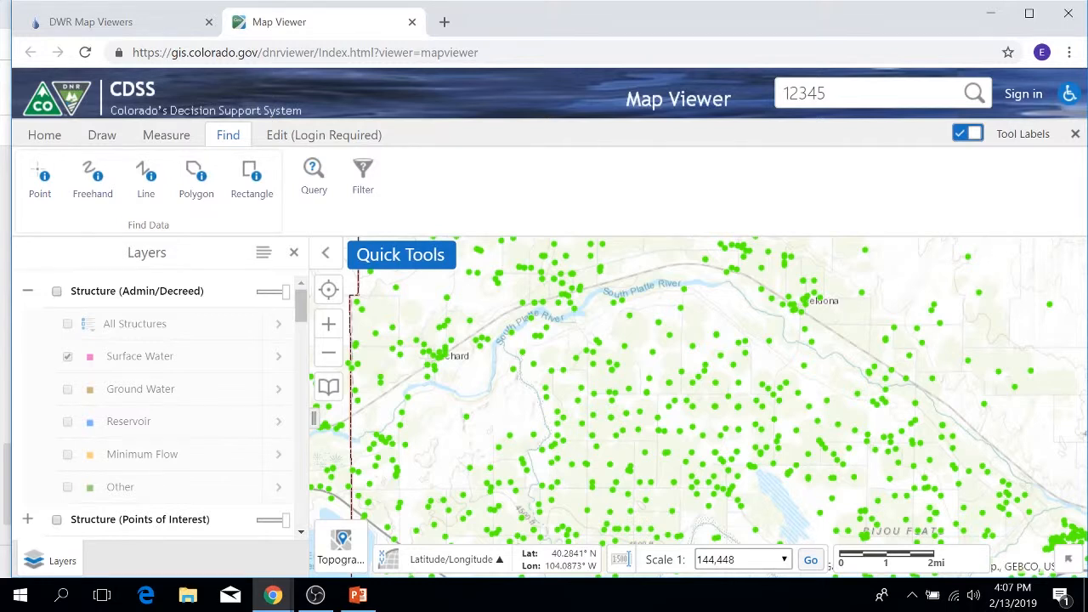
Compare the point find tool's options with those of the general Identify tool.
left_click(32, 184)
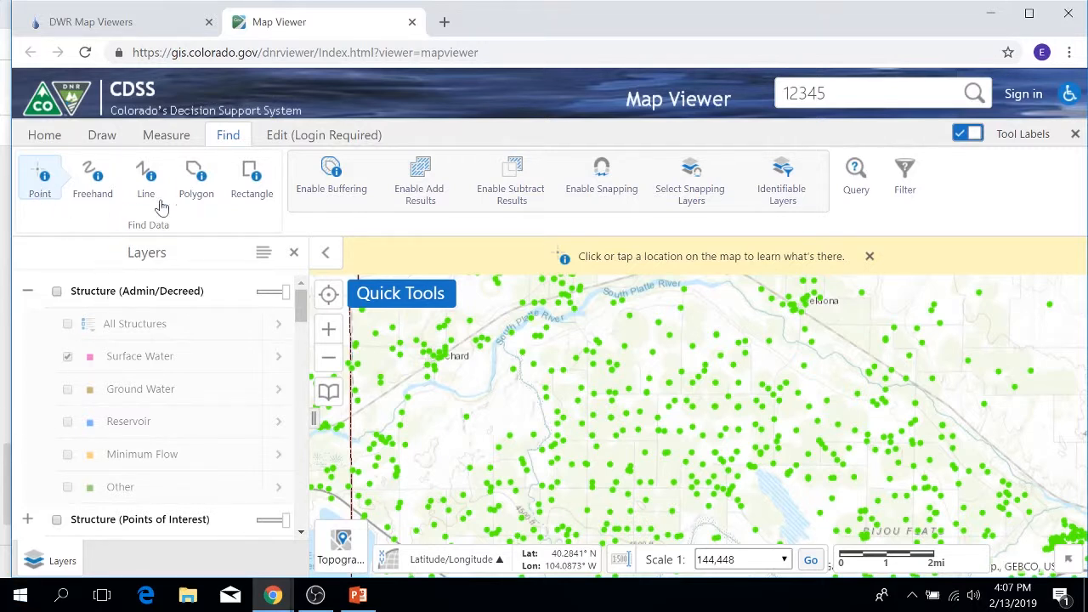
left_click(48, 136)
left_click(94, 185)
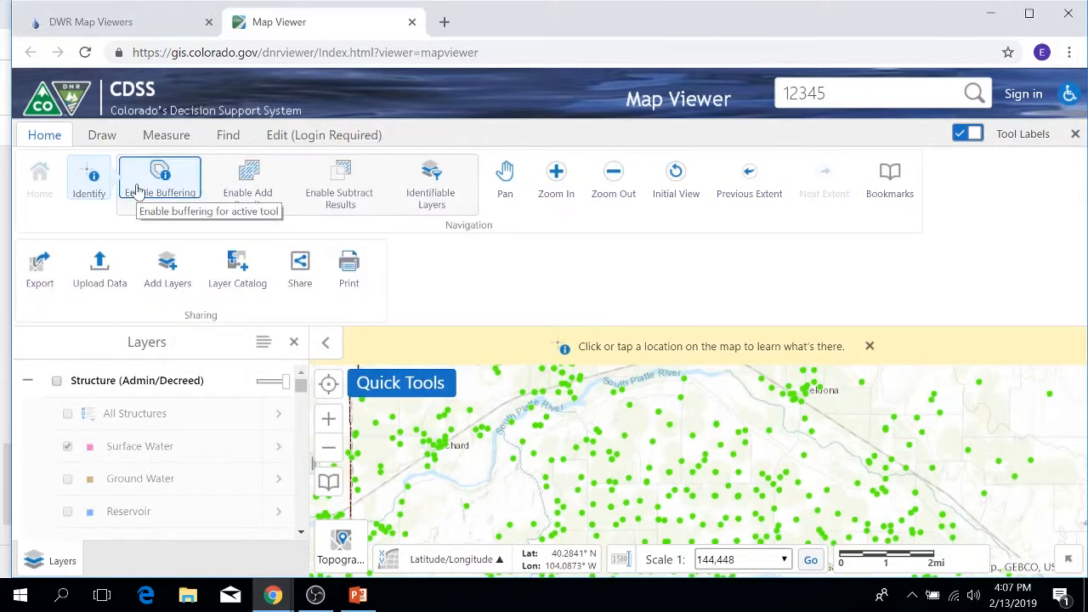
left_click(226, 136)
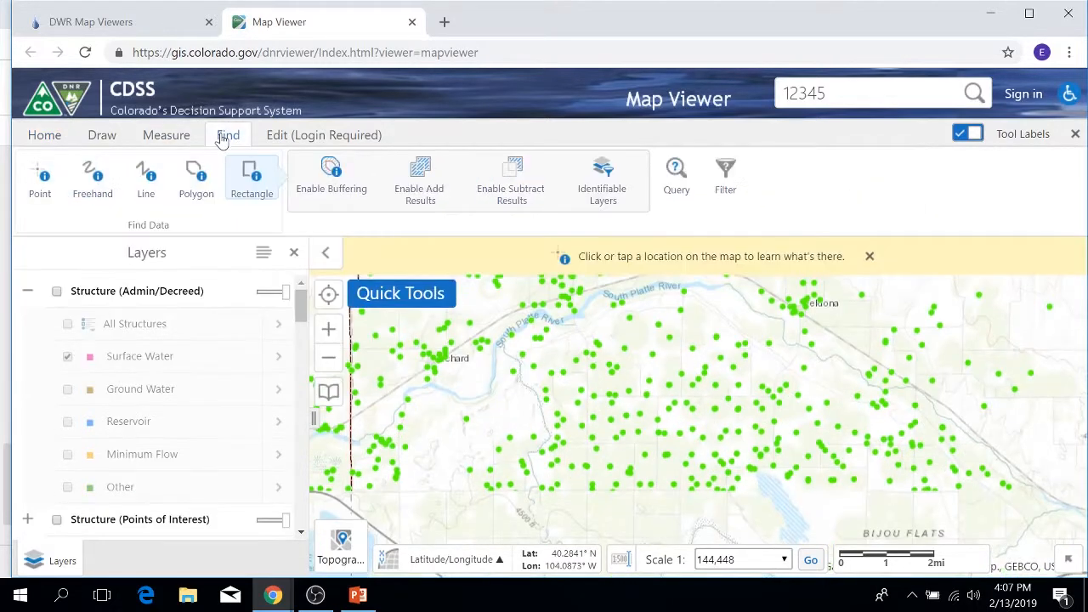
Identify features within a 1-mile buffer around a point south of the South Platte River, between Orchard and Weldona.
left_click(42, 185)
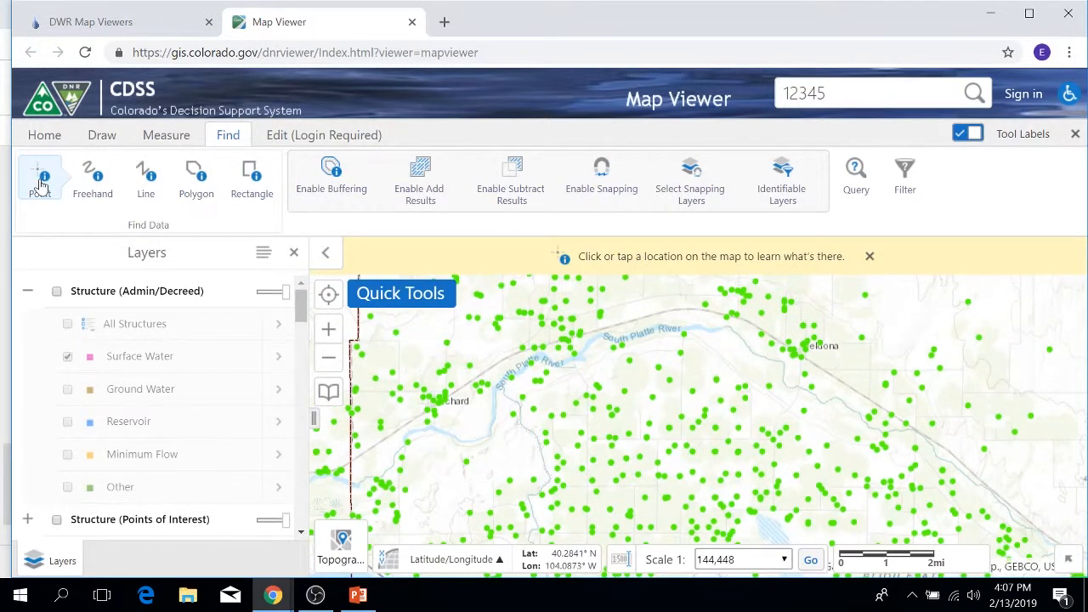
left_click(334, 173)
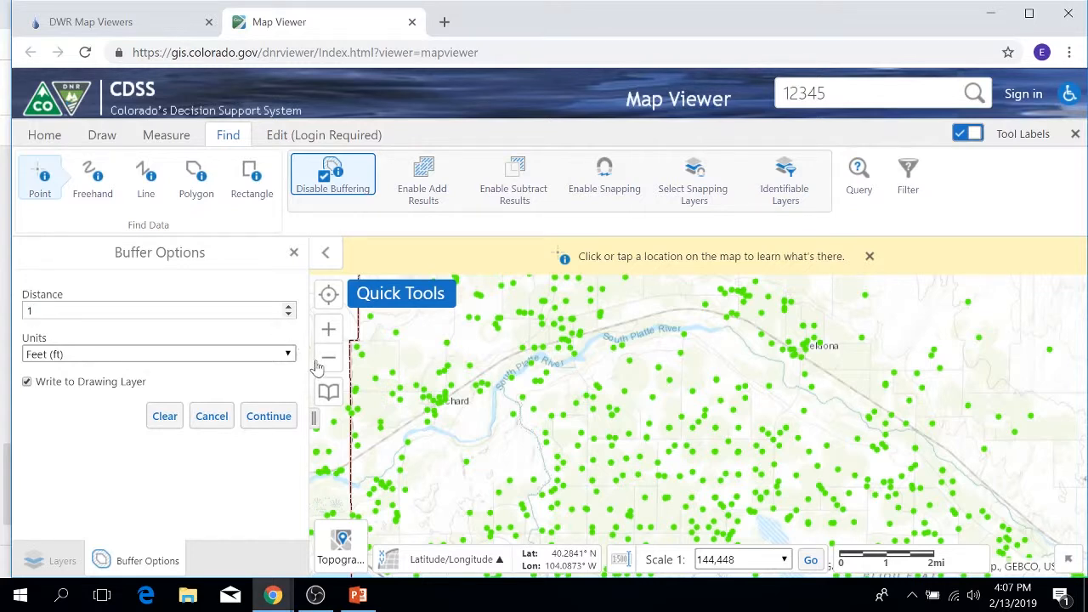
left_click(287, 354)
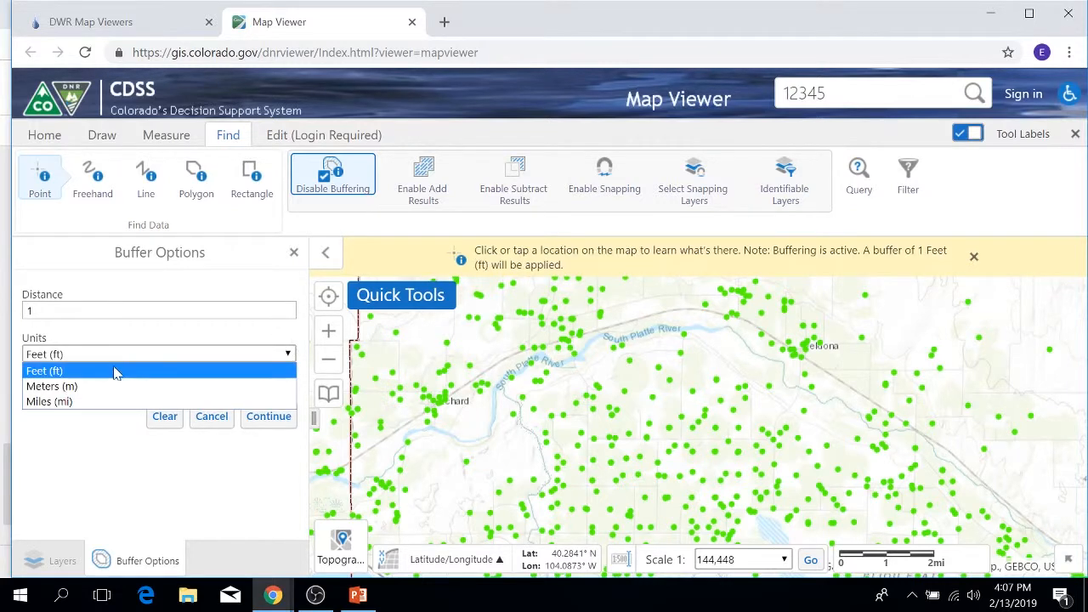
left_click(46, 402)
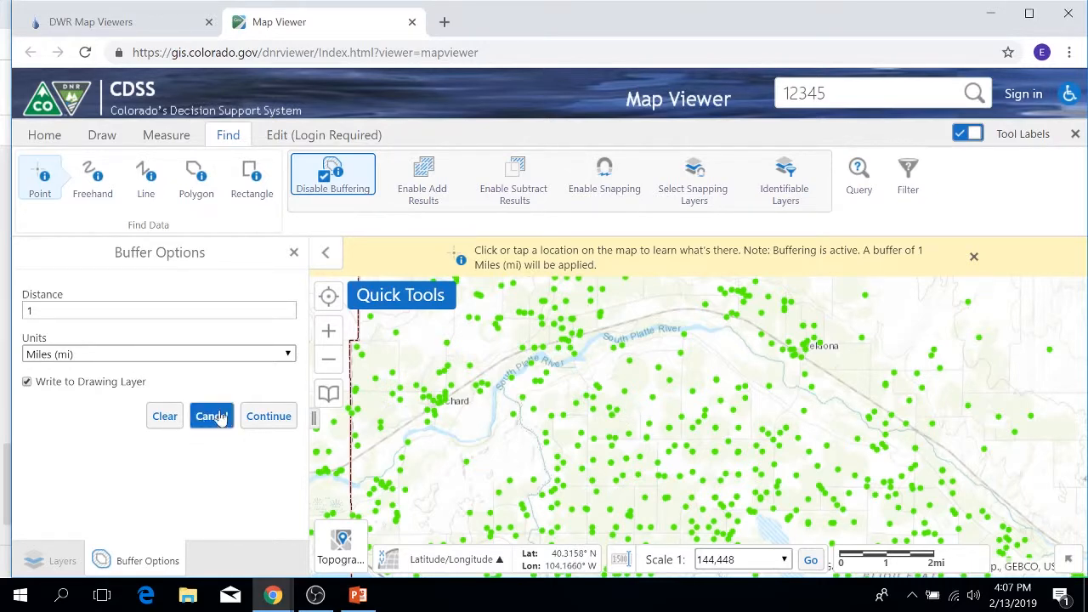
left_click(258, 416)
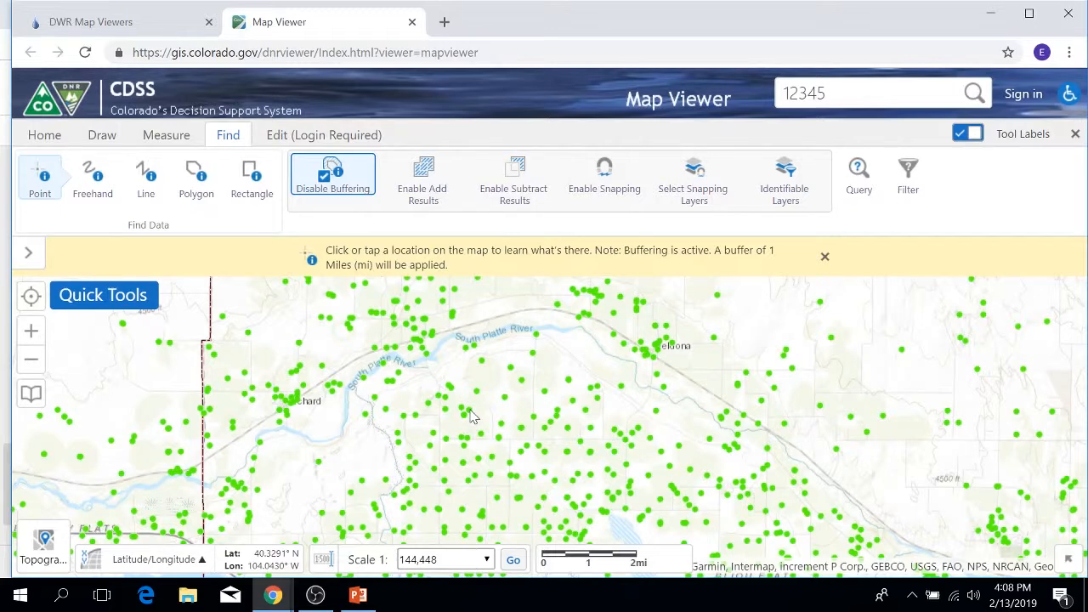
left_click(473, 416)
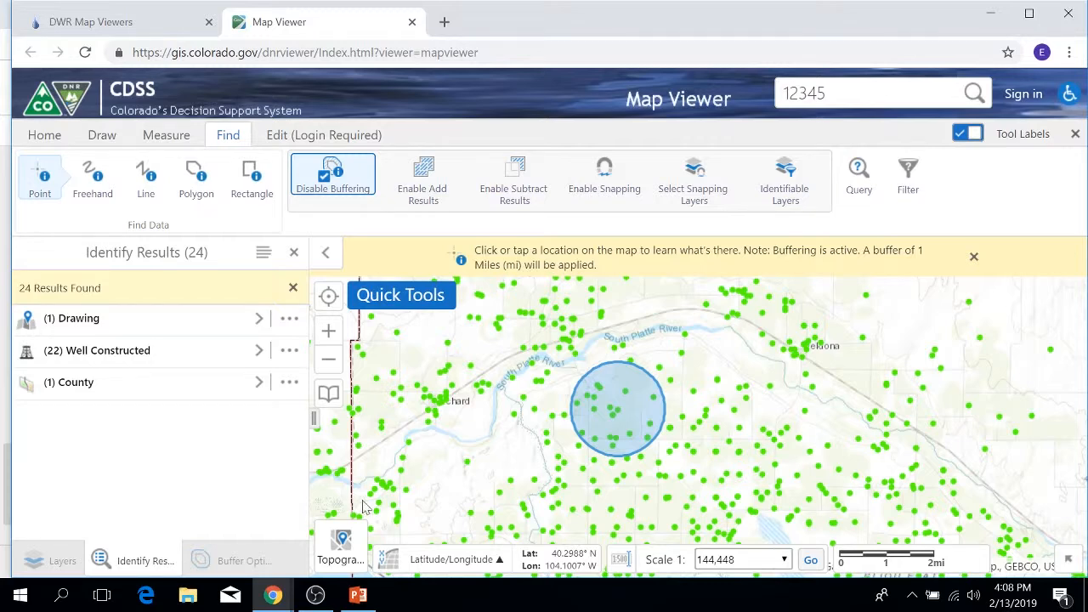
Open the feature details of Well Constructed 42762- from the buffered identify results.
left_click(255, 350)
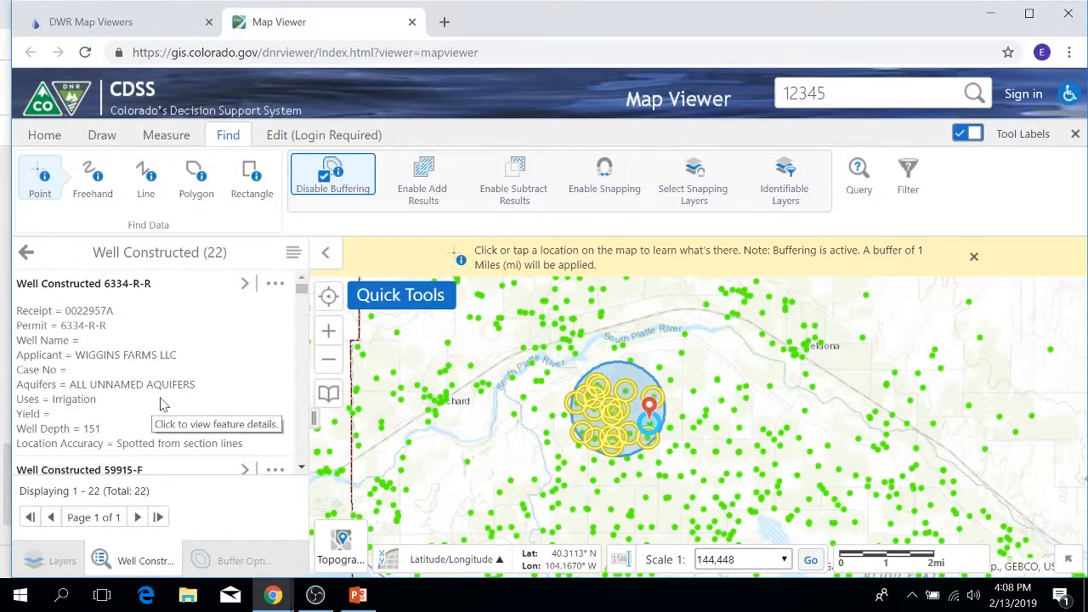
scroll(166, 406, "down", 2)
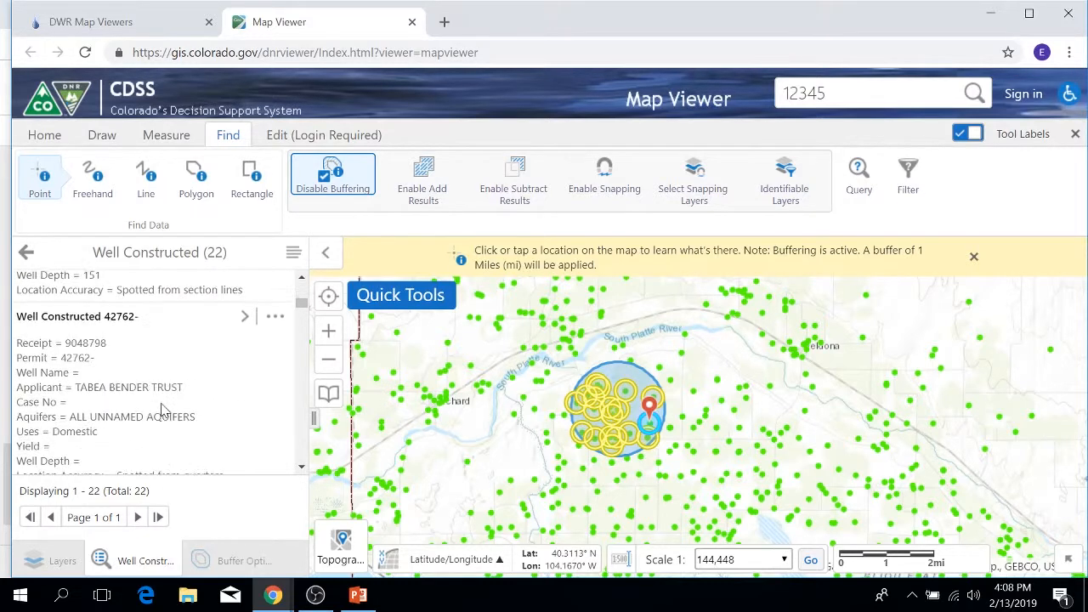
left_click(245, 320)
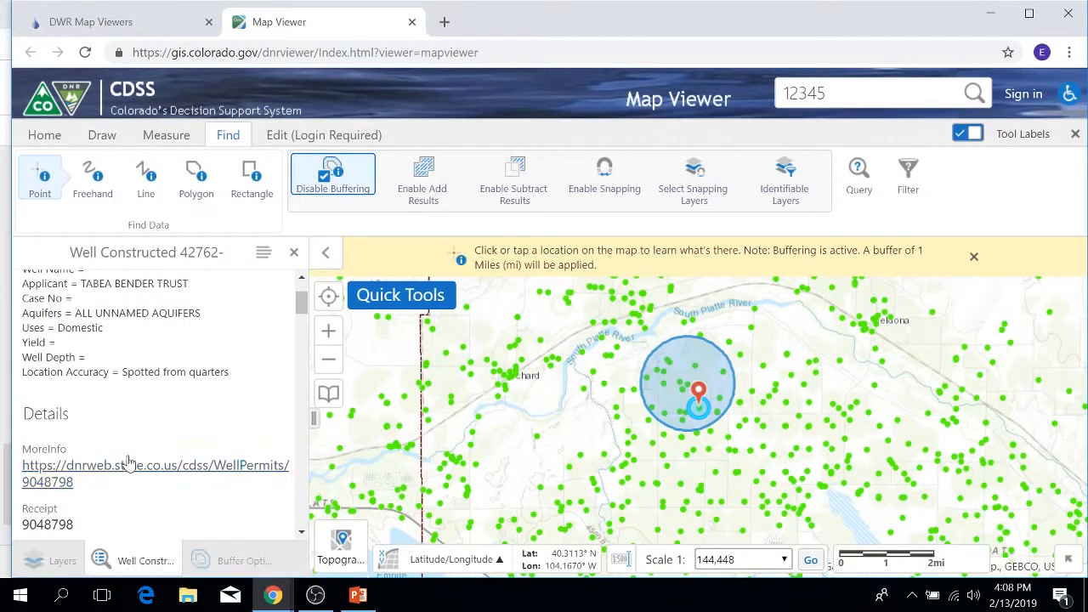
Review the actions offered for this single well and for the whole Well Constructed results list.
left_click(263, 254)
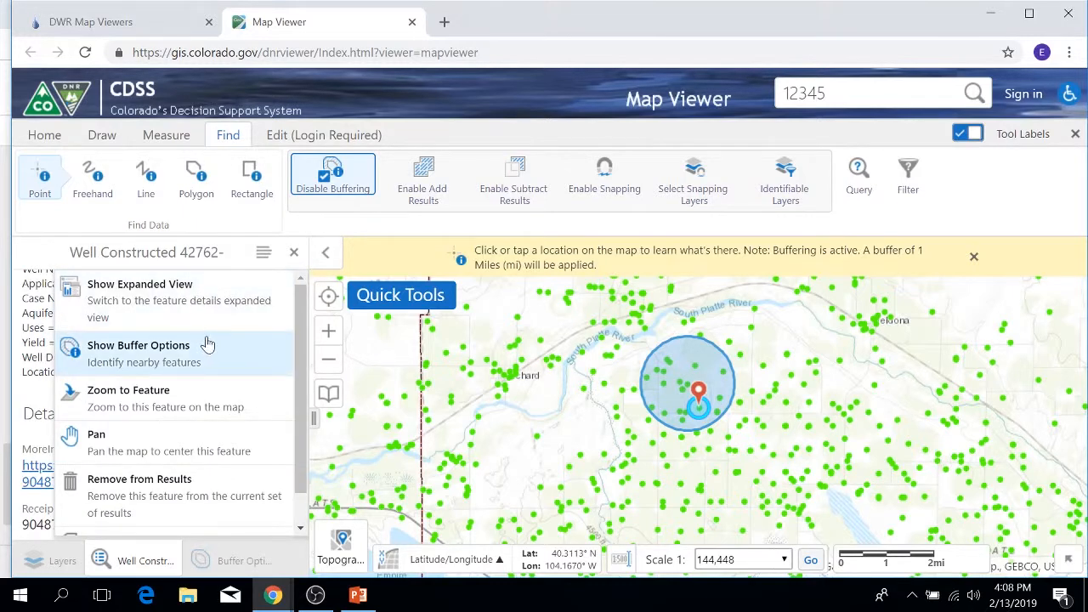
scroll(181, 374, "down", 1)
scroll(183, 370, "up", 1)
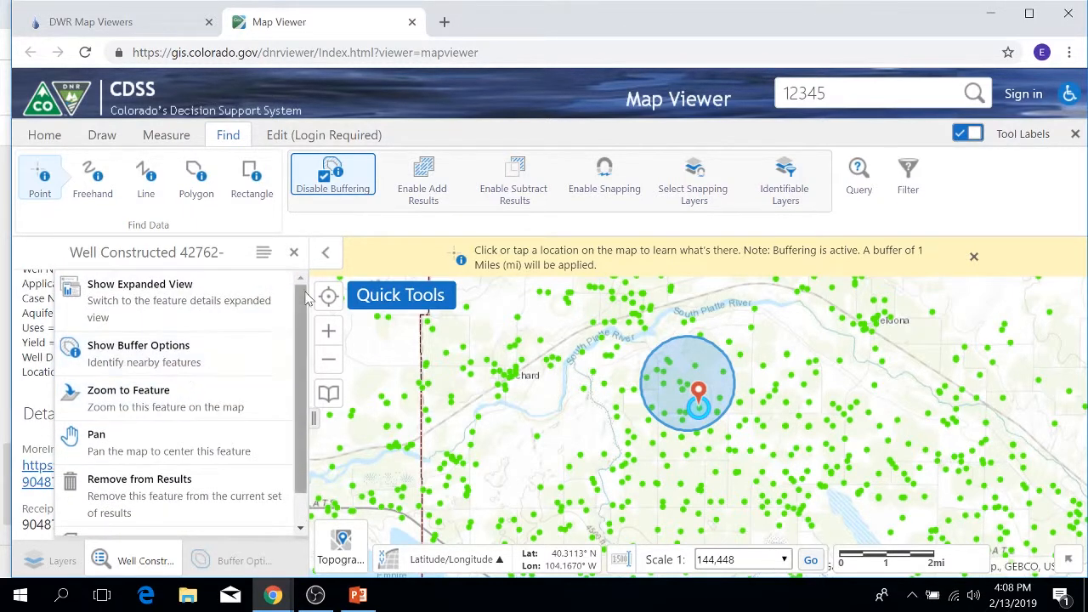
left_click(294, 255)
left_click(293, 253)
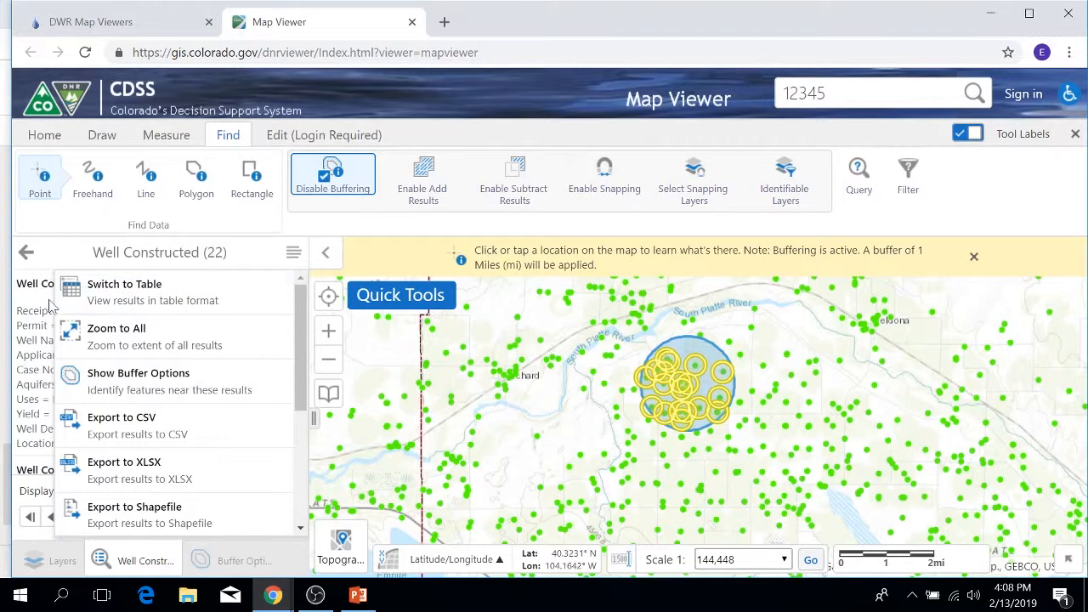
Close the identify results and turn off buffering and the point find tool, with the layer list shown again.
left_click(26, 252)
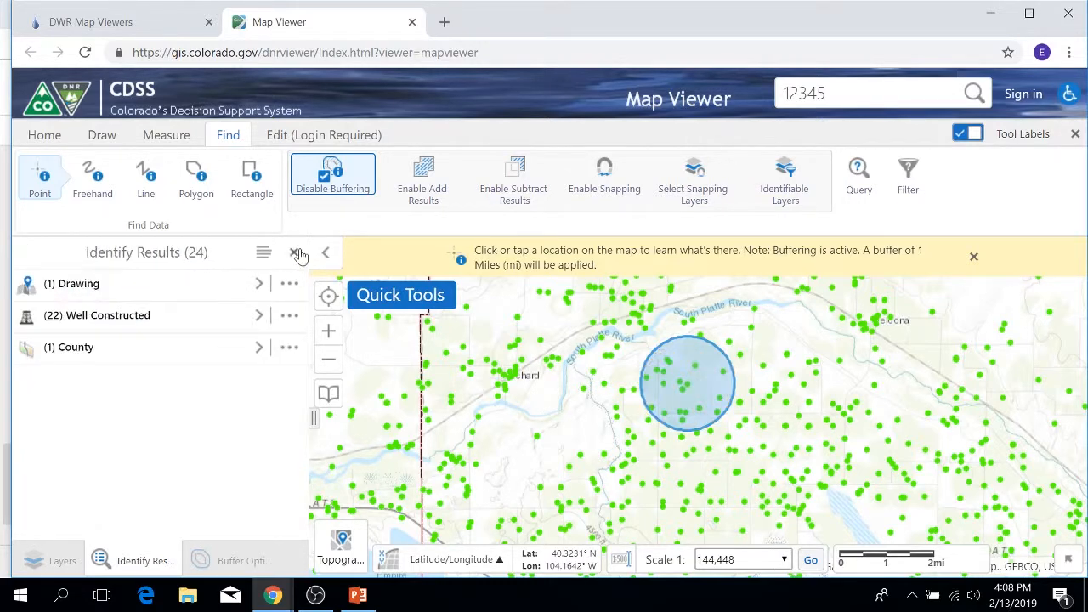
left_click(294, 254)
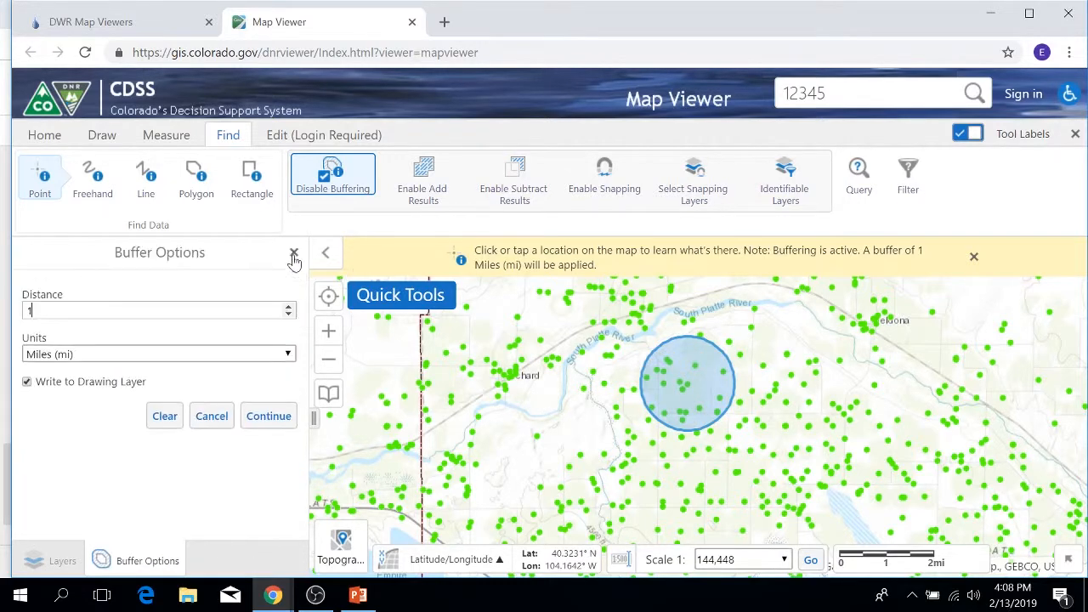
left_click(211, 415)
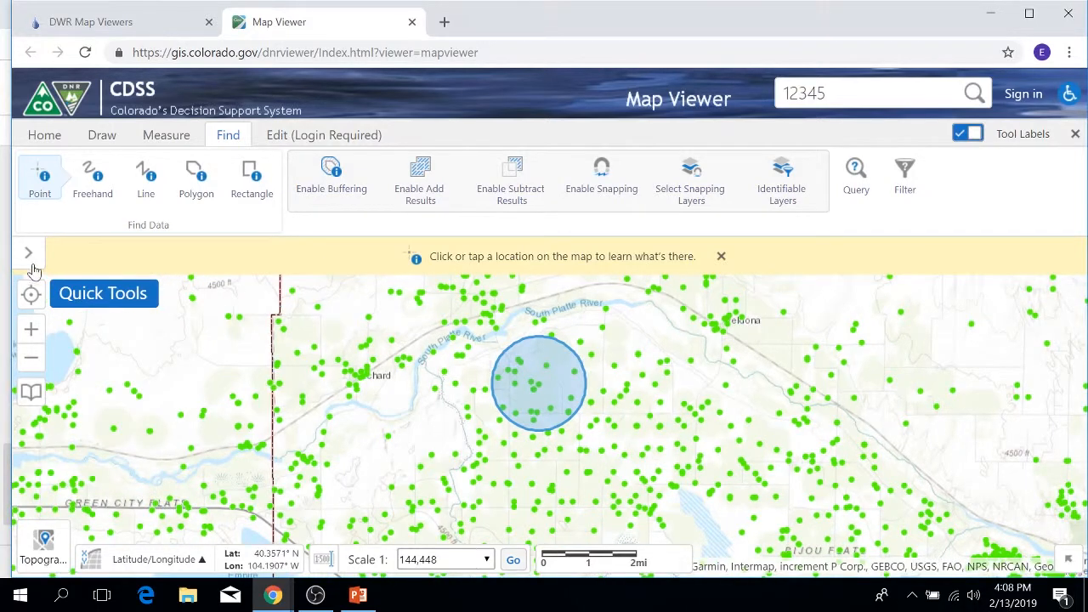
left_click(27, 253)
left_click(44, 186)
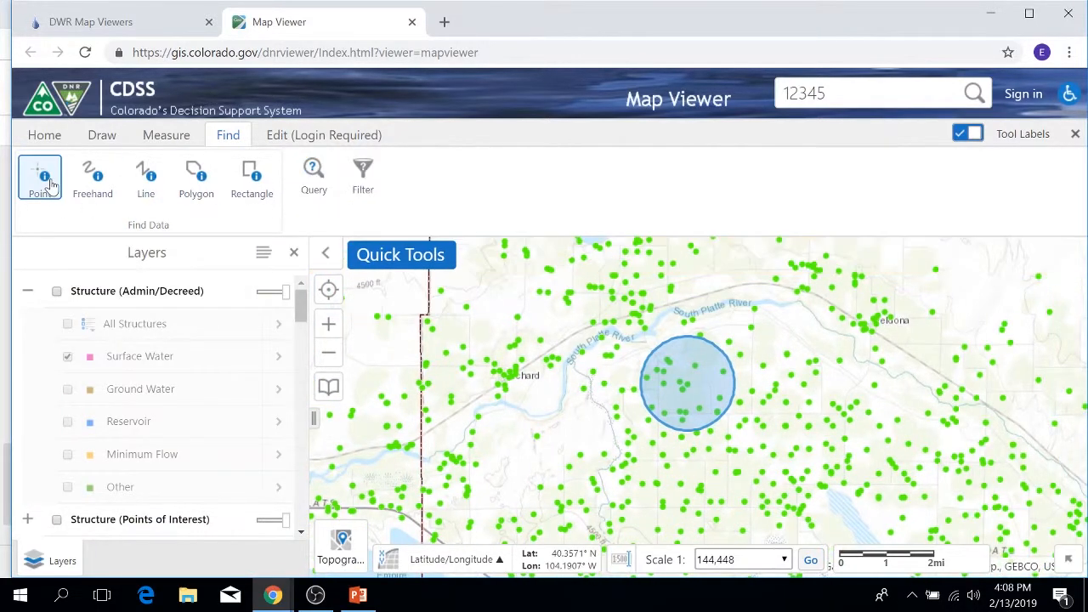
left_click(44, 187)
left_click(330, 175)
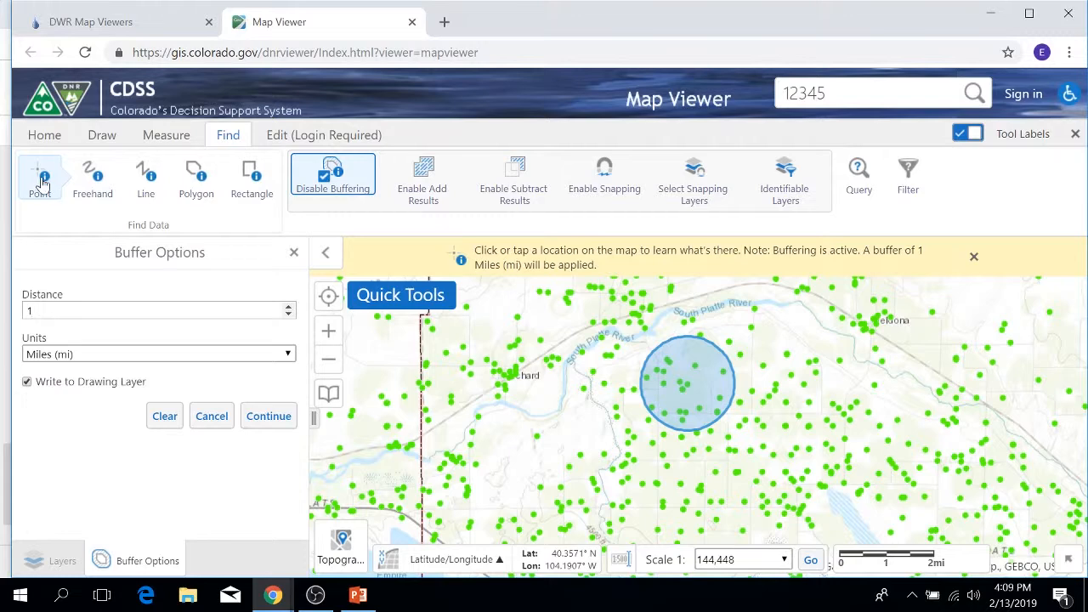
left_click(337, 190)
left_click(39, 187)
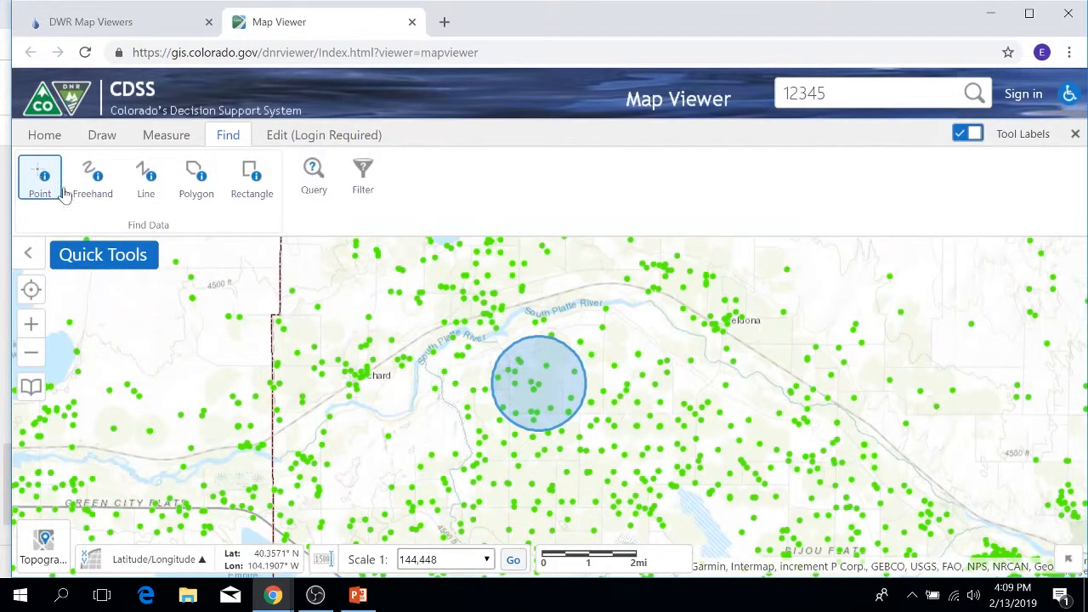
left_click(29, 252)
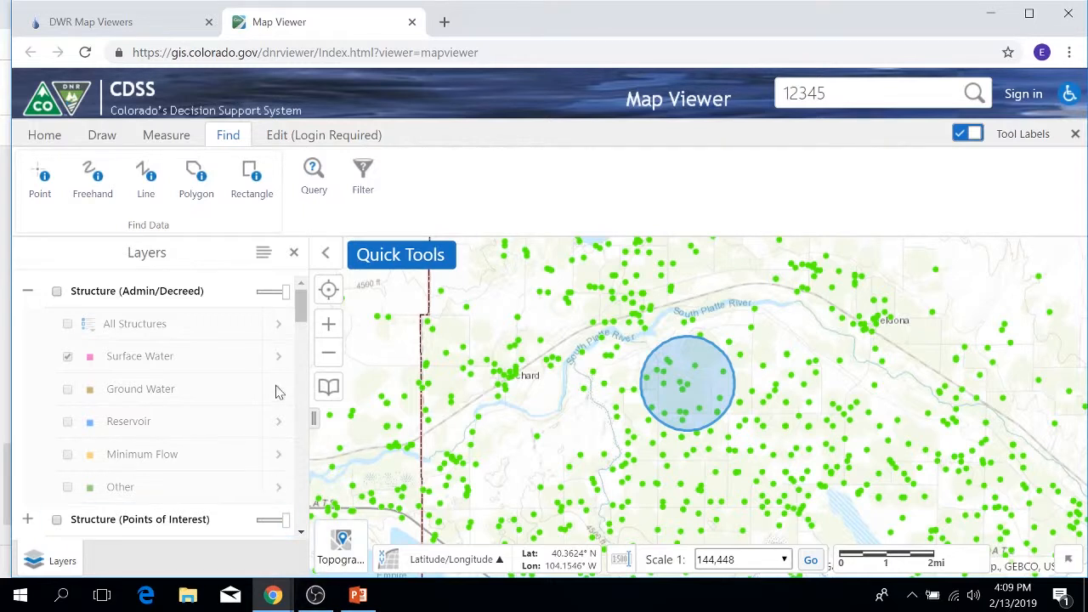
Expand the Well Application group in the layer list to check which well layer is displayed for the query.
left_click(313, 173)
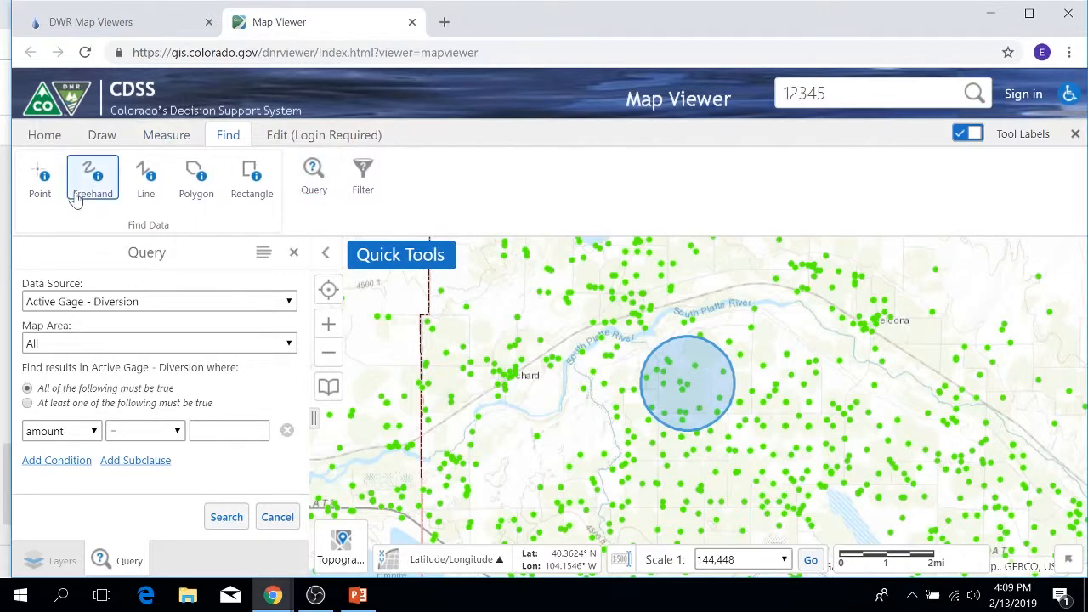
left_click(58, 561)
scroll(81, 374, "down", 2)
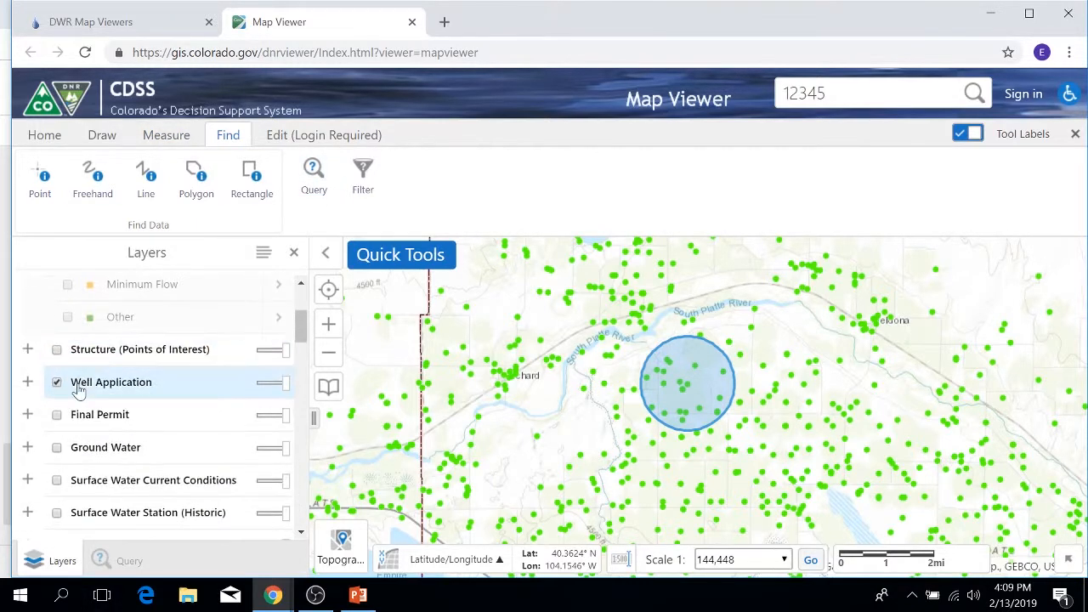
left_click(28, 383)
scroll(213, 388, "down", 1)
scroll(212, 388, "down", 1)
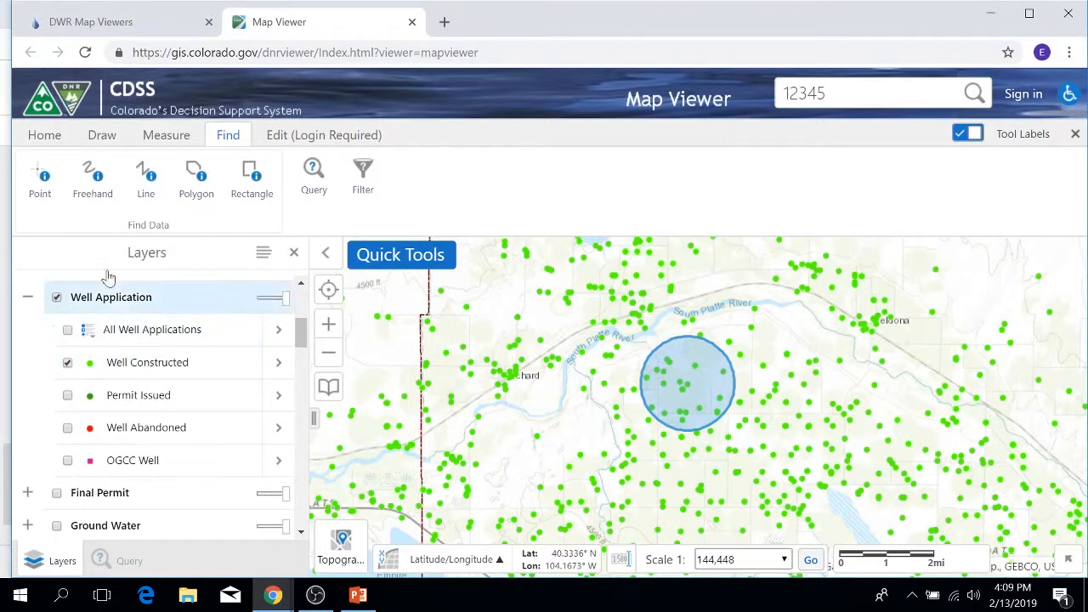
Set up a query on the Well Constructed data source, limited to the Current Extent map area.
left_click(306, 175)
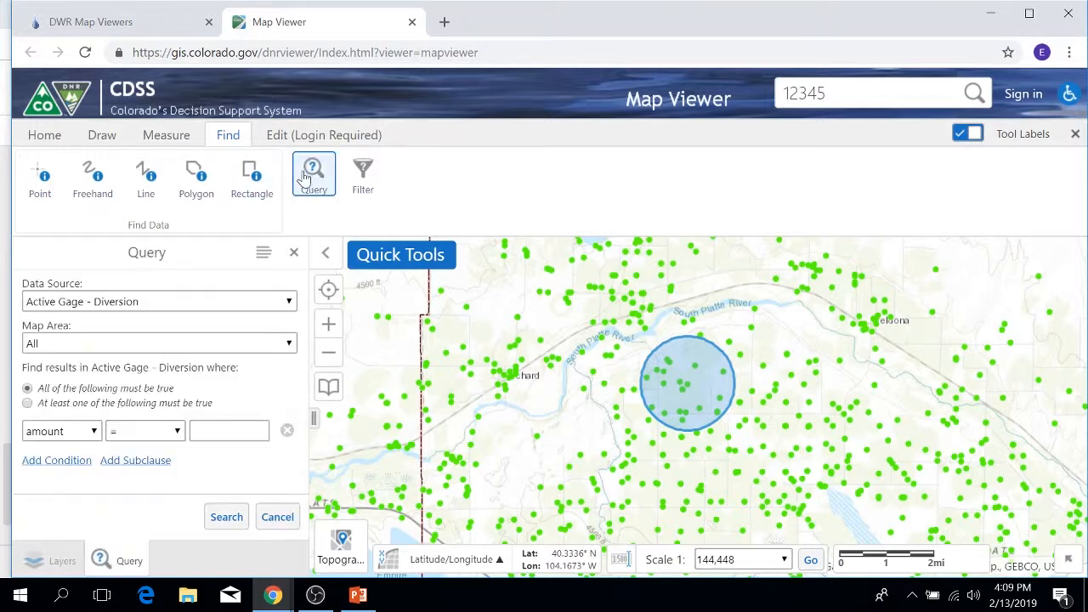
left_click(288, 303)
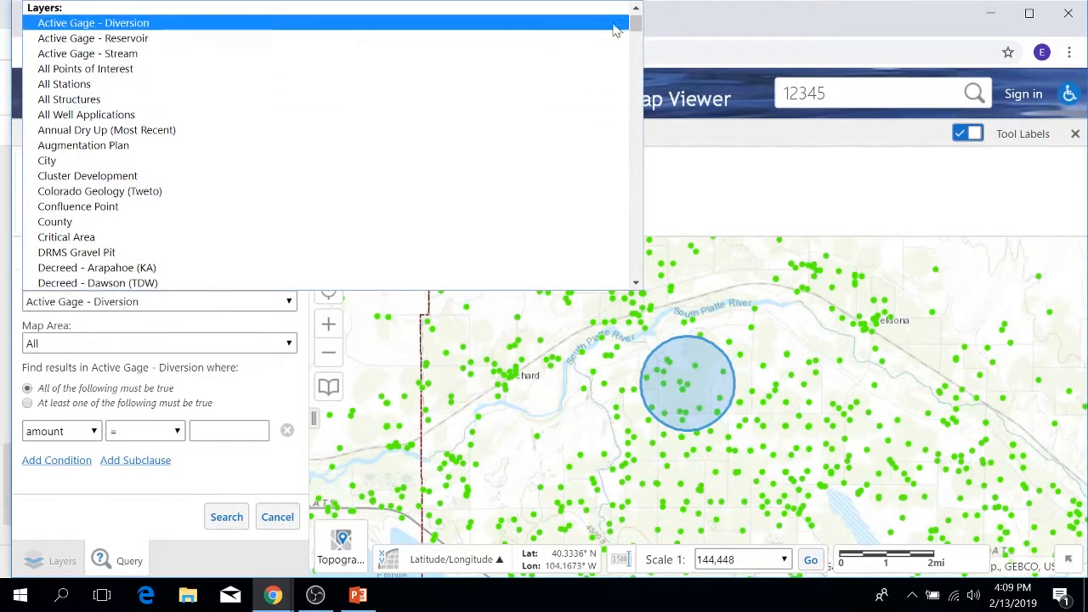
left_click_drag(636, 25, 634, 274)
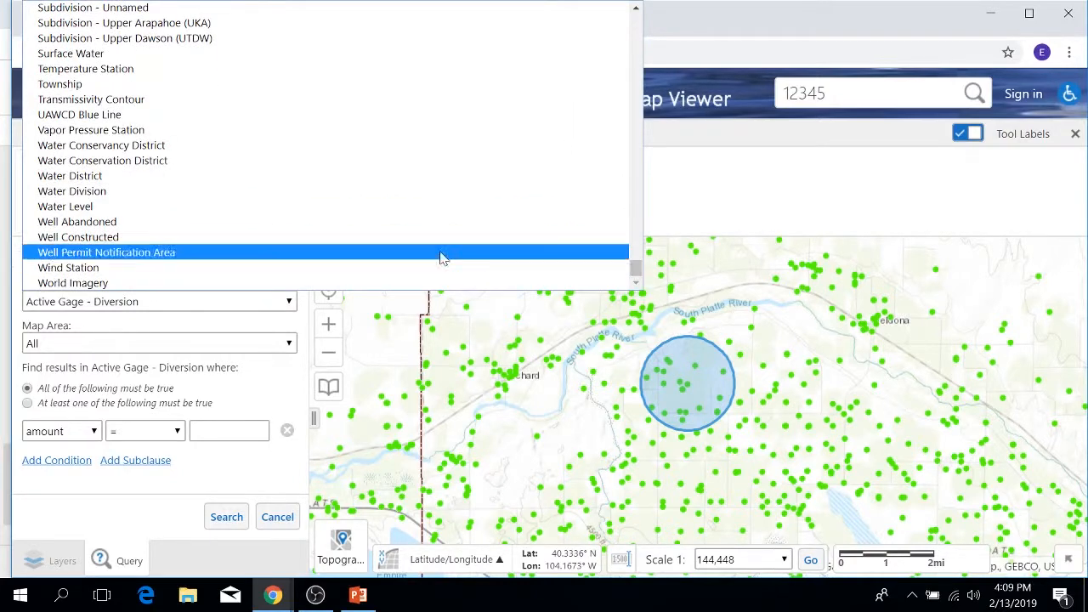
left_click(88, 238)
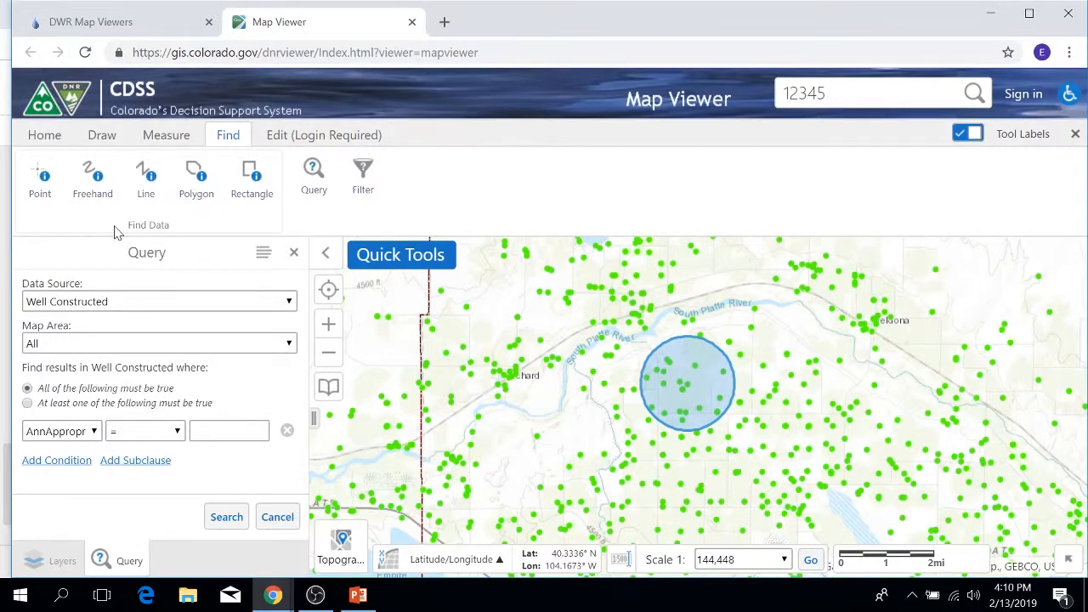
left_click(288, 345)
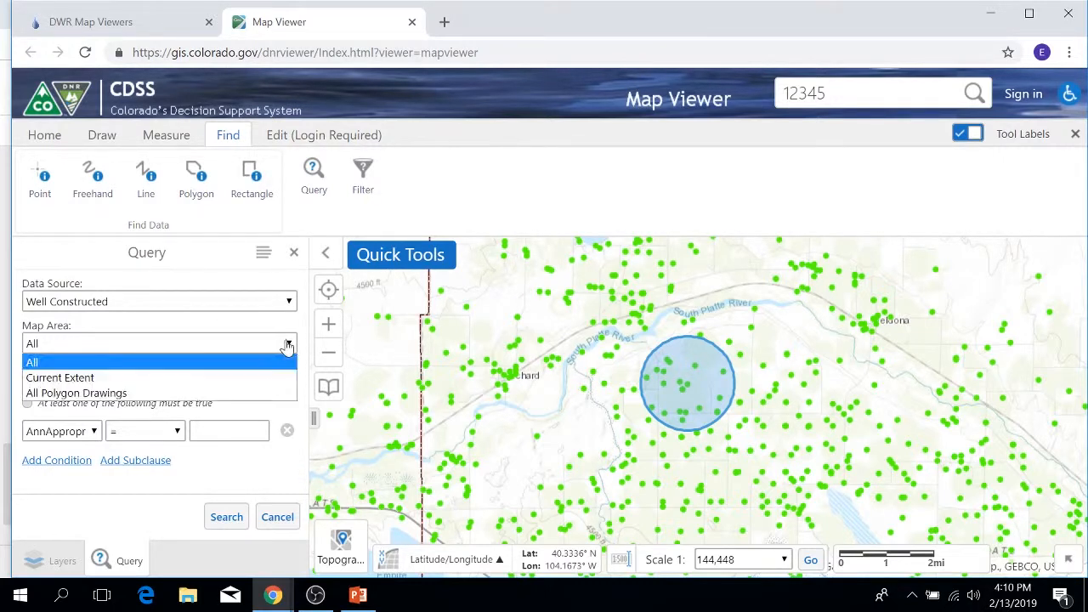
left_click(73, 378)
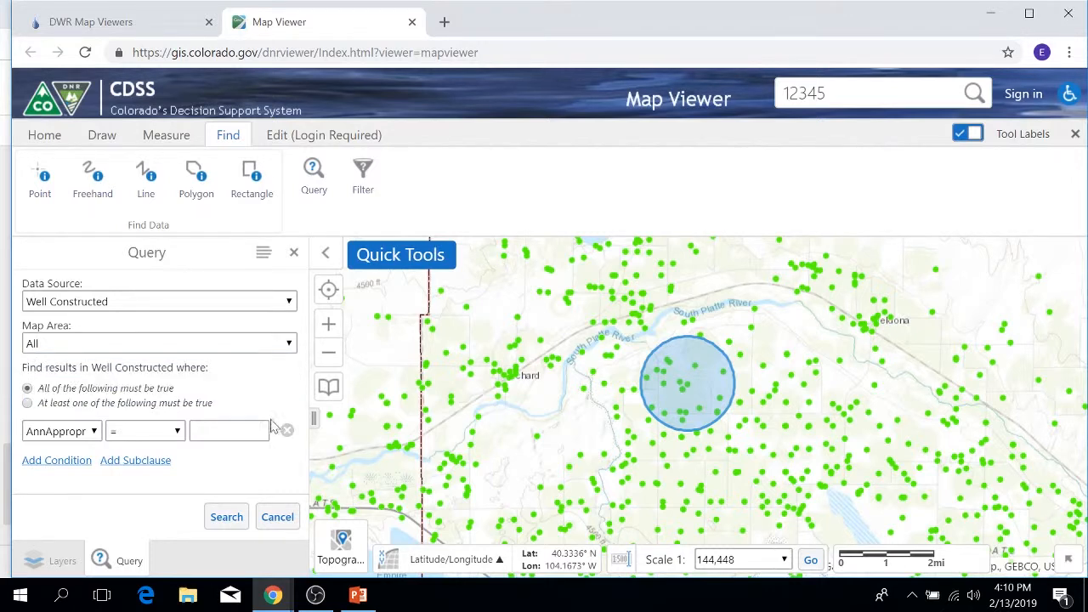
left_click(289, 344)
left_click(77, 379)
Define the query condition as Yield > 500.
left_click(92, 431)
scroll(73, 293, "down", 1)
left_click_drag(117, 217, 117, 421)
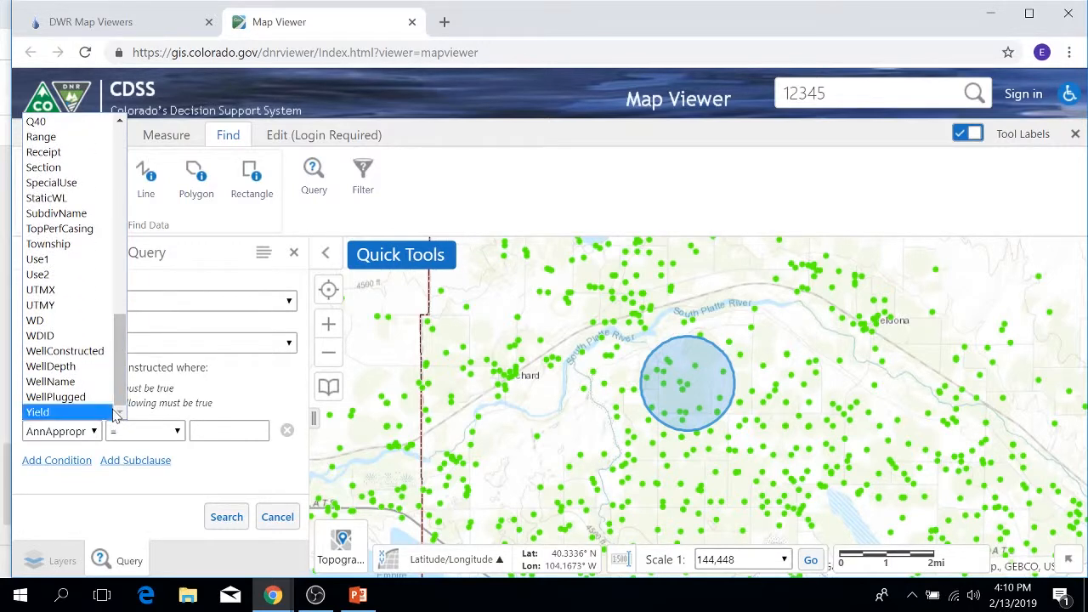
left_click(65, 412)
left_click(179, 433)
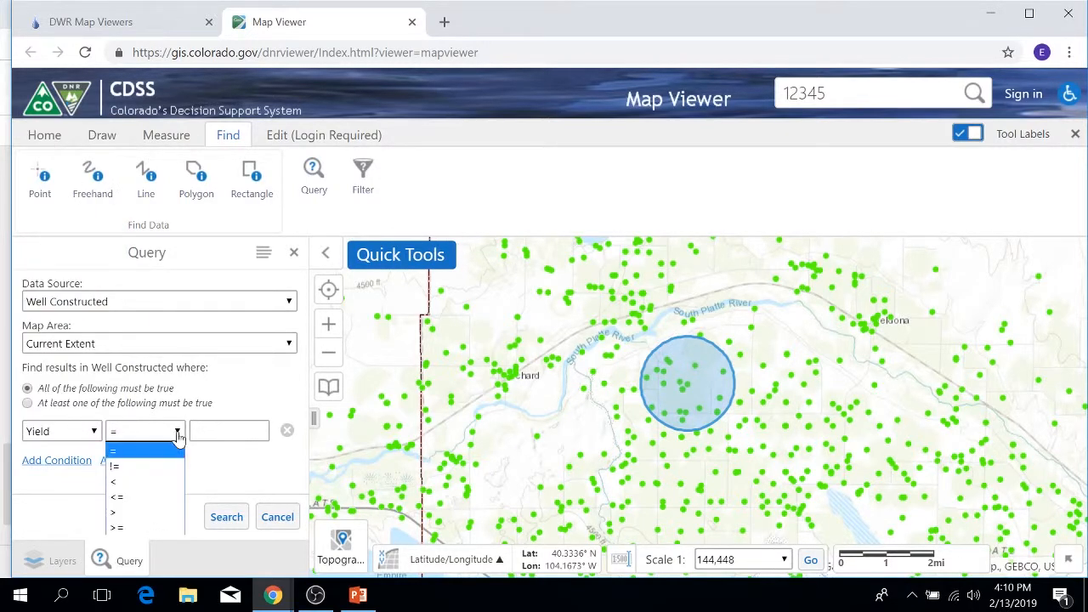
left_click(118, 513)
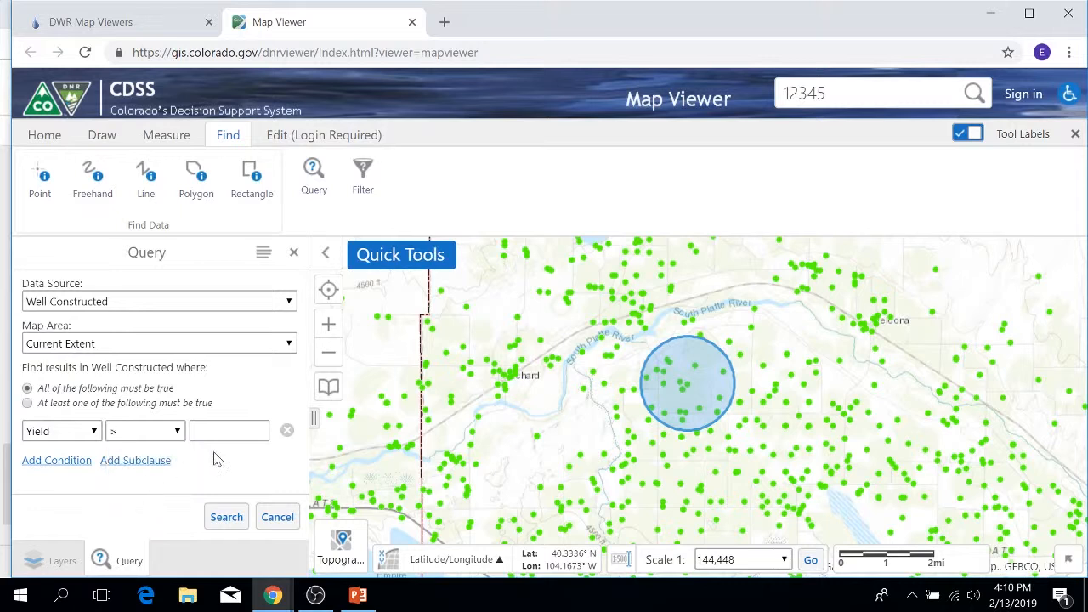
left_click(193, 431)
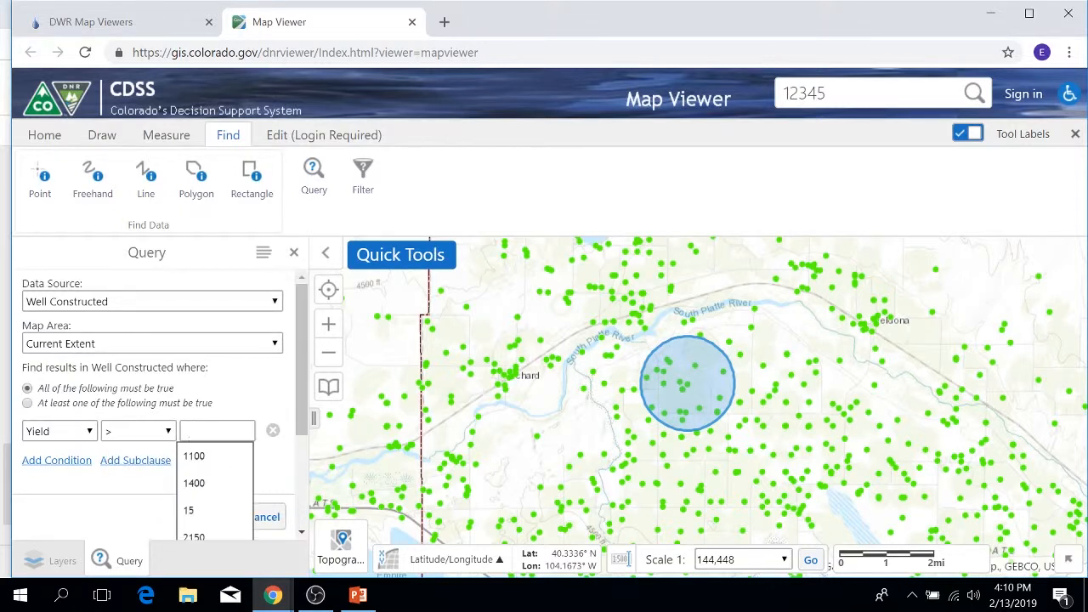
type("500")
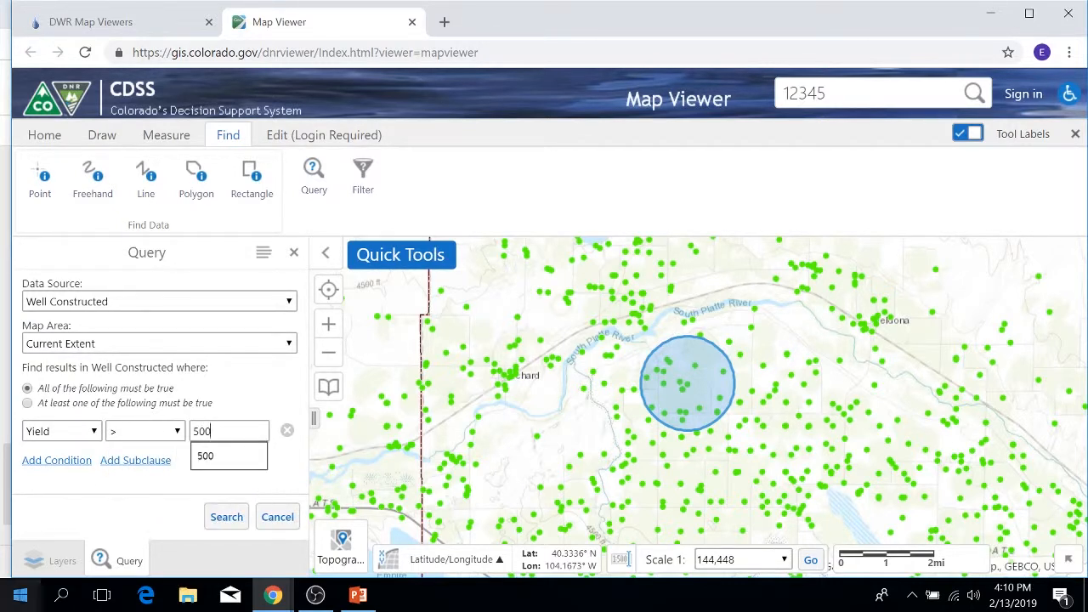
left_click(231, 457)
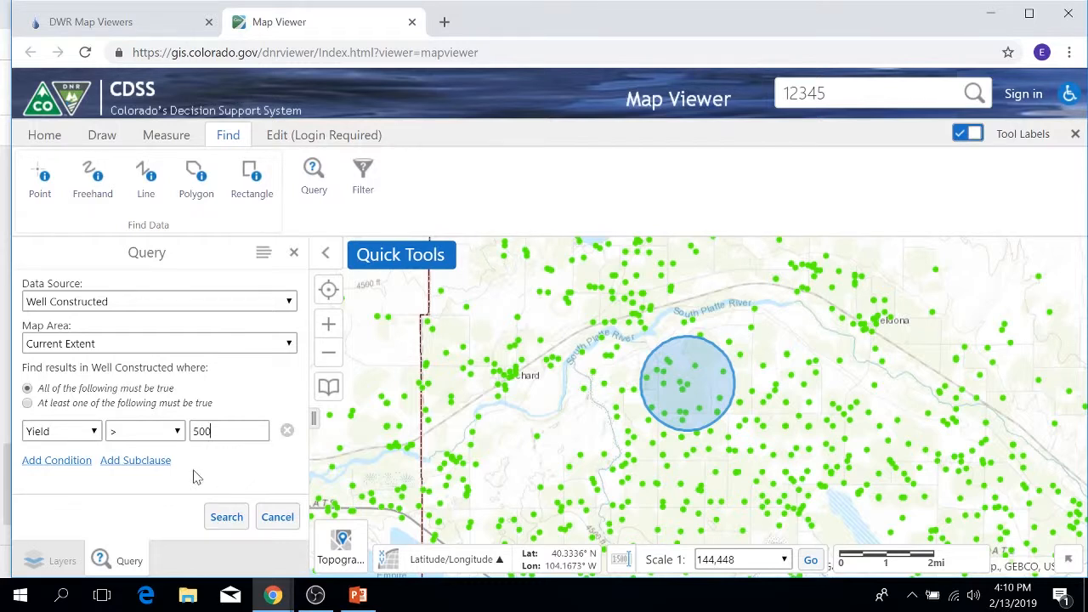
Add a second query condition, WellDepth > 50, and run the search on the constructed wells.
left_click(47, 466)
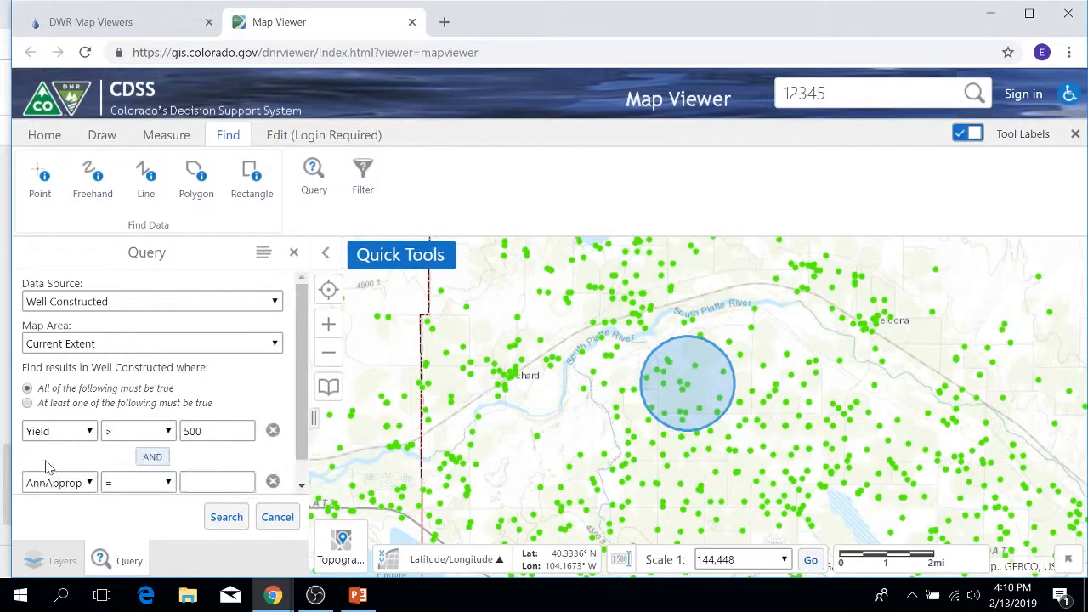
left_click(88, 482)
left_click_drag(119, 259, 121, 459)
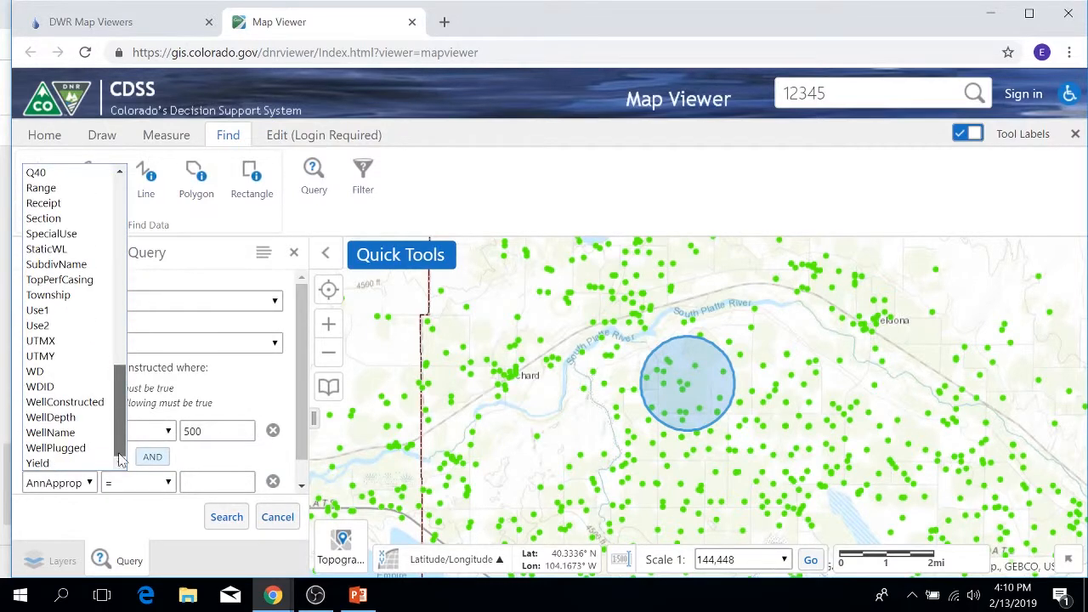
left_click(52, 418)
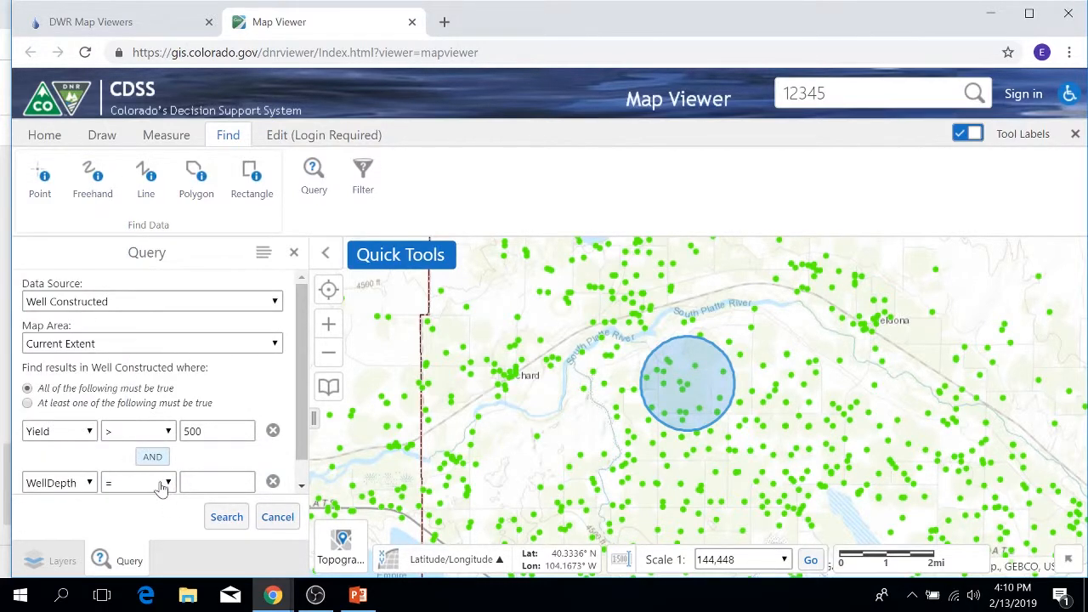
left_click(164, 483)
left_click(113, 448)
left_click(208, 482)
type("5")
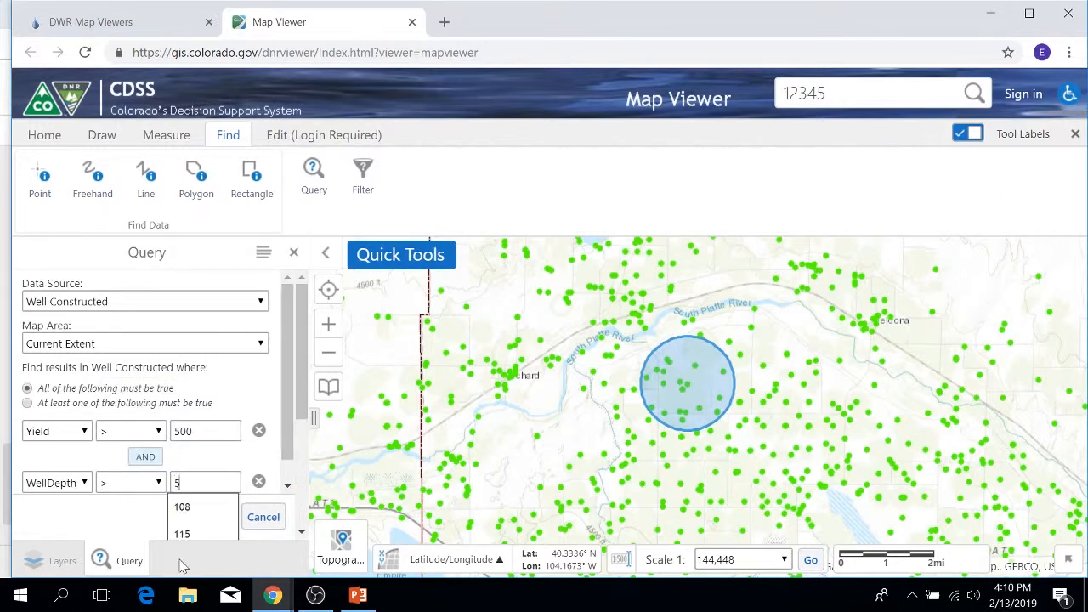
type("0")
left_click(117, 520)
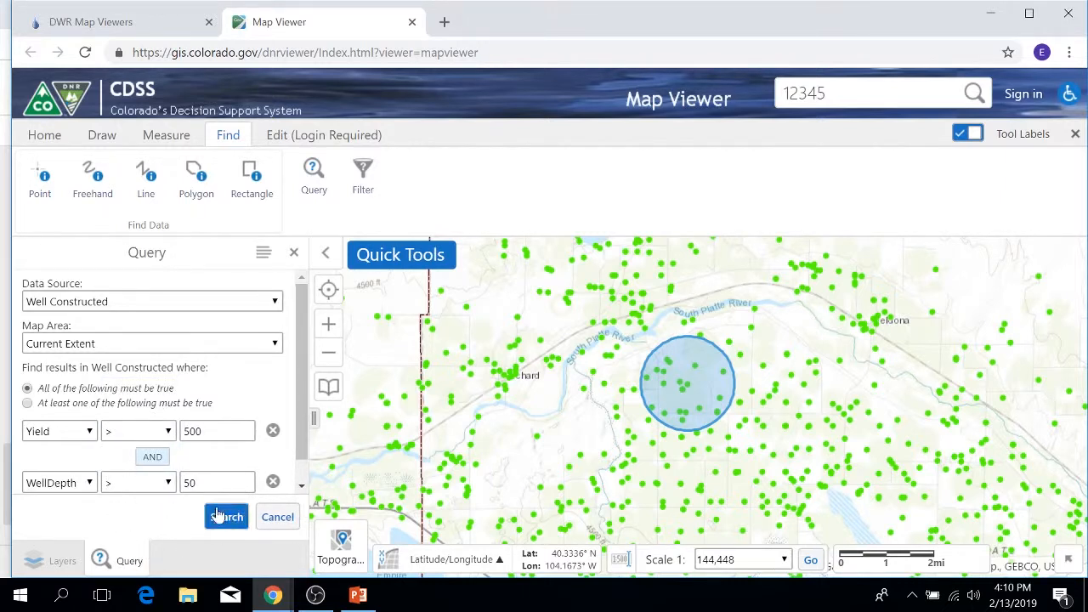
left_click(219, 515)
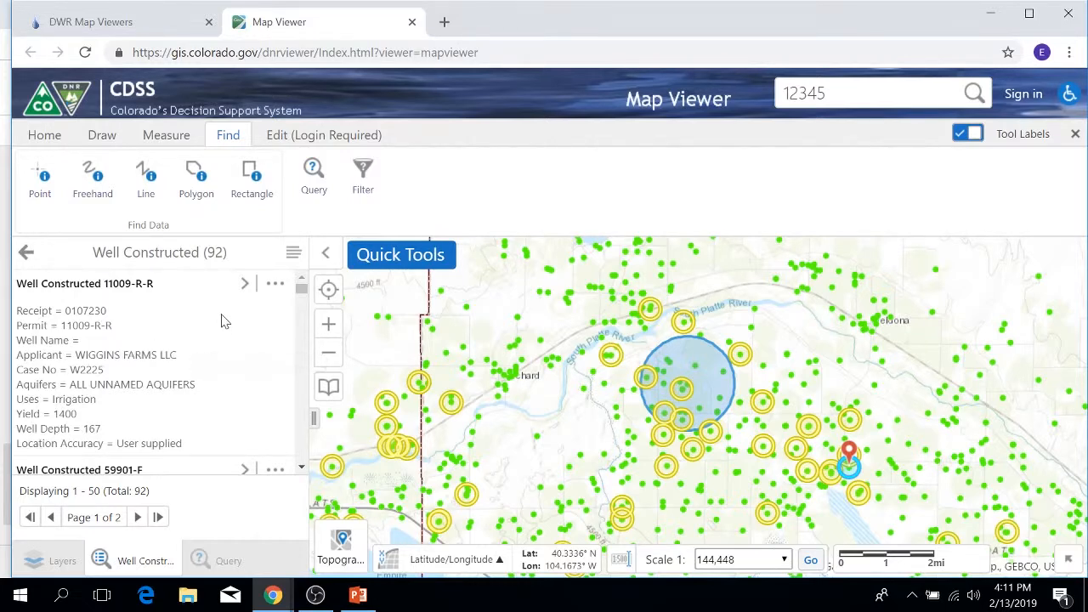
View the available actions for the well query results, and close the results and the query form.
left_click(294, 255)
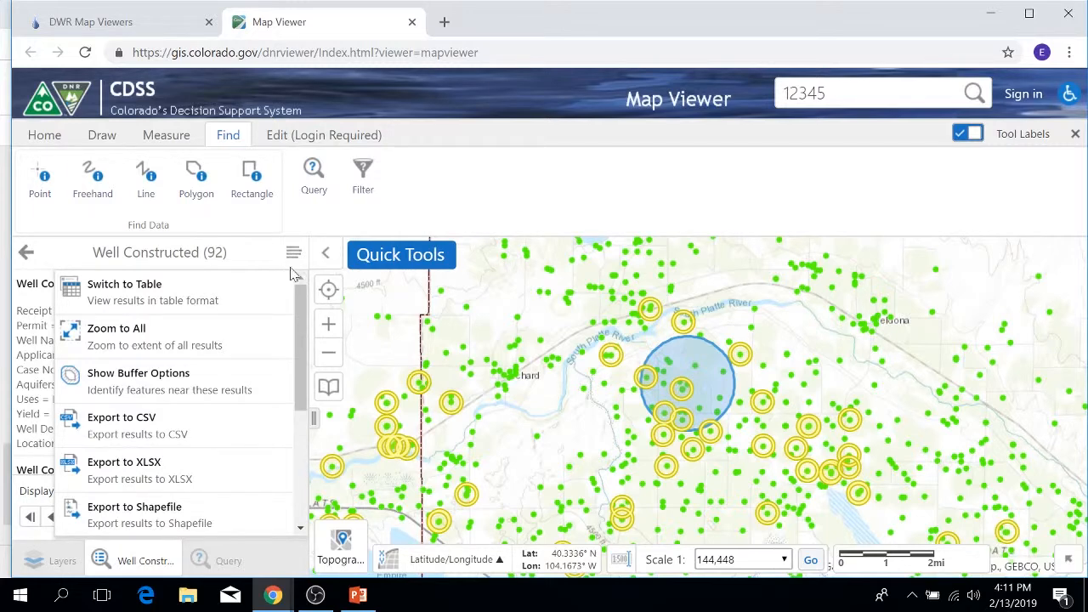
left_click(26, 251)
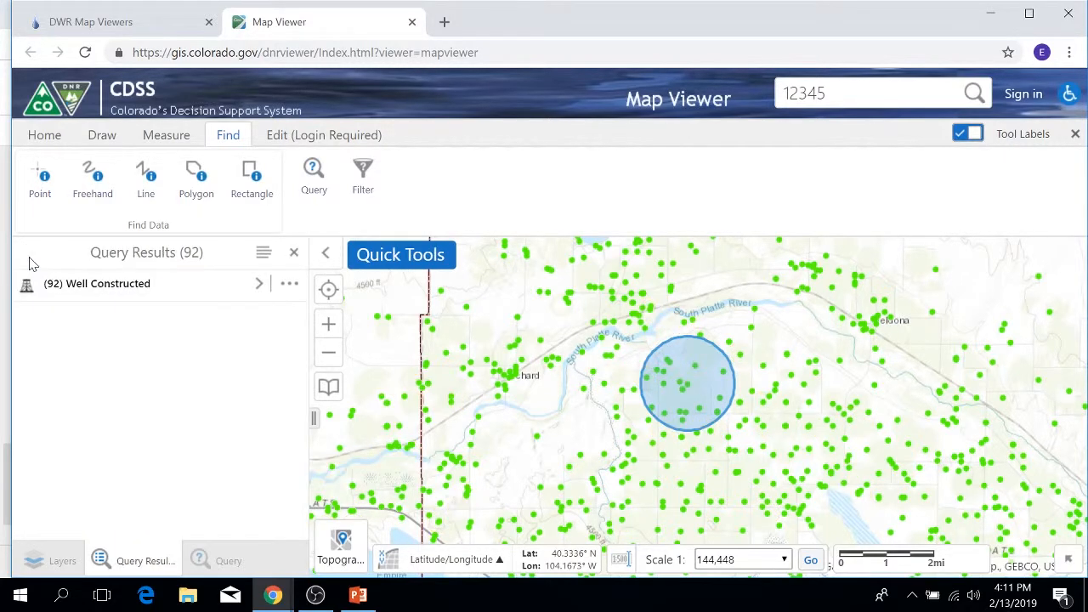
left_click(294, 254)
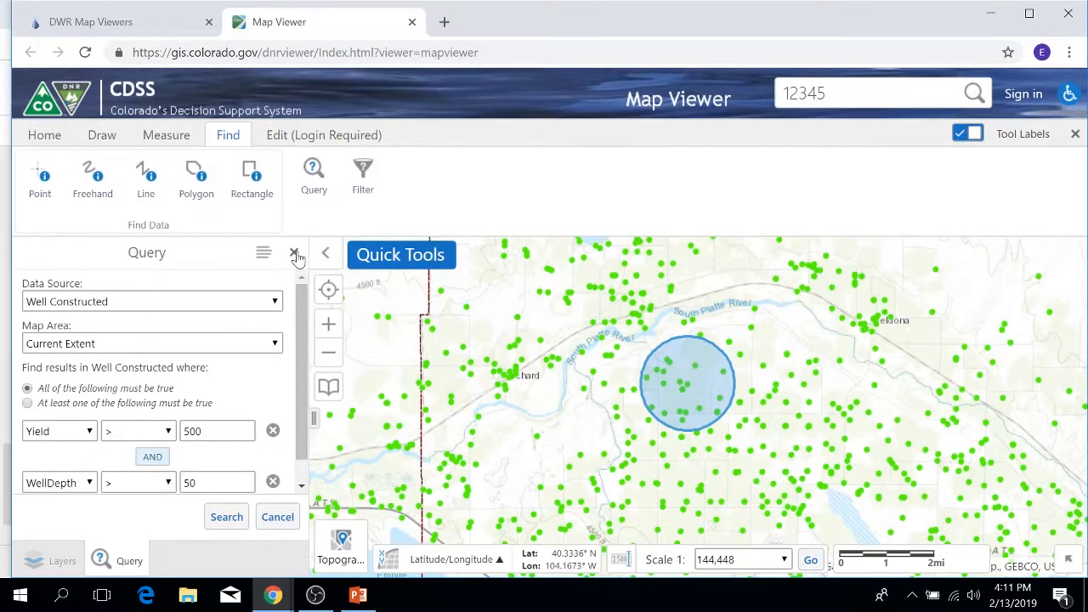
left_click(294, 255)
Set up a filter on the Well Constructed data source, limited to the Current Extent map area.
left_click(364, 181)
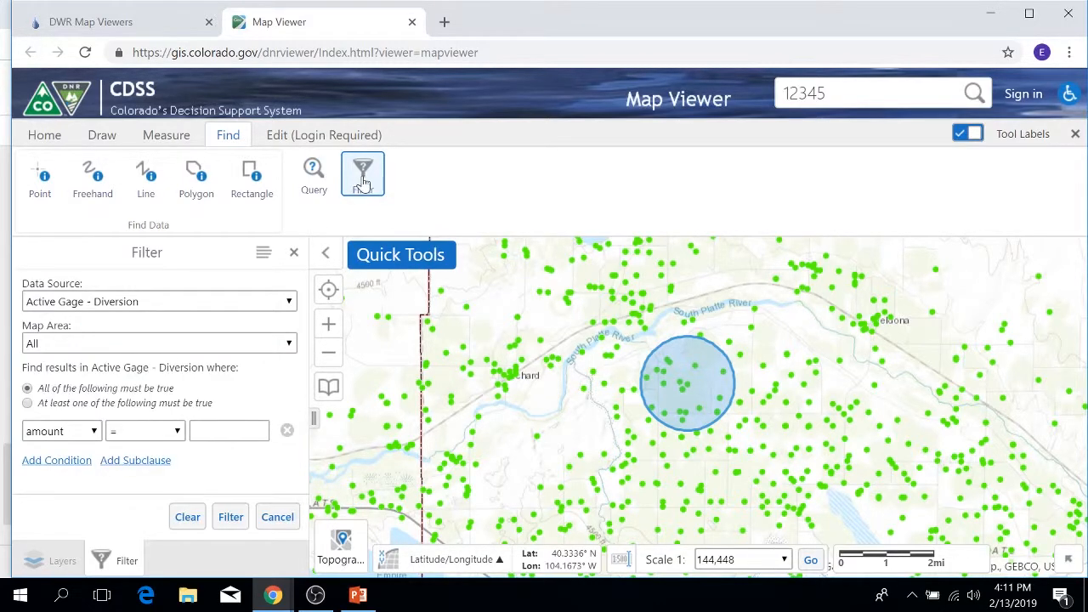
left_click(288, 302)
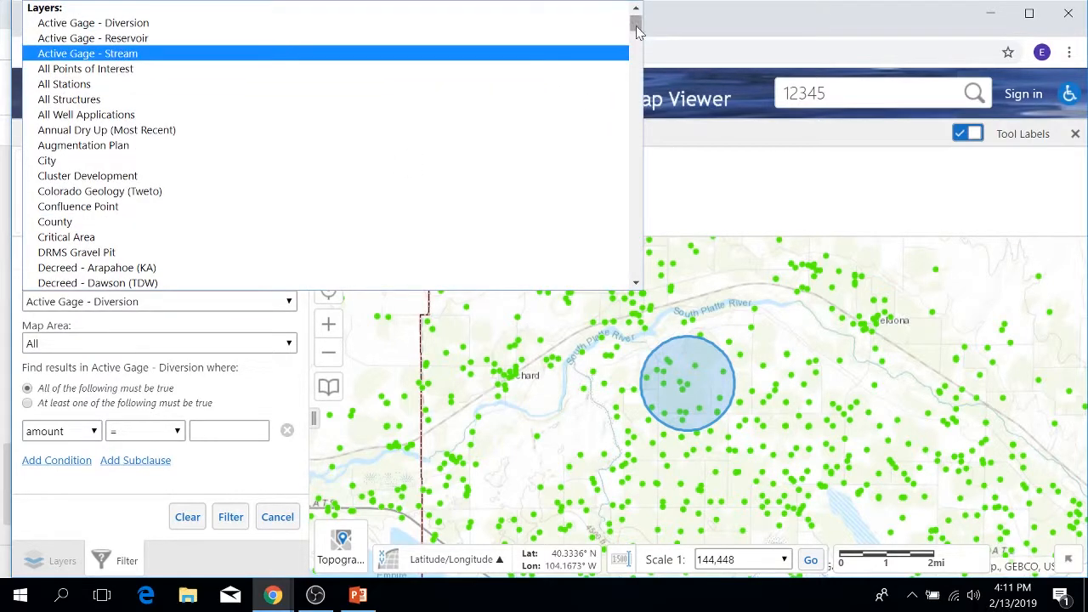
left_click_drag(635, 21, 629, 265)
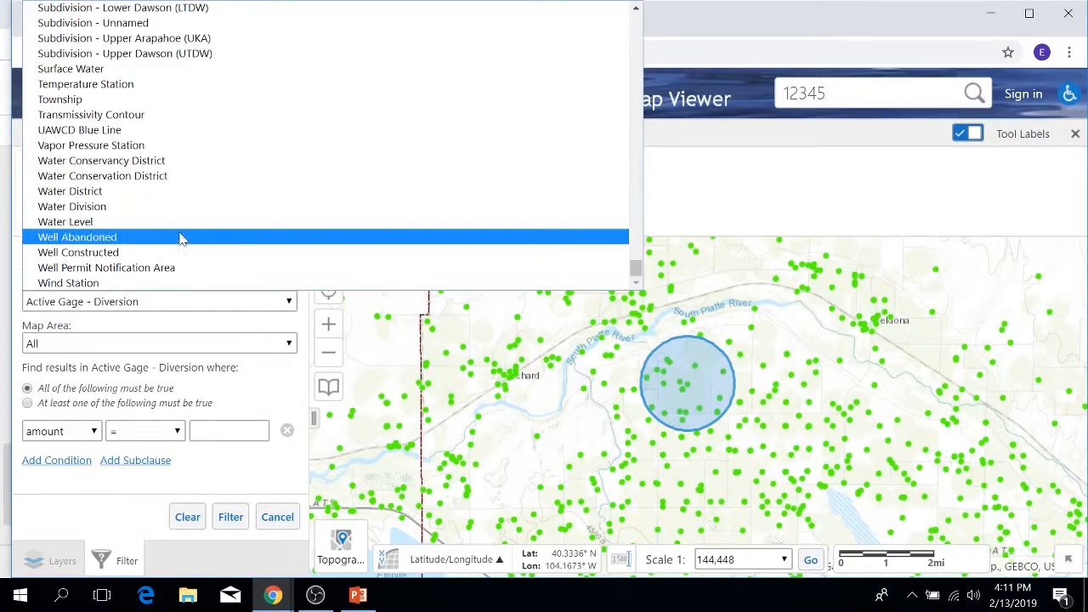
left_click(119, 253)
left_click(289, 344)
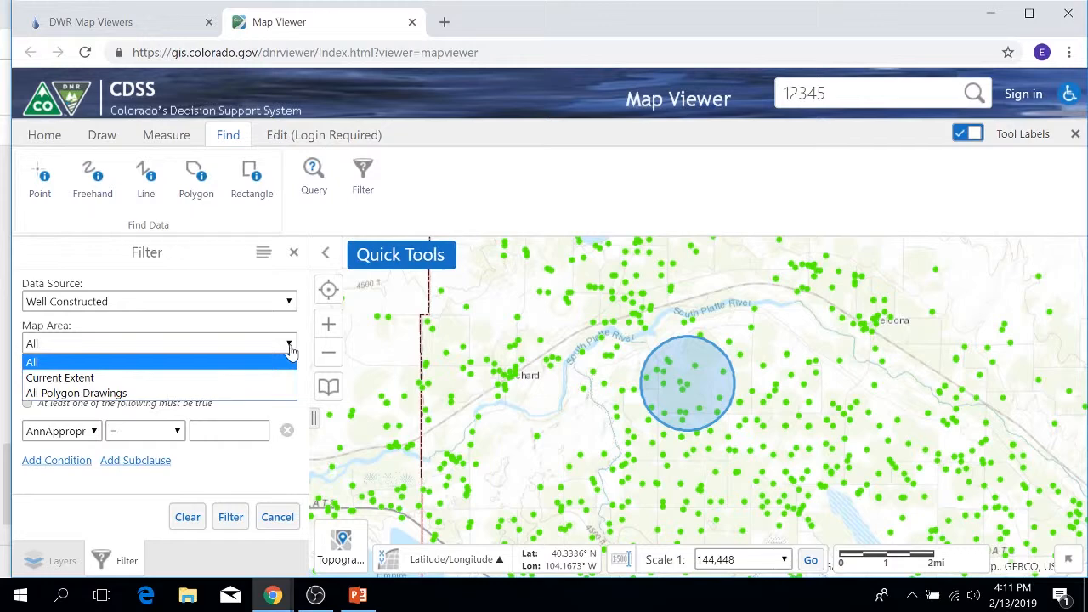
left_click(61, 378)
Define the filter condition as Yield > 500.
left_click(90, 436)
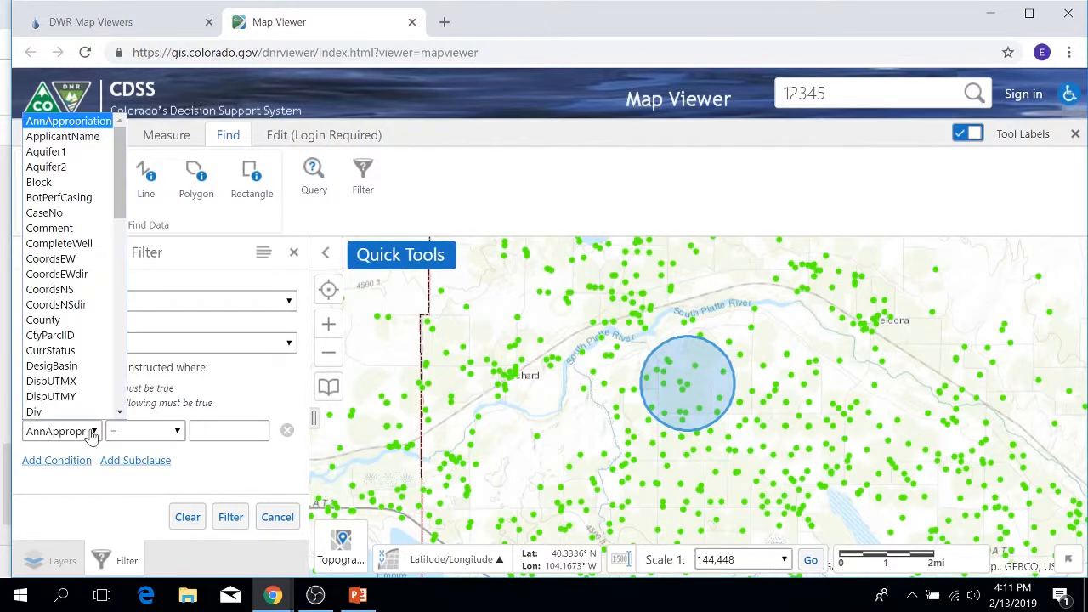
left_click_drag(122, 199, 93, 396)
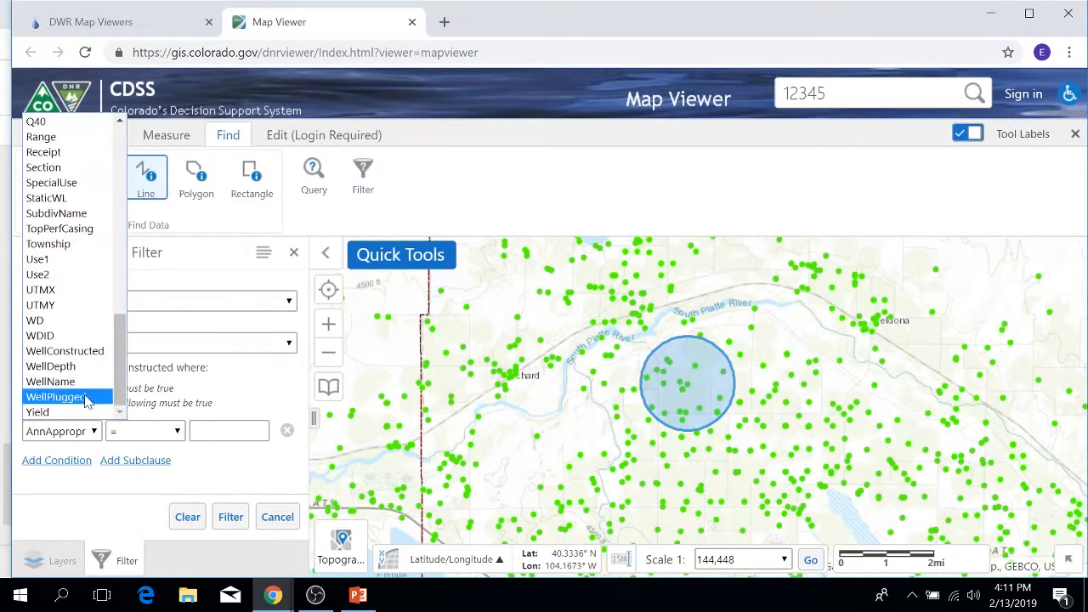
left_click(38, 412)
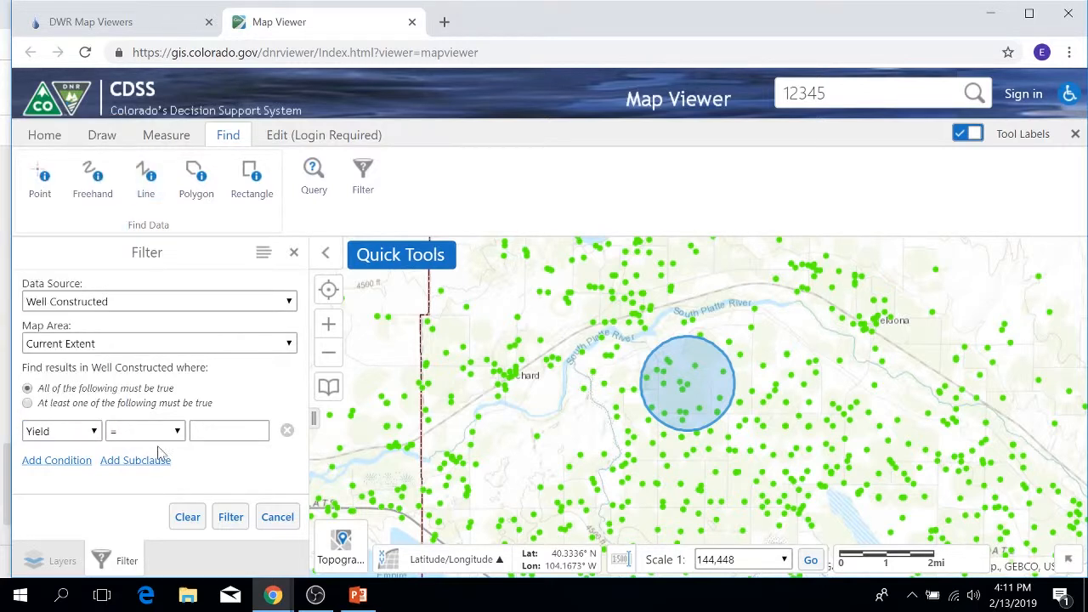
left_click(168, 433)
left_click(149, 497)
left_click(228, 431)
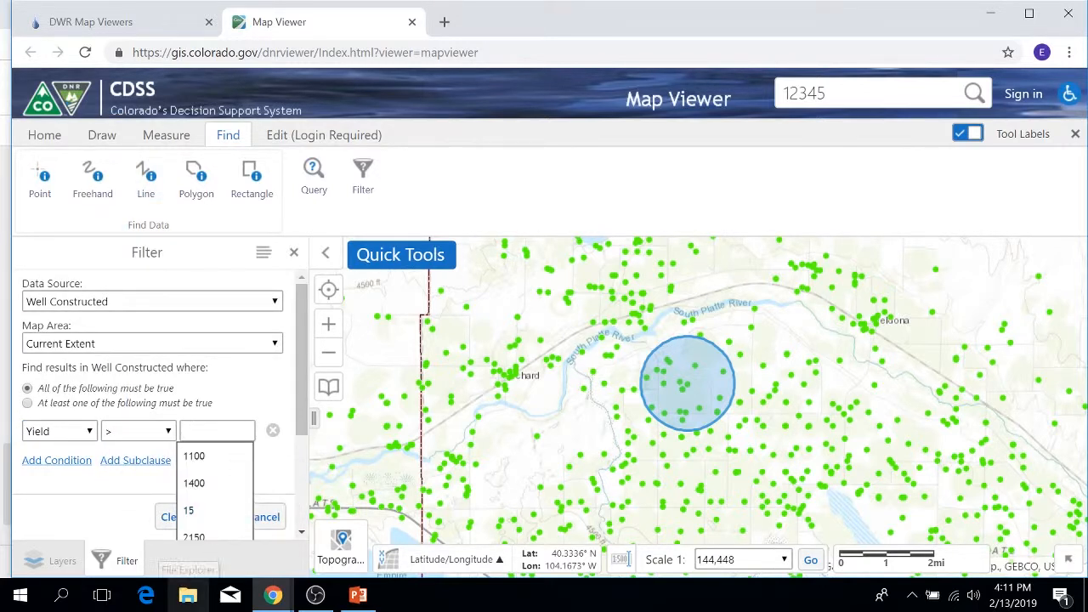
type("500")
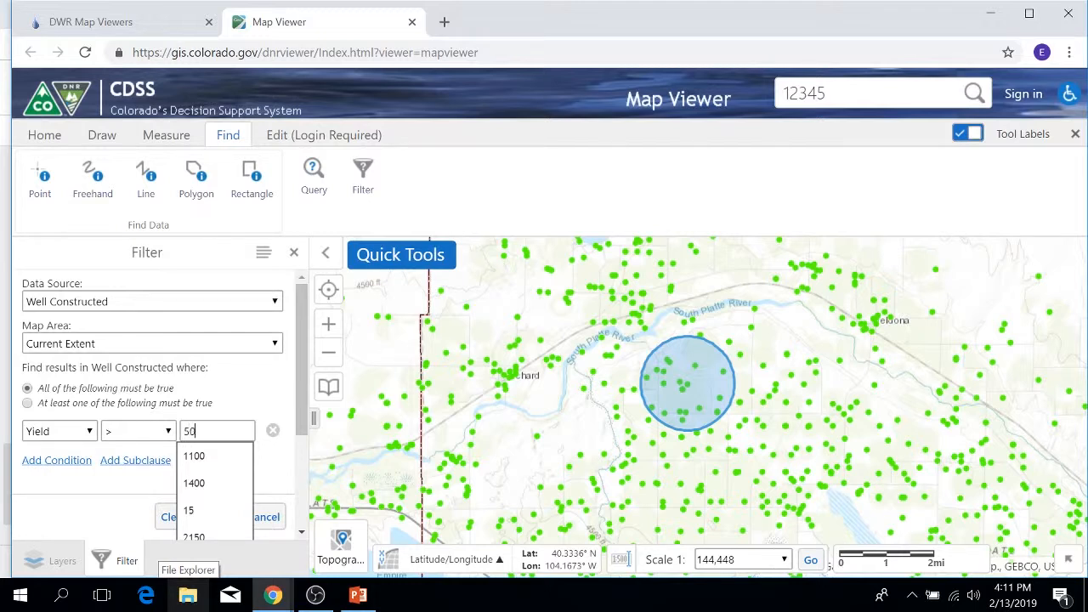
Add a second filter condition, WellDepth > 50, and apply the filter to the map.
left_click(60, 460)
left_click(75, 484)
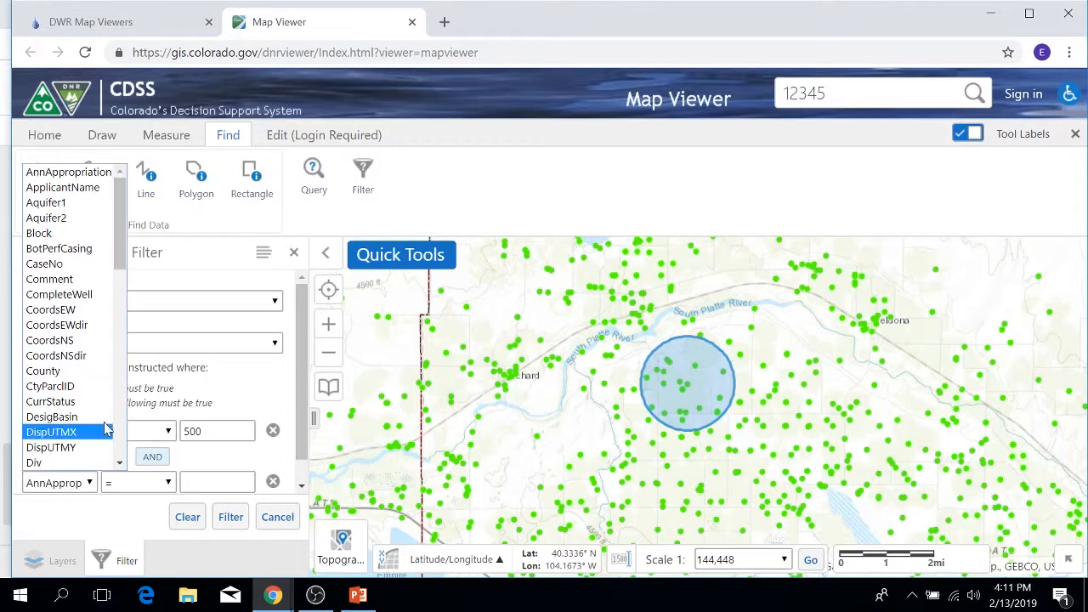
left_click_drag(123, 226, 108, 450)
scroll(108, 451, "down", 1)
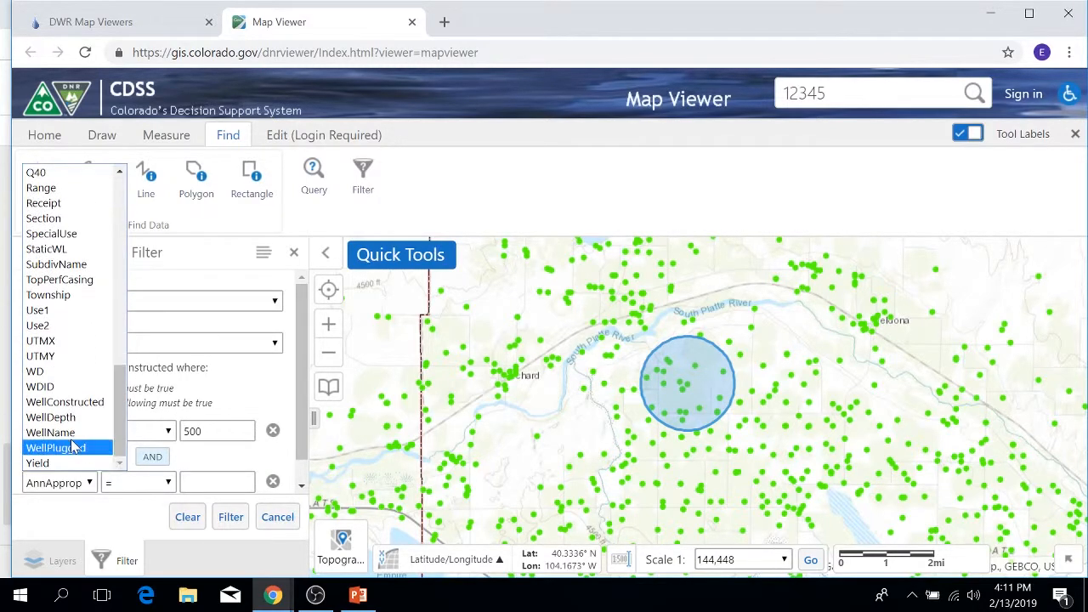
left_click(68, 418)
left_click(159, 492)
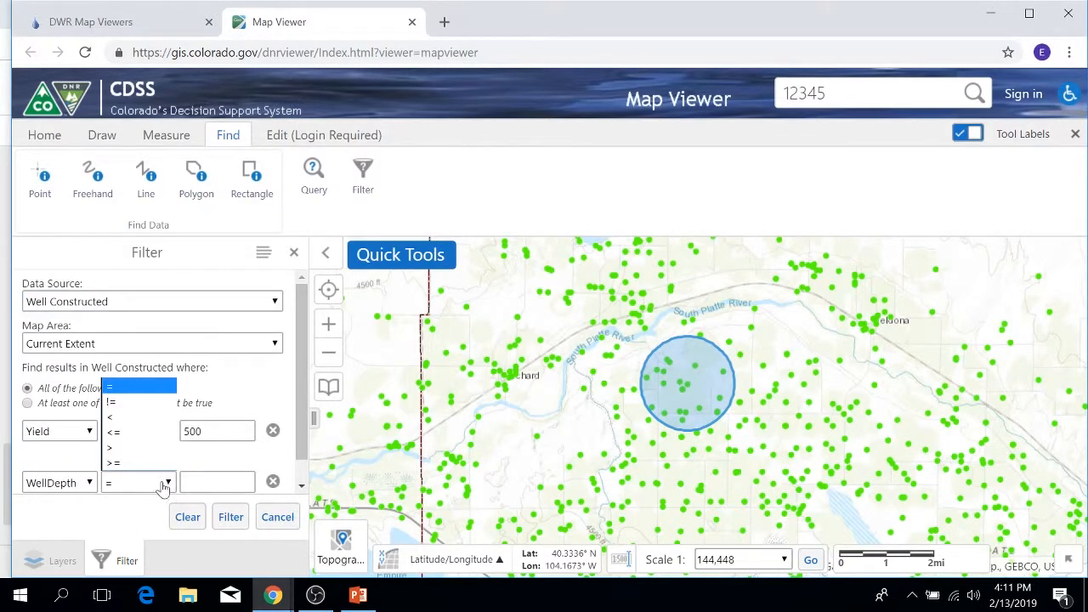
left_click(128, 447)
left_click(217, 482)
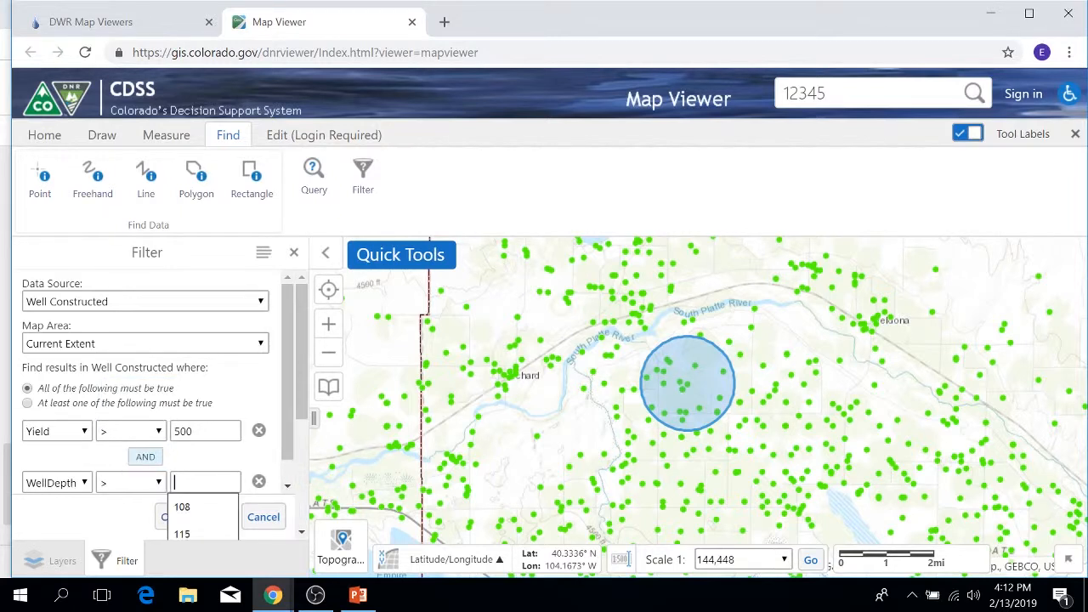
type("50")
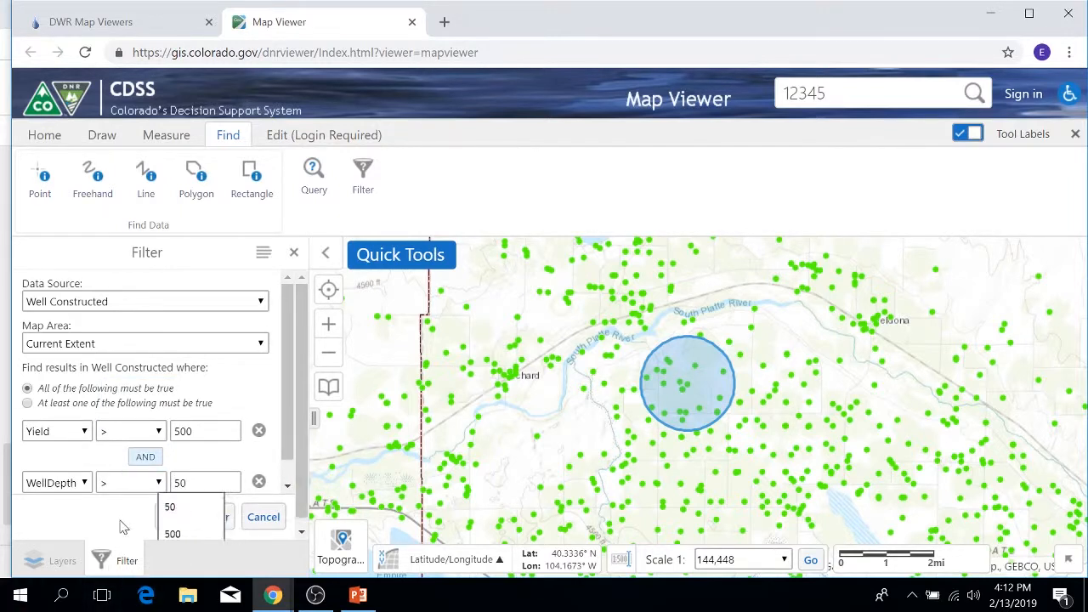
left_click(119, 518)
left_click(234, 518)
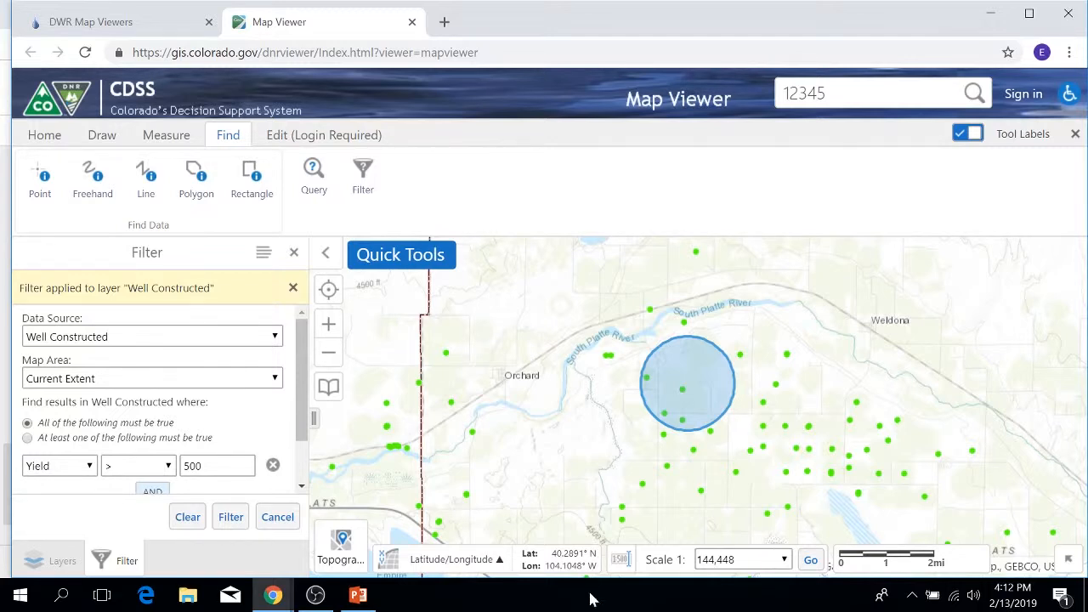
Clear the applied filter and reapply it with a third condition, Use1 contains Irrigation.
left_click(187, 517)
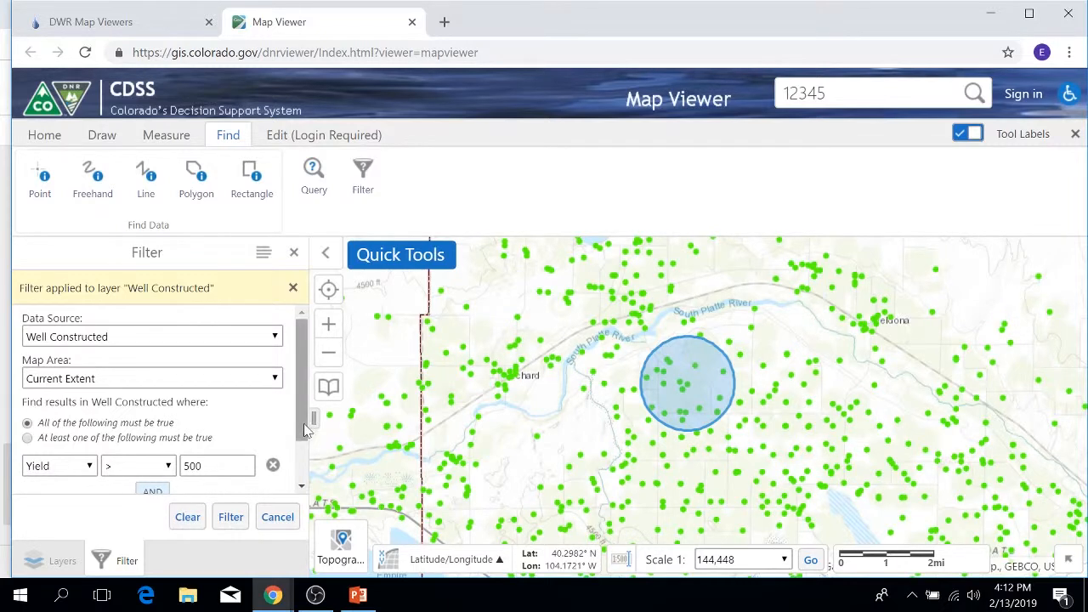
scroll(145, 488, "down", 1)
left_click(40, 493)
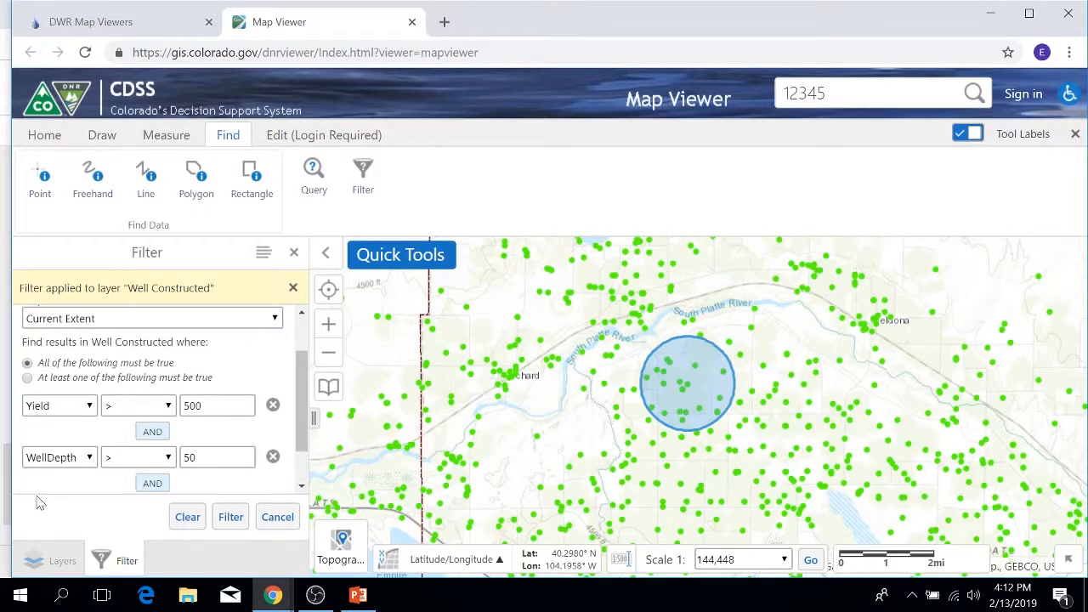
scroll(303, 416, "down", 1)
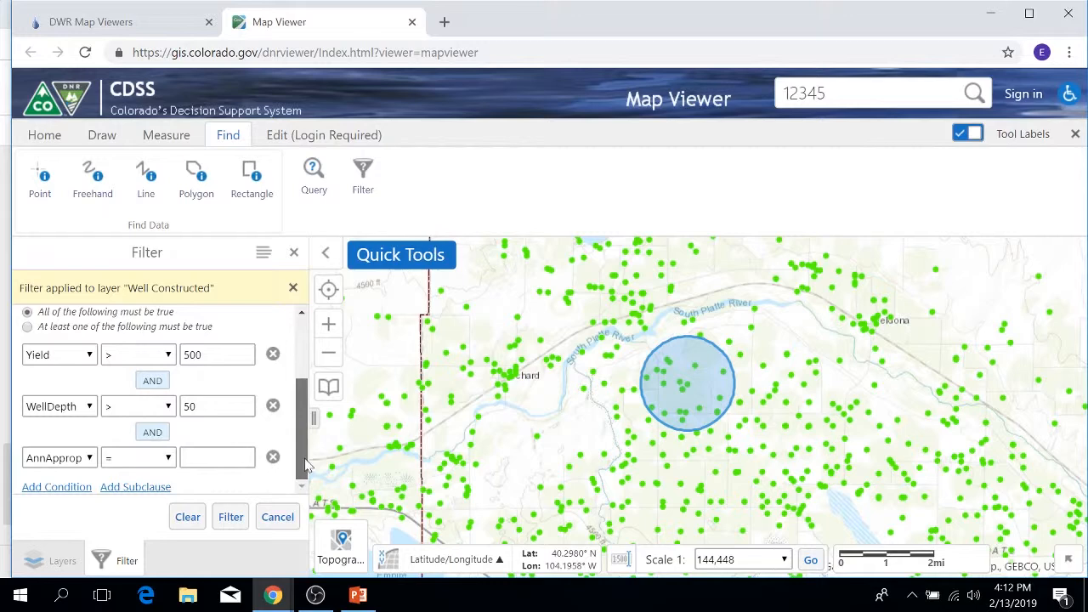
left_click(58, 460)
scroll(103, 366, "down", 10)
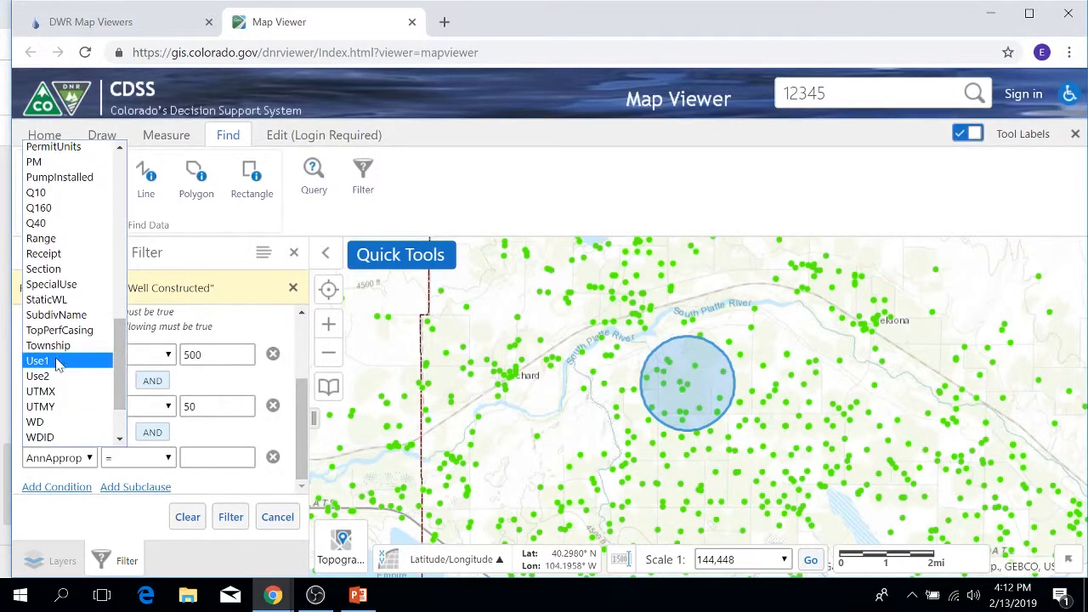
left_click(104, 366)
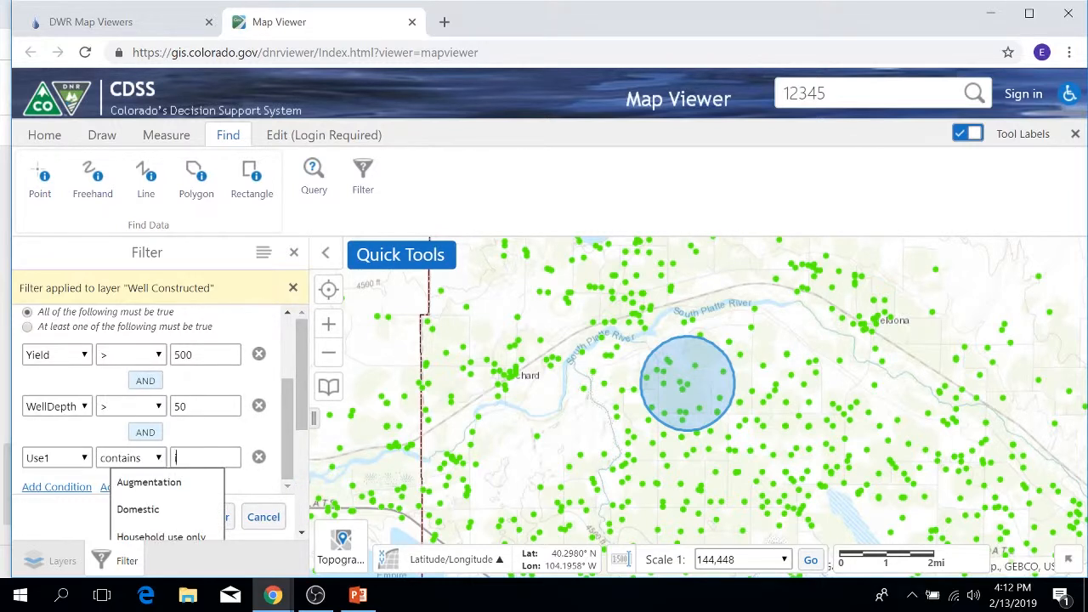
type("I")
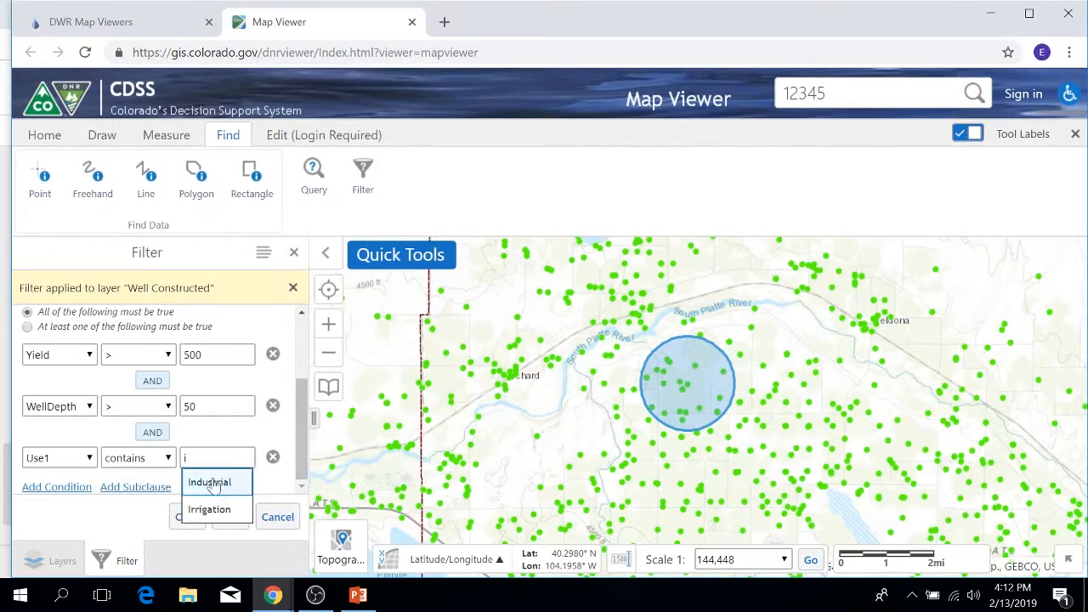
left_click(213, 512)
left_click(225, 517)
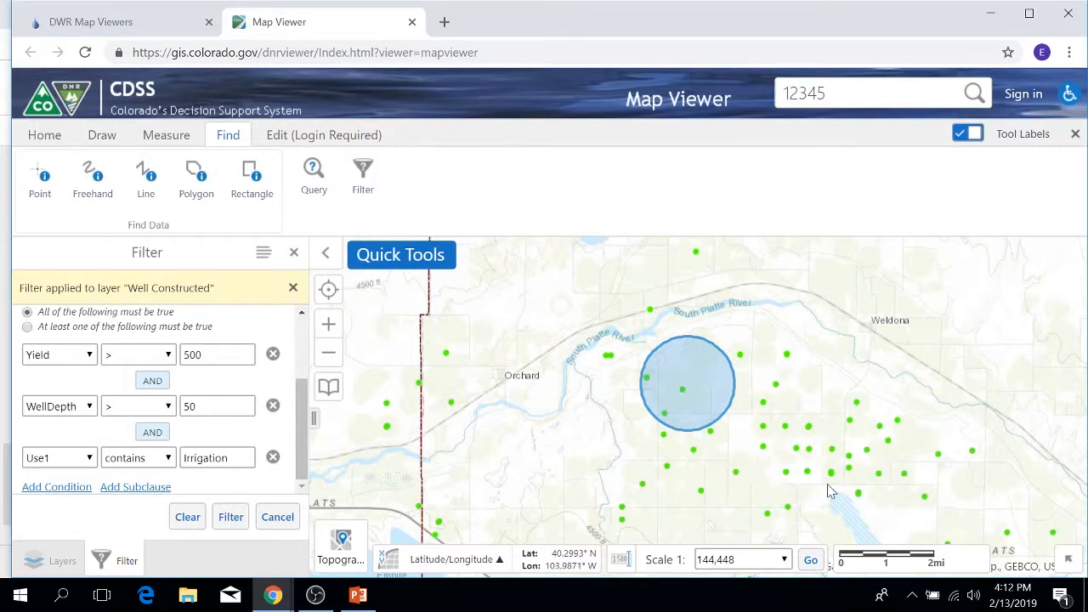
Return to the layer list and turn on the PLSS layer group.
left_click(32, 559)
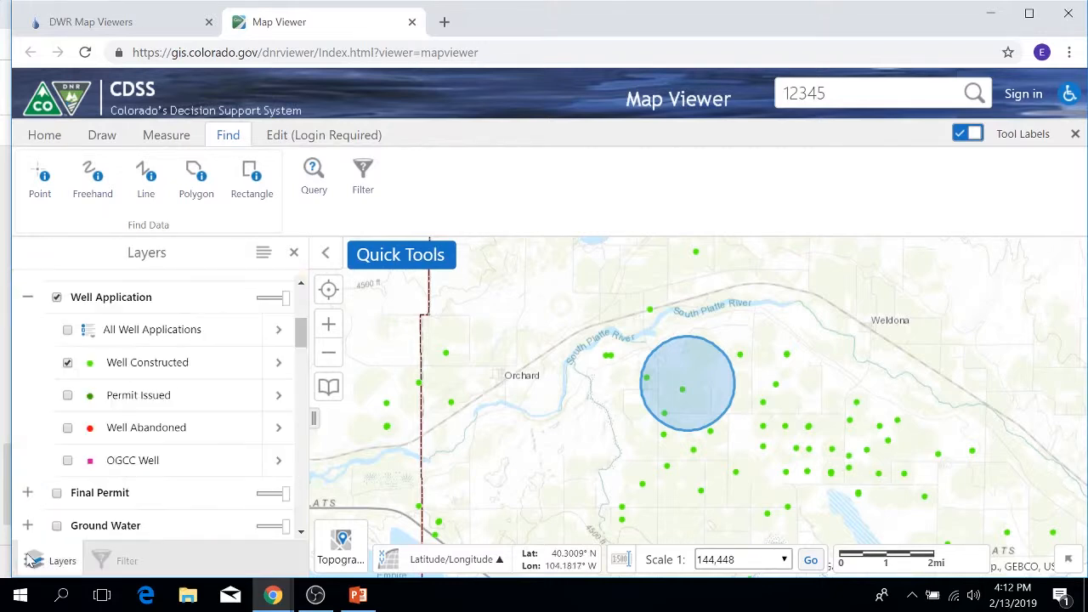
scroll(194, 437, "down", 5)
scroll(196, 437, "down", 5)
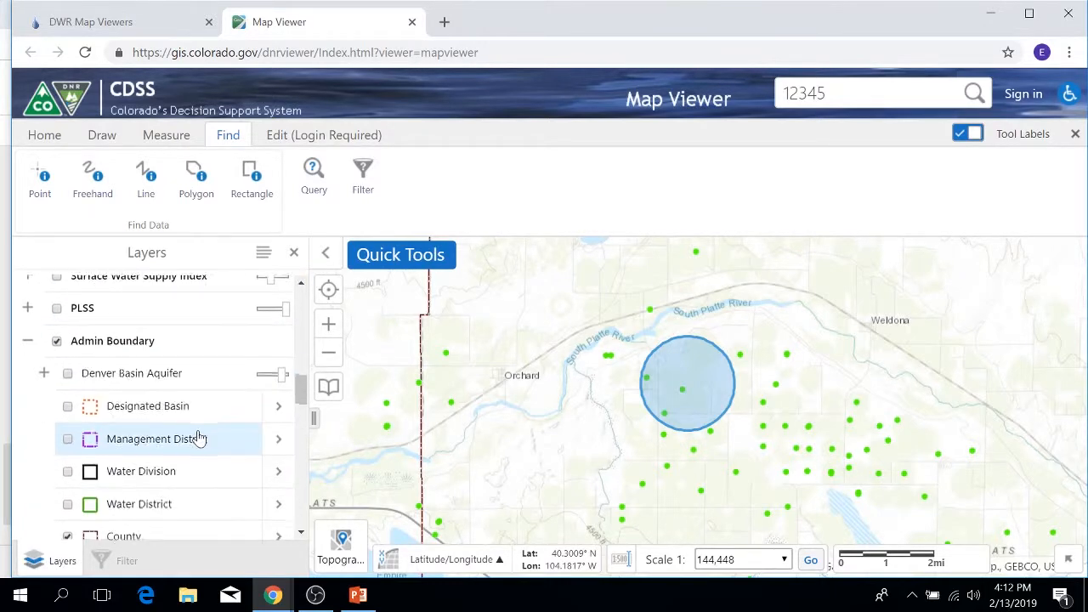
scroll(200, 440, "up", 3)
scroll(200, 439, "up", 3)
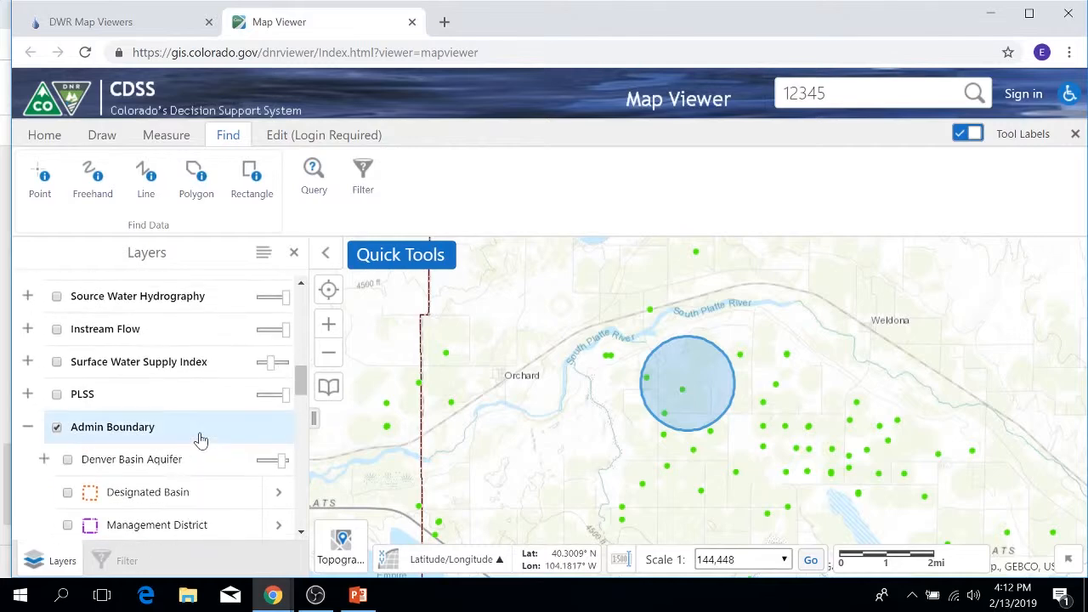
left_click(57, 393)
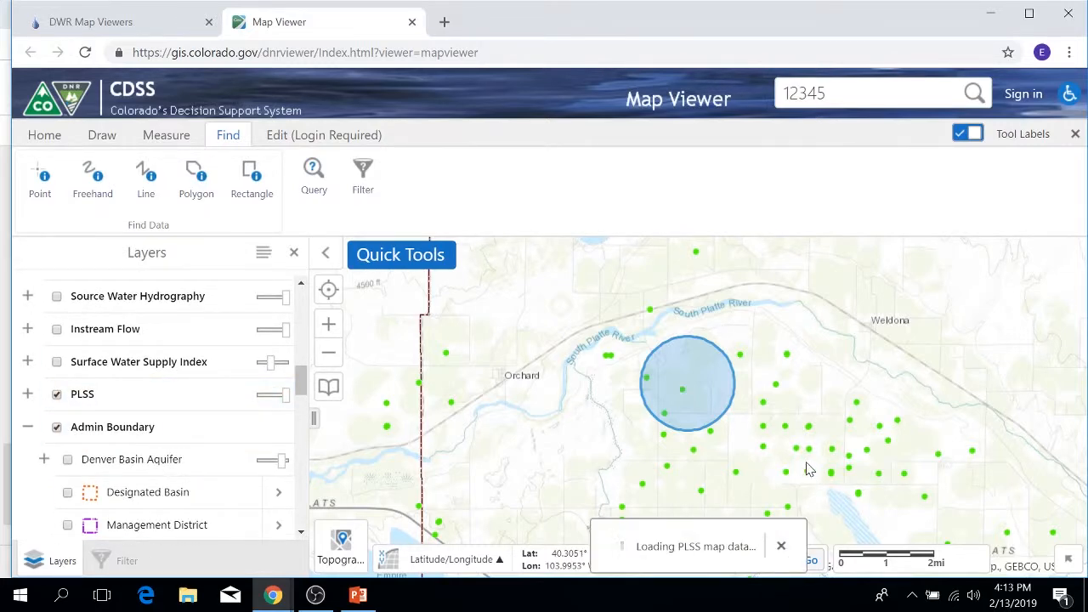
Identify the features inside a rectangle drawn over section 16 of T4.0N R59.0W, view the login-required editing tools, and close the results.
scroll(814, 463, "up", 3)
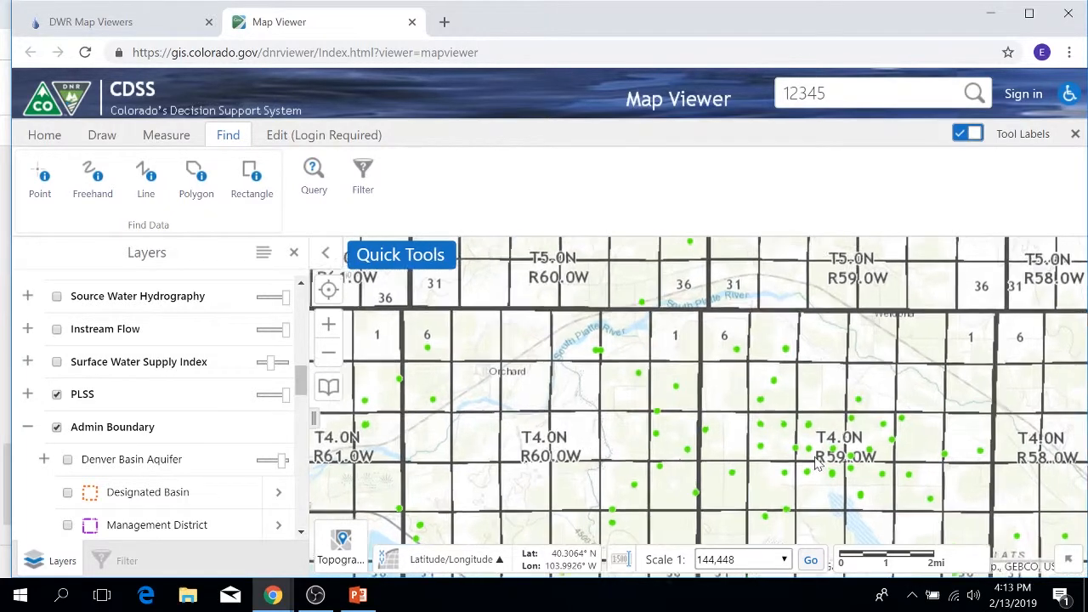
scroll(814, 464, "down", 1)
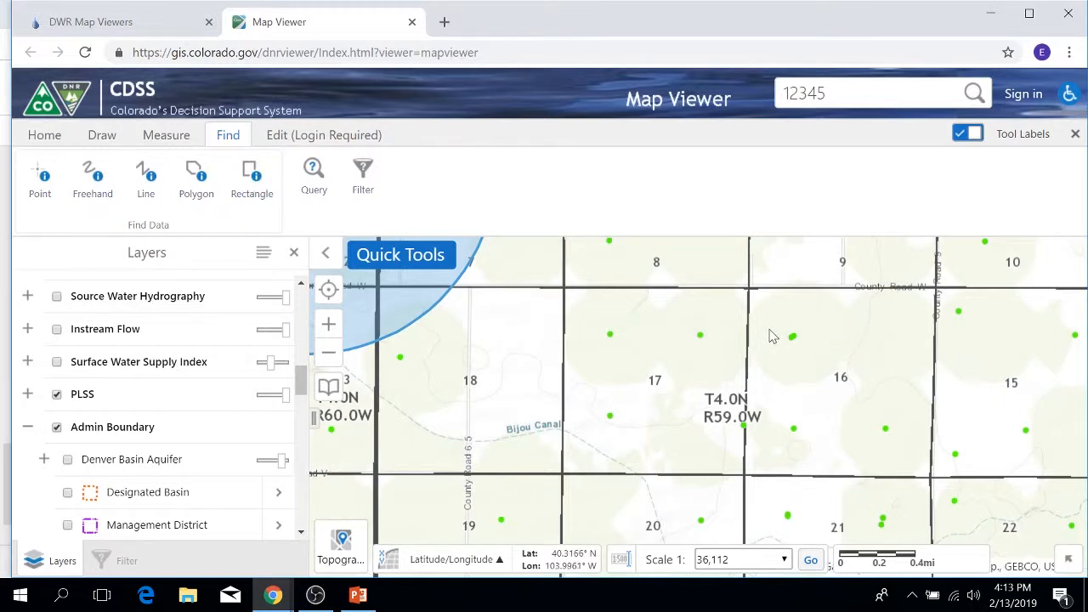
left_click_drag(770, 329, 918, 483)
left_click(252, 178)
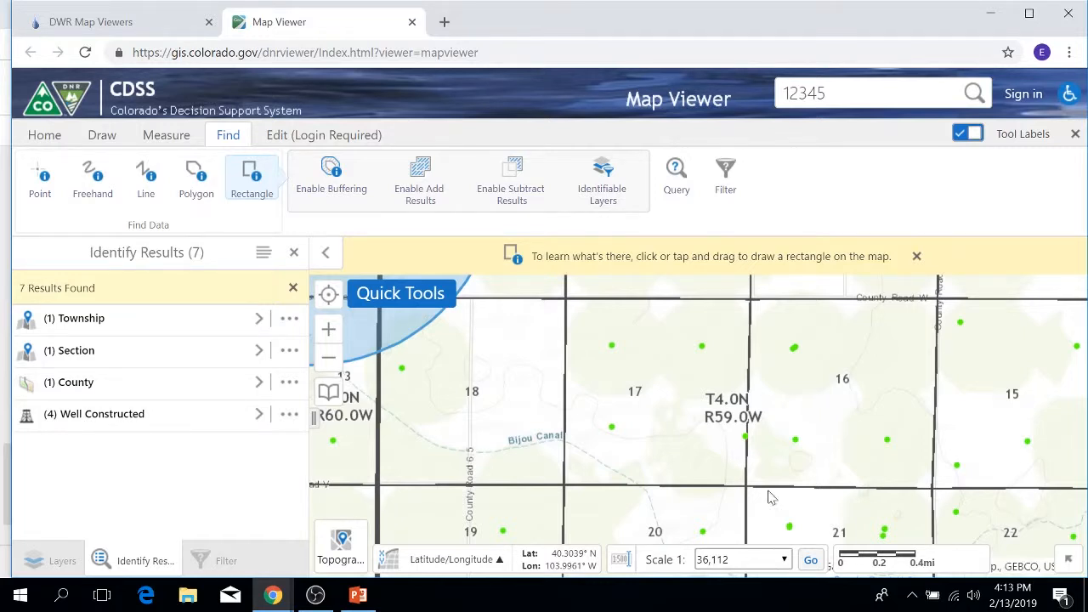
left_click(279, 138)
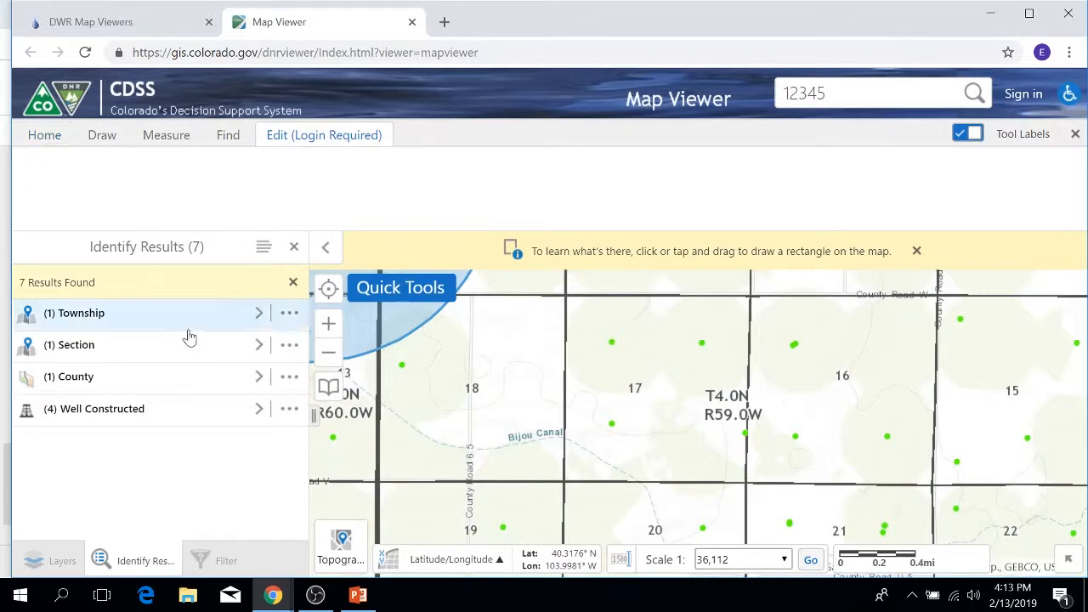
left_click(294, 247)
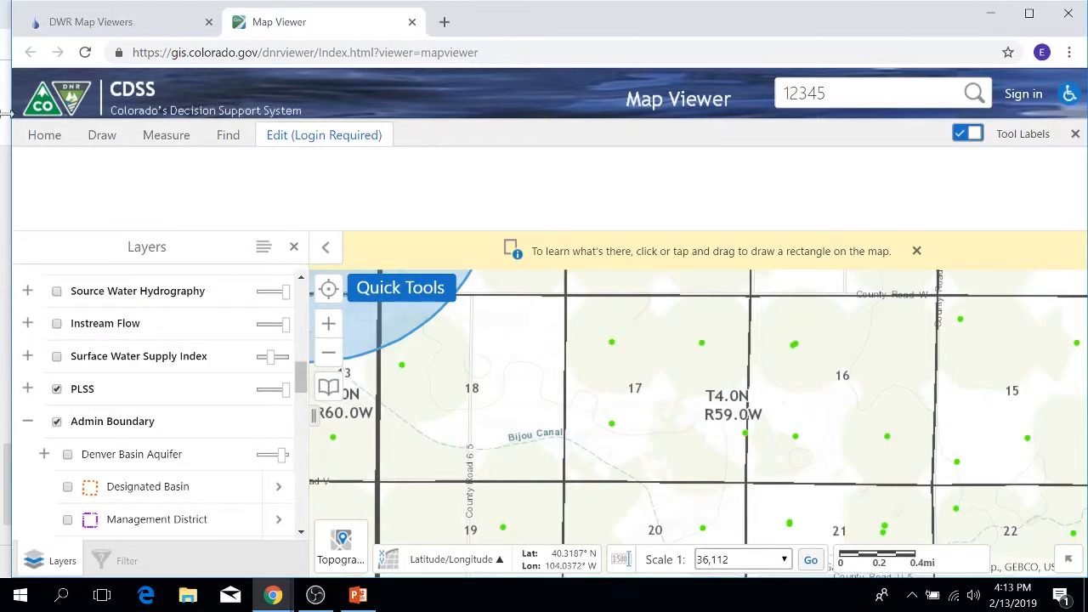
Return to the home tools, hide the tool labels, and dismiss the rectangle drawing instruction above the map.
left_click(36, 138)
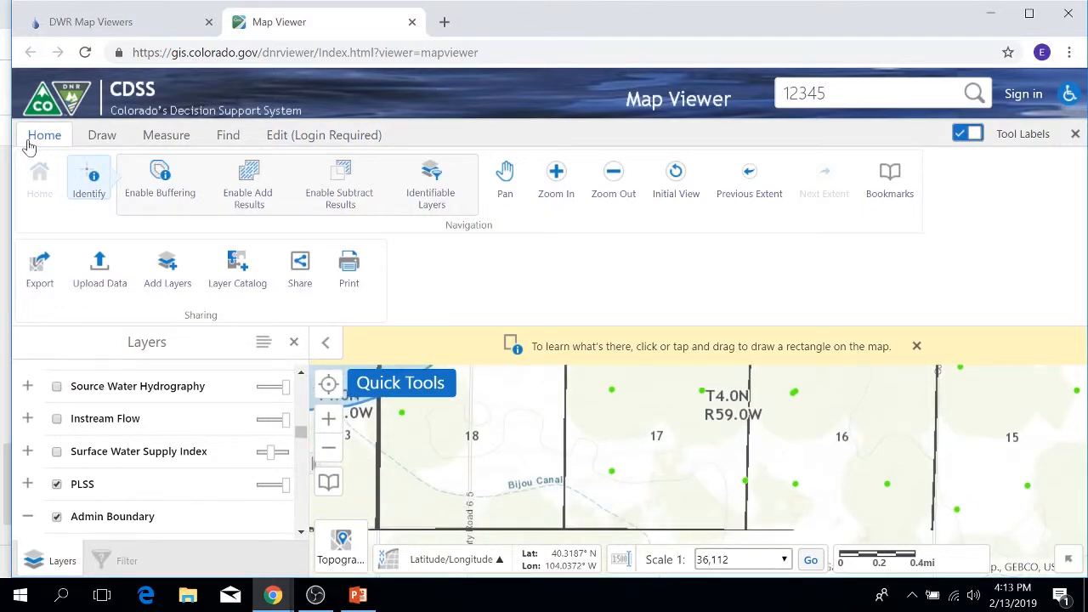
left_click(975, 137)
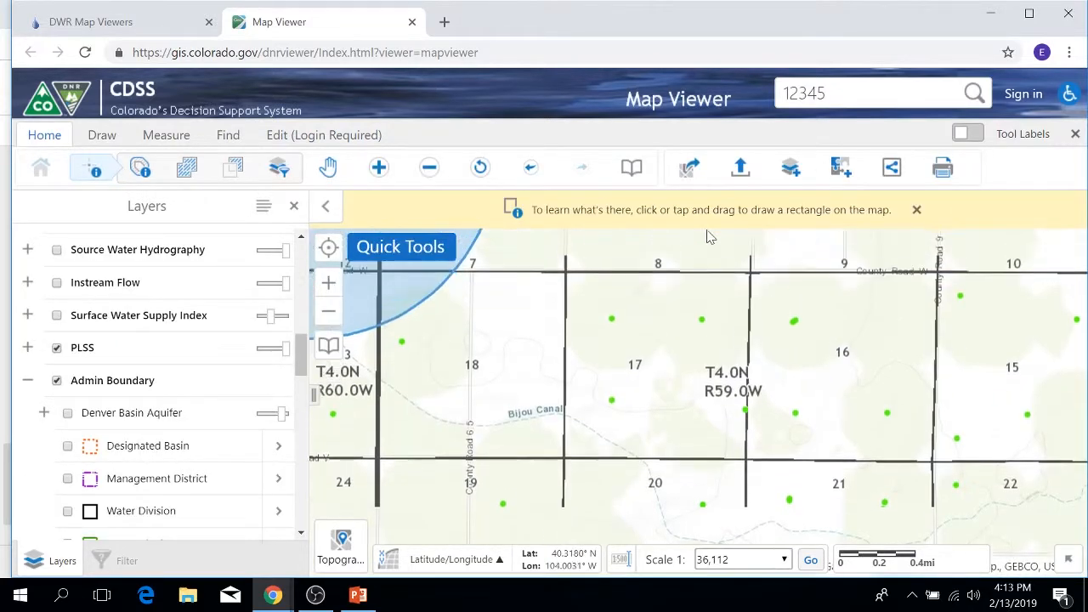
left_click(916, 211)
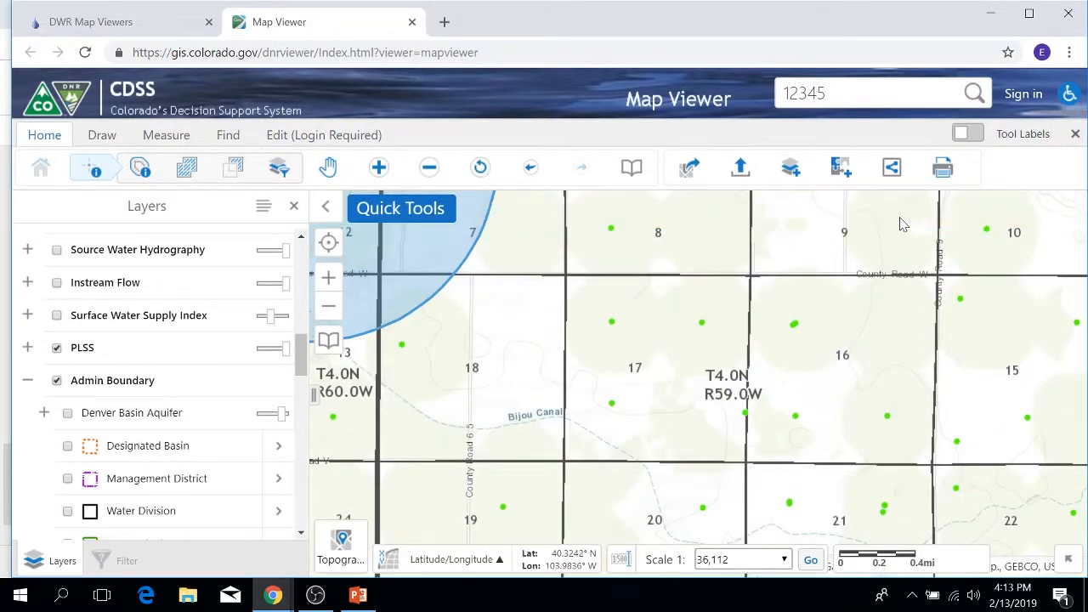
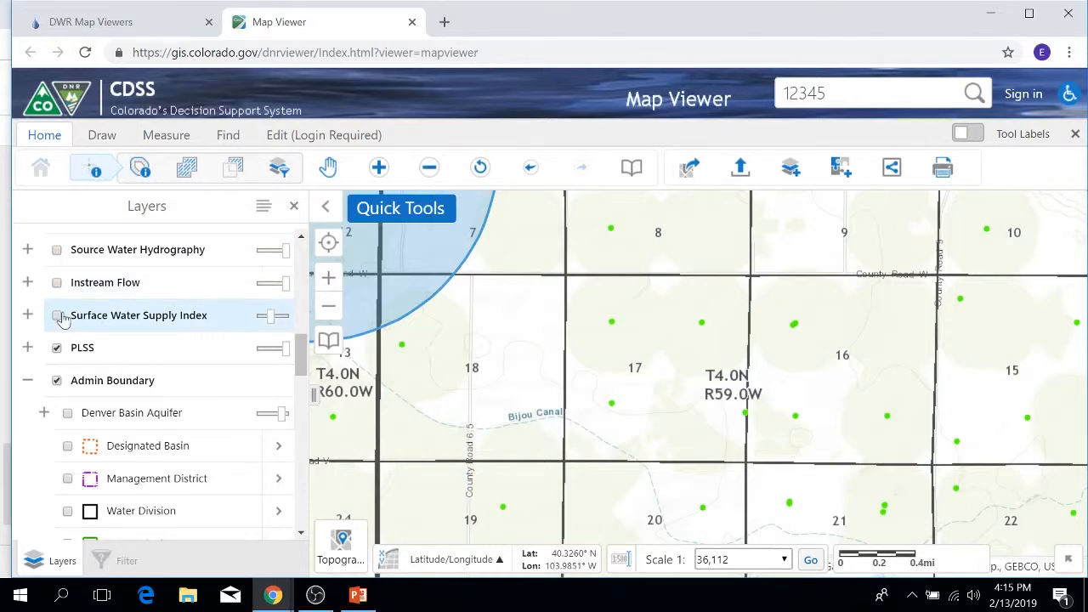
Turn on the Water Division 1 layer under Irrigated Land and expand it to show its yearly layers.
scroll(195, 354, "down", 10)
scroll(199, 352, "up", 10)
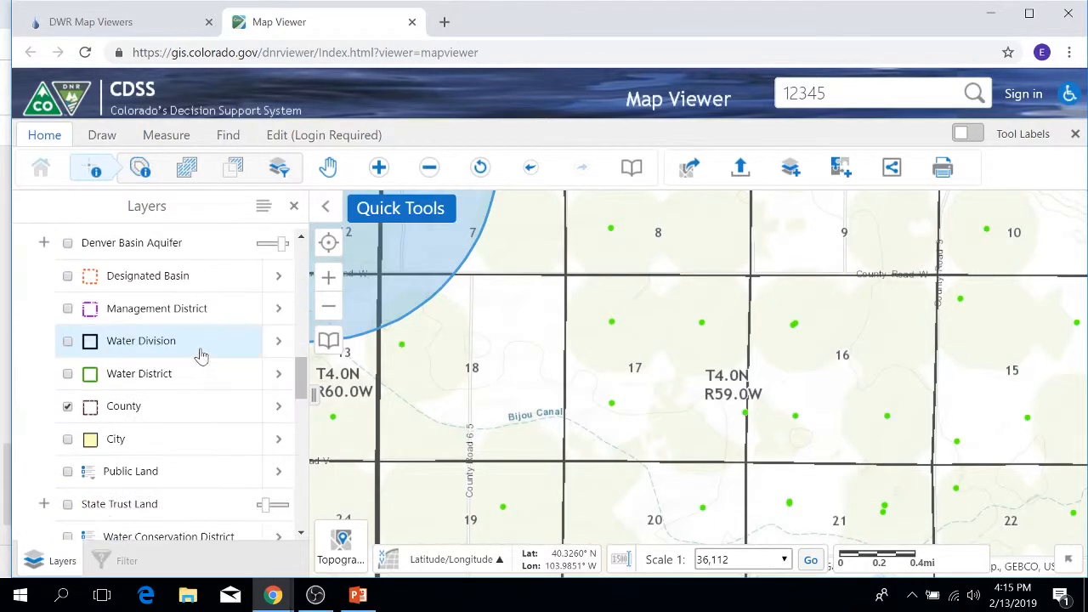
scroll(201, 355, "down", 3)
scroll(202, 355, "down", 6)
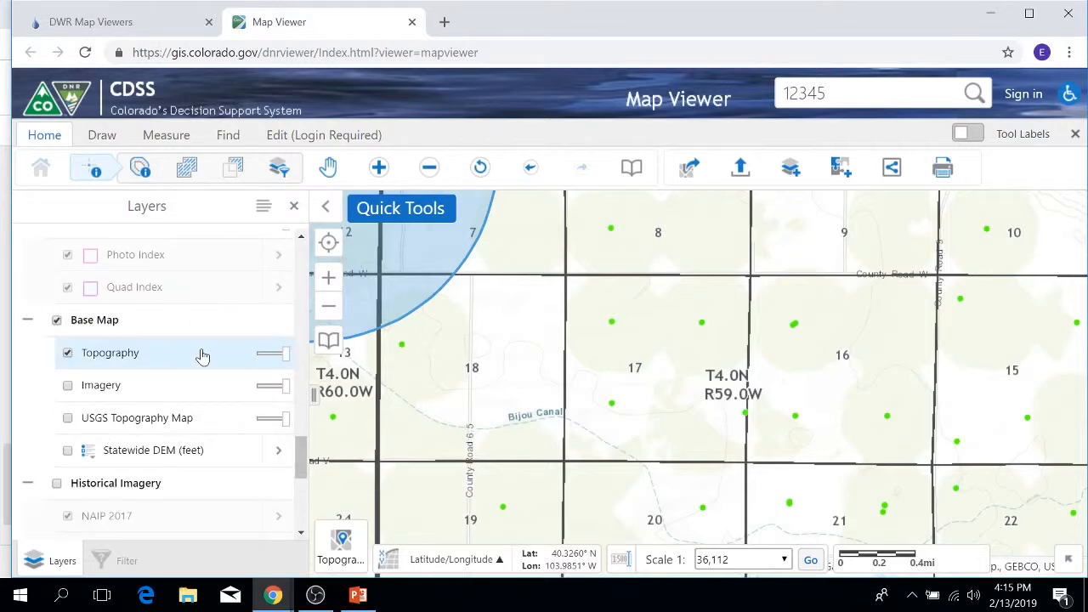
scroll(201, 357, "up", 6)
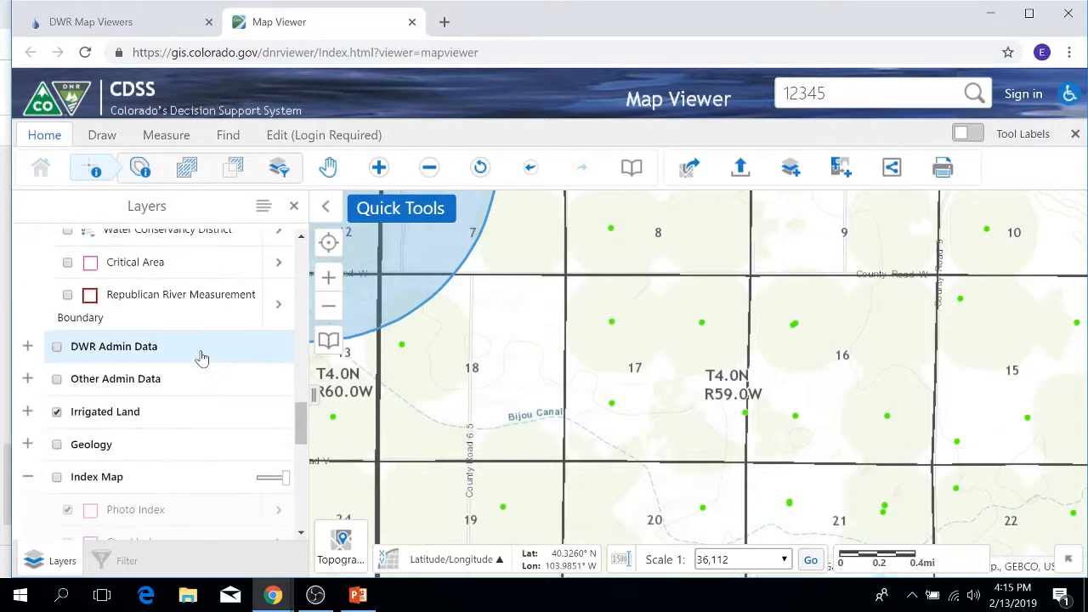
left_click(27, 411)
left_click(68, 443)
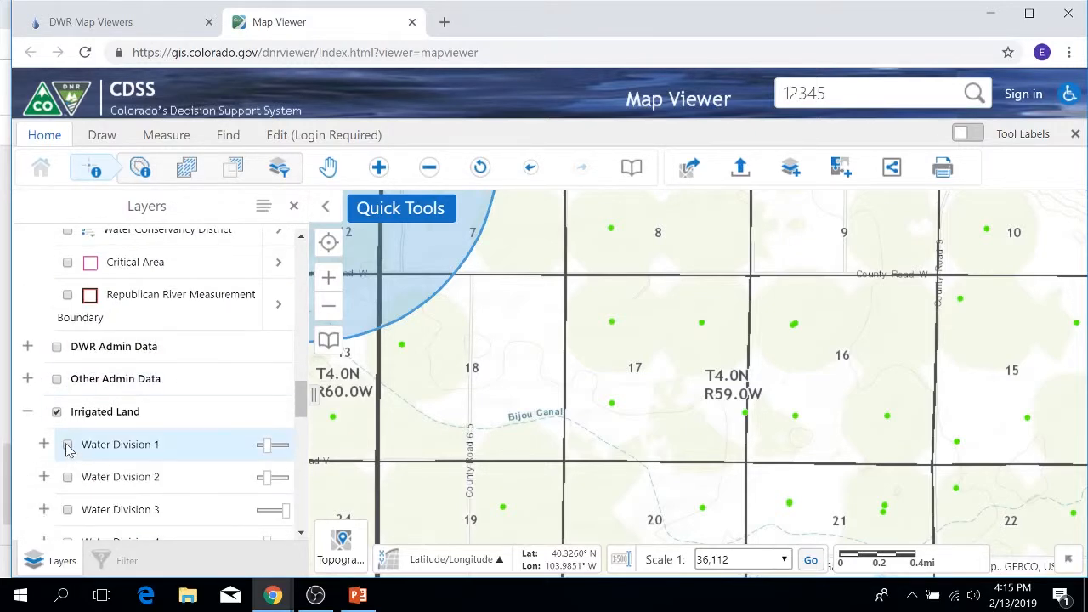
left_click(44, 443)
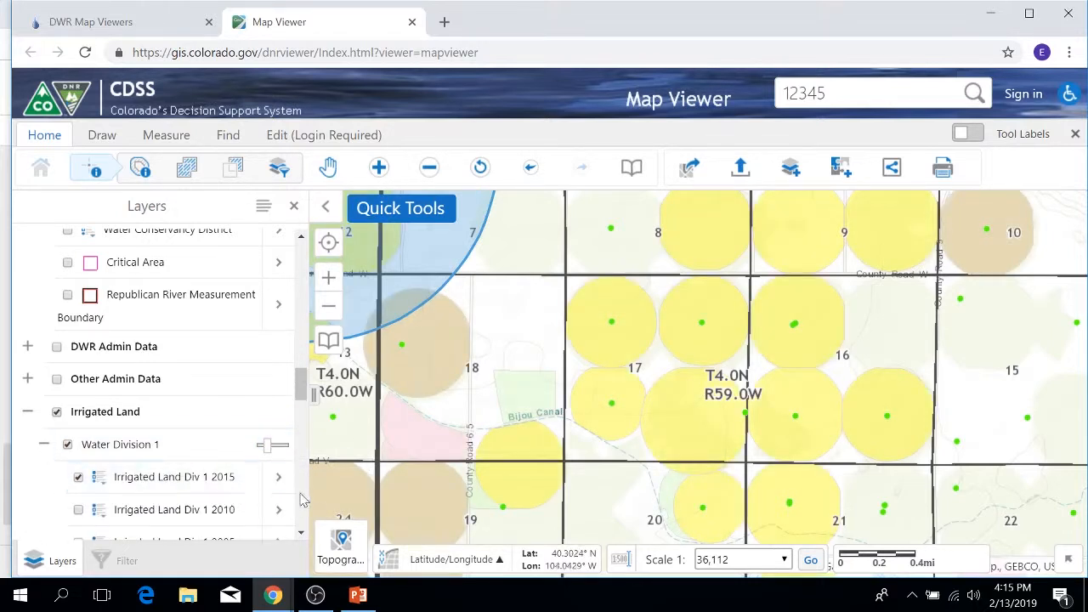
Review the available layer actions for Irrigated Land Div 1 2015, open its metadata page, and close both.
left_click(279, 479)
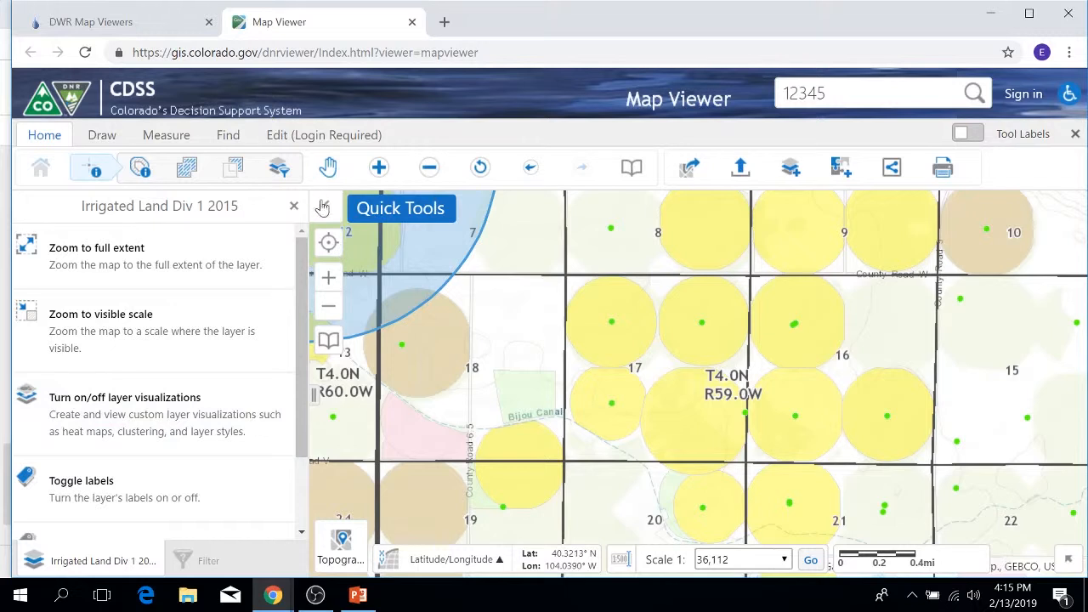
left_click(294, 205)
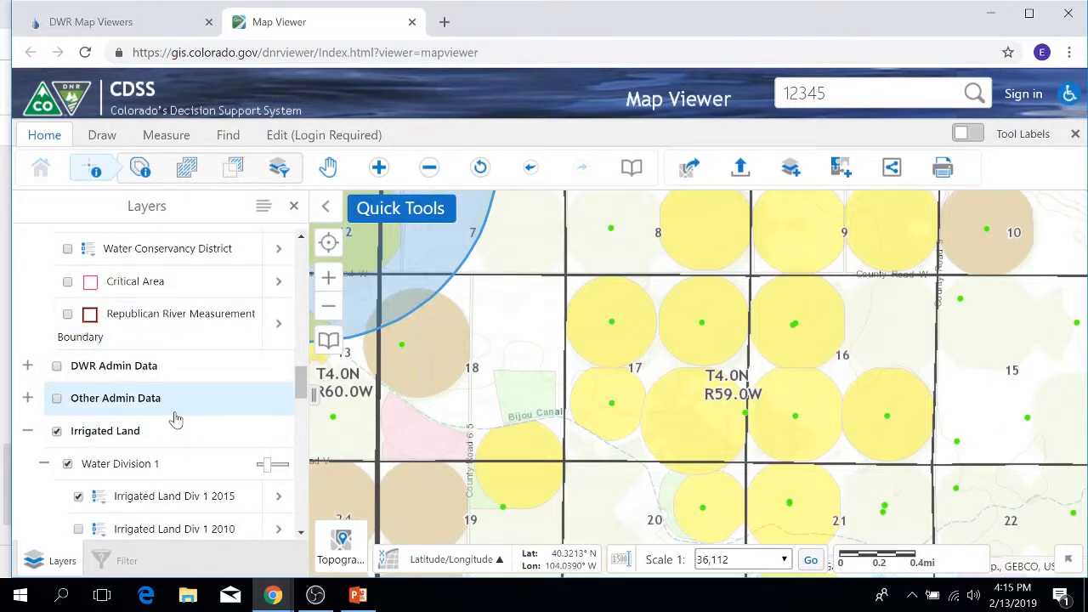
scroll(175, 417, "down", 1)
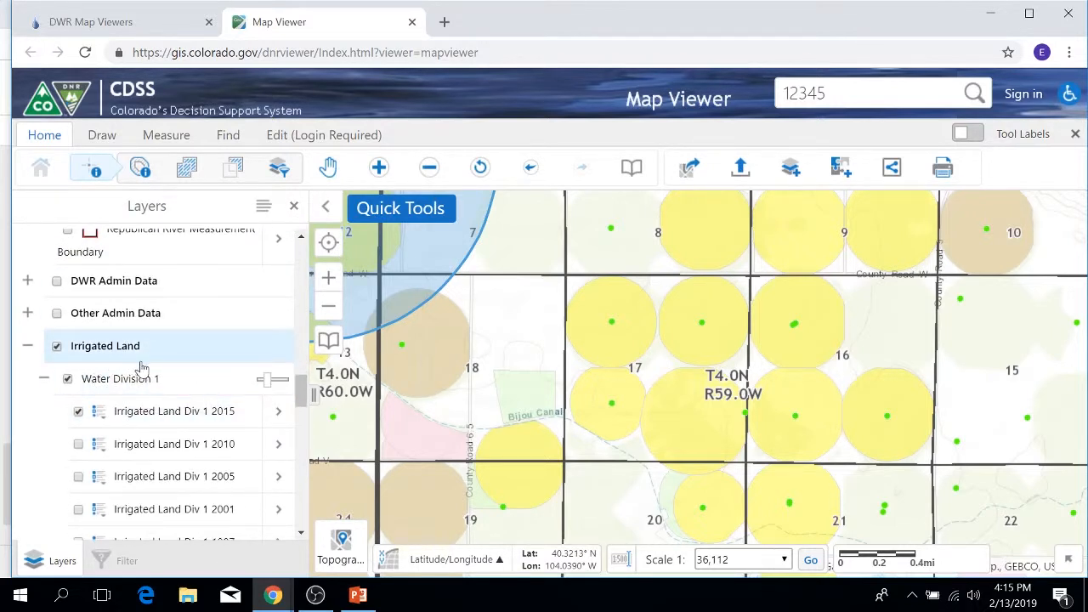
left_click(280, 416)
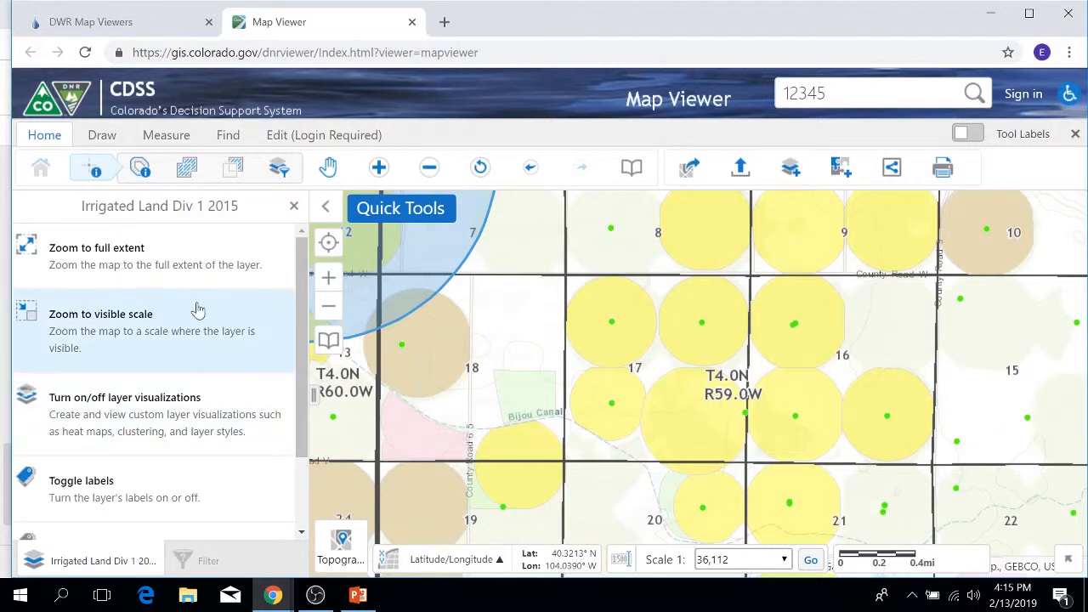
scroll(196, 308, "down", 1)
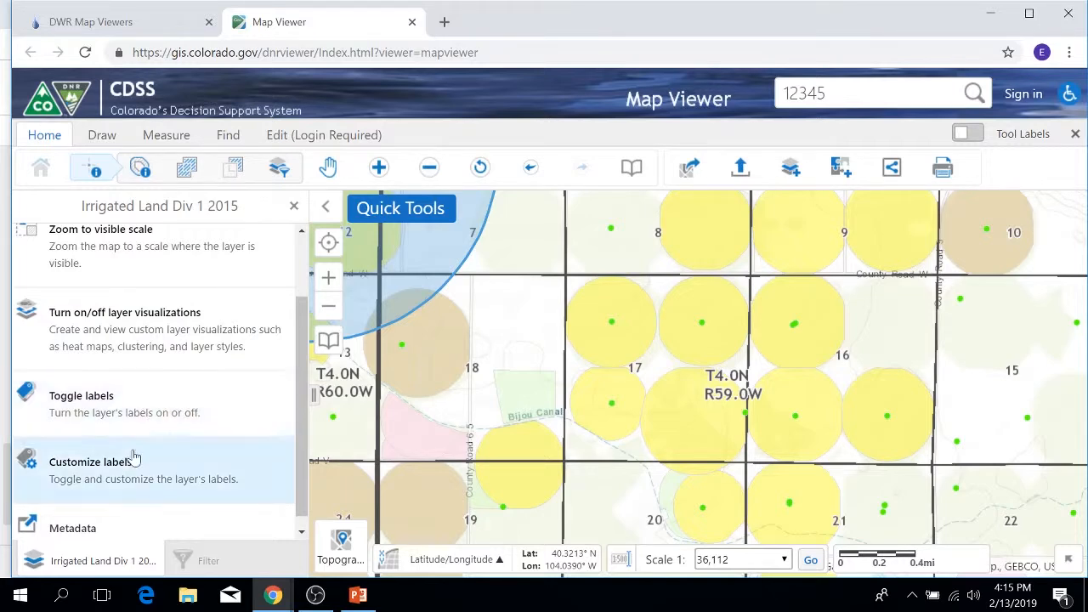
scroll(136, 454, "down", 1)
left_click(91, 520)
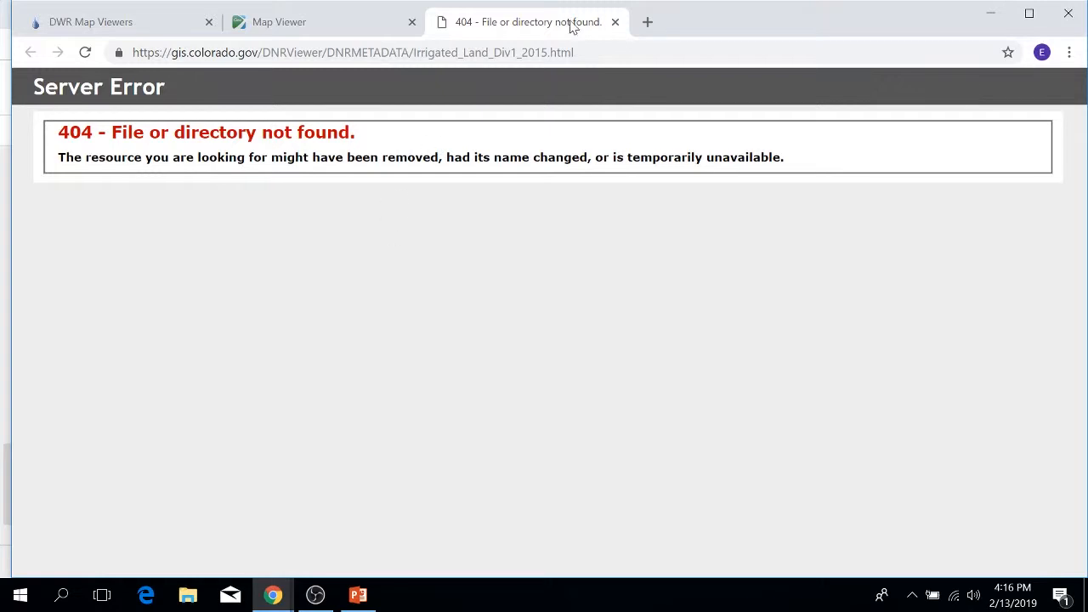
left_click(615, 22)
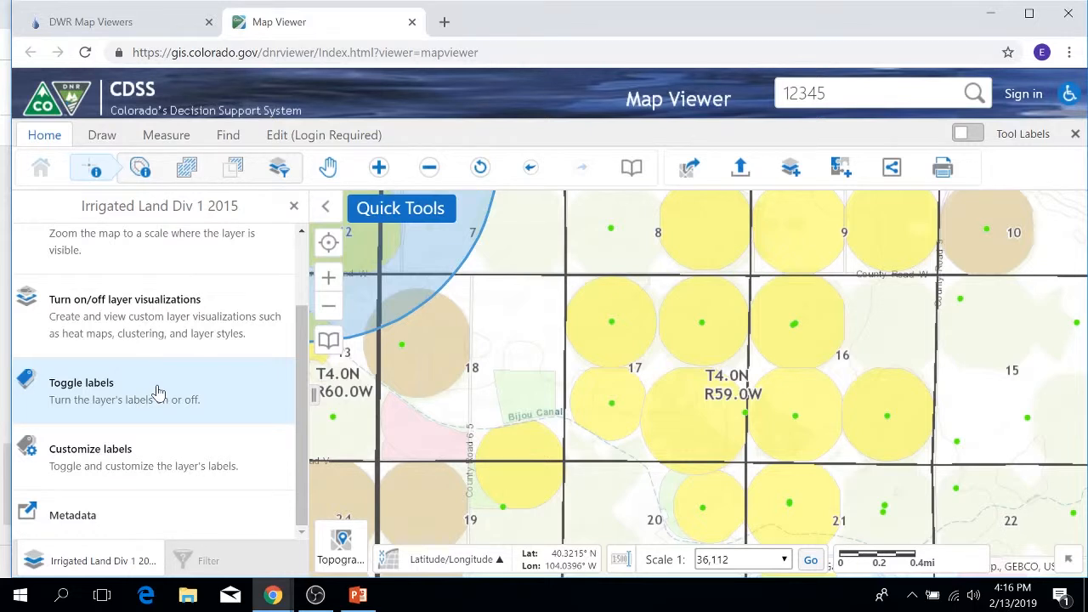
left_click(295, 205)
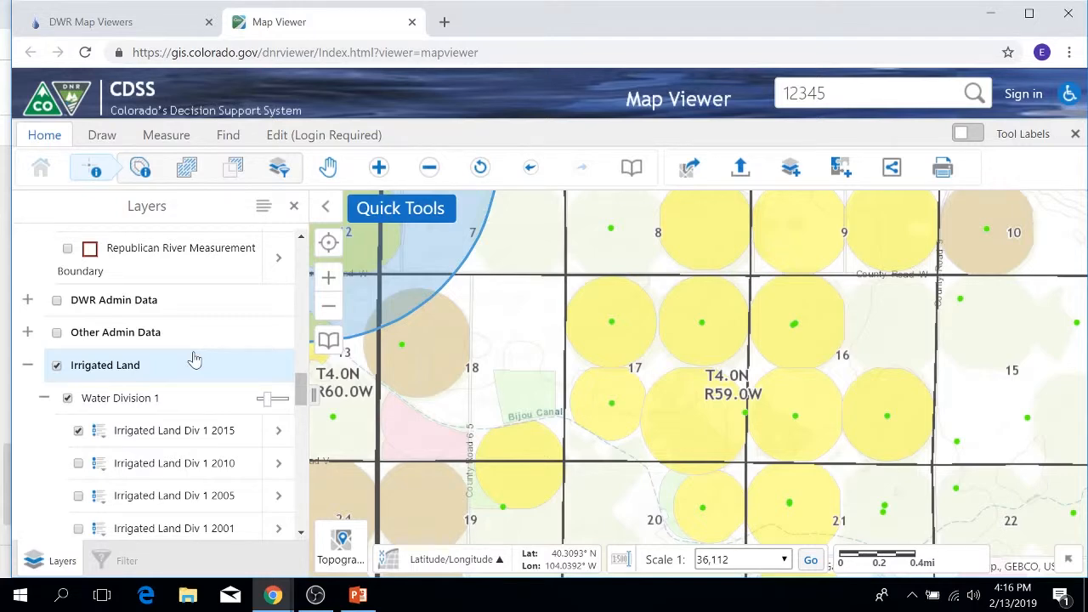
Reopen and close the Irrigated Land Div 1 2015 layer actions, and turn that layer off.
left_click(275, 433)
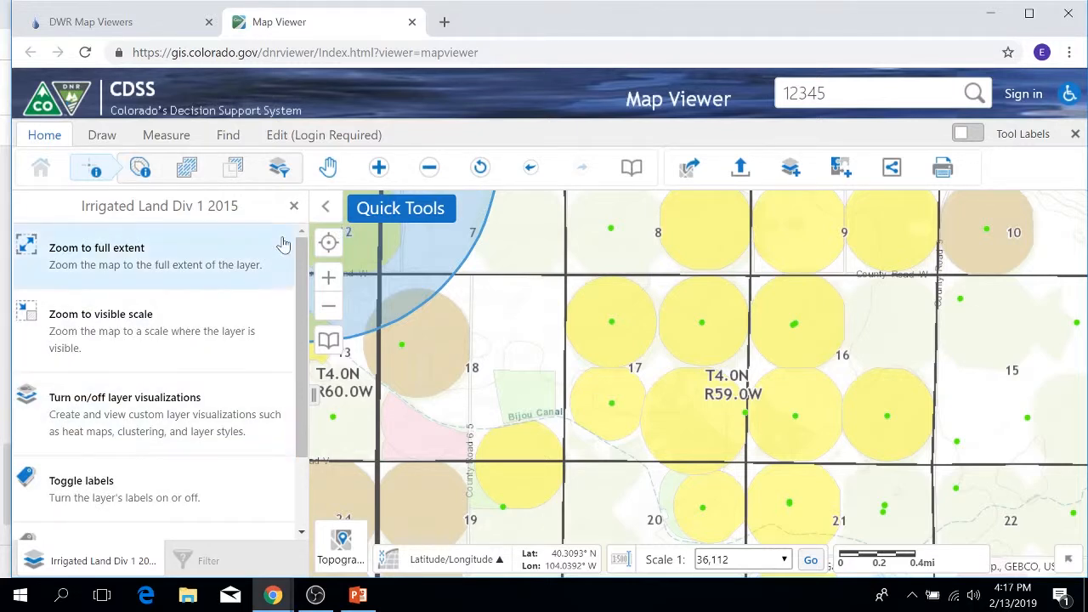
left_click(294, 206)
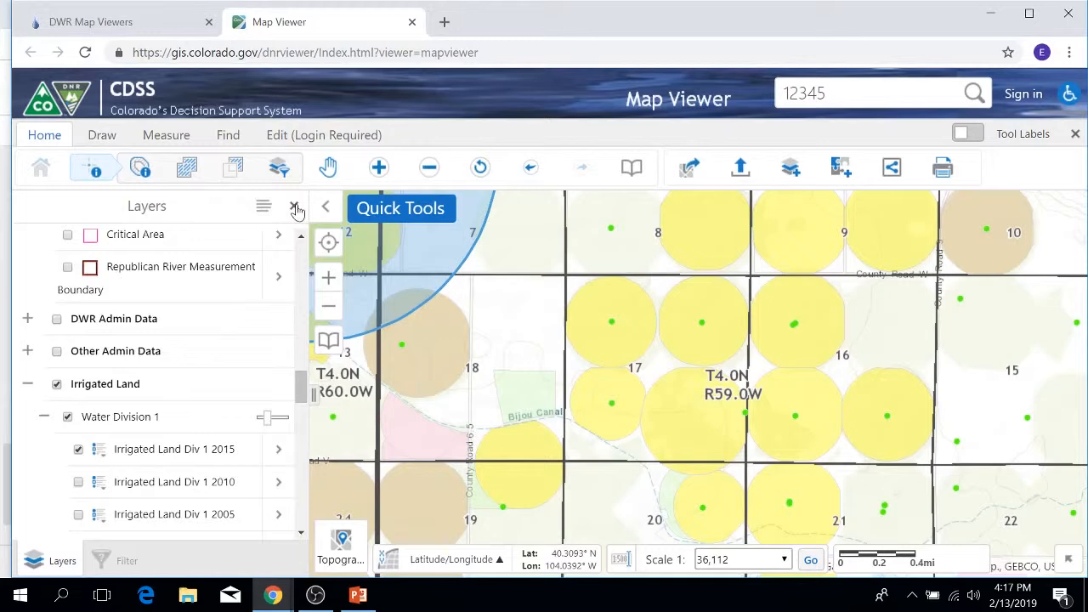
left_click(78, 449)
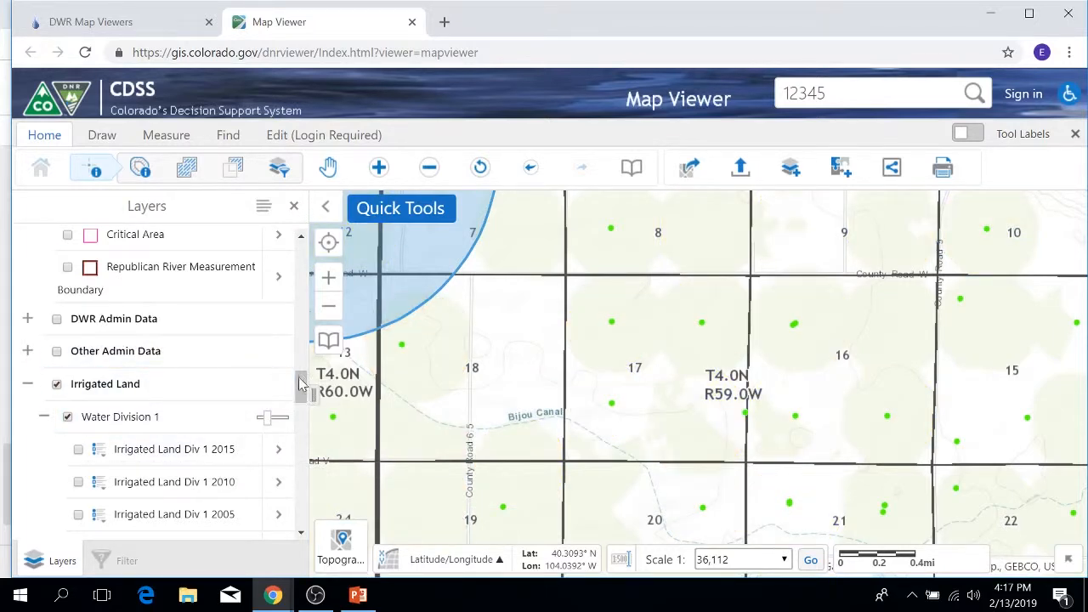
Return to the start of the layer list and turn on the Structure (Admin/Decreed) layer group.
left_click_drag(305, 381, 323, 278)
left_click_drag(302, 385, 305, 248)
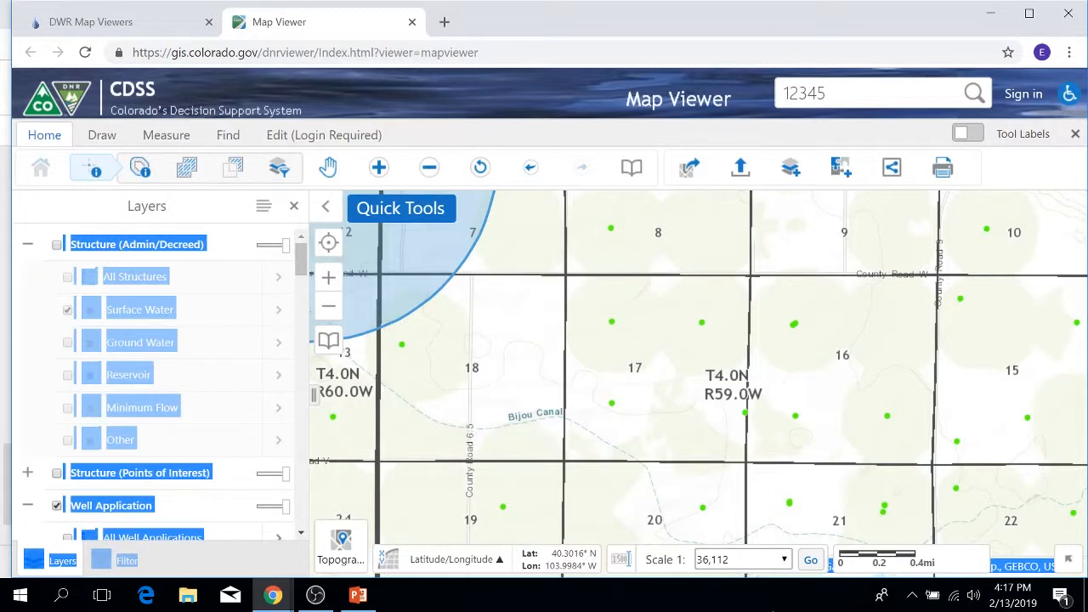
left_click(57, 245)
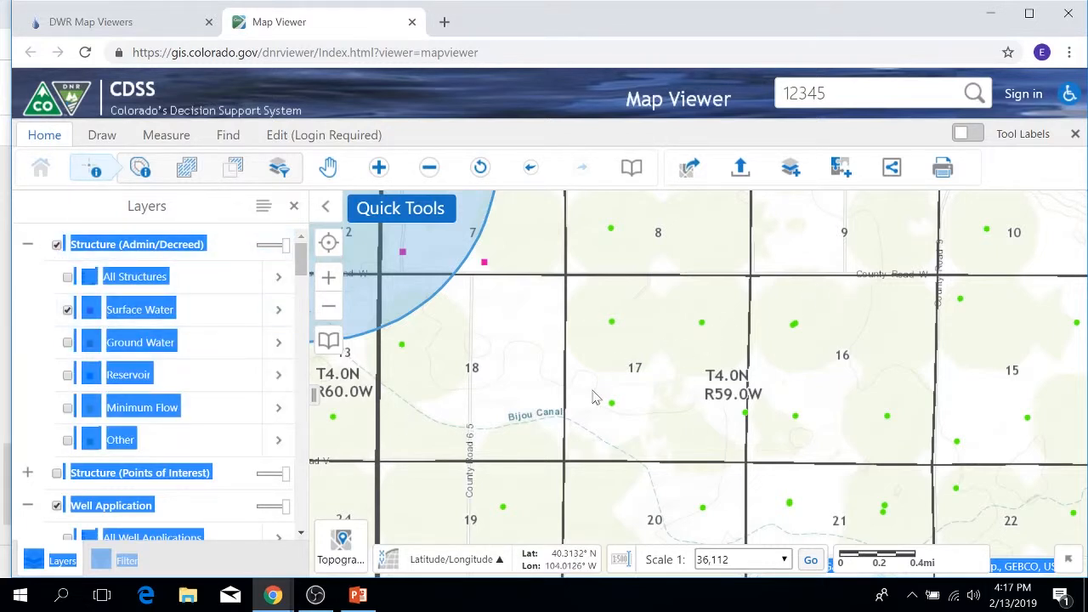
Identify features at a point in section 18 and in a rectangle across sections 17 to 20, deactivate the identify tool, and close the results.
left_click(518, 349)
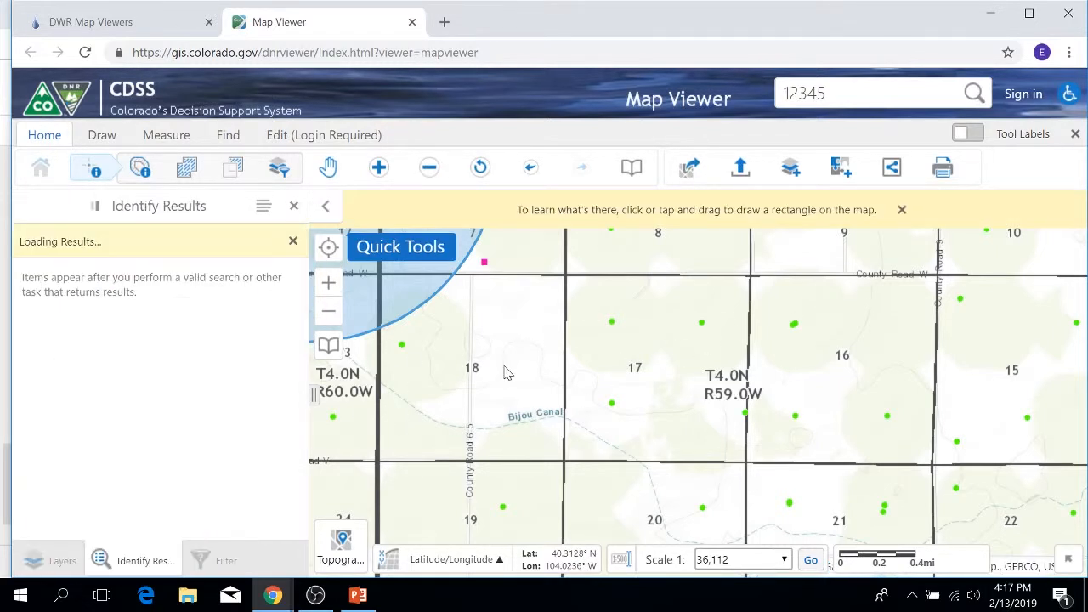
scroll(496, 336, "down", 1)
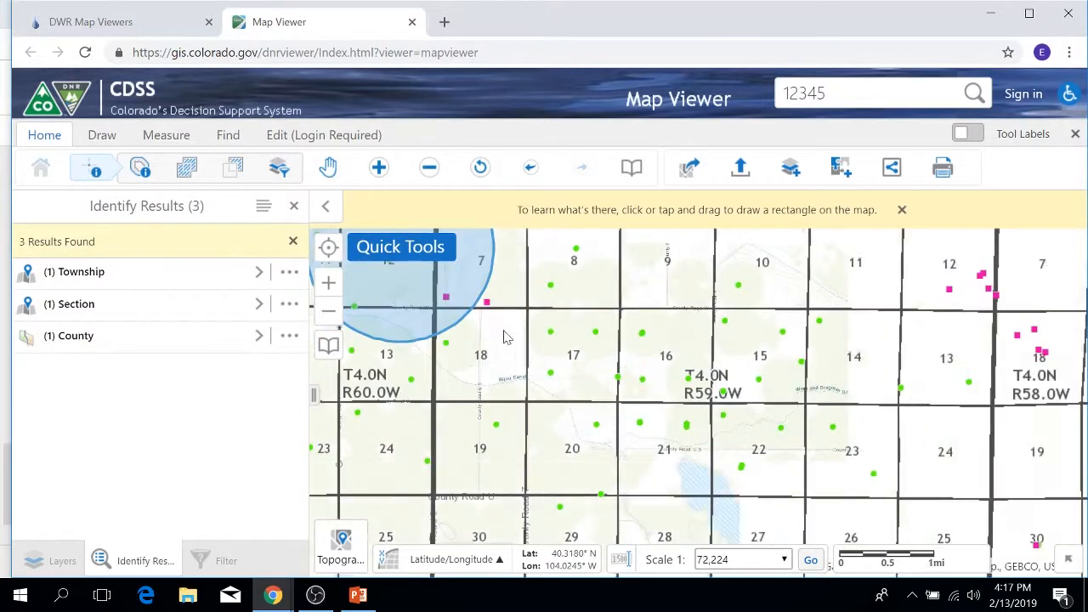
left_click_drag(492, 320, 619, 414)
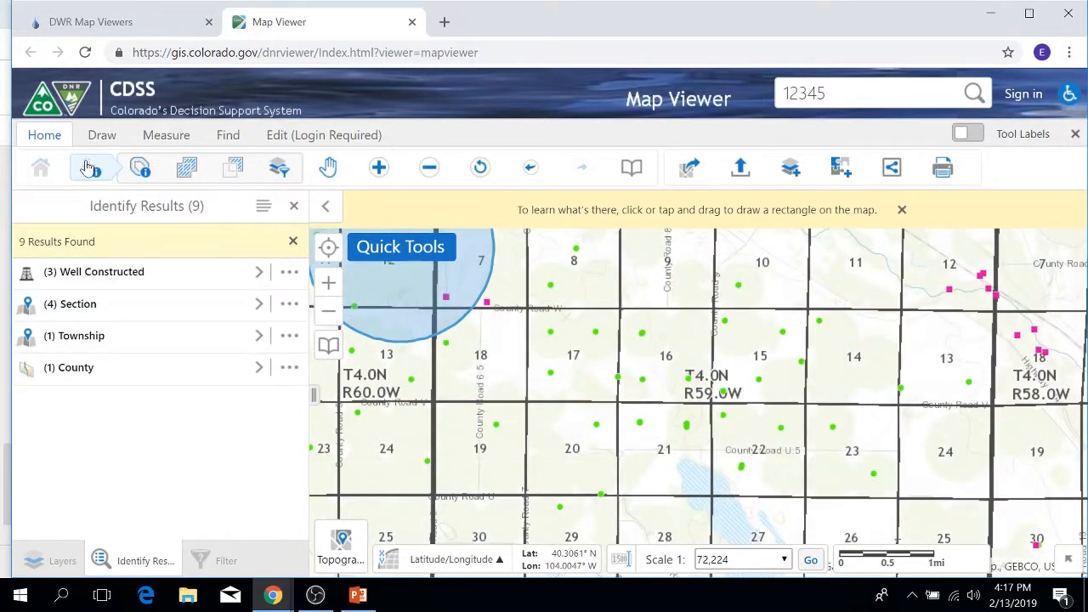
left_click(93, 174)
scroll(634, 357, "down", 1)
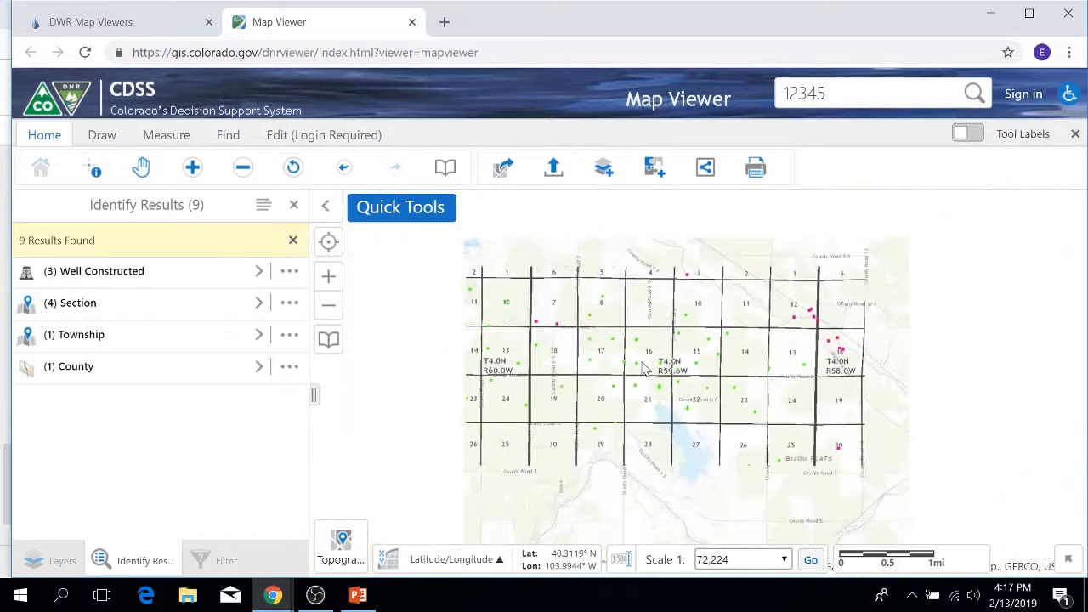
scroll(644, 370, "down", 1)
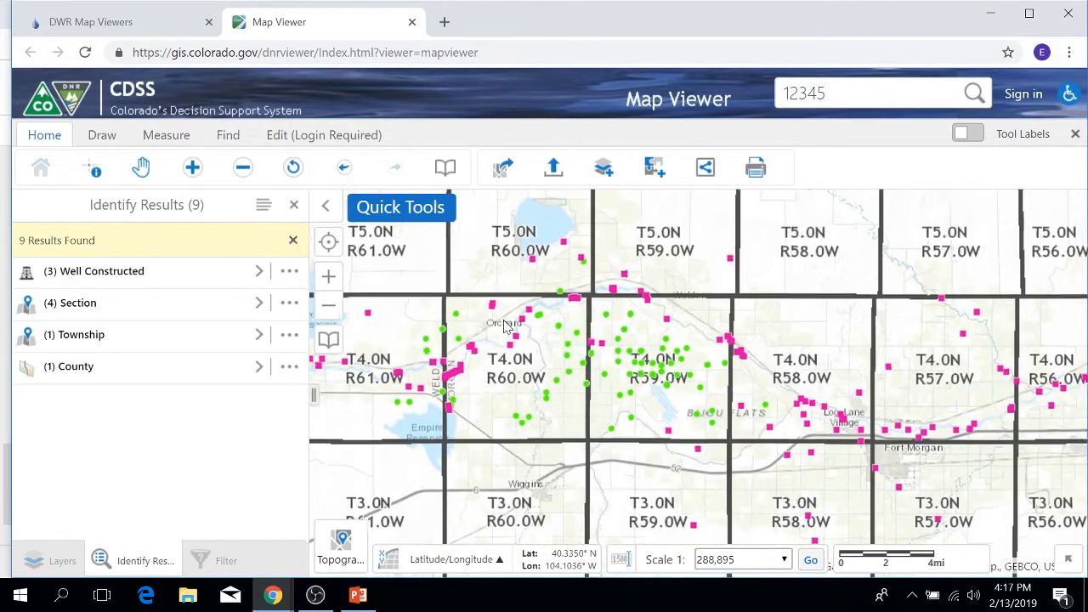
scroll(515, 327, "up", 1)
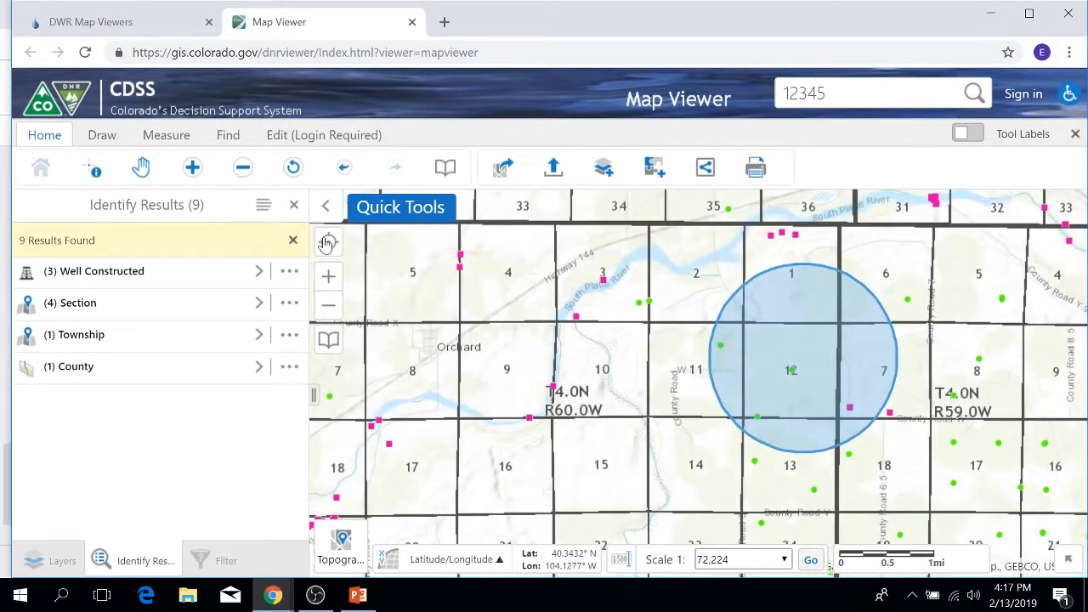
left_click(295, 206)
Open the label customization settings for the Surface Water layer and choose to replace its configured label styles.
left_click(280, 310)
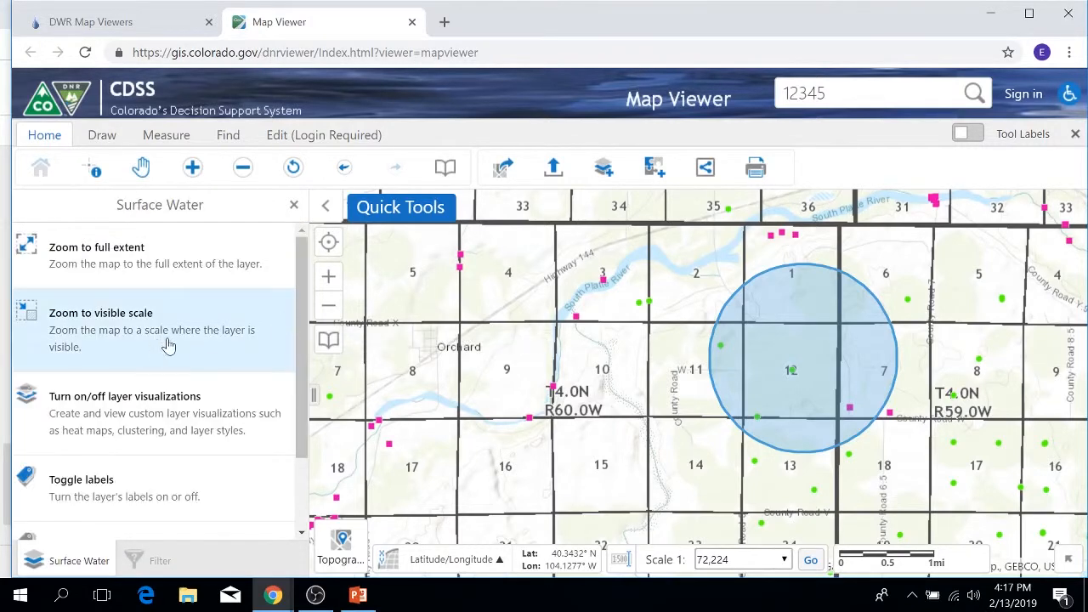
left_click(294, 205)
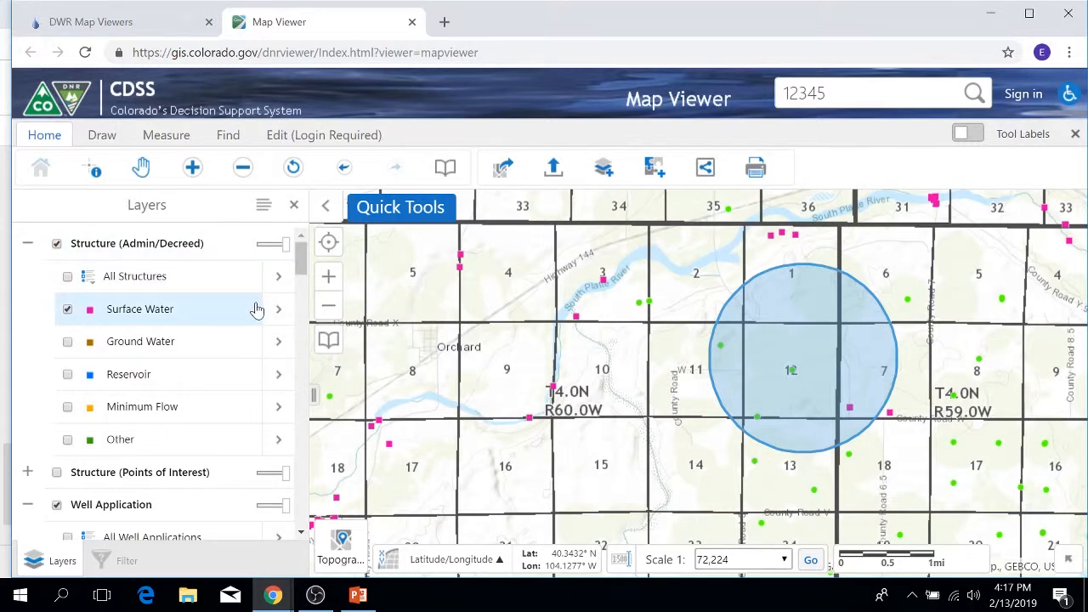
left_click(278, 309)
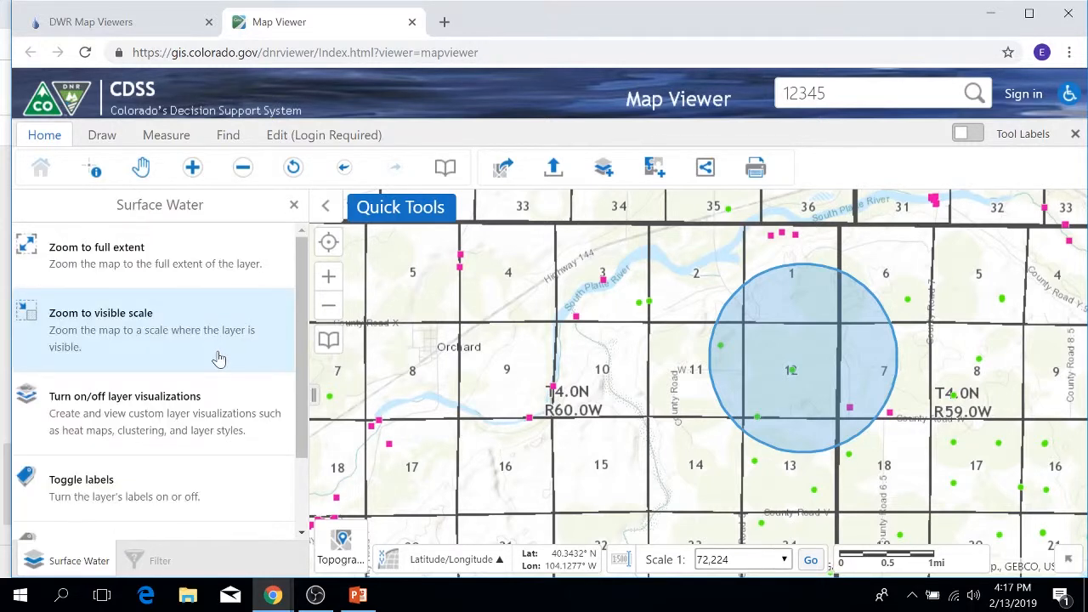
scroll(218, 359, "down", 1)
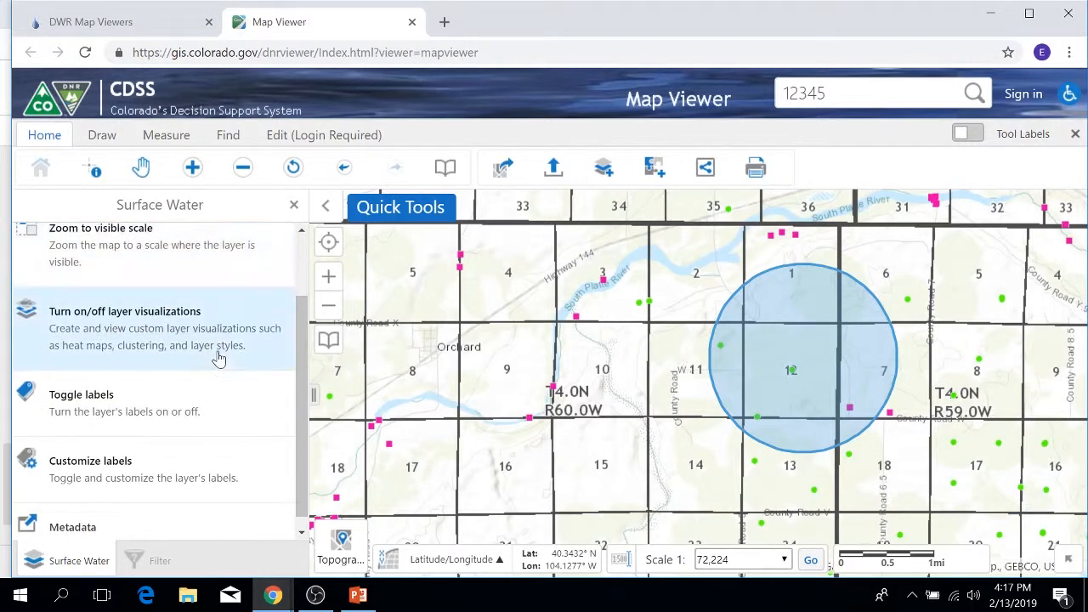
left_click(154, 472)
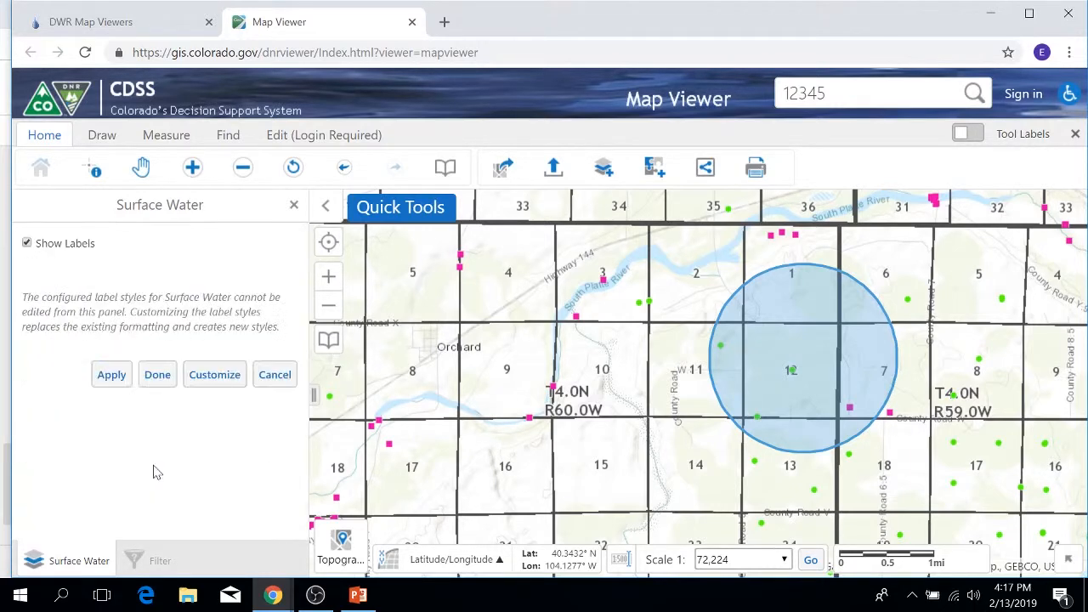
left_click(211, 379)
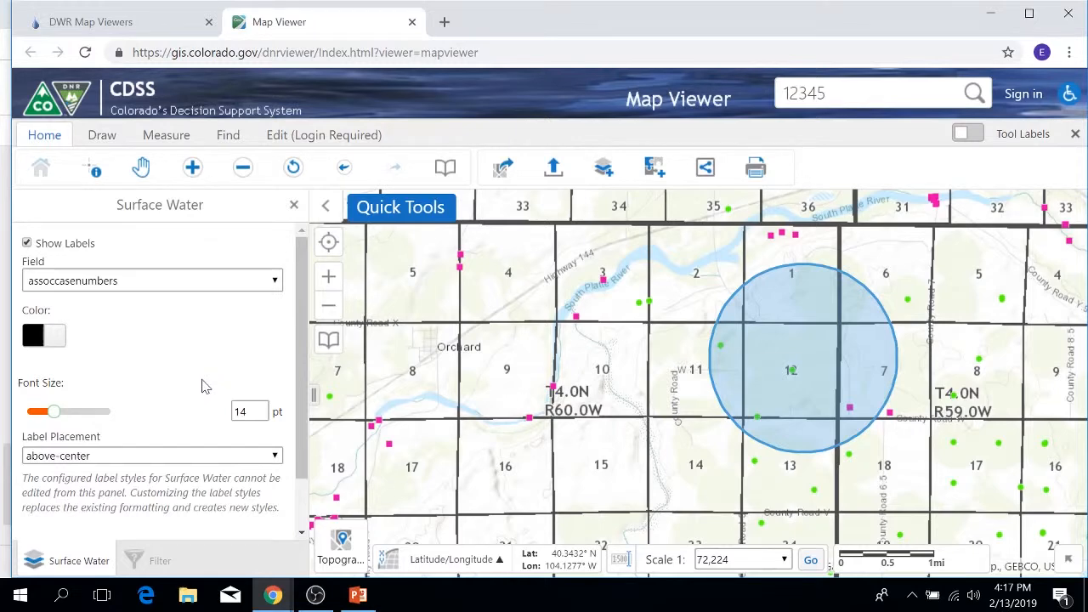
Set the Surface Water label field to wdid and apply the labels to the map.
left_click(277, 282)
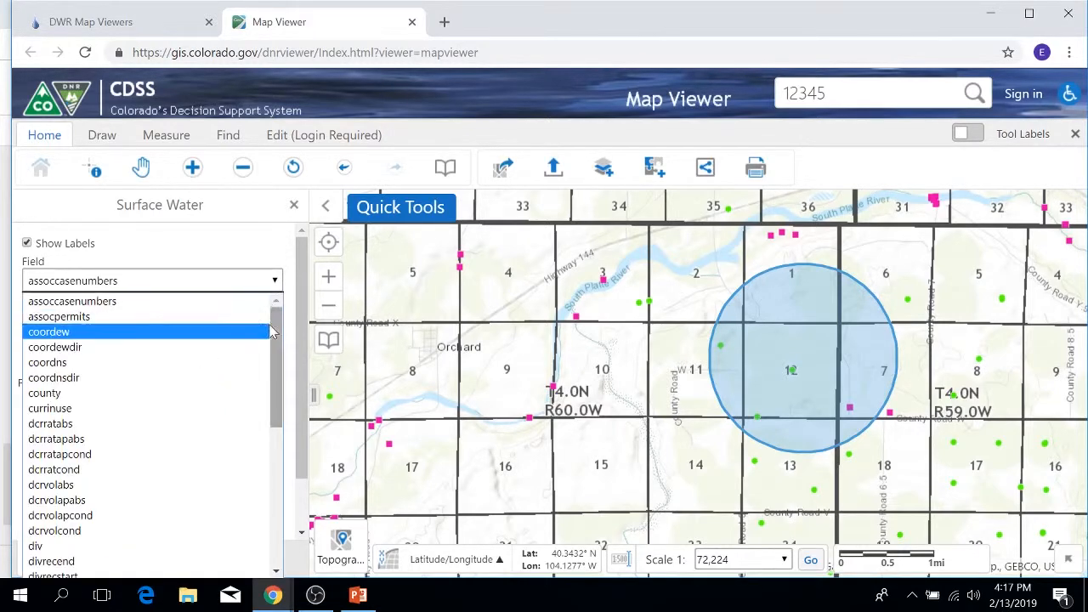
left_click_drag(274, 344, 258, 493)
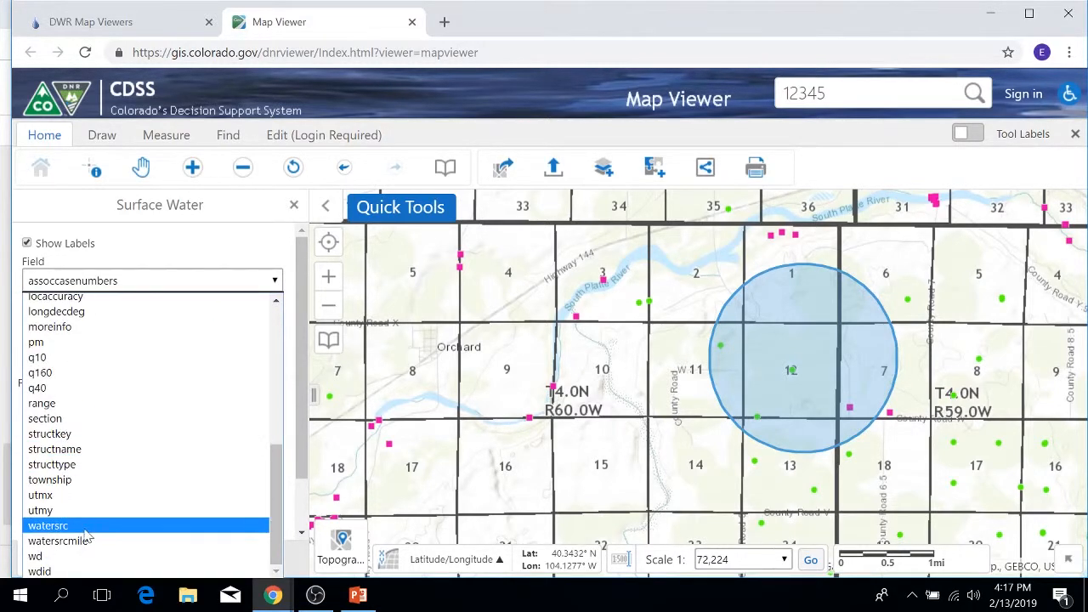
left_click(40, 571)
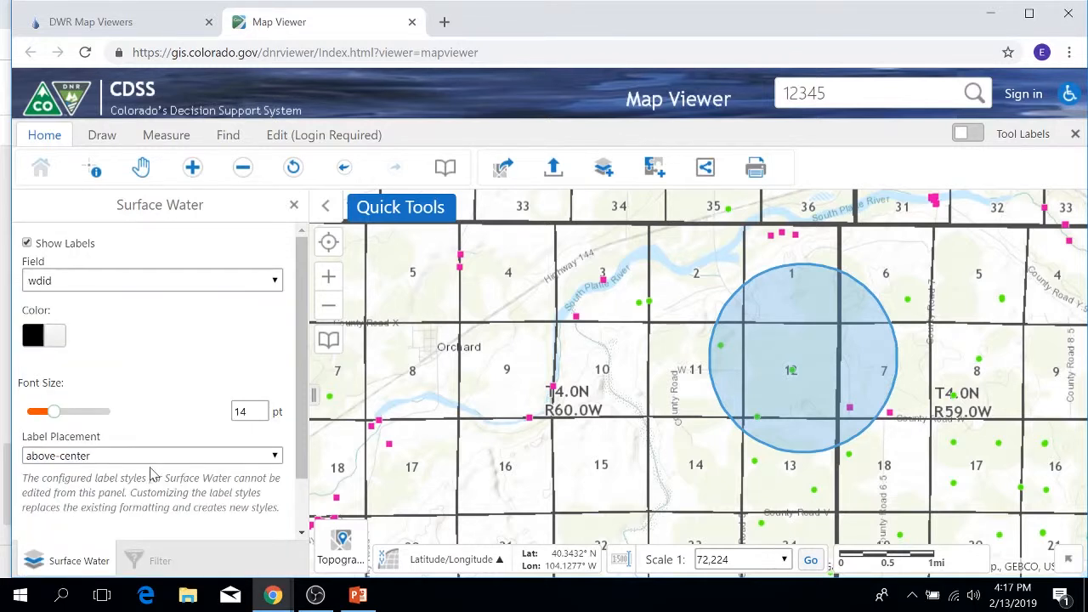
left_click_drag(301, 427, 305, 485)
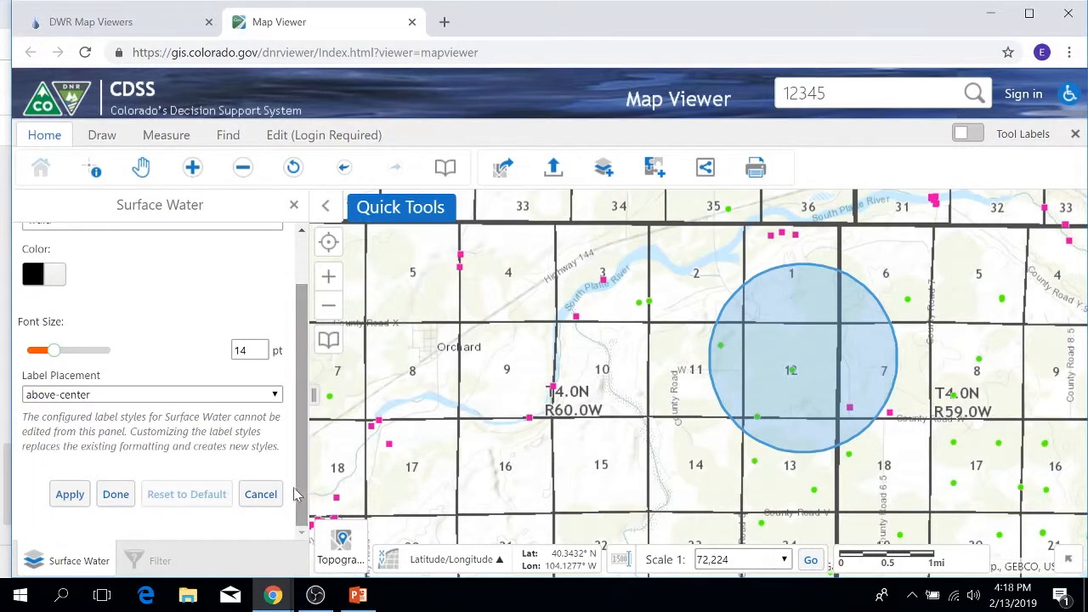
left_click(68, 496)
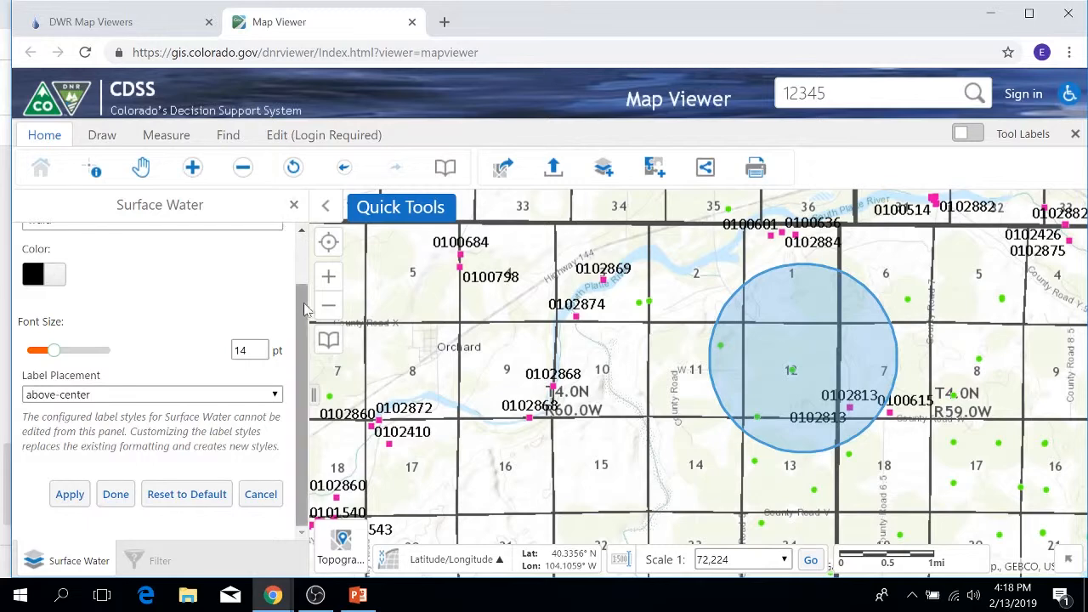
Leave the Surface Water label settings and choose Custom Layer Style as the layer's visualization.
scroll(304, 255, "up", 2)
left_click(294, 206)
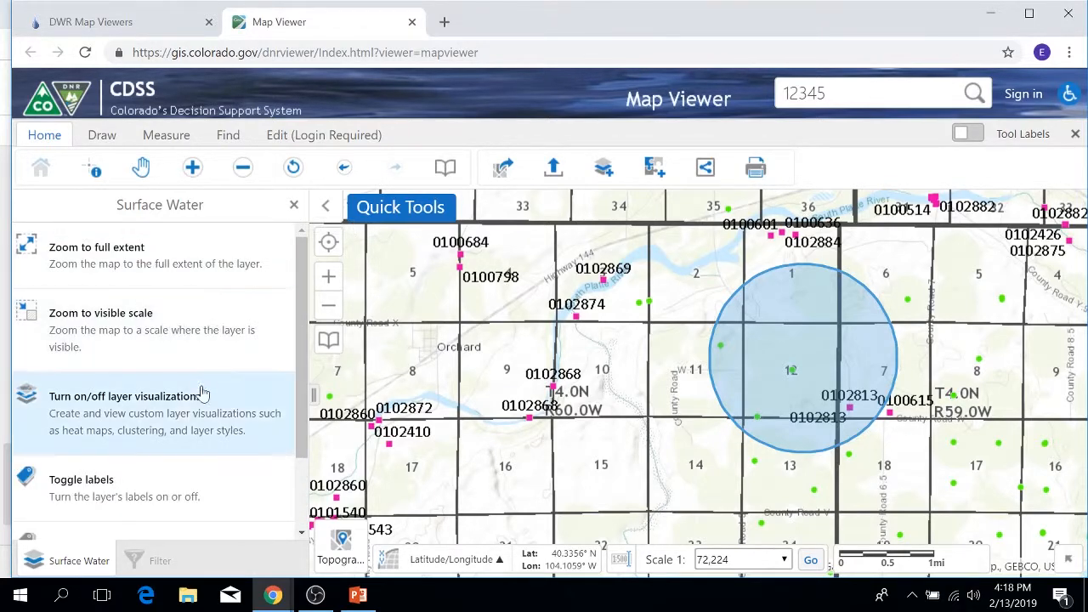
left_click(179, 414)
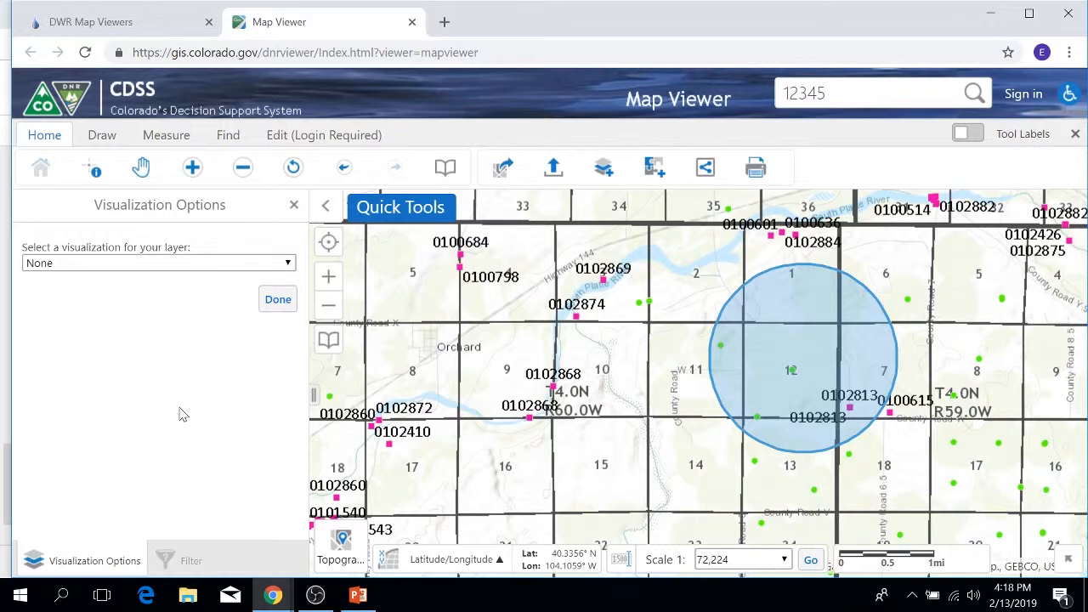
left_click(264, 263)
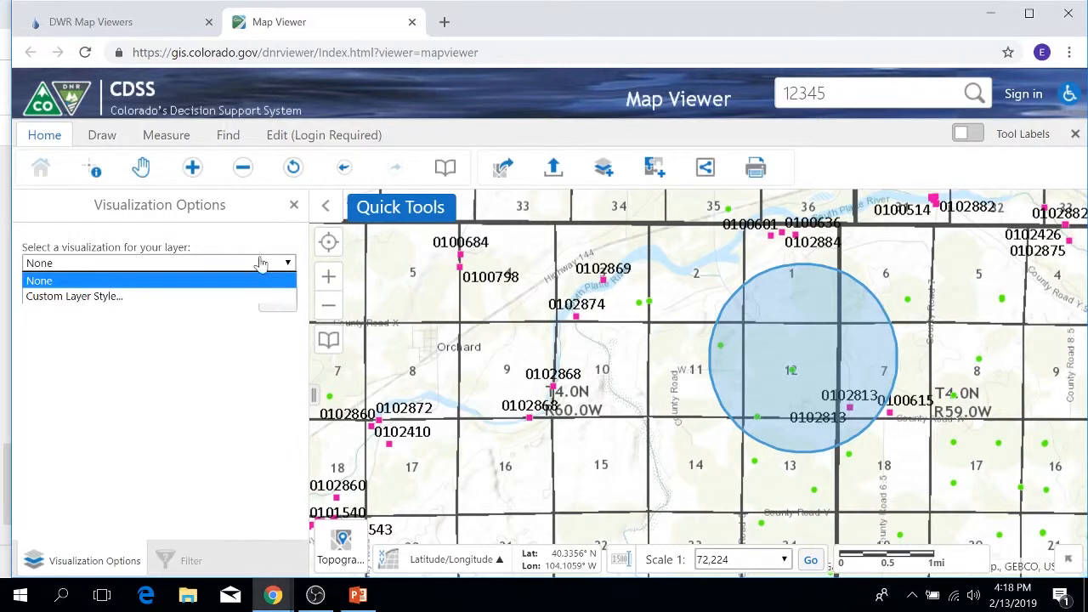
left_click(93, 297)
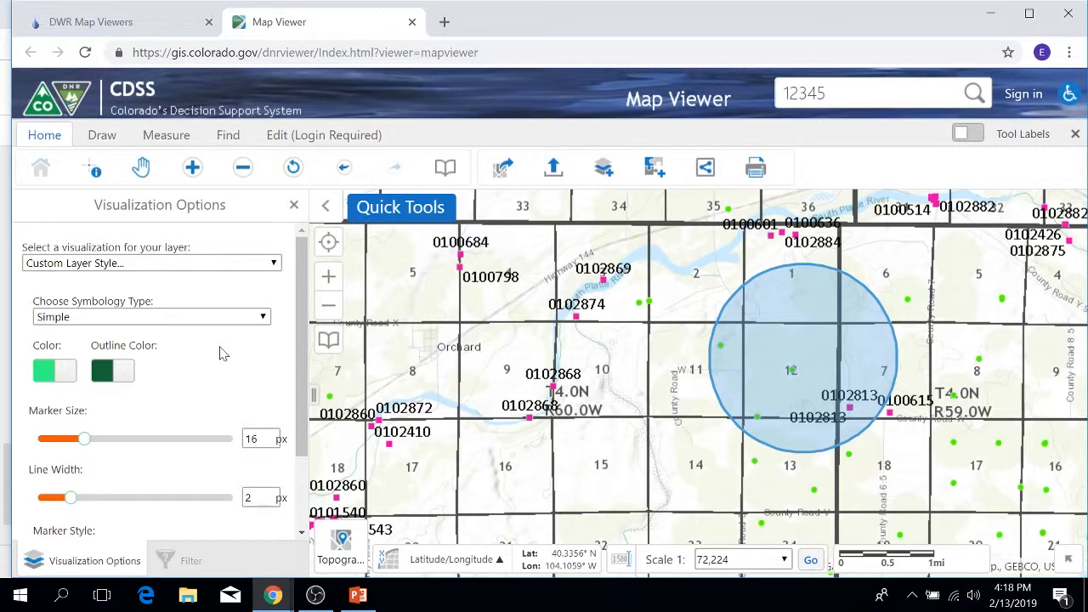
Change the outline color of the Surface Water markers to dark brown.
scroll(221, 352, "down", 2)
left_click(119, 293)
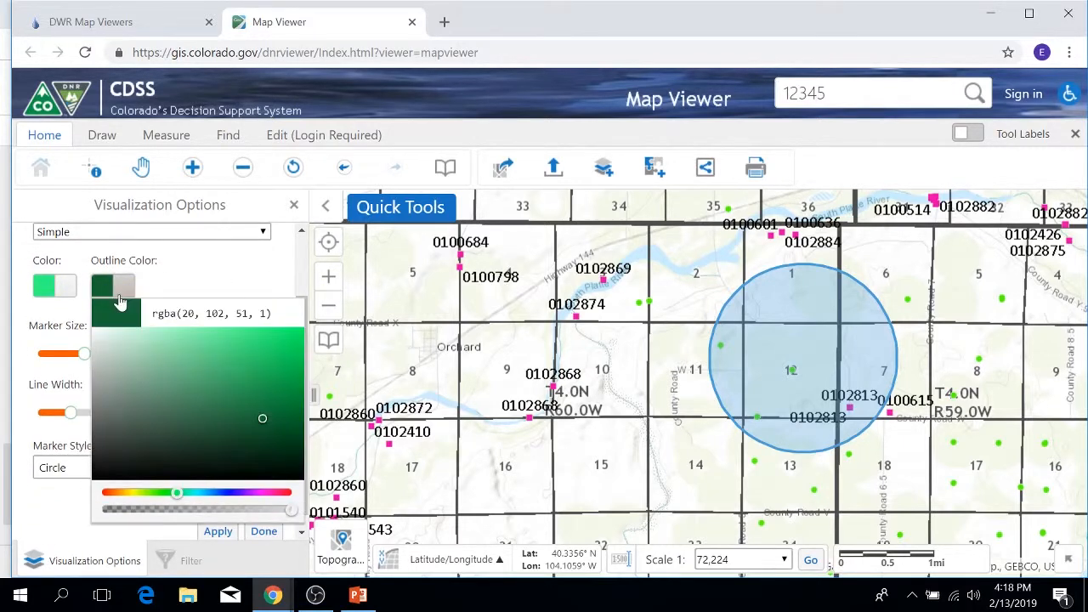
left_click(277, 495)
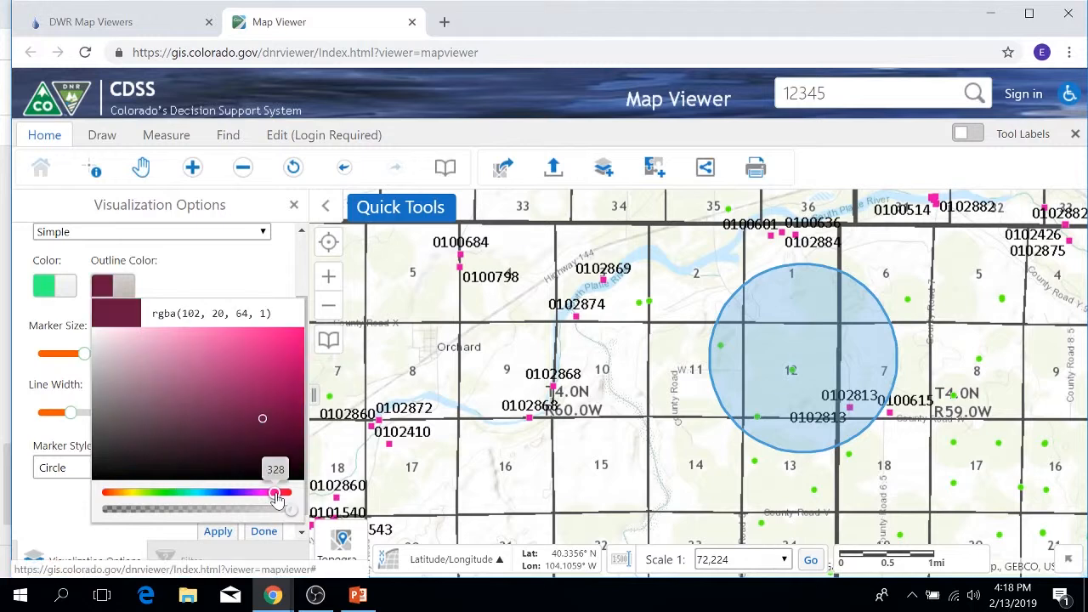
left_click(177, 493)
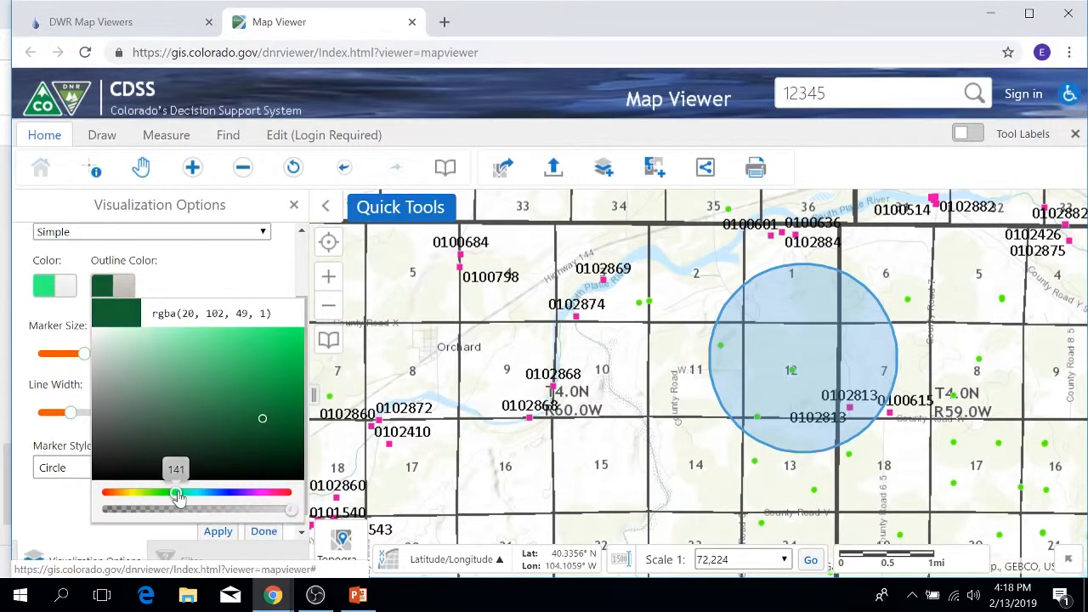
left_click(118, 493)
left_click(181, 269)
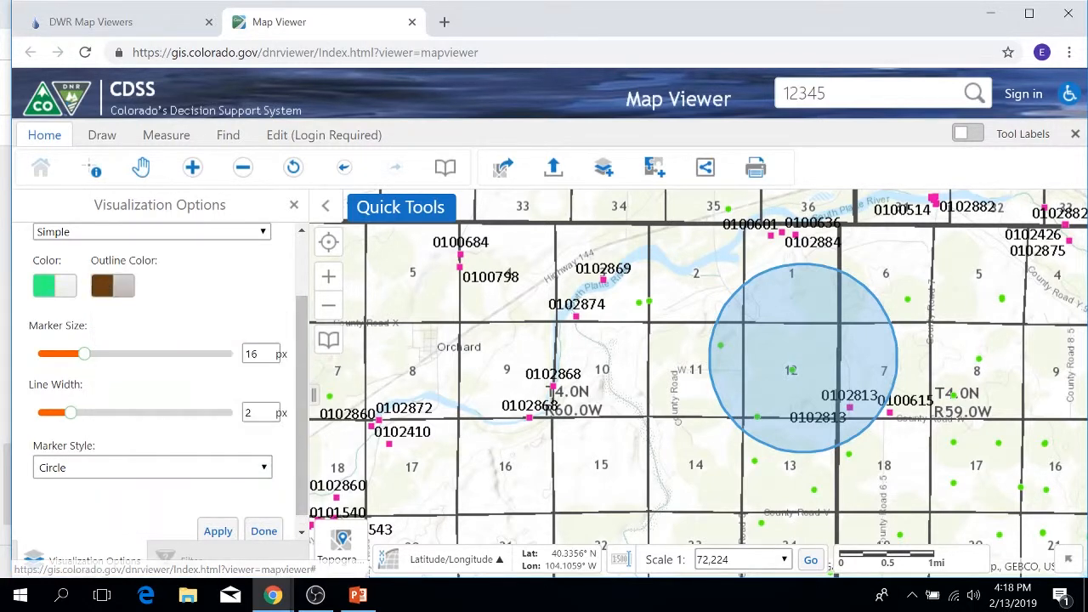
Set the Surface Water marker color to orange, rgba(255, 146, 51, 1), apply the style, and close the visualization options.
left_click(53, 285)
left_click(57, 493)
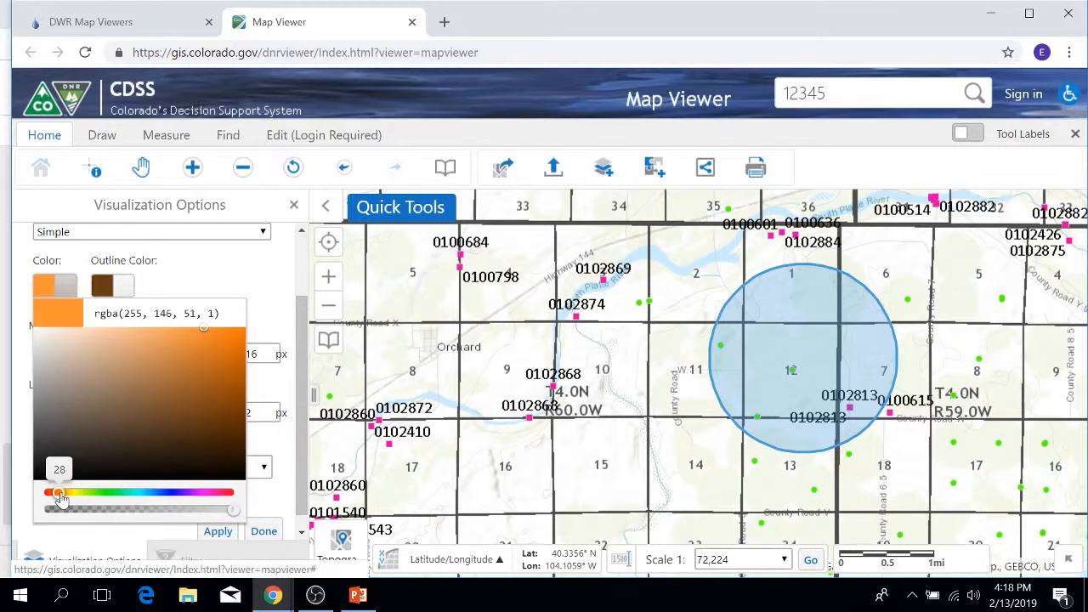
left_click(209, 293)
left_click(218, 531)
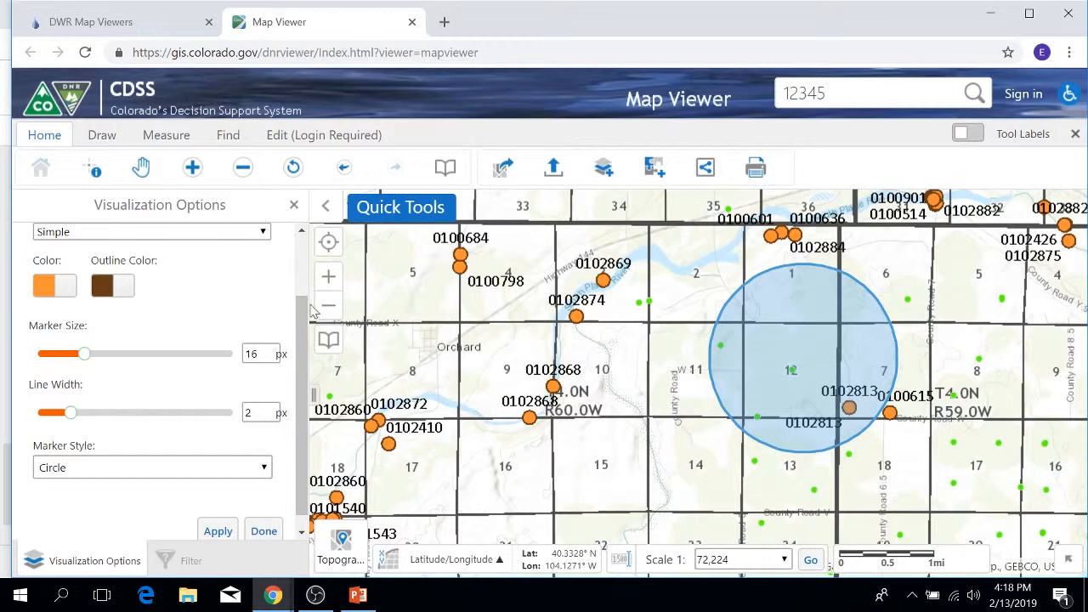
scroll(289, 255, "up", 1)
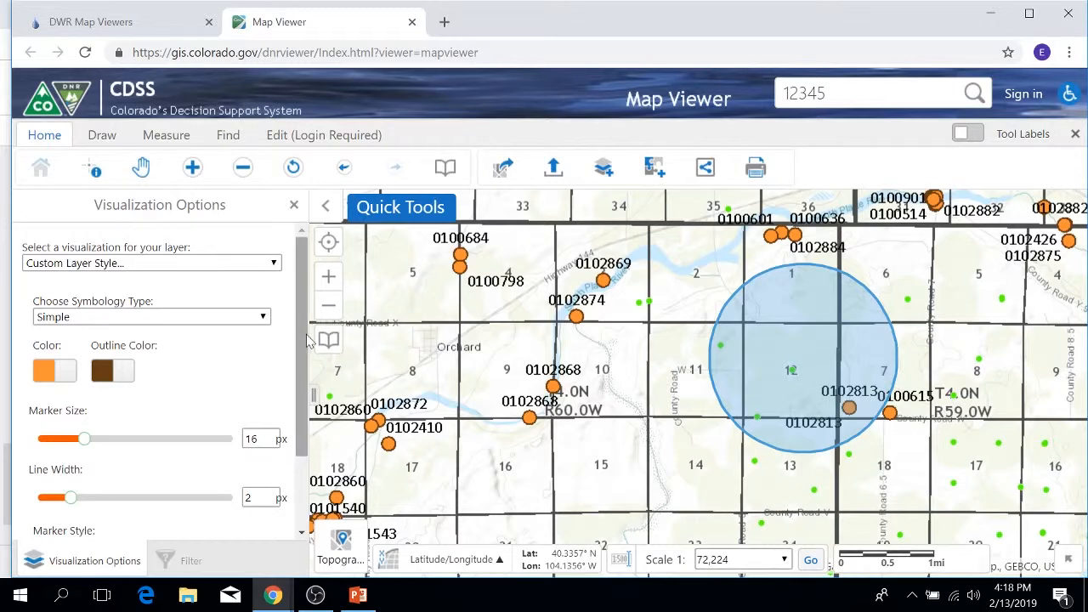
left_click(294, 207)
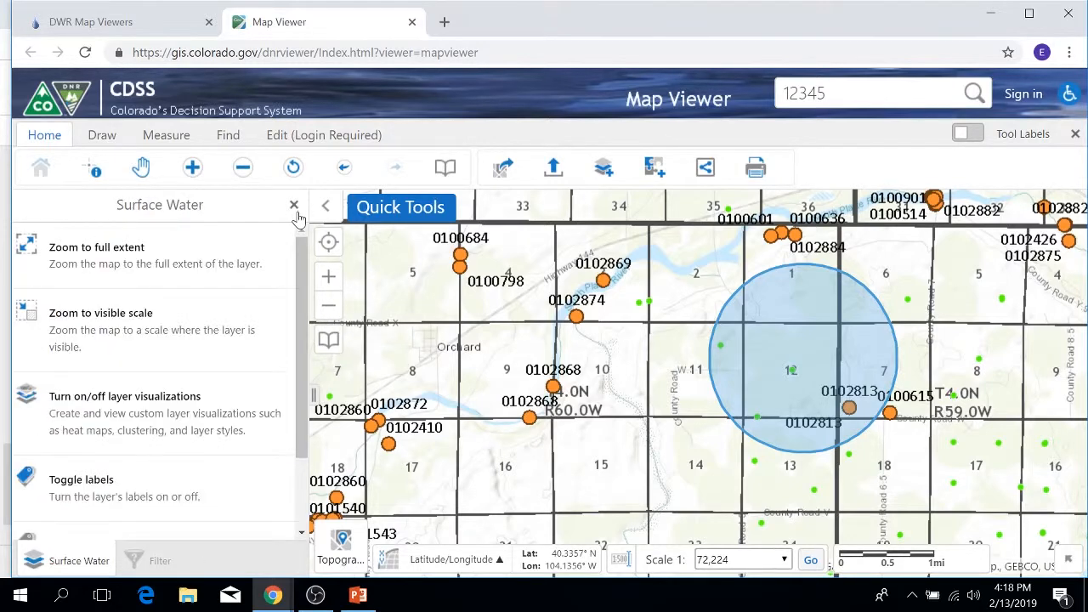
Toggle the Surface Water layer's labels off and back on.
scroll(236, 343, "down", 2)
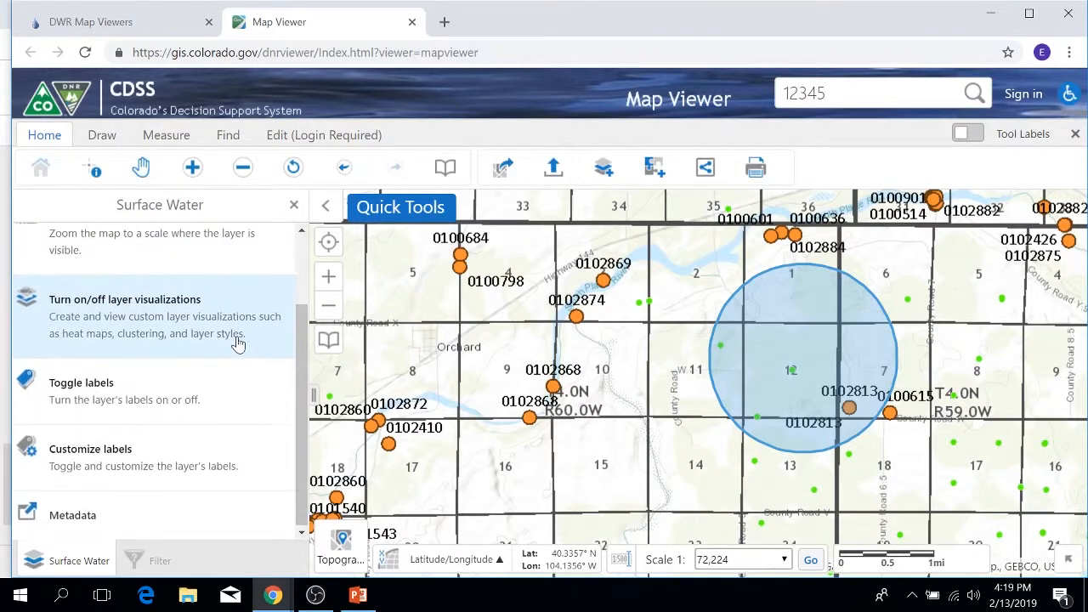
left_click(162, 393)
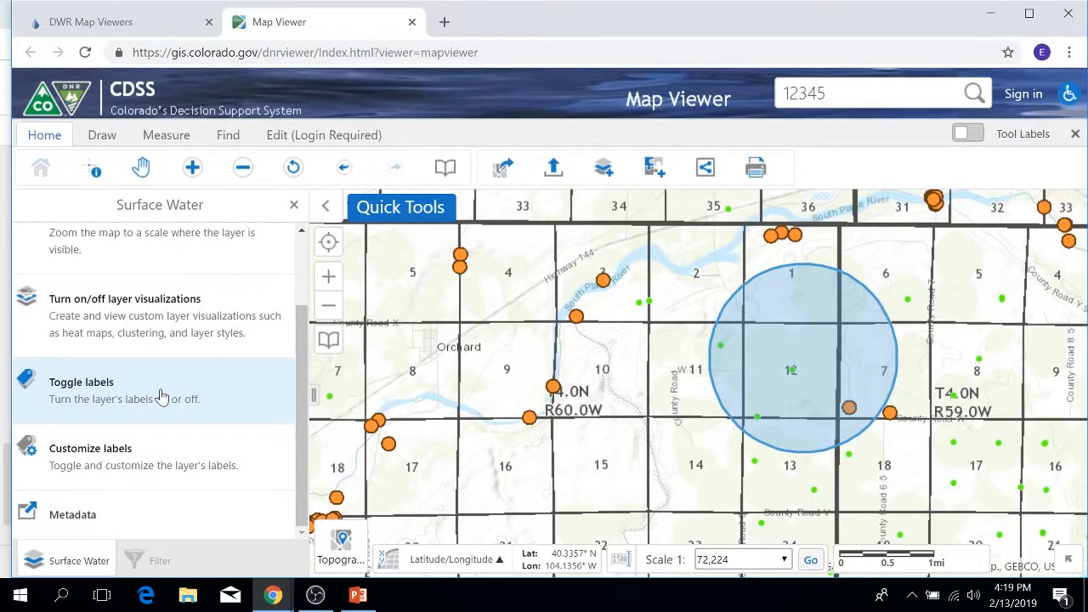
left_click(162, 397)
left_click(161, 398)
left_click(168, 402)
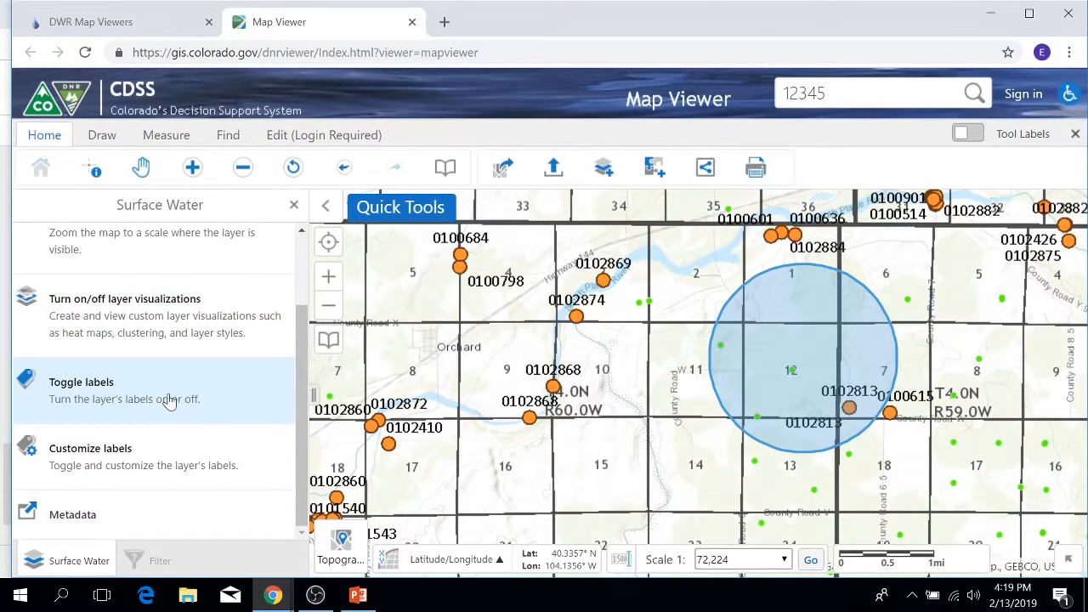
Open the Surface Water layer's metadata, examine the structure types and attribute definitions, and close the metadata page.
left_click(95, 520)
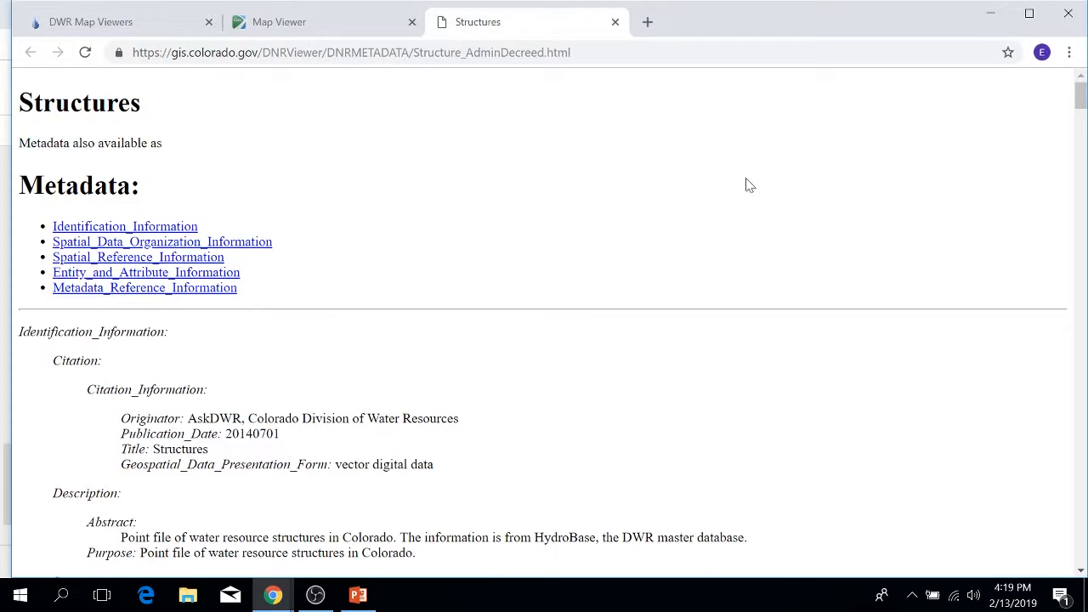
scroll(465, 297, "down", 15)
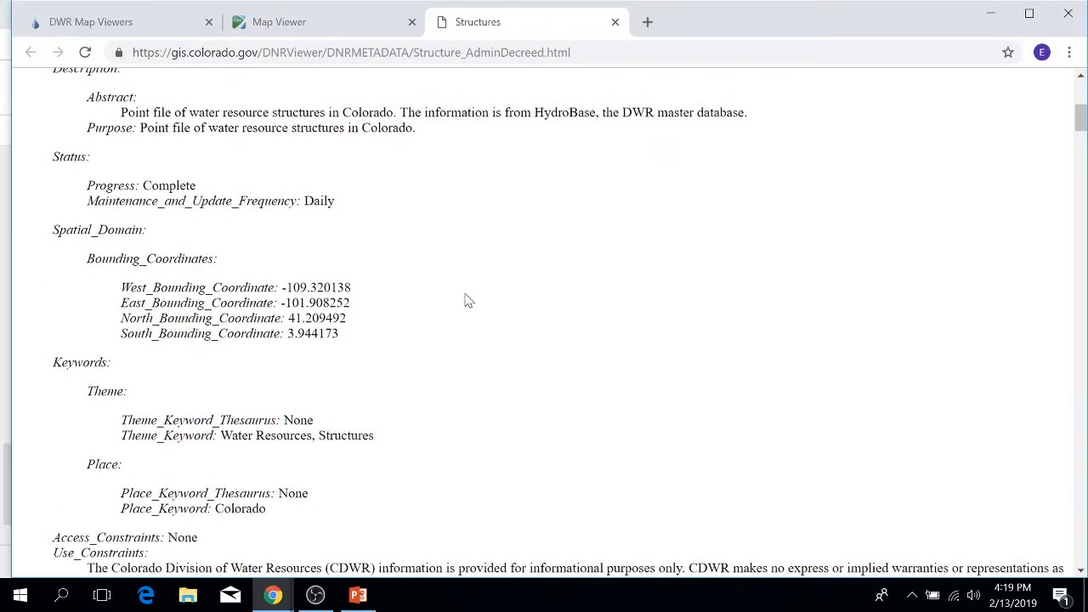
scroll(465, 303, "down", 8)
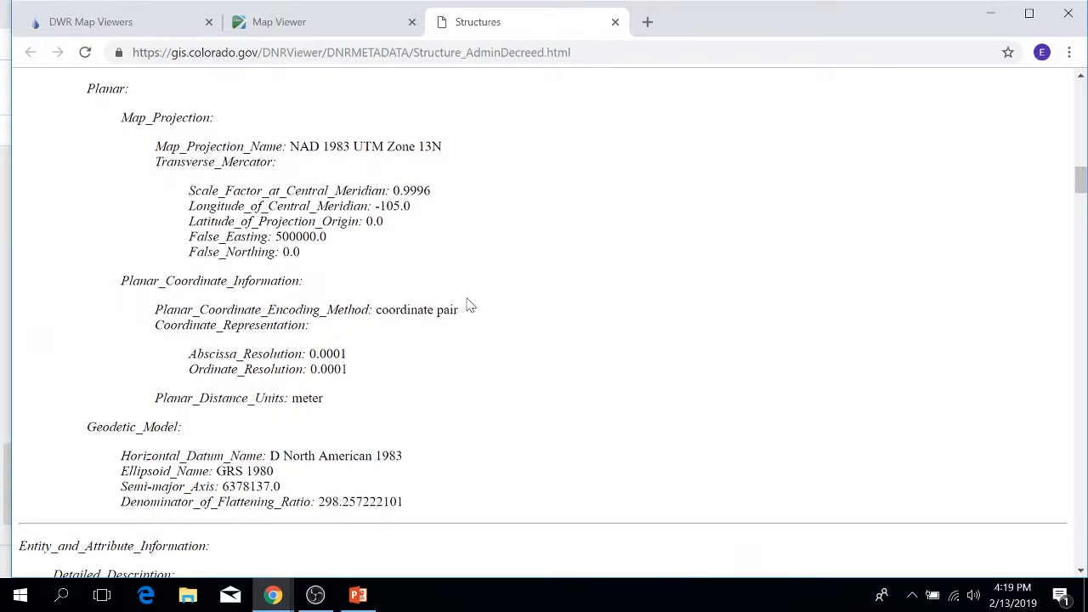
scroll(470, 306, "down", 9)
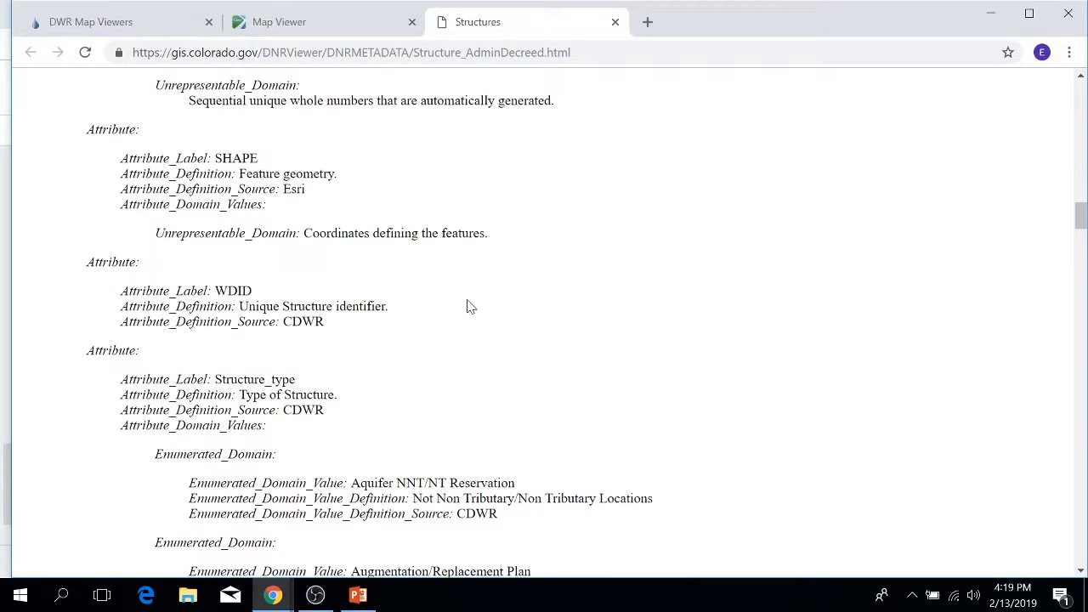
scroll(470, 306, "down", 8)
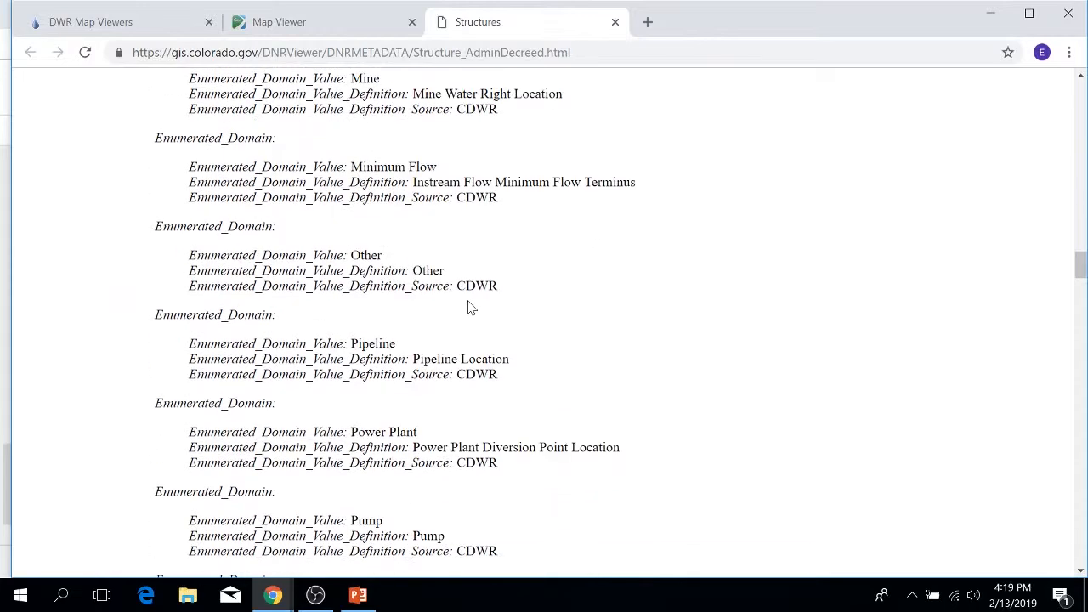
scroll(468, 308, "up", 2)
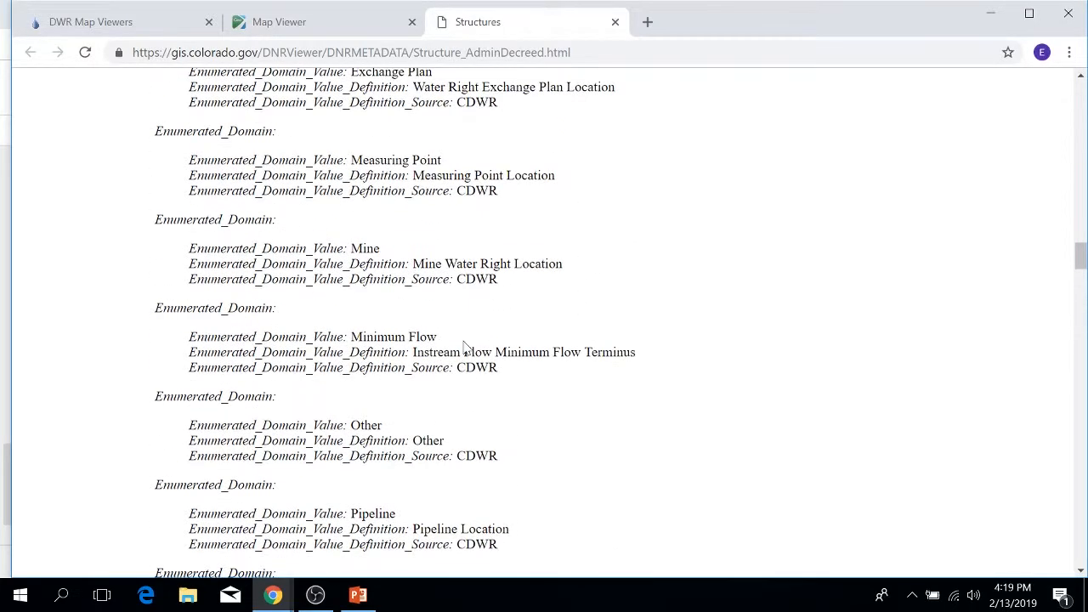
scroll(496, 357, "down", 5)
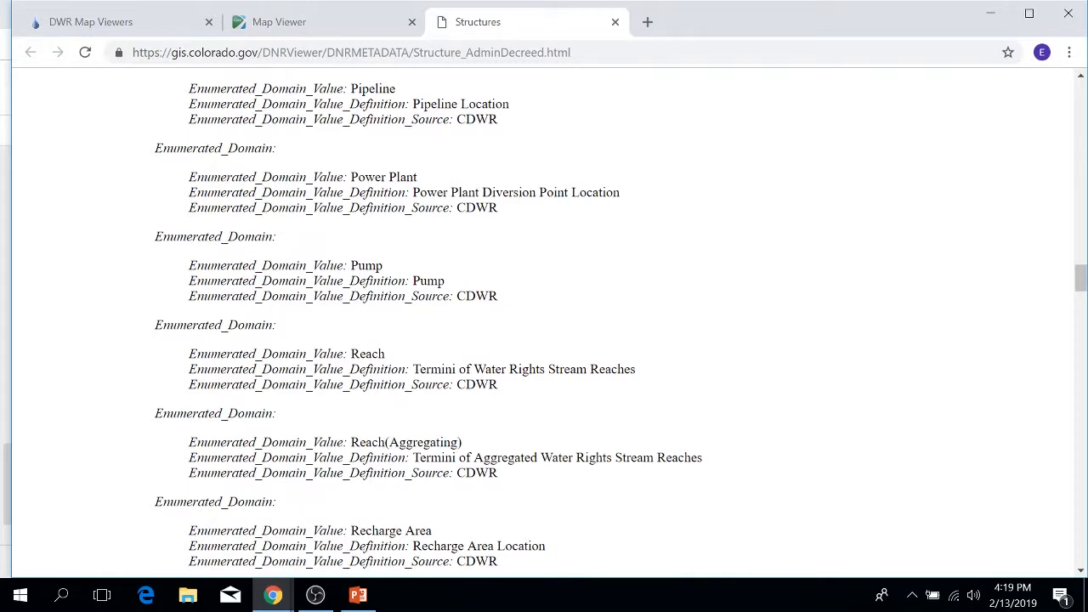
scroll(395, 368, "down", 4)
scroll(397, 365, "down", 6)
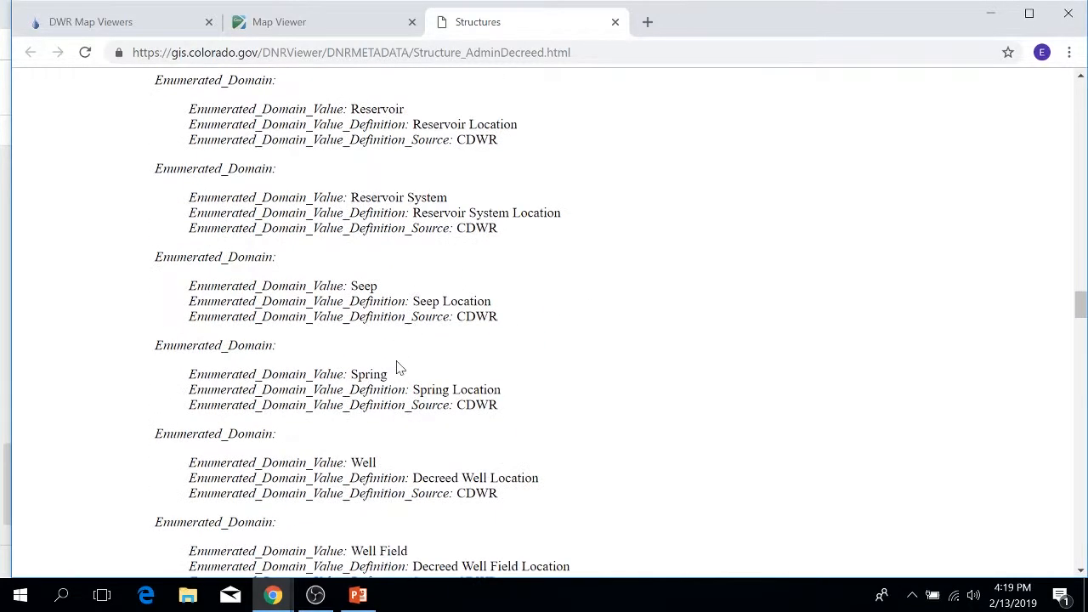
scroll(401, 367, "down", 3)
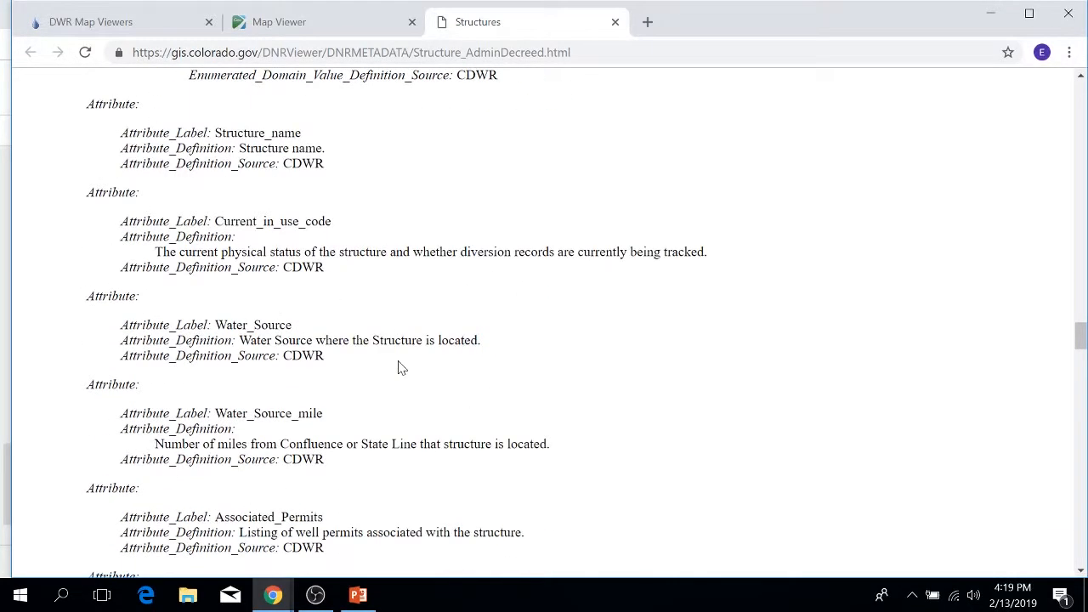
scroll(401, 368, "down", 3)
scroll(400, 367, "up", 1)
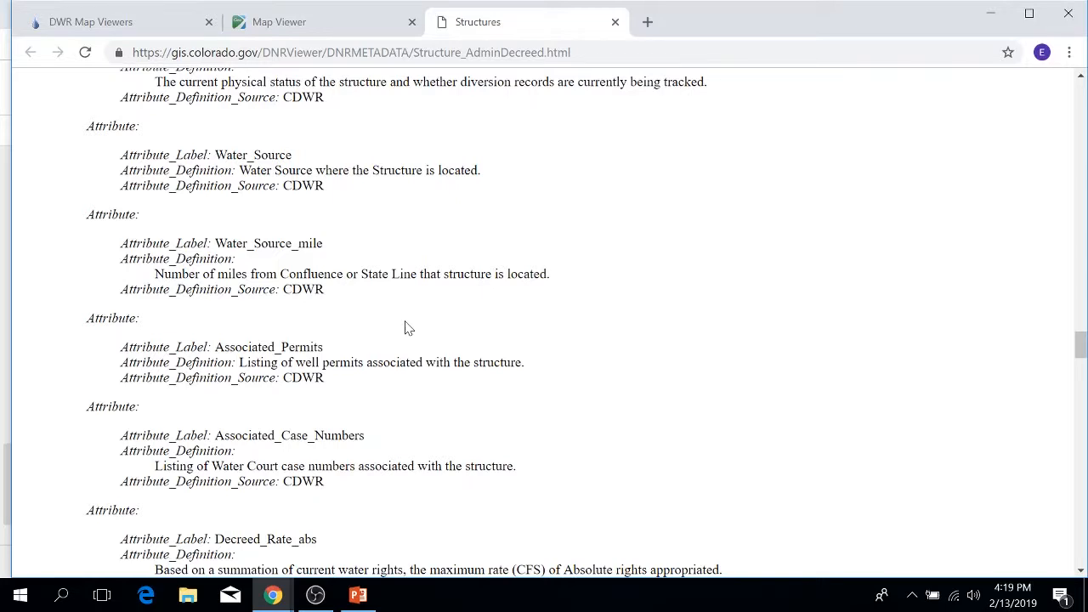
left_click(614, 22)
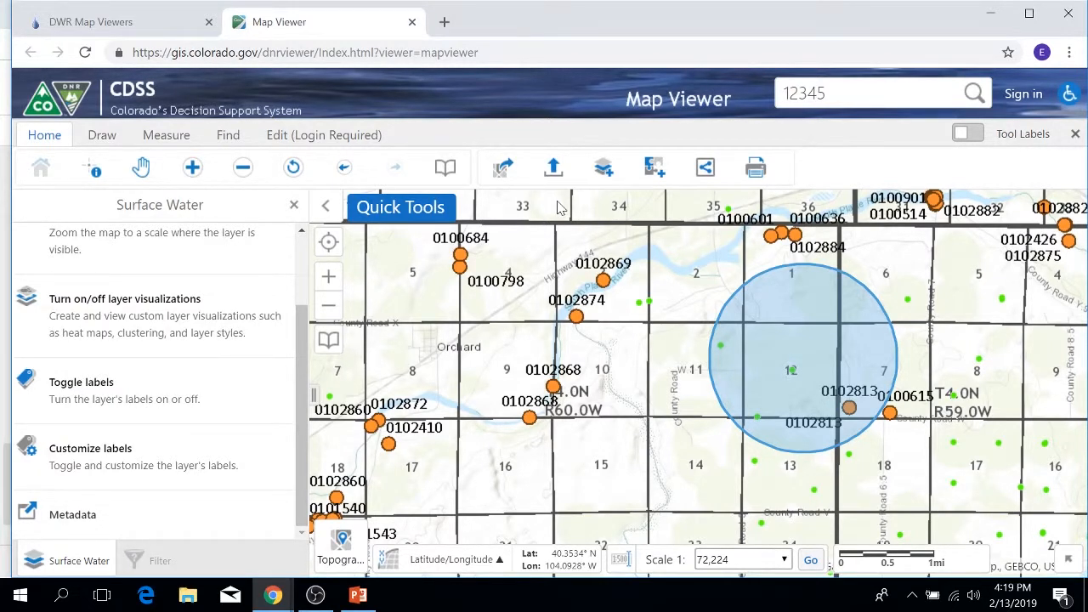
Open the layer actions for Ground Water and look through the bookmarked locations to the Bookmark Current Extent option.
left_click(293, 207)
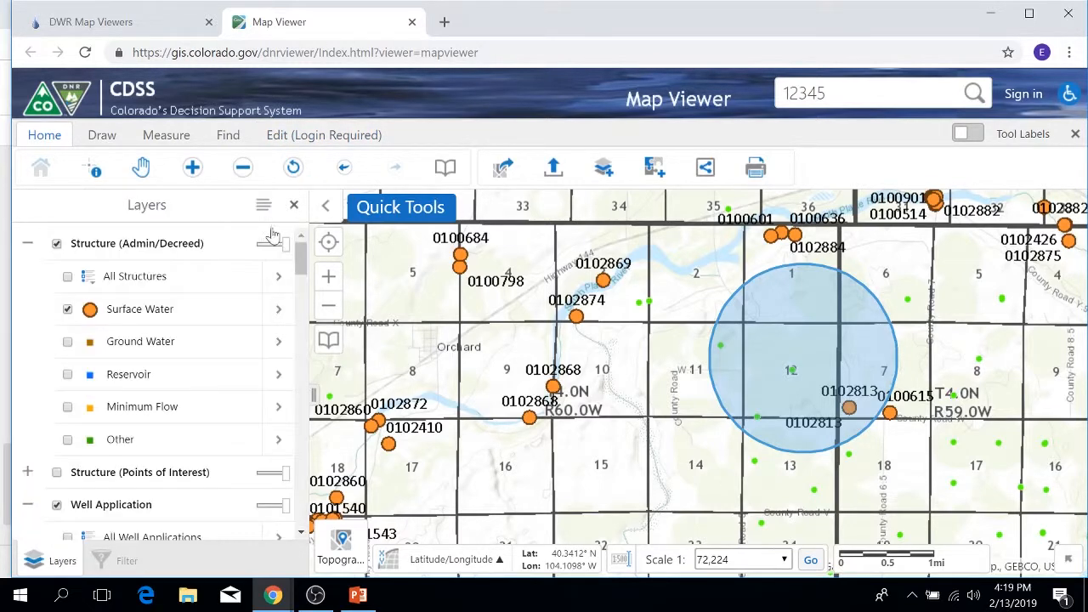
left_click(280, 342)
mouse_move(315, 594)
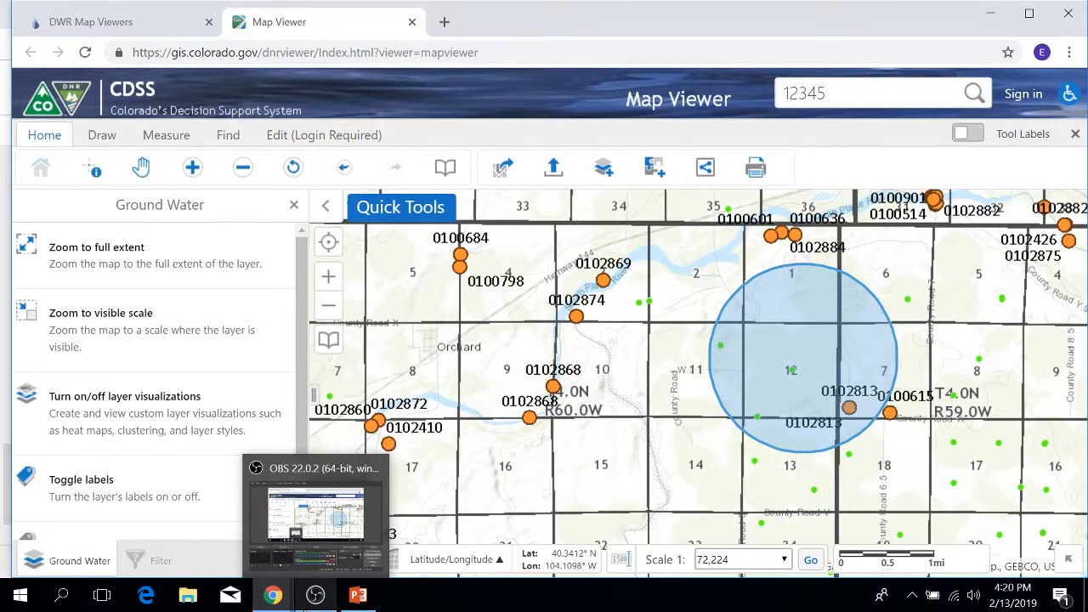
left_click(442, 173)
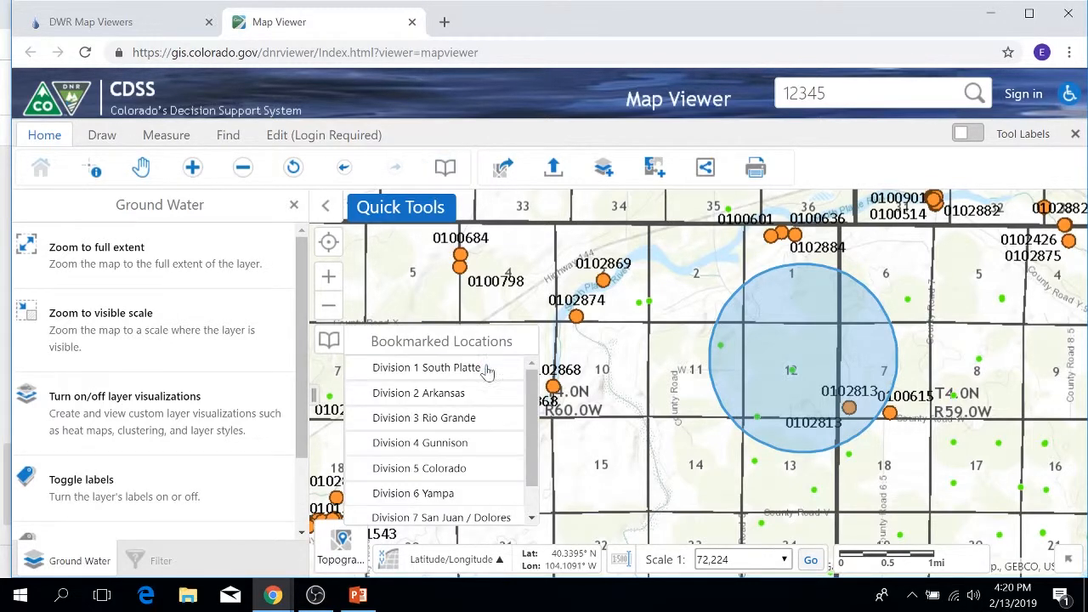
scroll(485, 425, "down", 2)
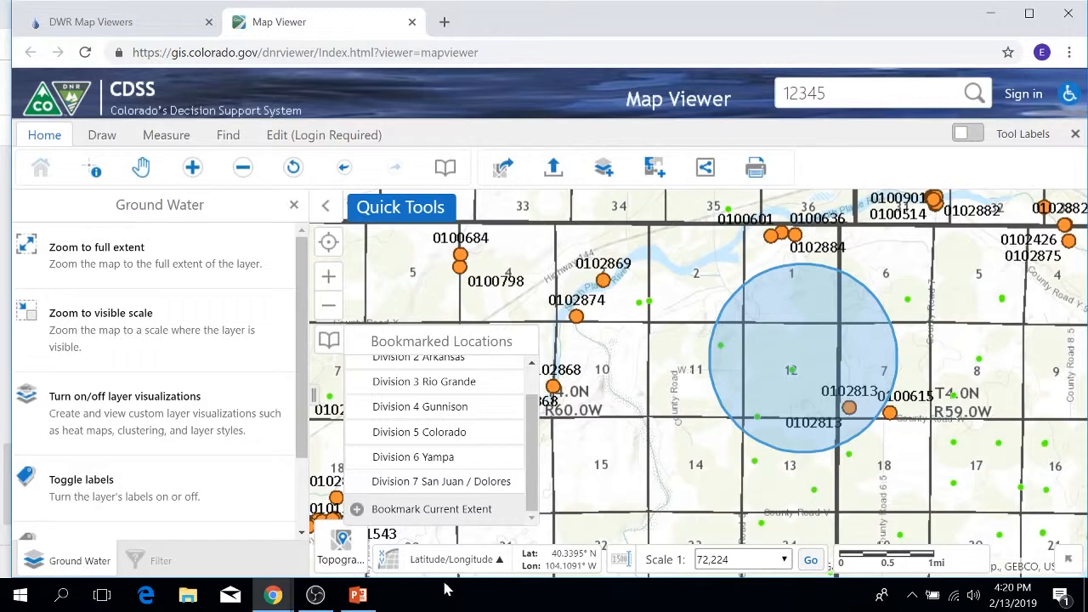
Turn on the tool labels, view the map's sharing options, and close them.
left_click(963, 135)
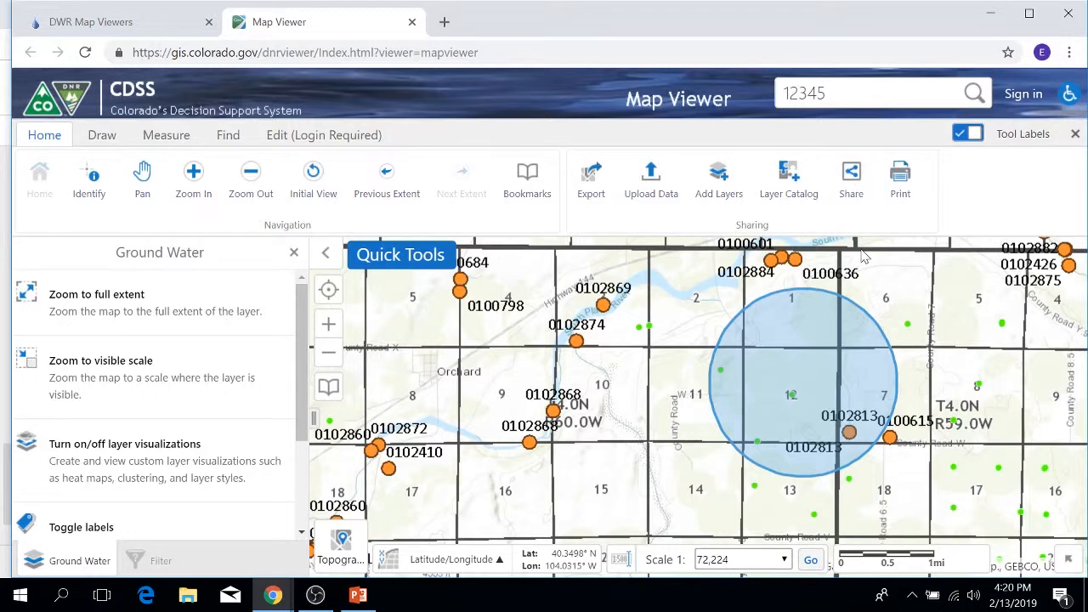
left_click(841, 170)
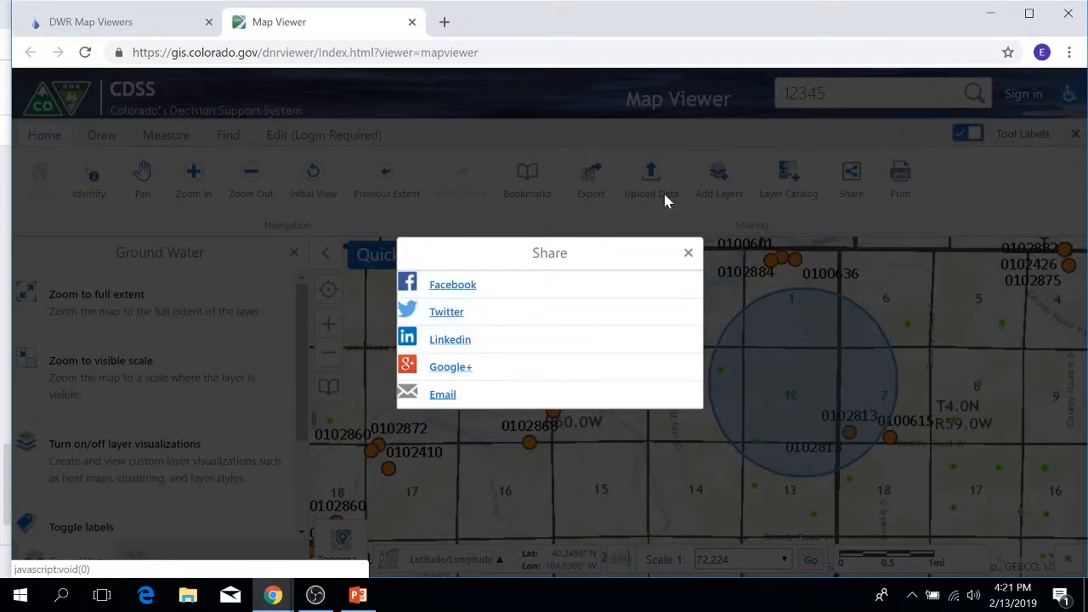
left_click(688, 252)
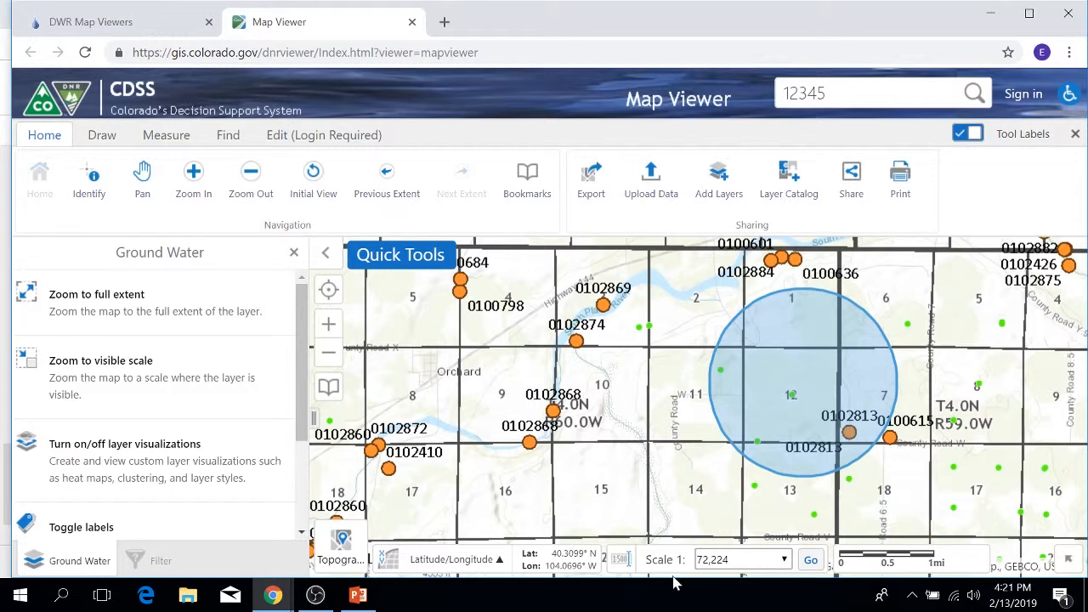